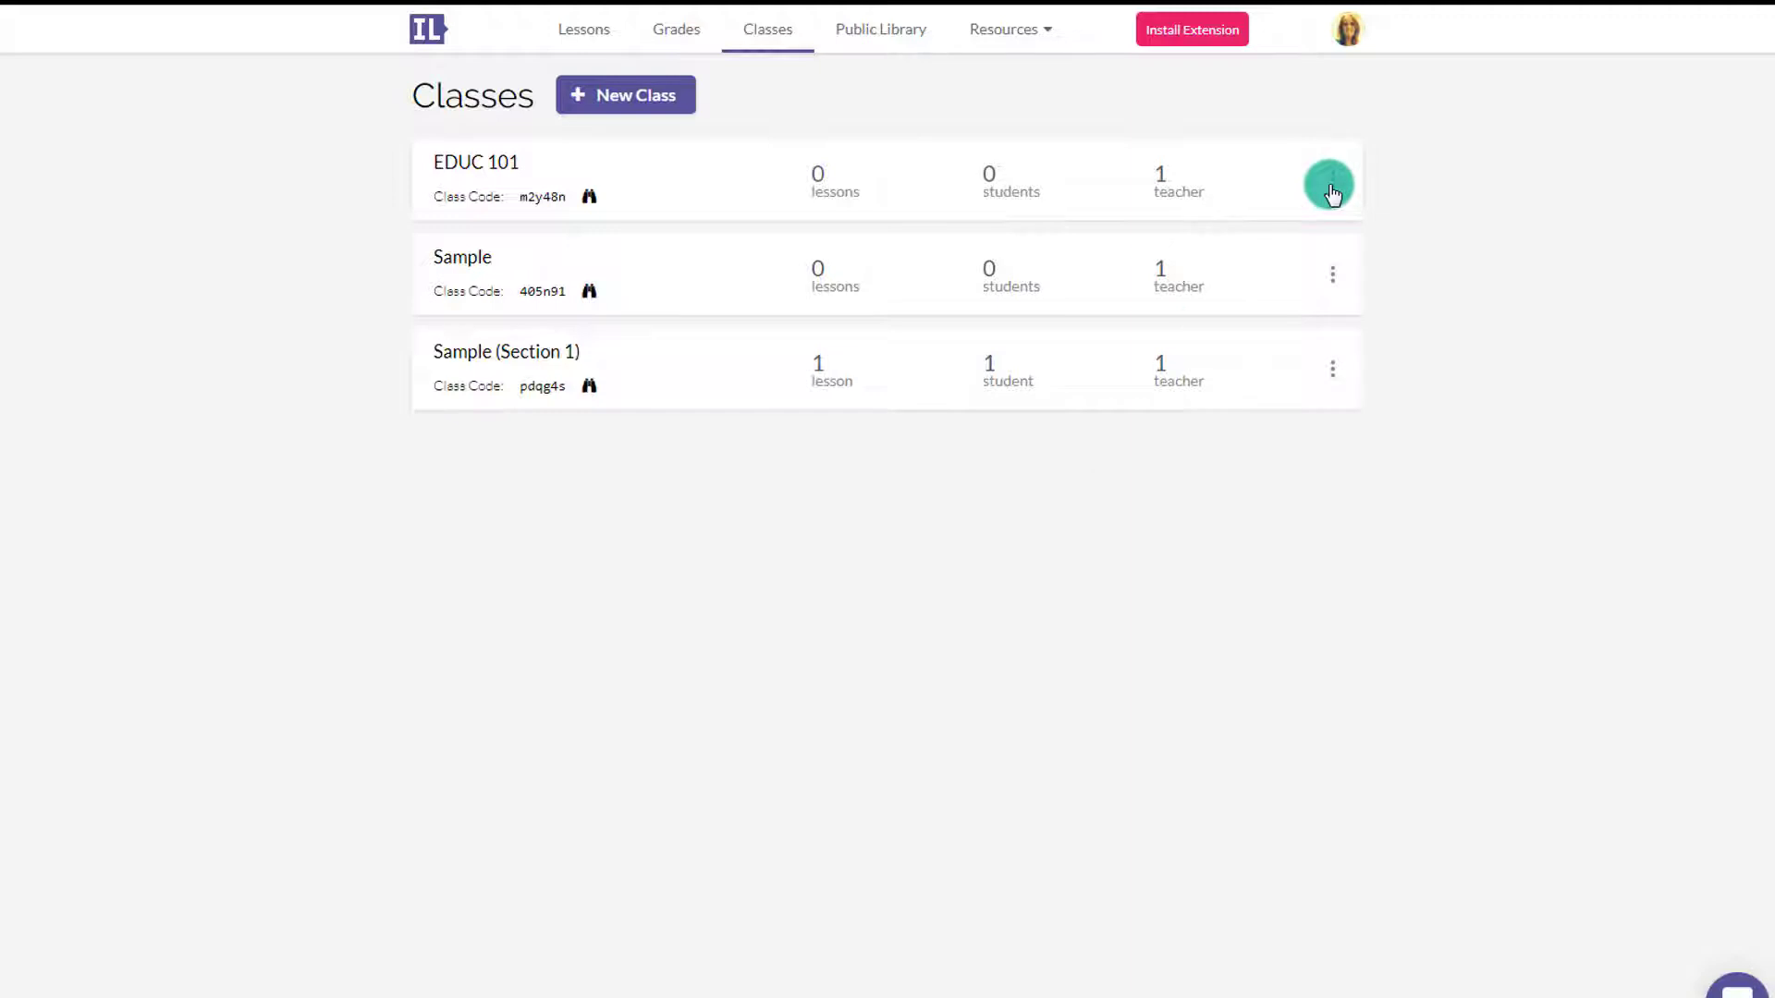
# View the EDUC 101 class options and display its class code full screen, closing the code view again
pyautogui.click(1332, 190)
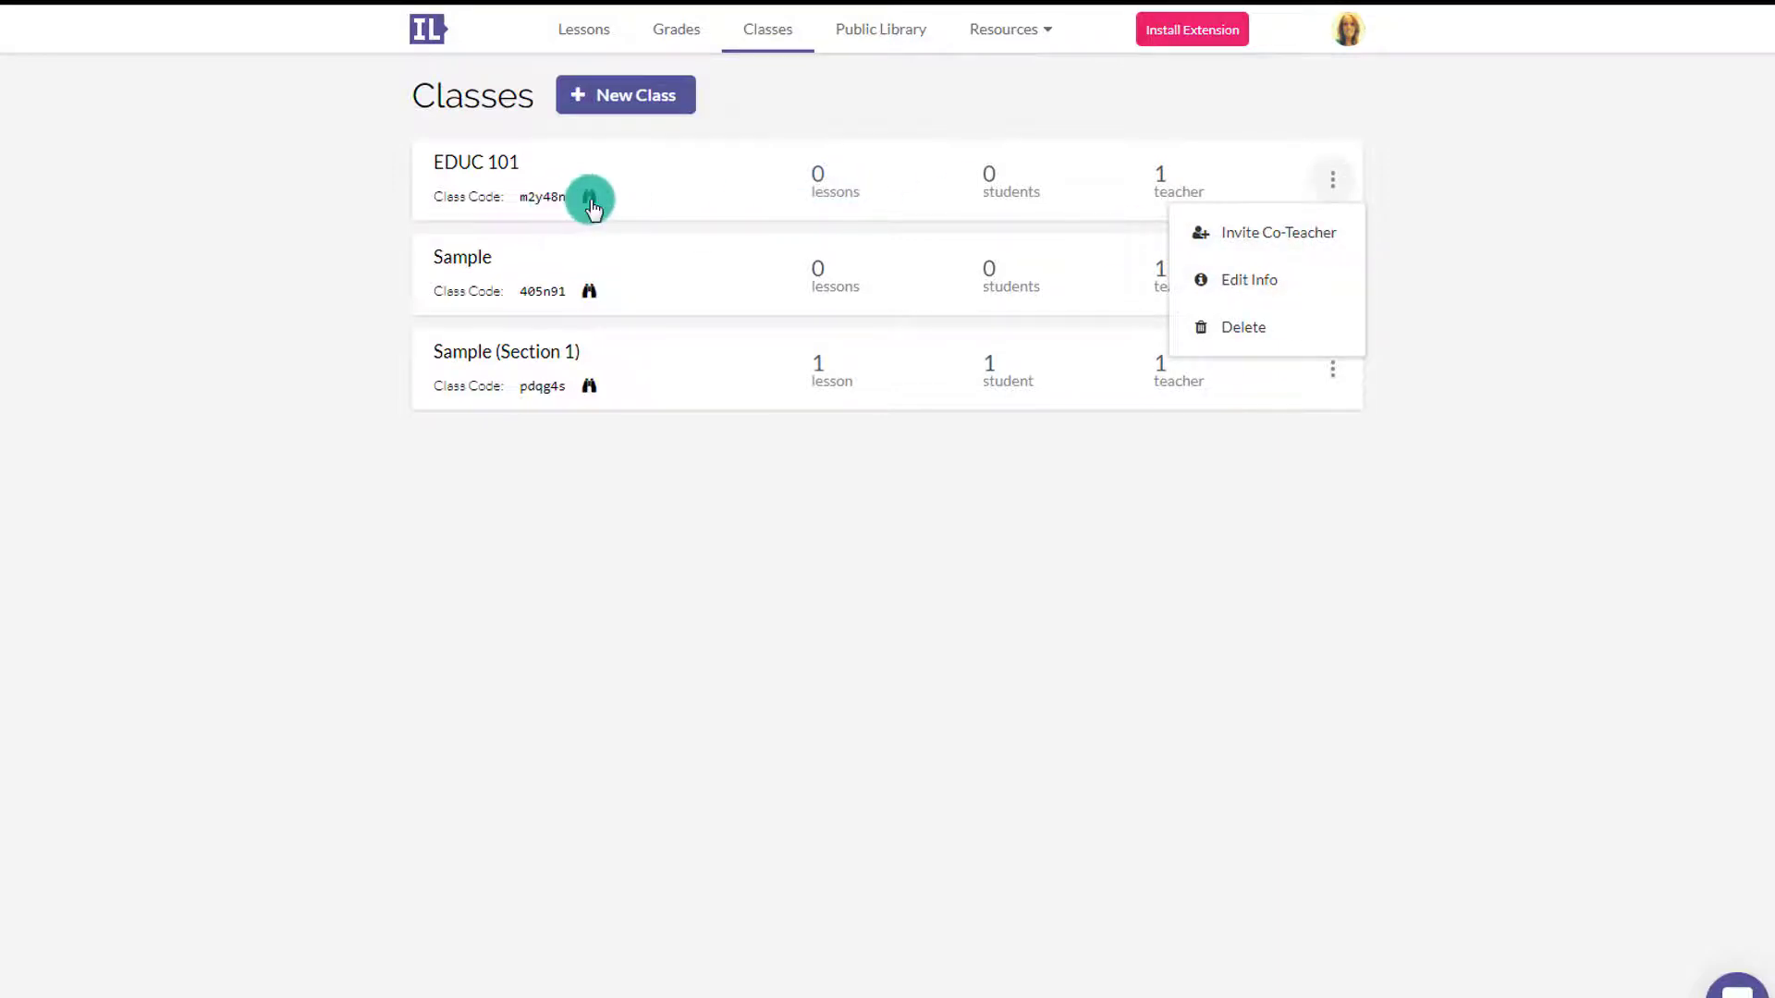
pyautogui.click(589, 197)
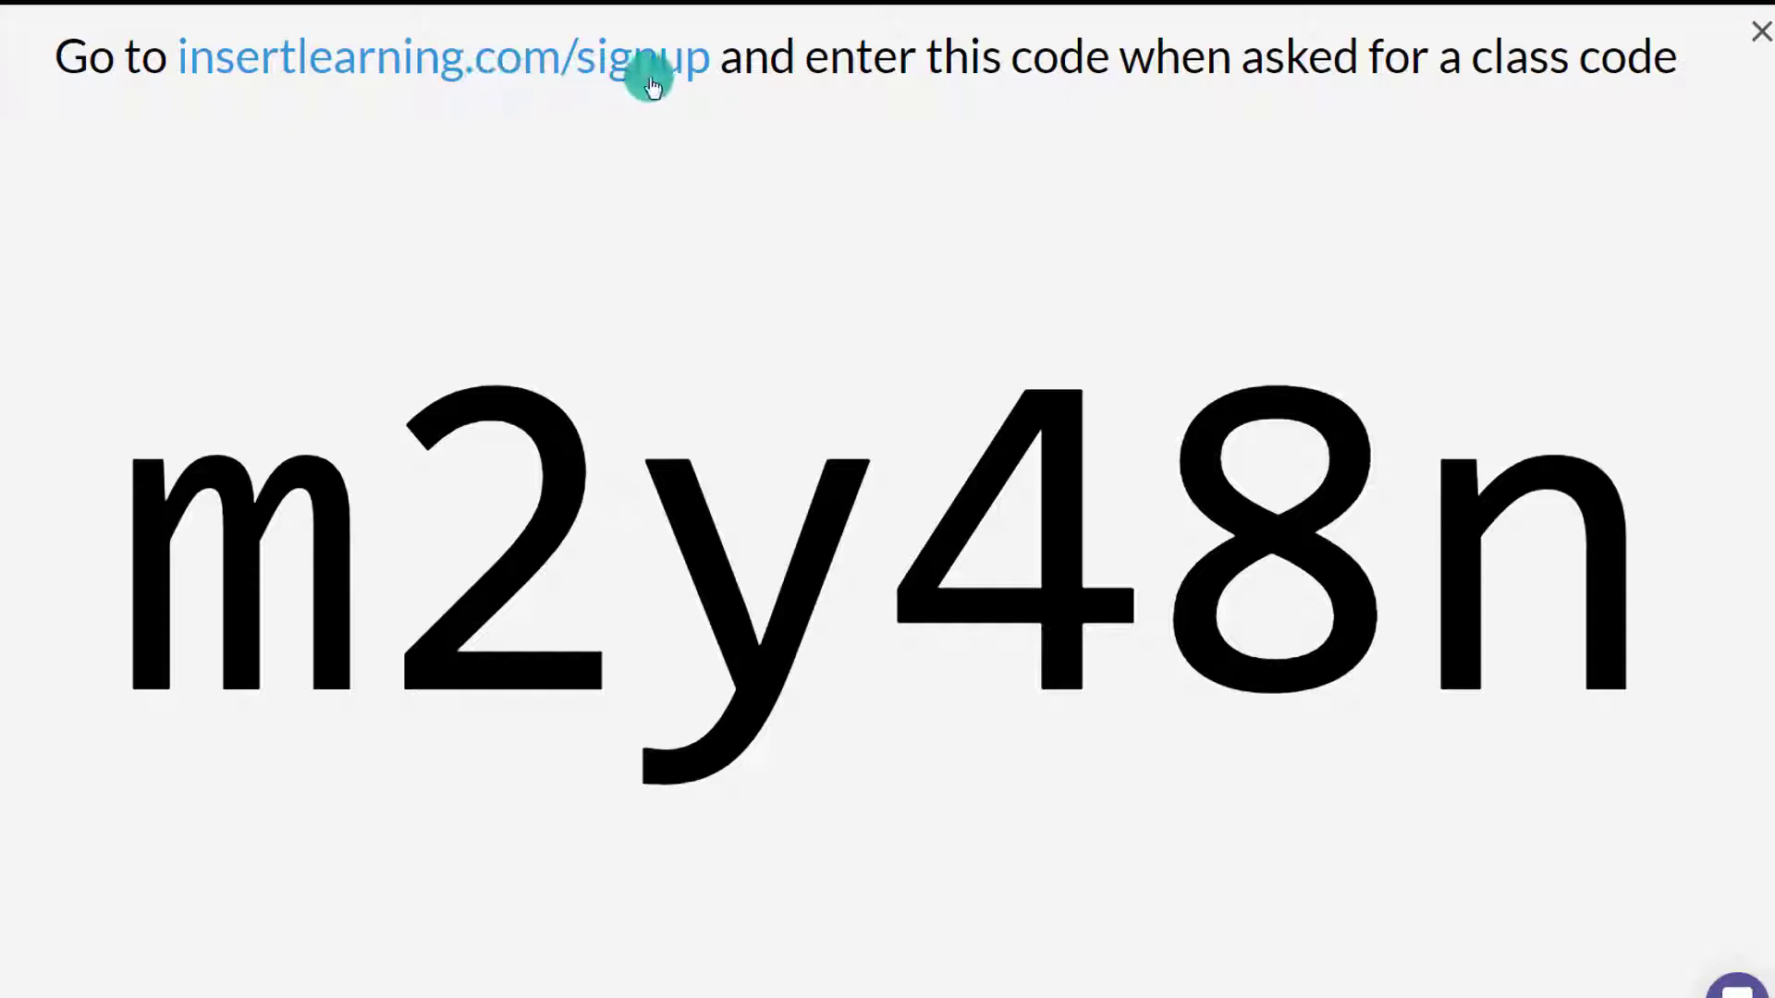
pyautogui.click(1762, 42)
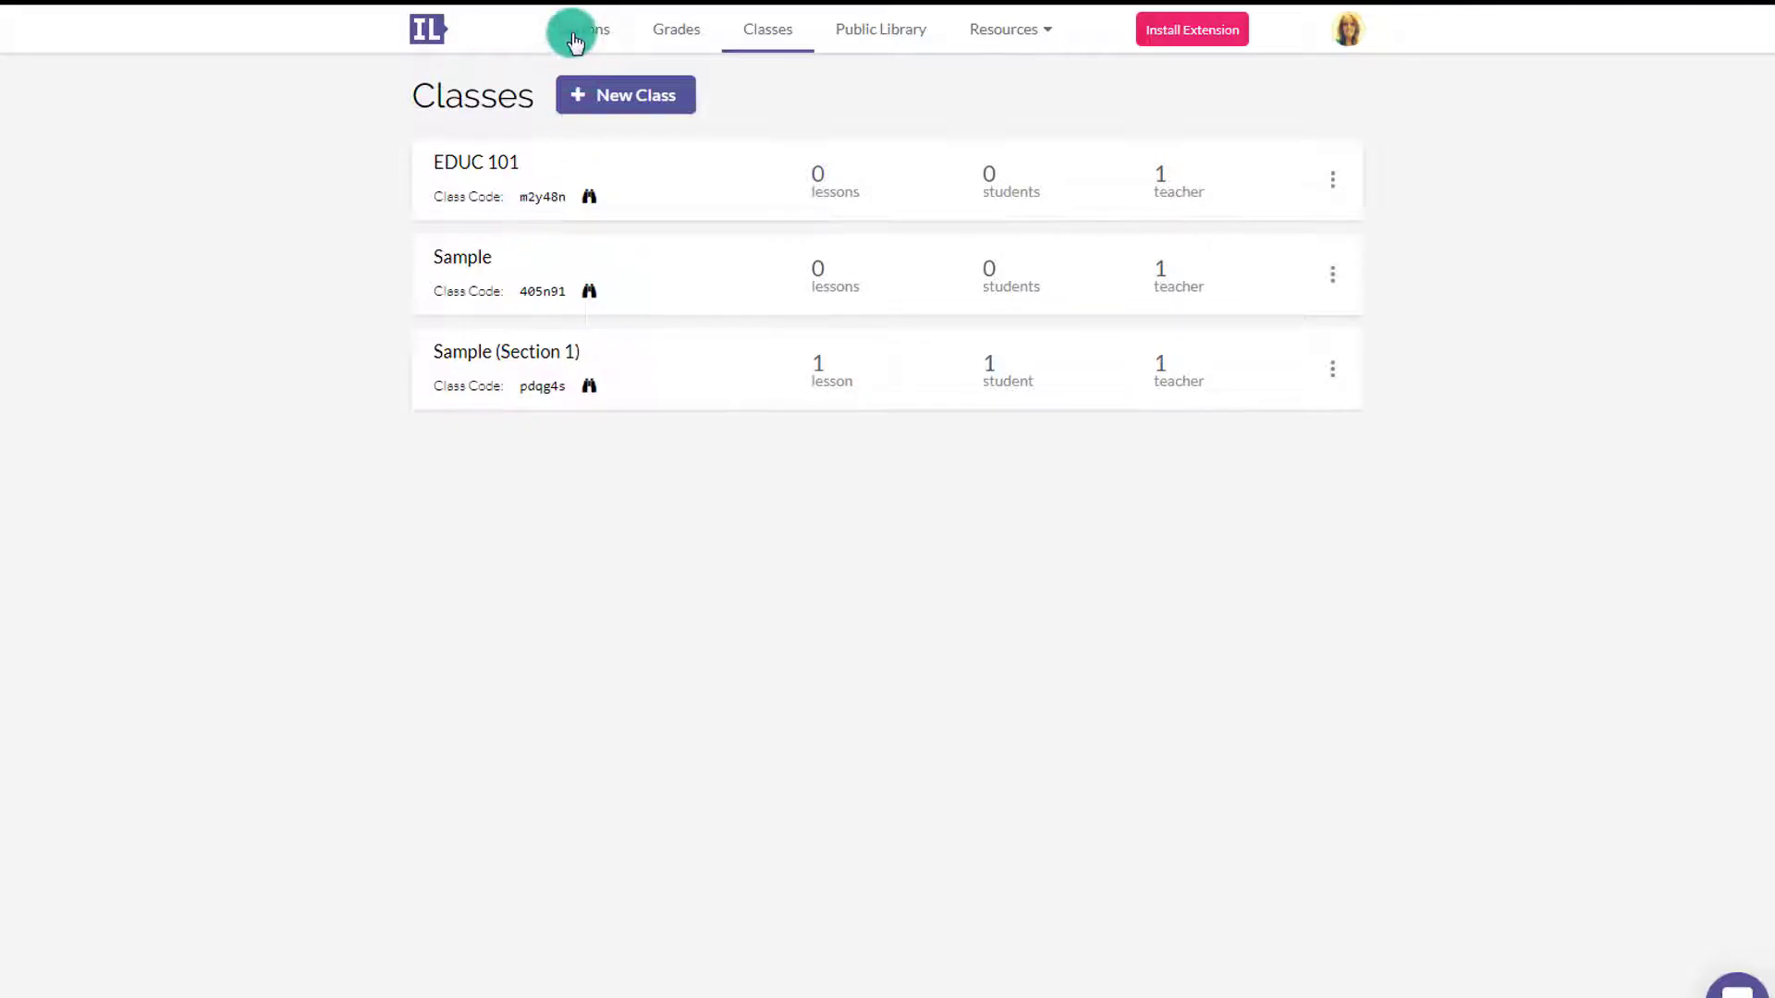
# Go to the lessons overview and view the ways to create a new lesson, closing the overlay again
pyautogui.click(575, 42)
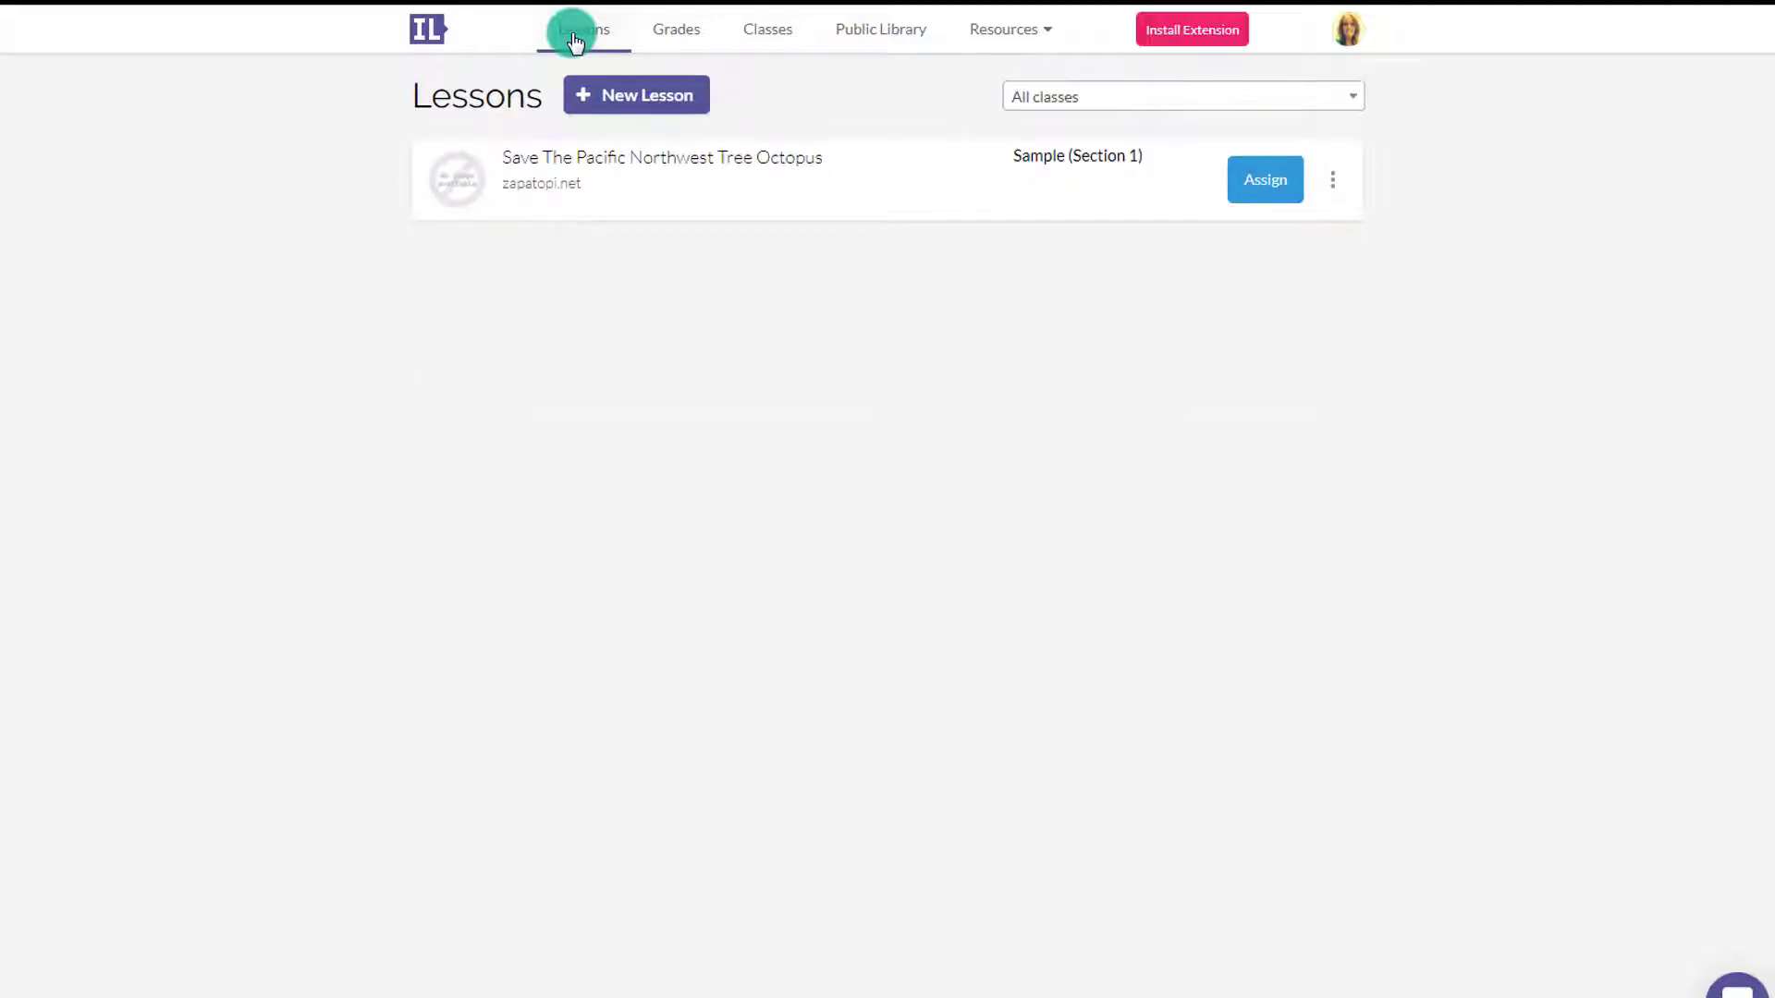
pyautogui.click(583, 105)
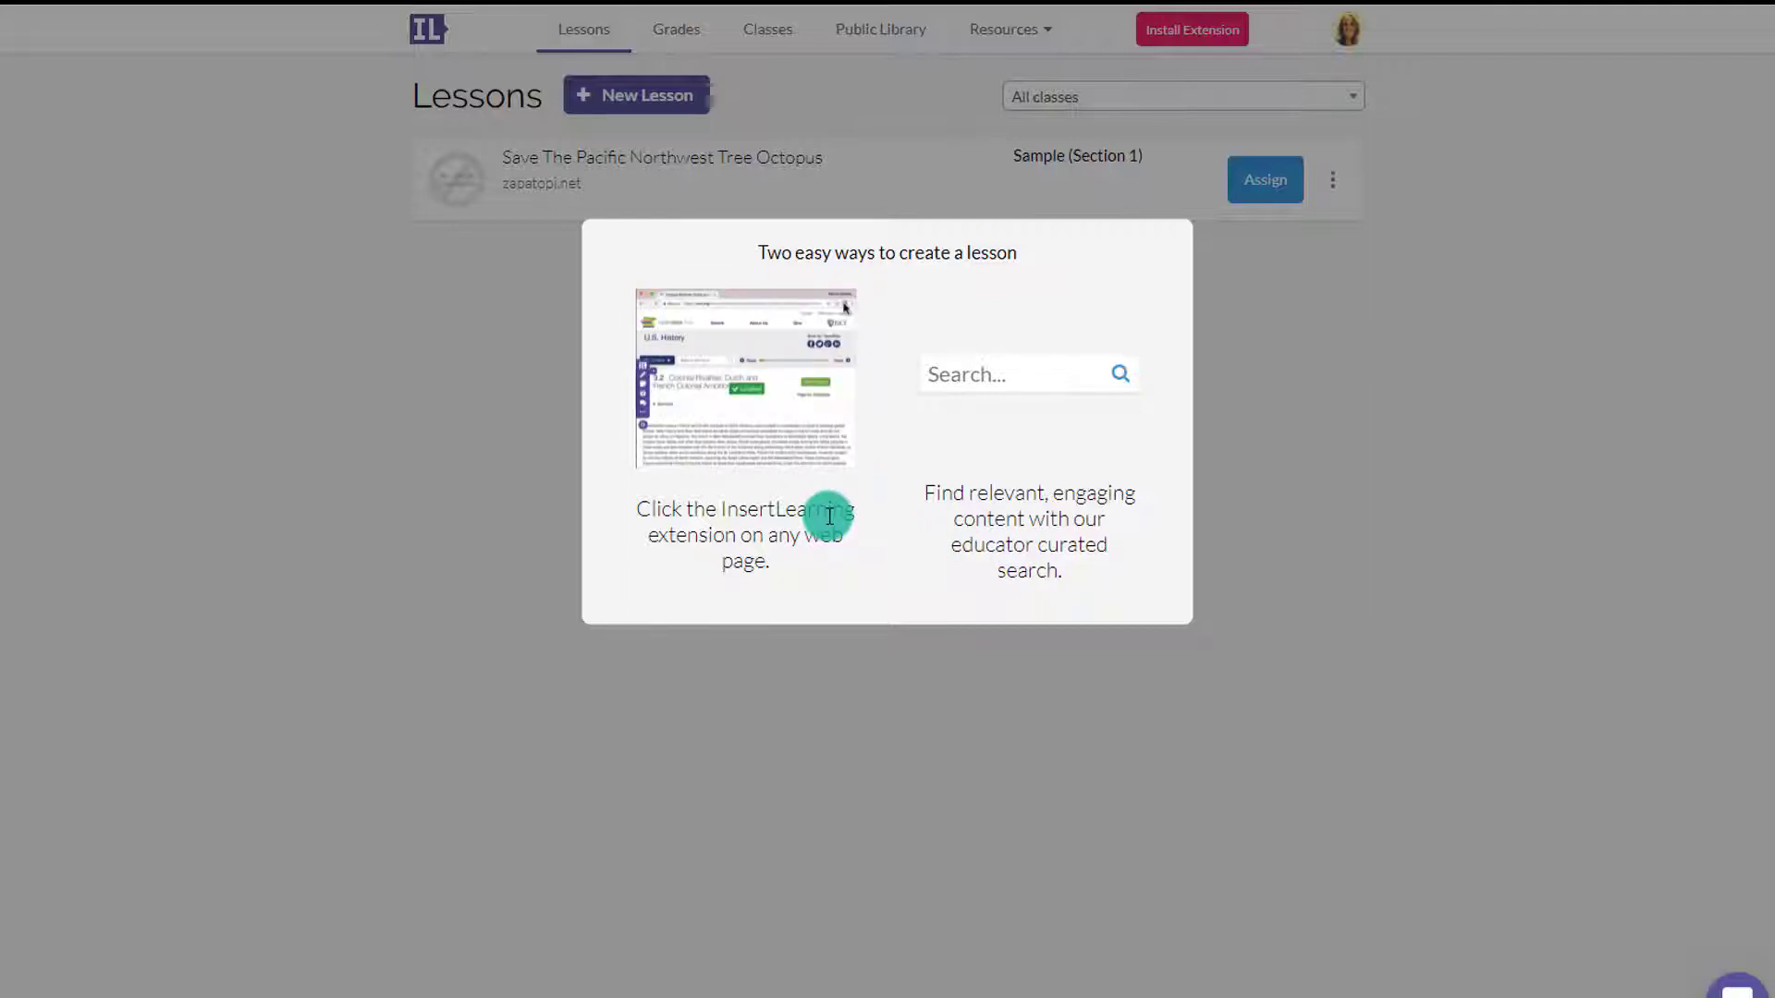
pyautogui.click(1338, 551)
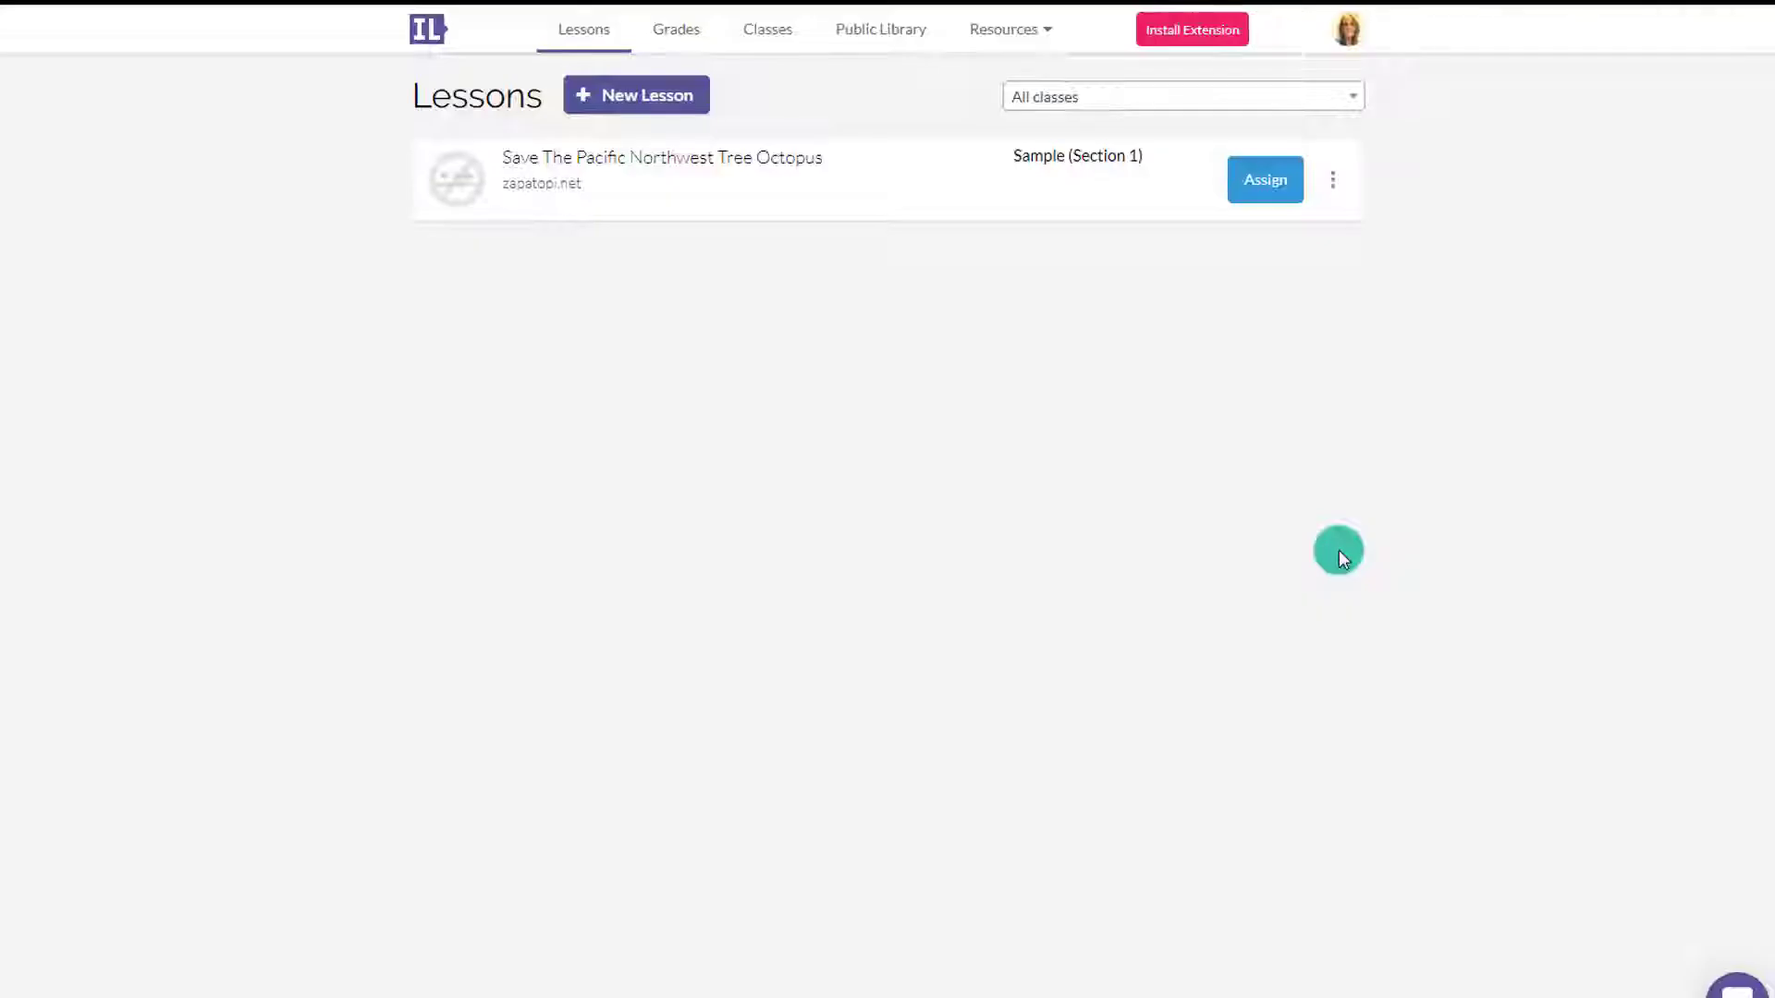
# Install the InsertLearning browser extension
pyautogui.click(1166, 35)
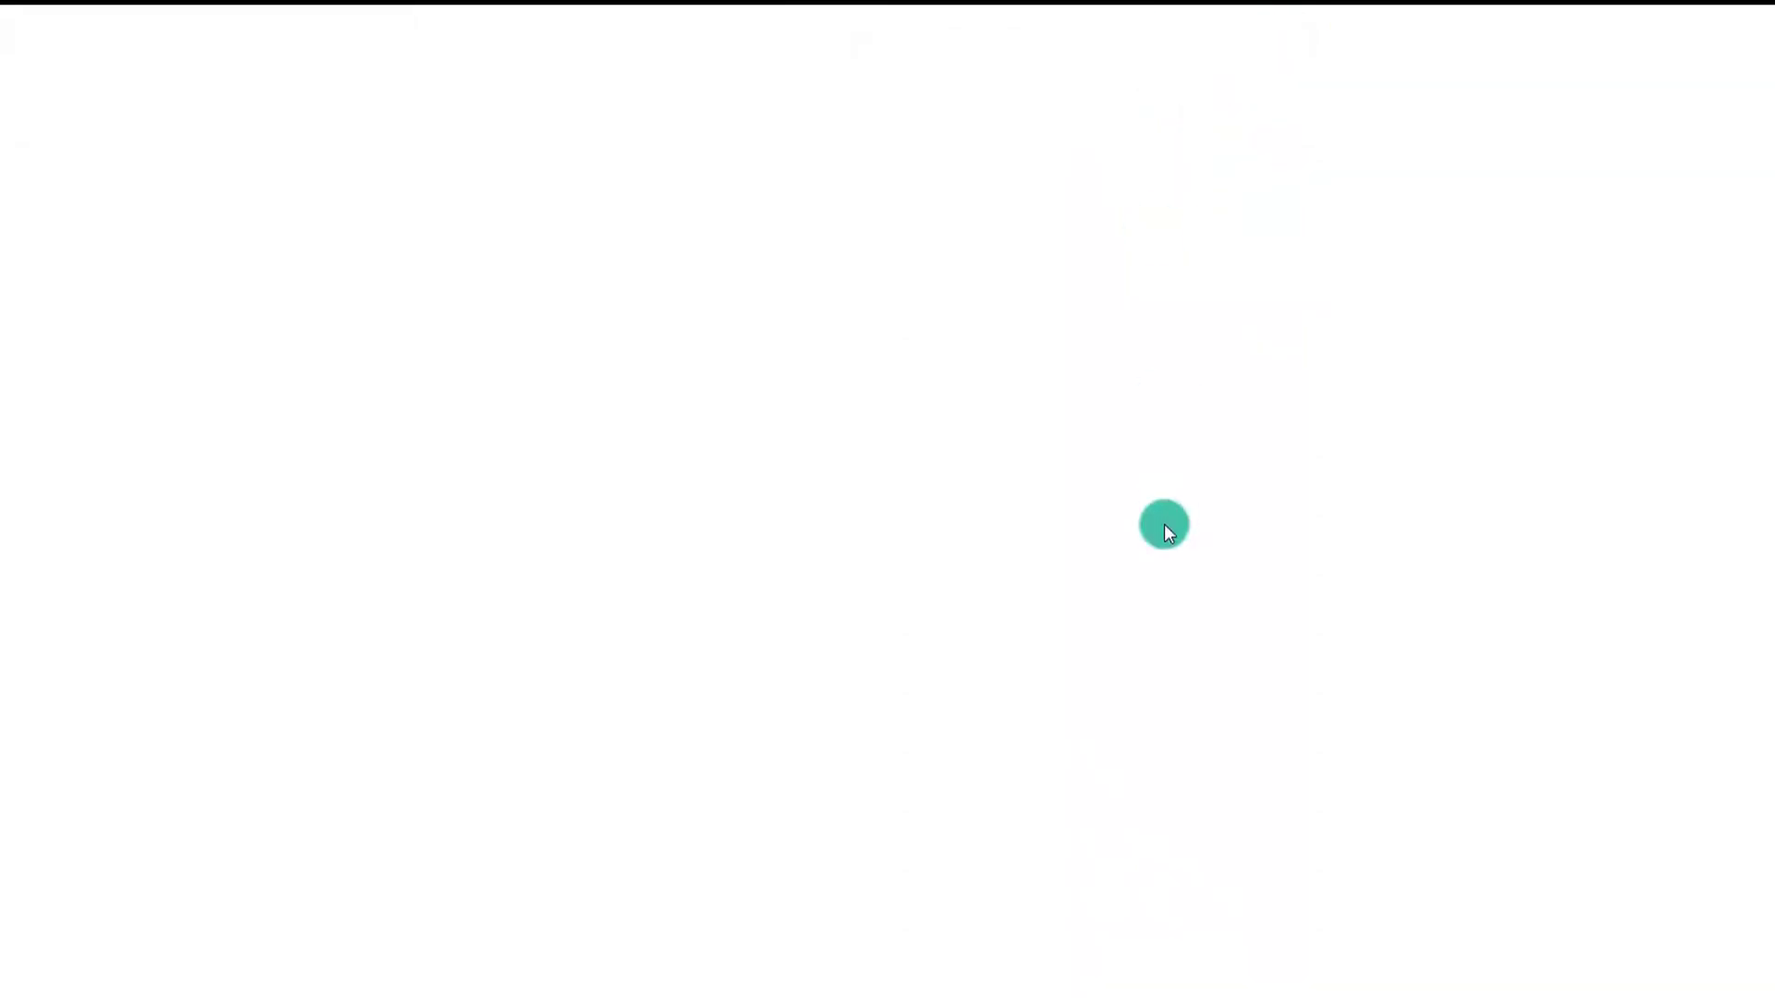
pyautogui.click(1292, 198)
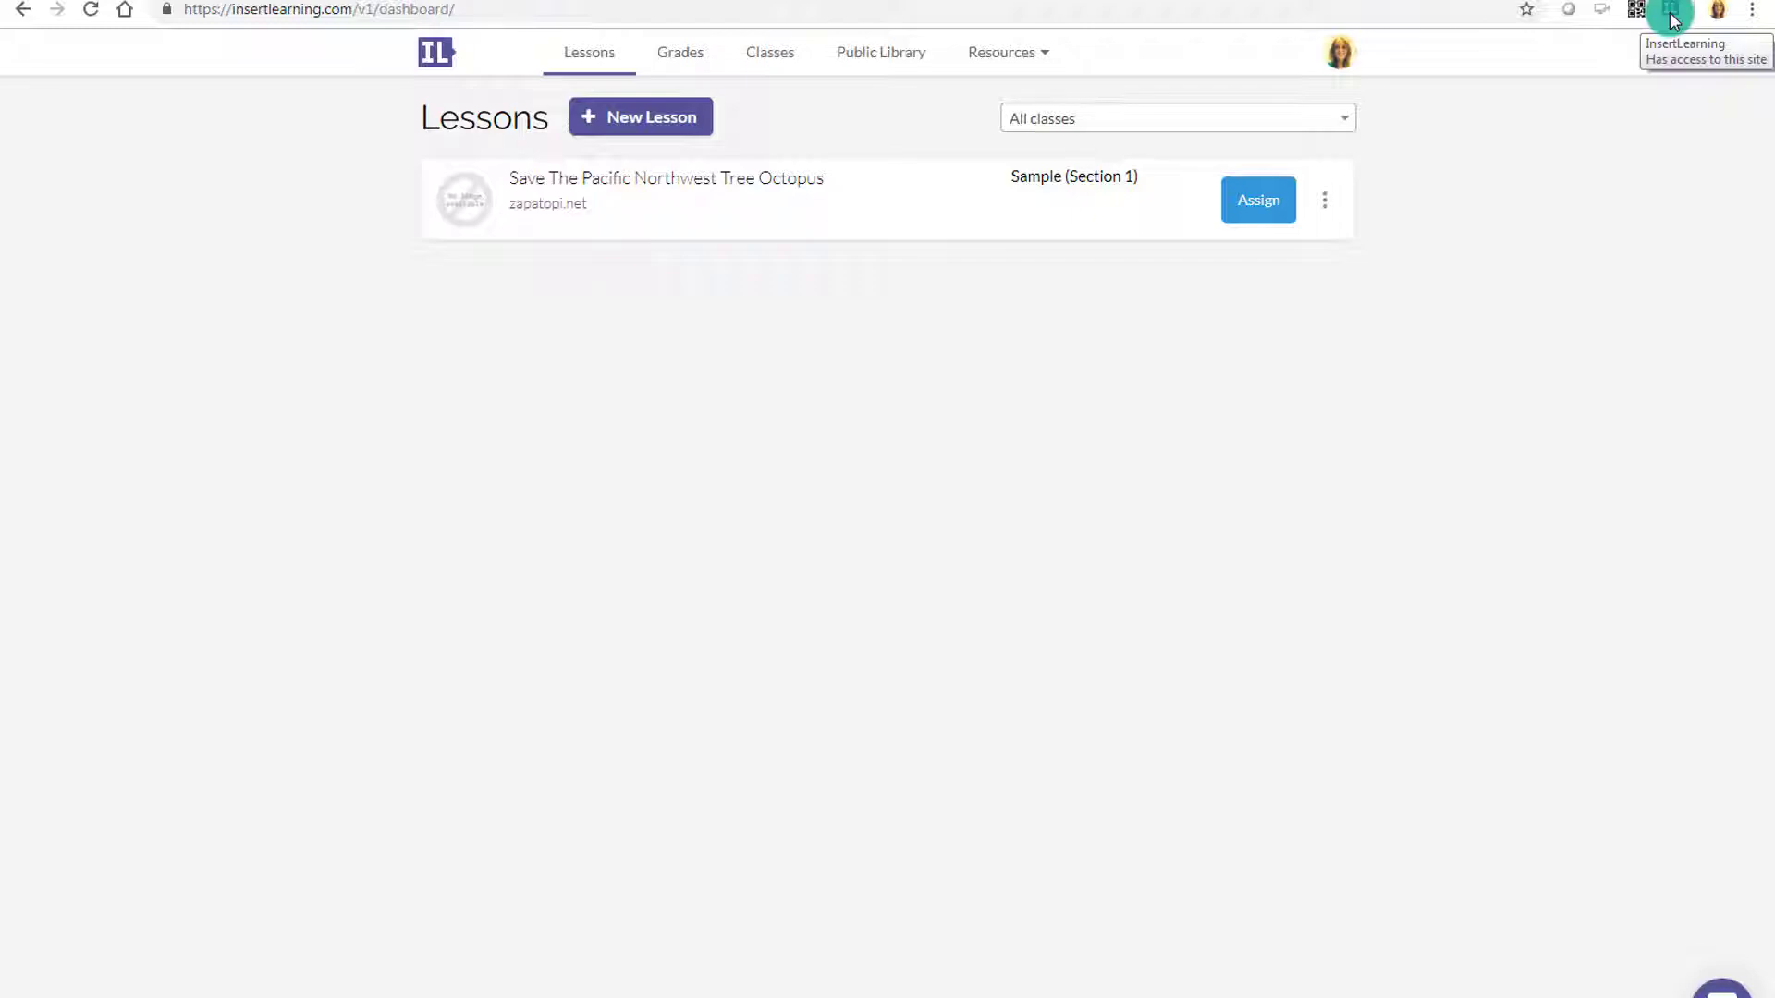
# Switch to the Buy an Ancestor Online web page and start an InsertLearning lesson on it
pyautogui.hotkey('ctrl', 'Tab')
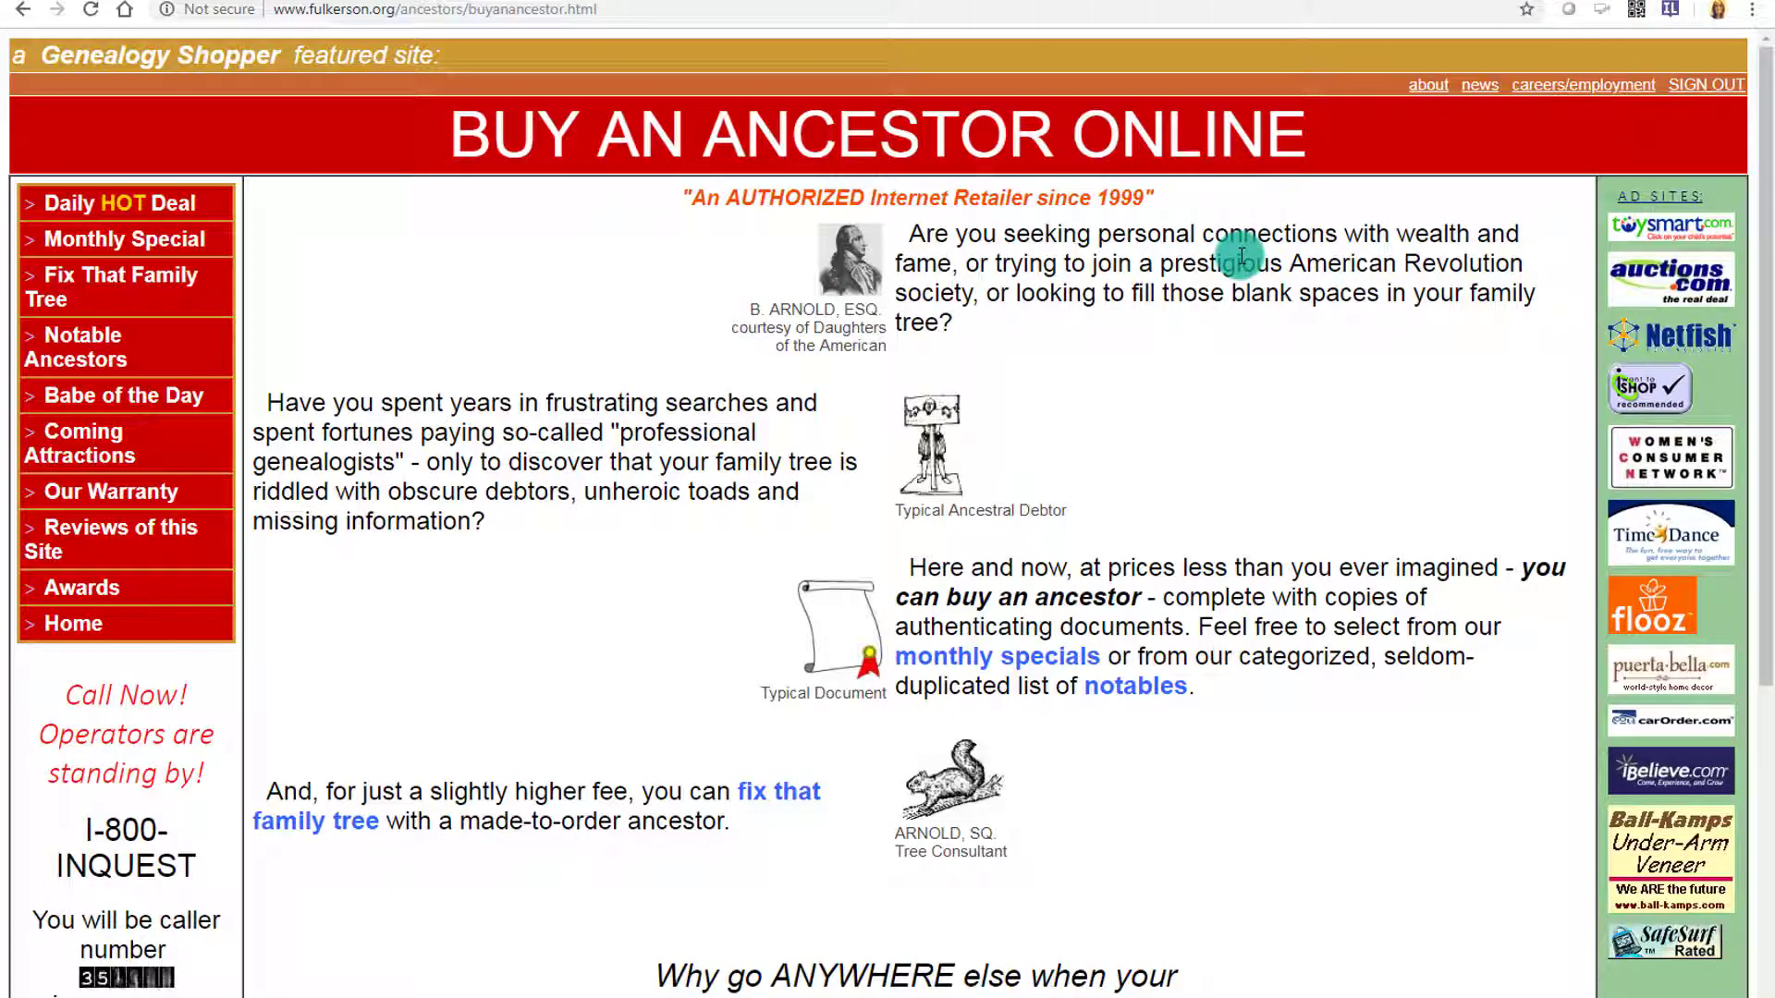
pyautogui.click(1670, 13)
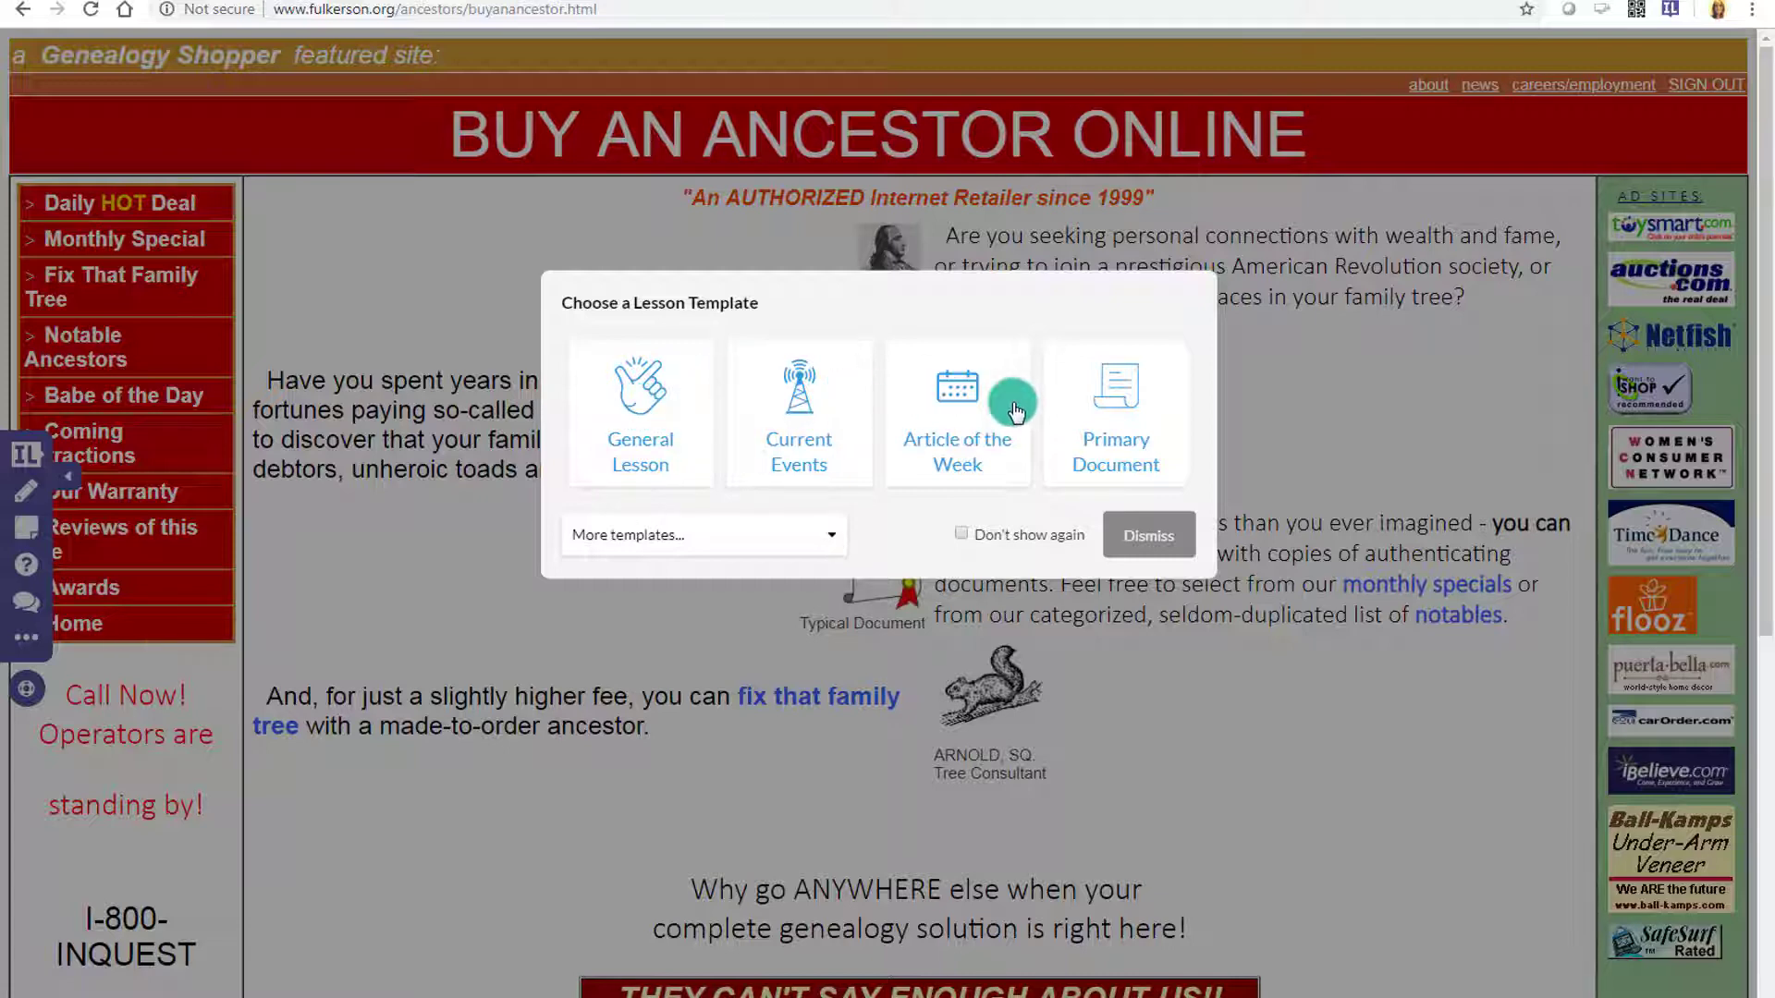
# Open the Website Evaluation lesson template and read through its Who, What and When questions
pyautogui.click(815, 538)
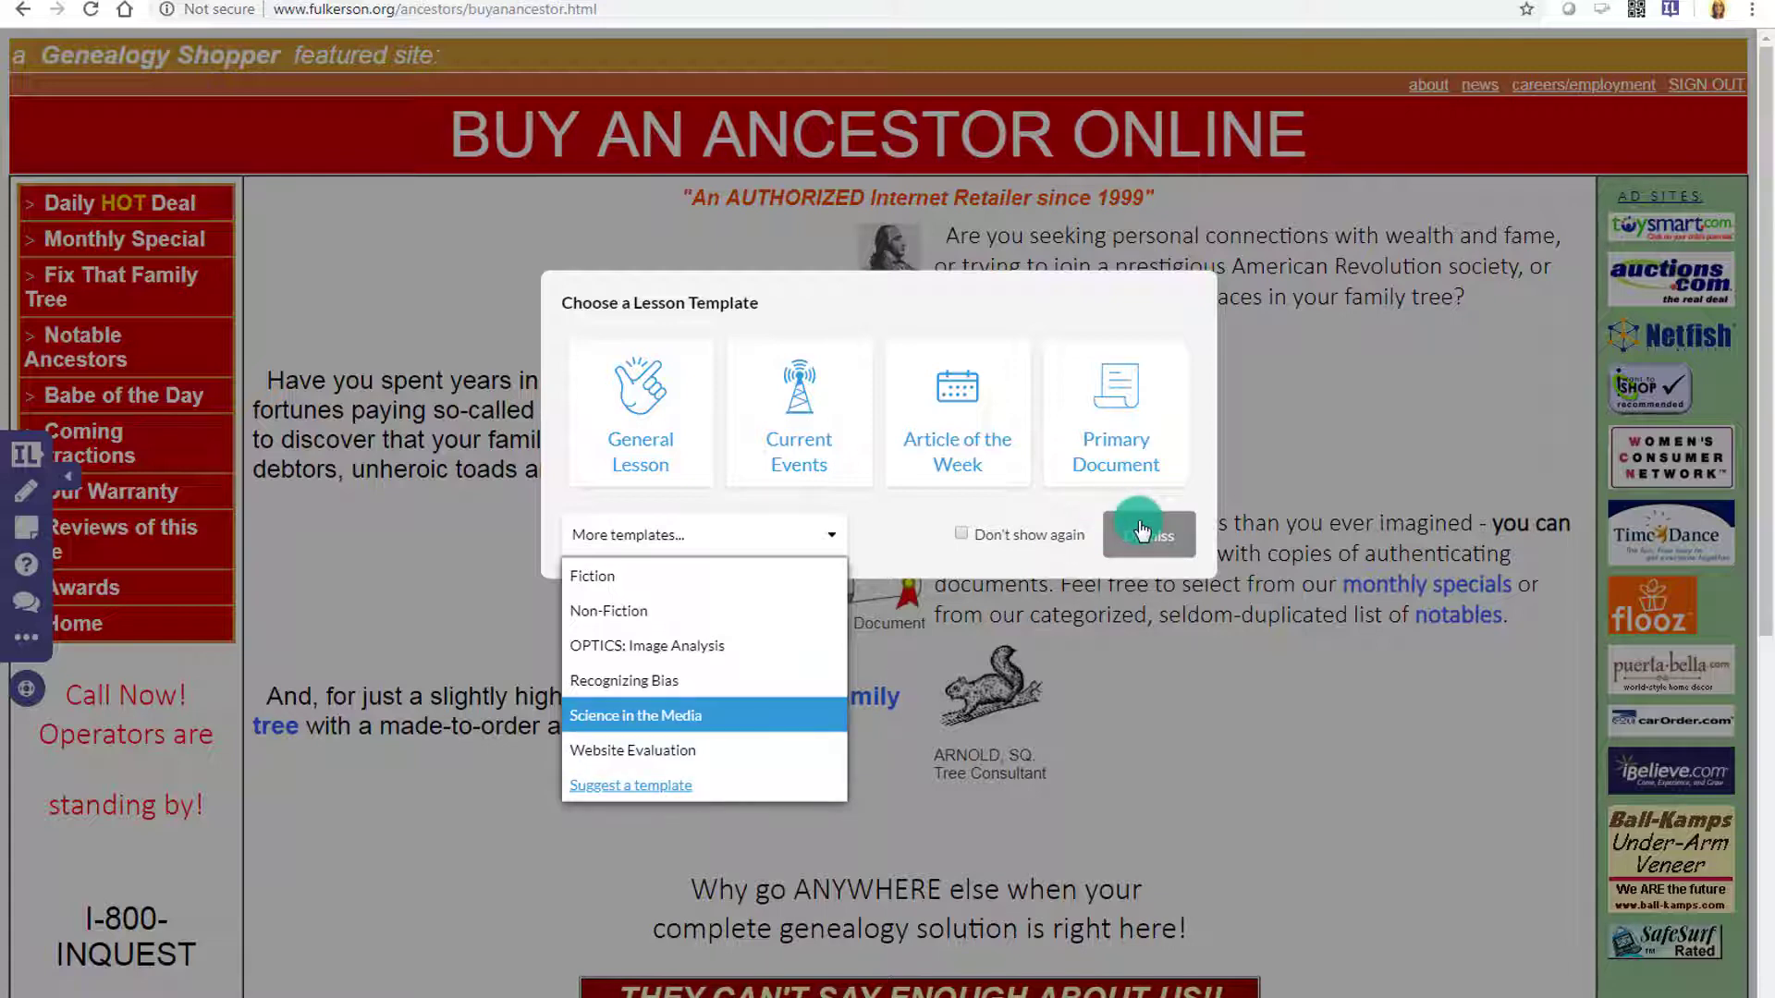
pyautogui.click(676, 750)
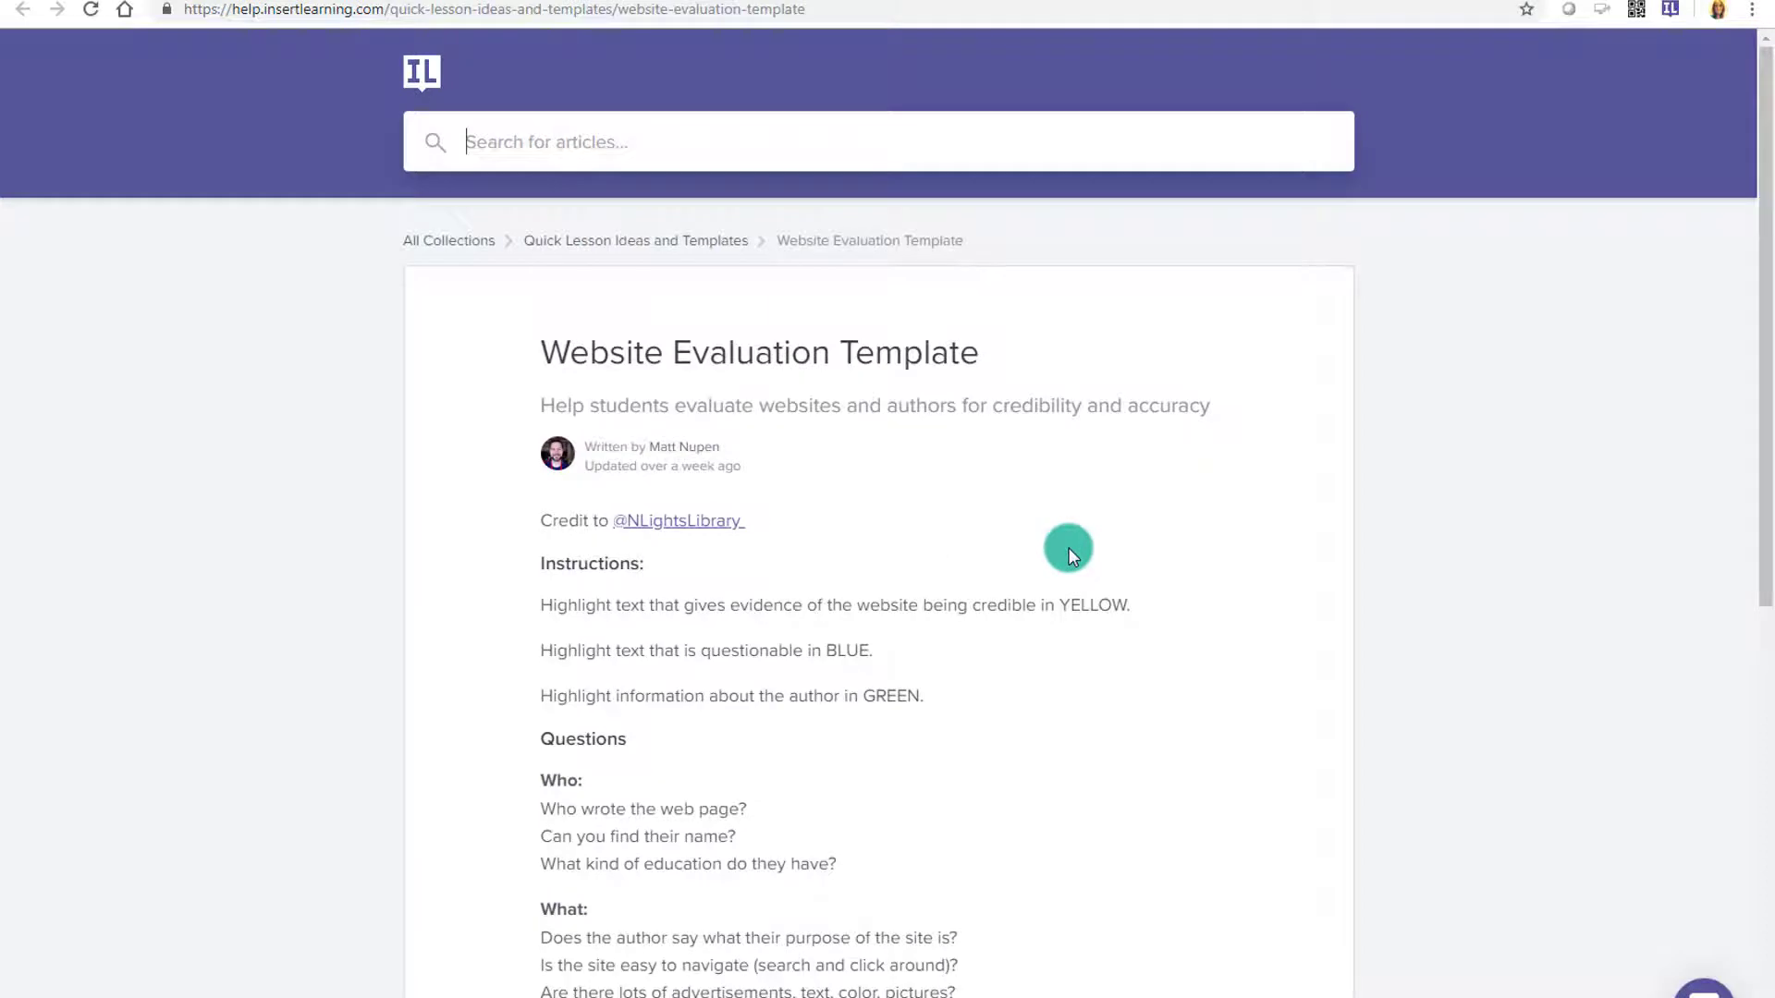
pyautogui.scroll(-5, 1067, 547)
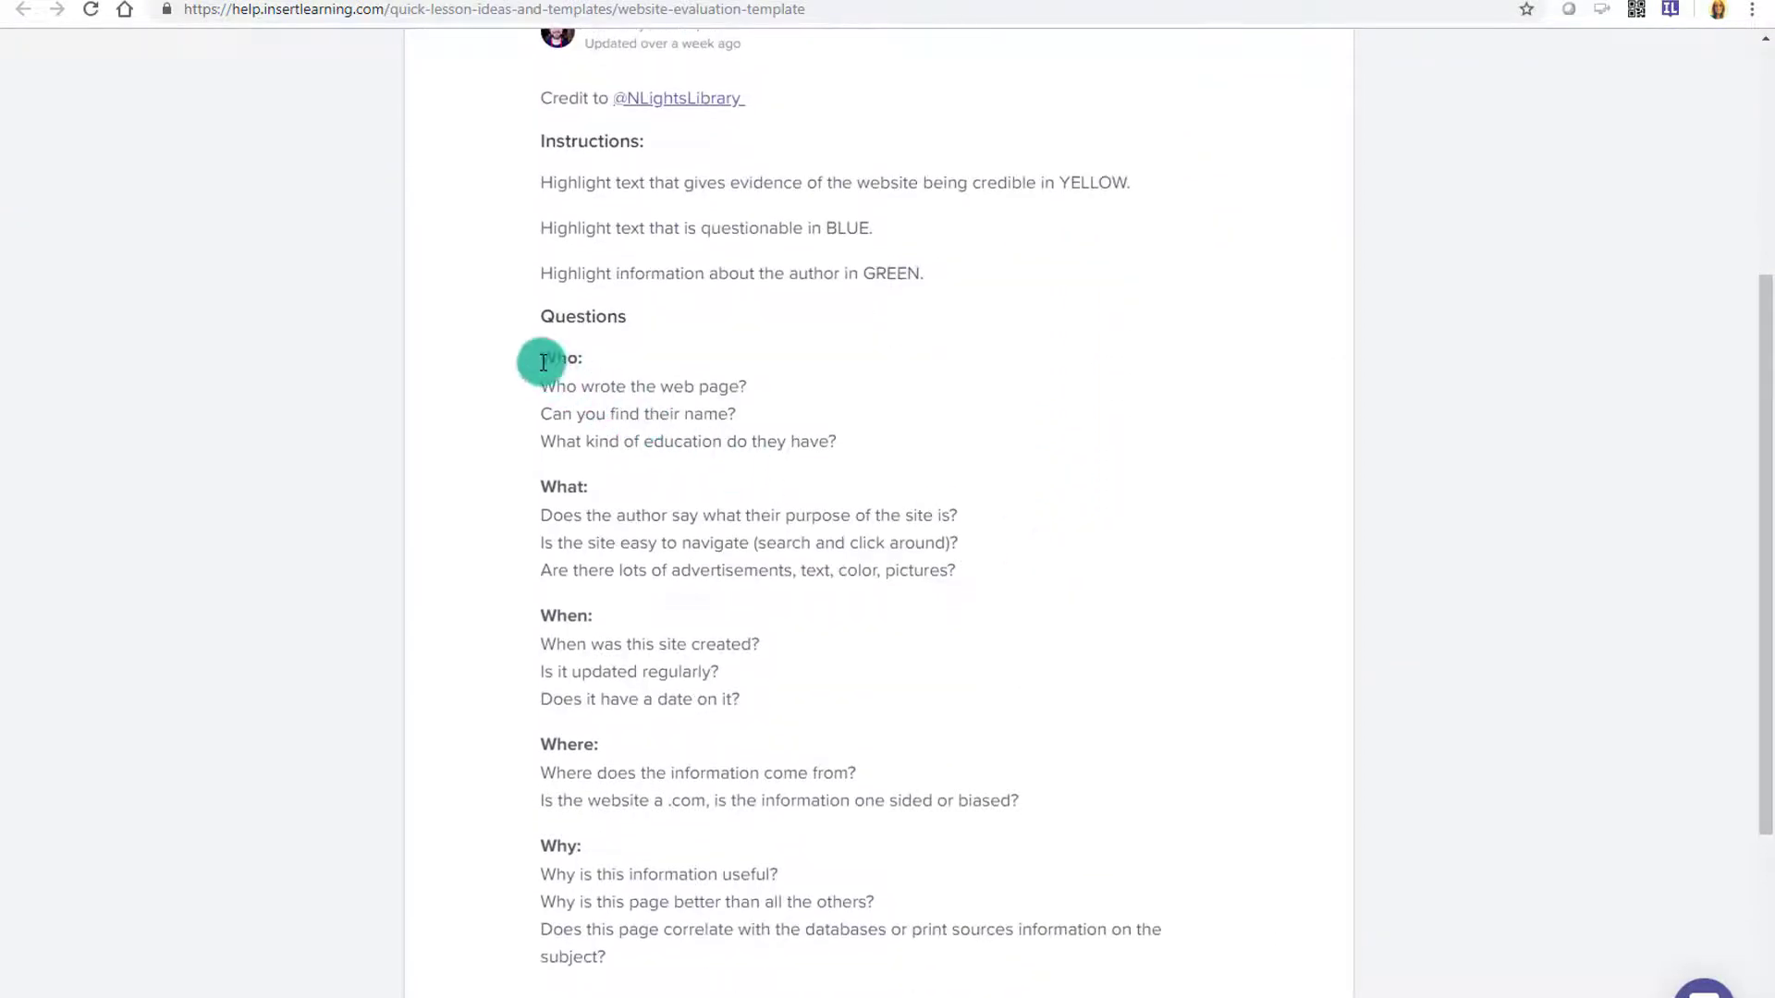
pyautogui.moveTo(543, 362); pyautogui.dragTo(815, 442)
pyautogui.moveTo(540, 484); pyautogui.dragTo(792, 736)
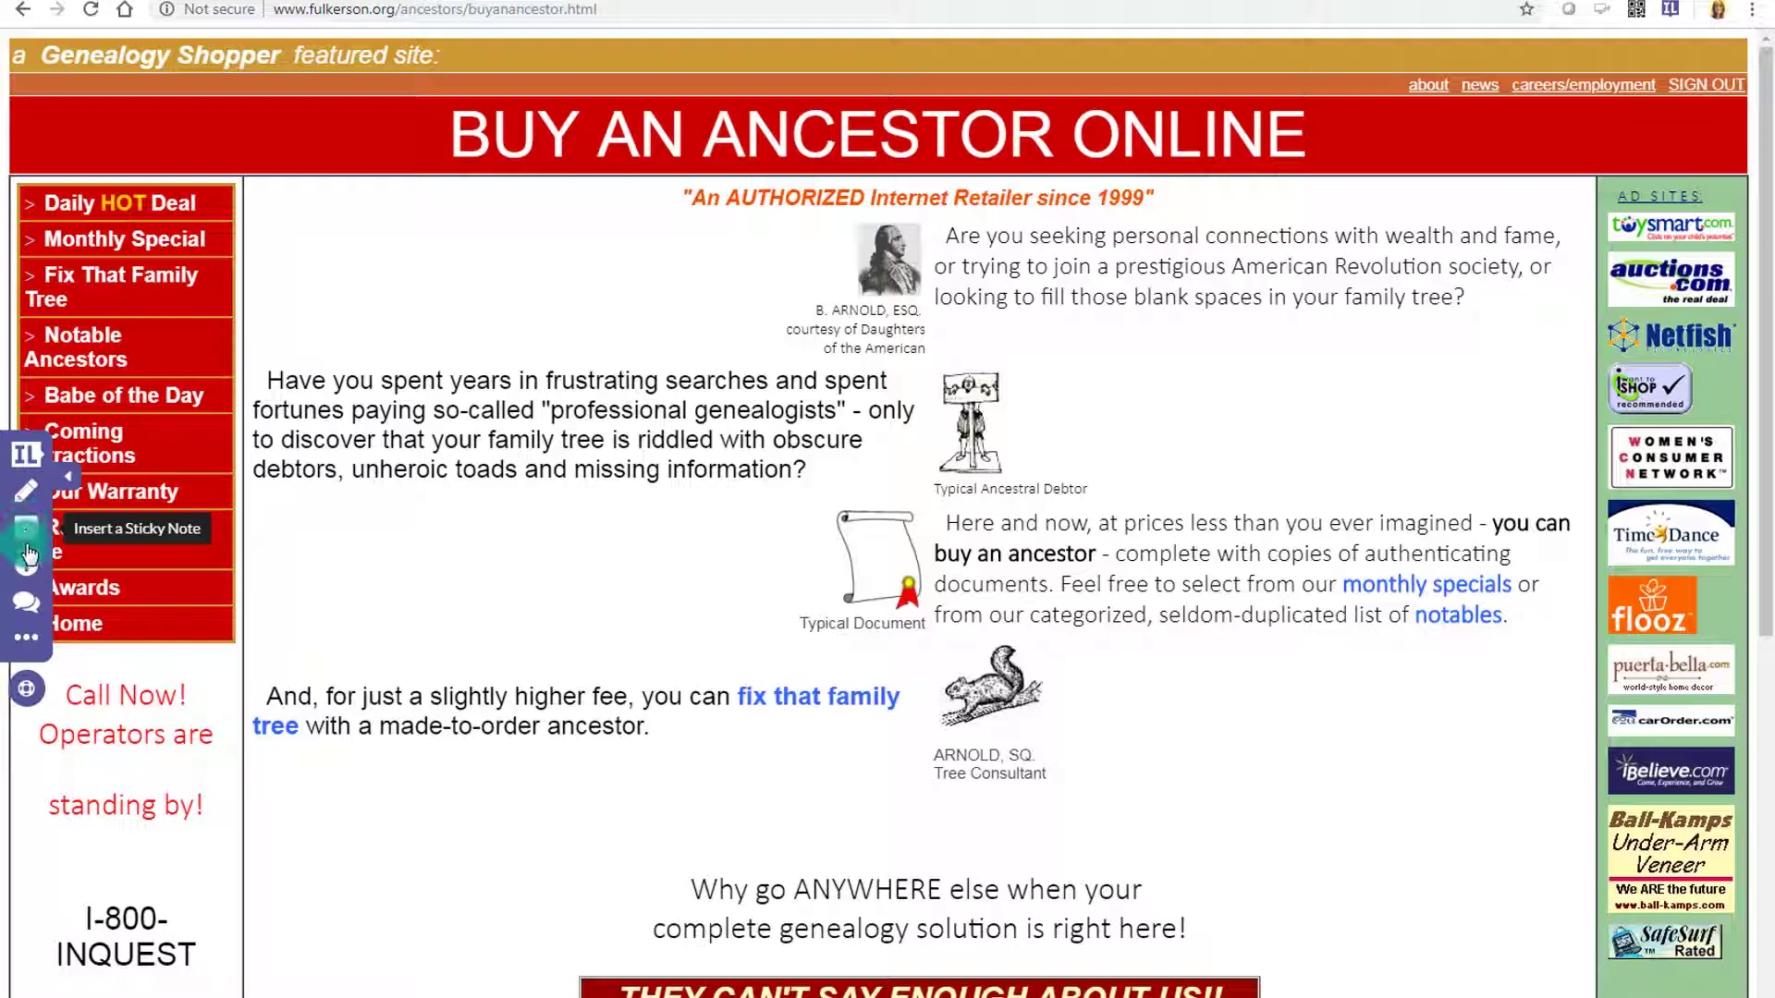
# Look over the additional lesson options, close them and look through the Buy an Ancestor page content
pyautogui.click(26, 636)
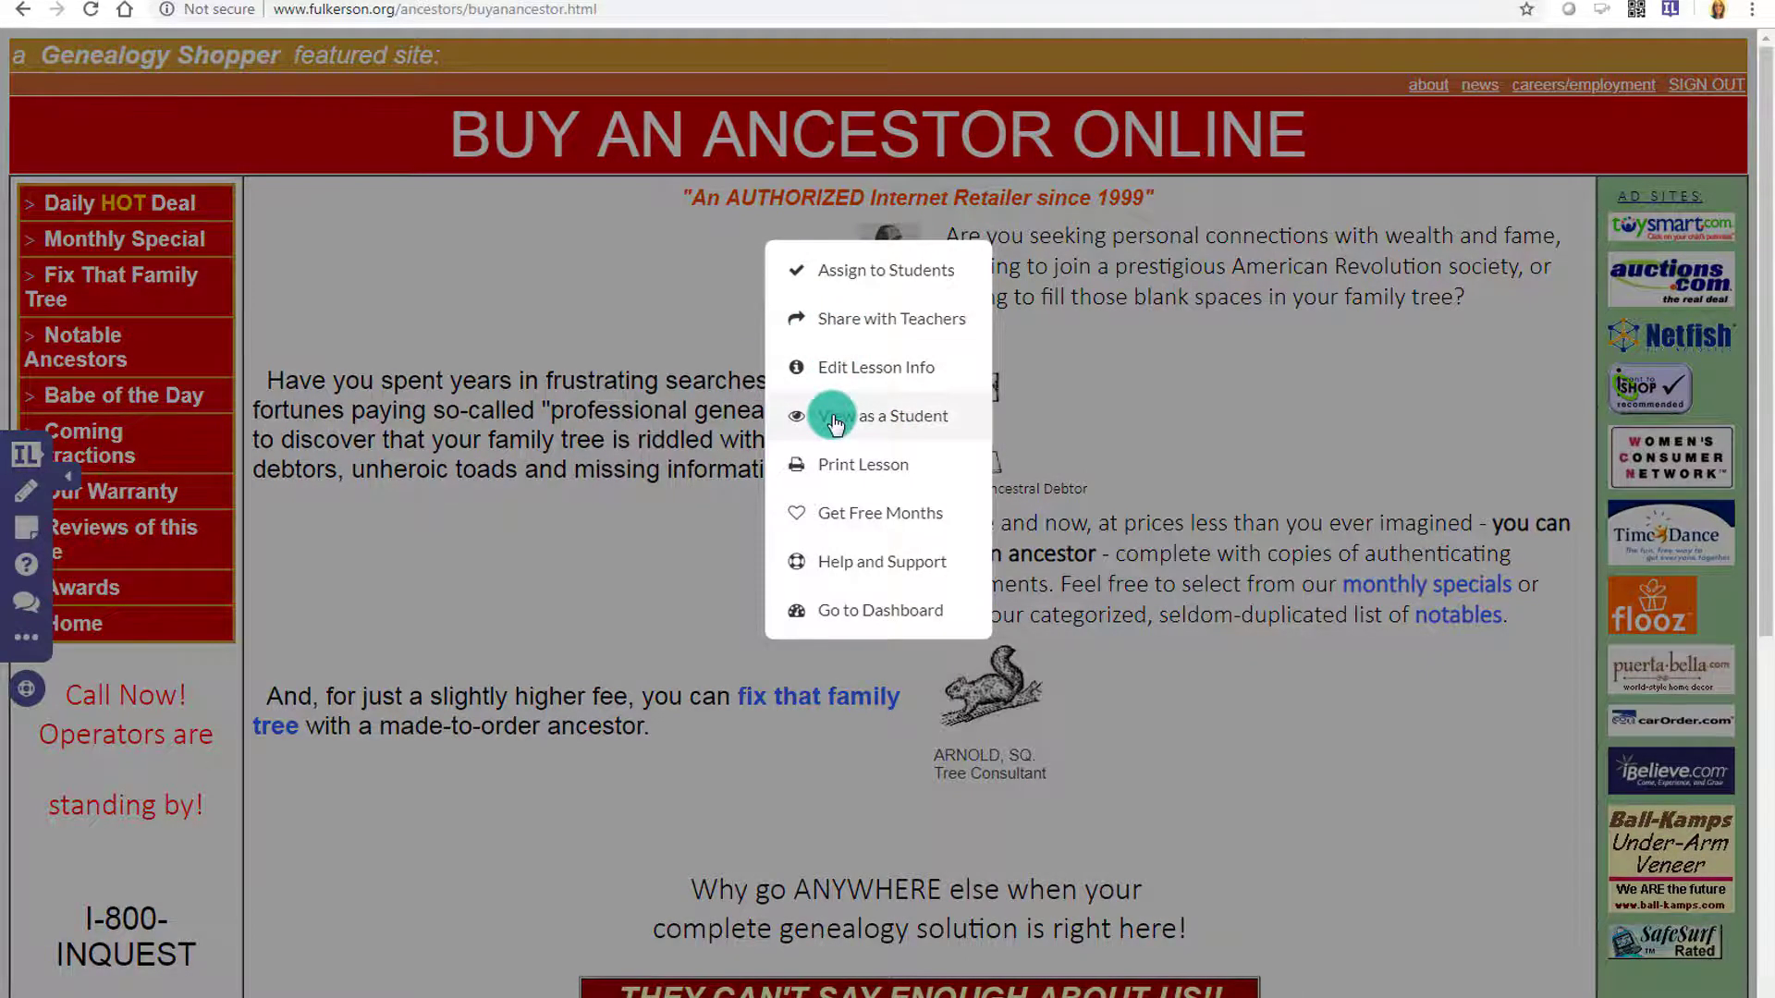
pyautogui.click(647, 546)
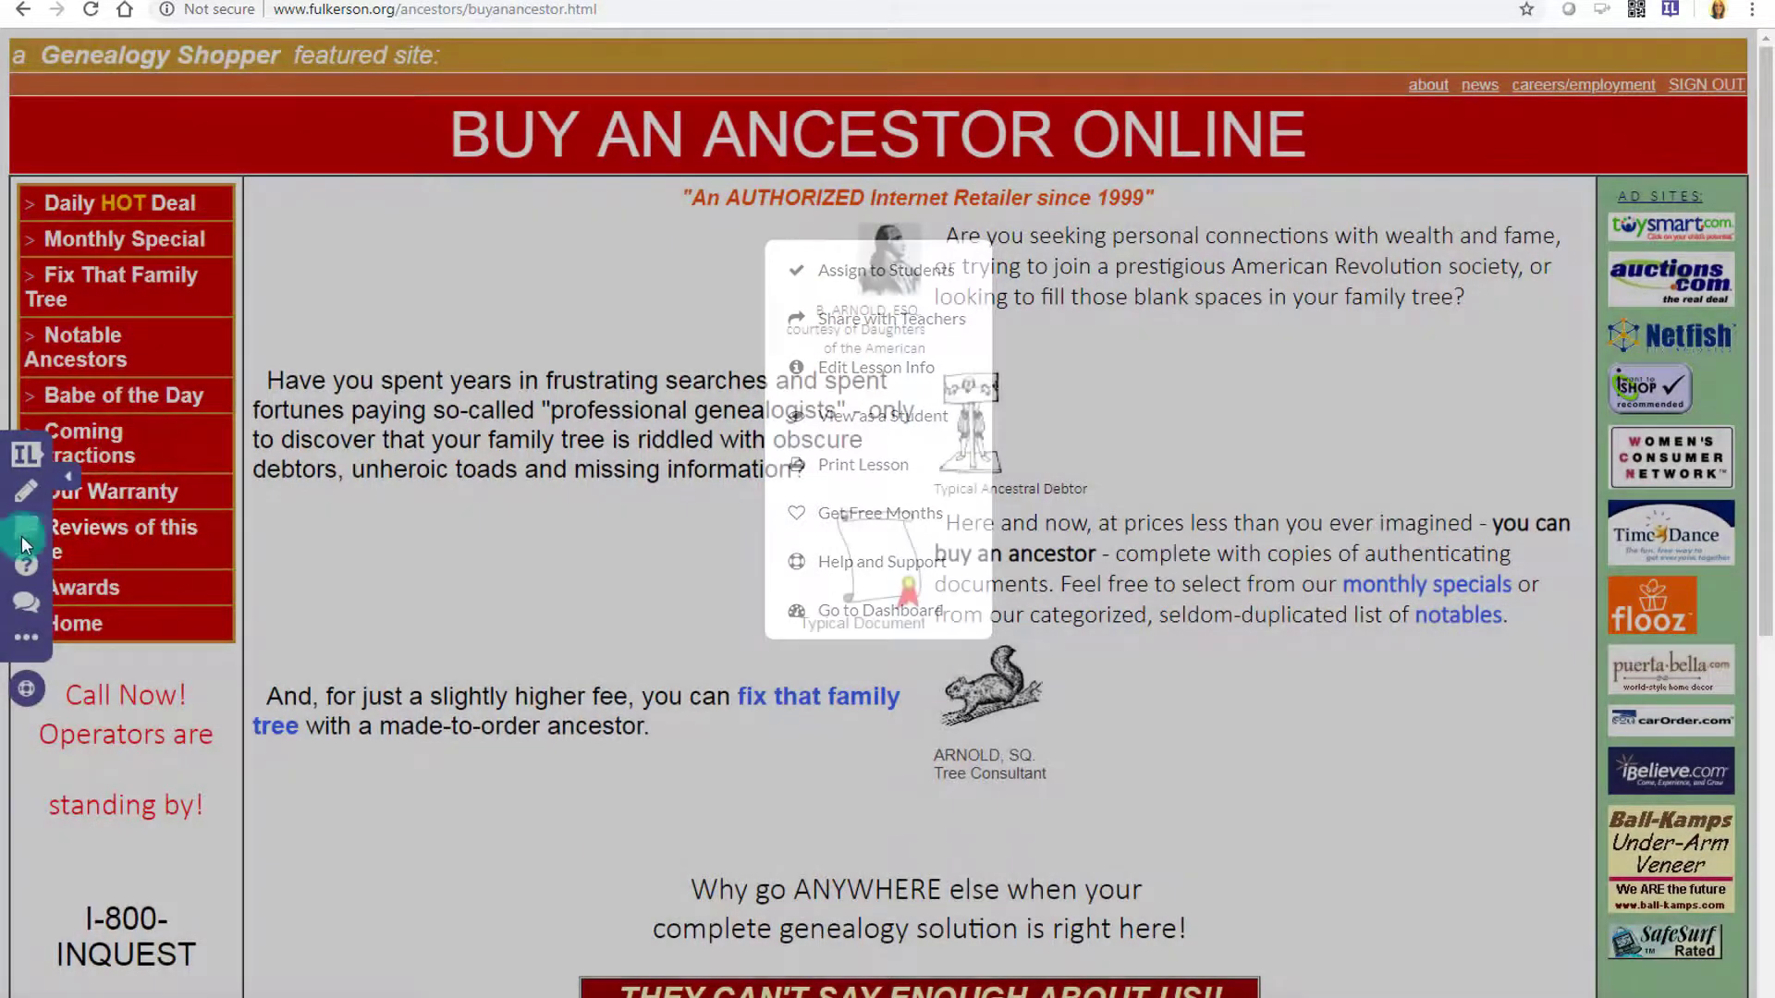
pyautogui.scroll(-2, 503, 325)
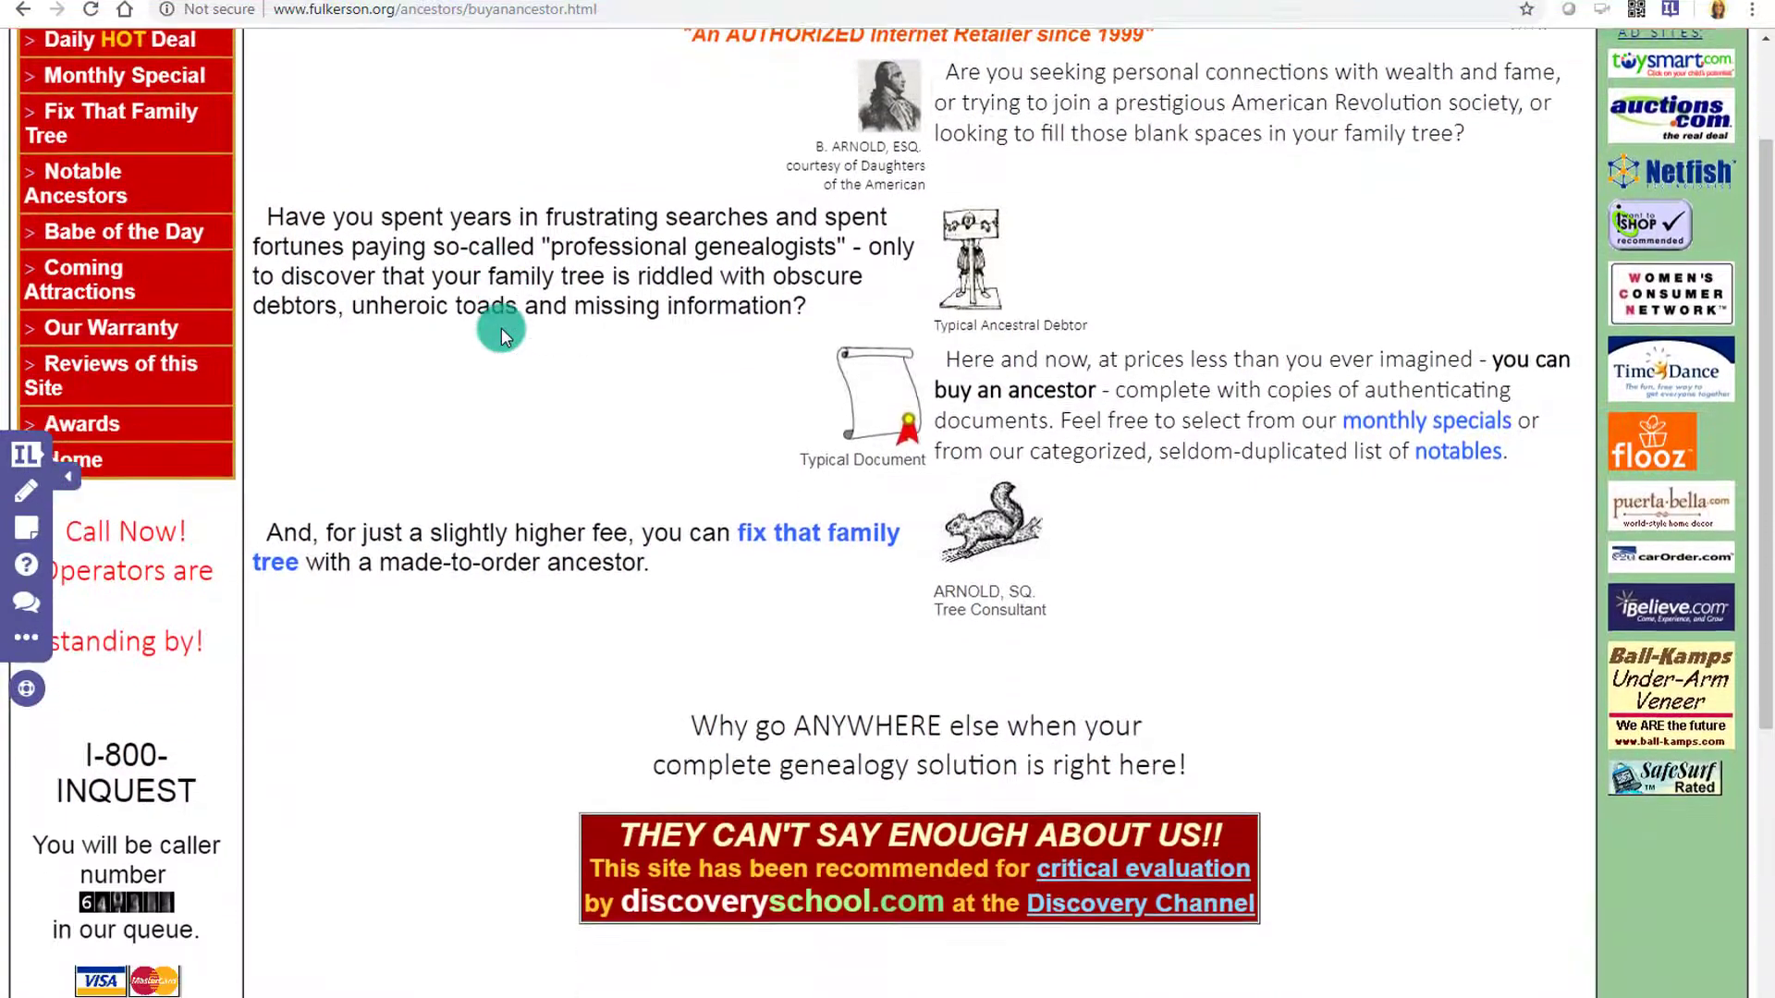
pyautogui.scroll(2, 501, 330)
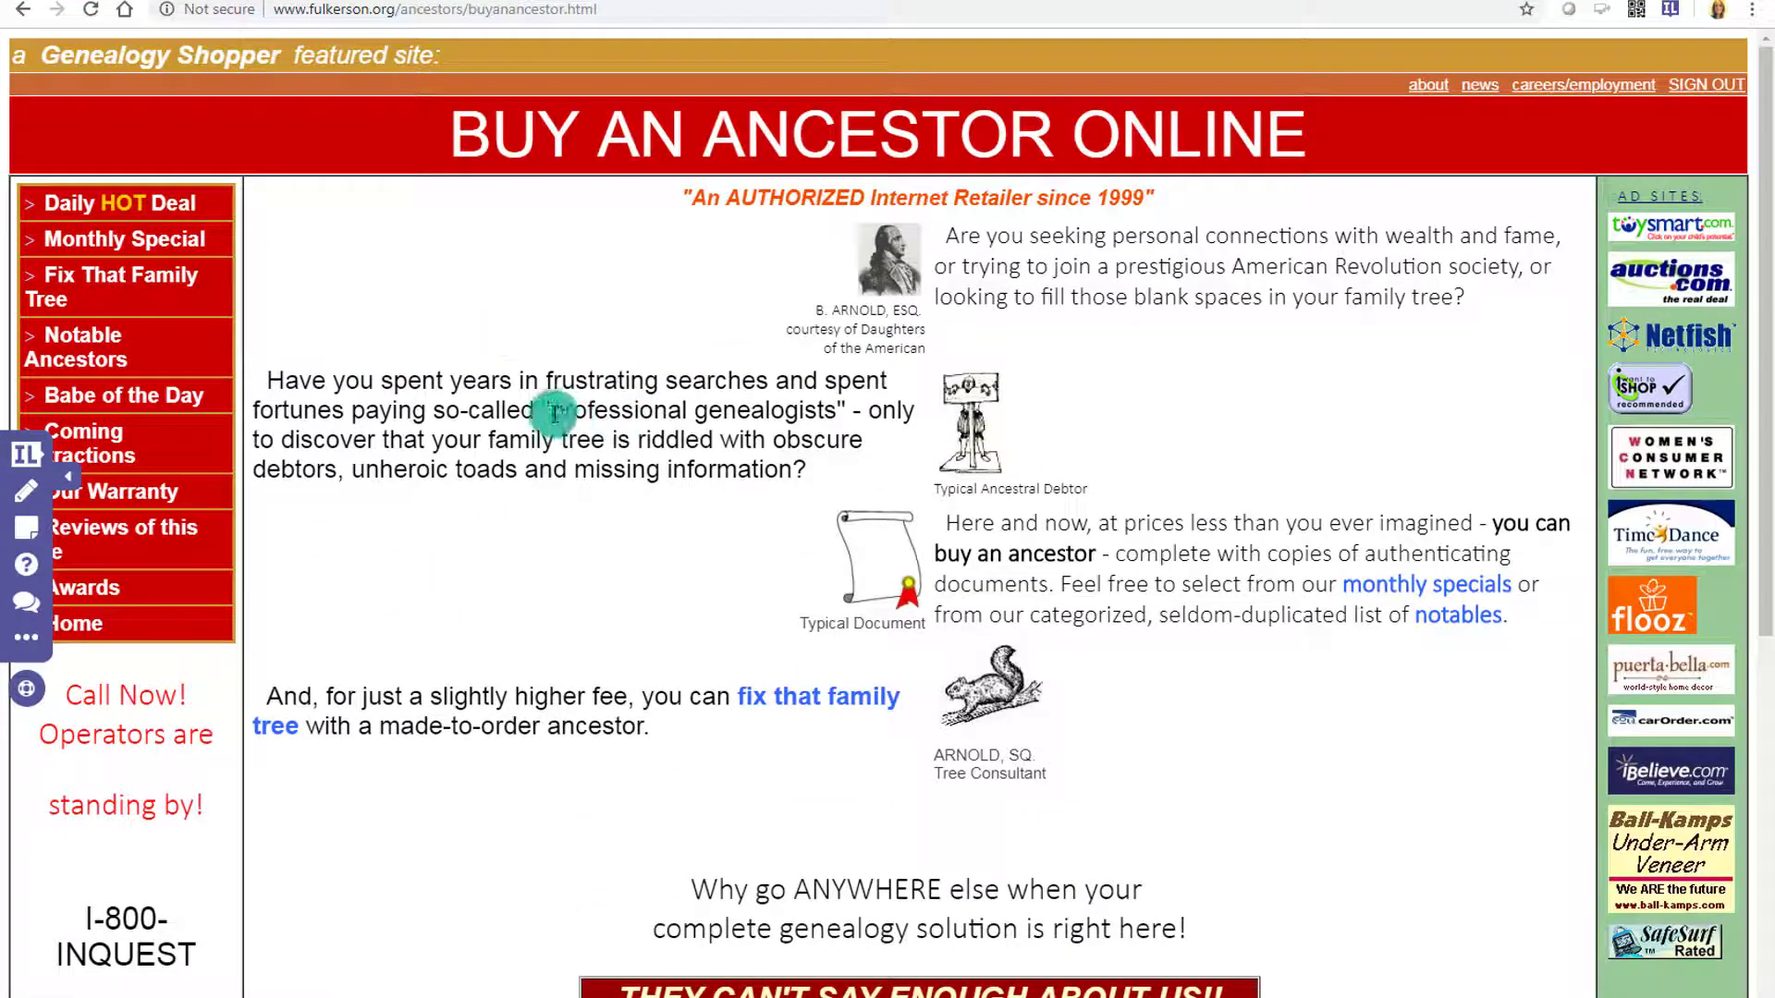
# Highlight the words "professional genealogists" and cycle the highlight colour to light blue
pyautogui.moveTo(585, 413); pyautogui.dragTo(837, 414)
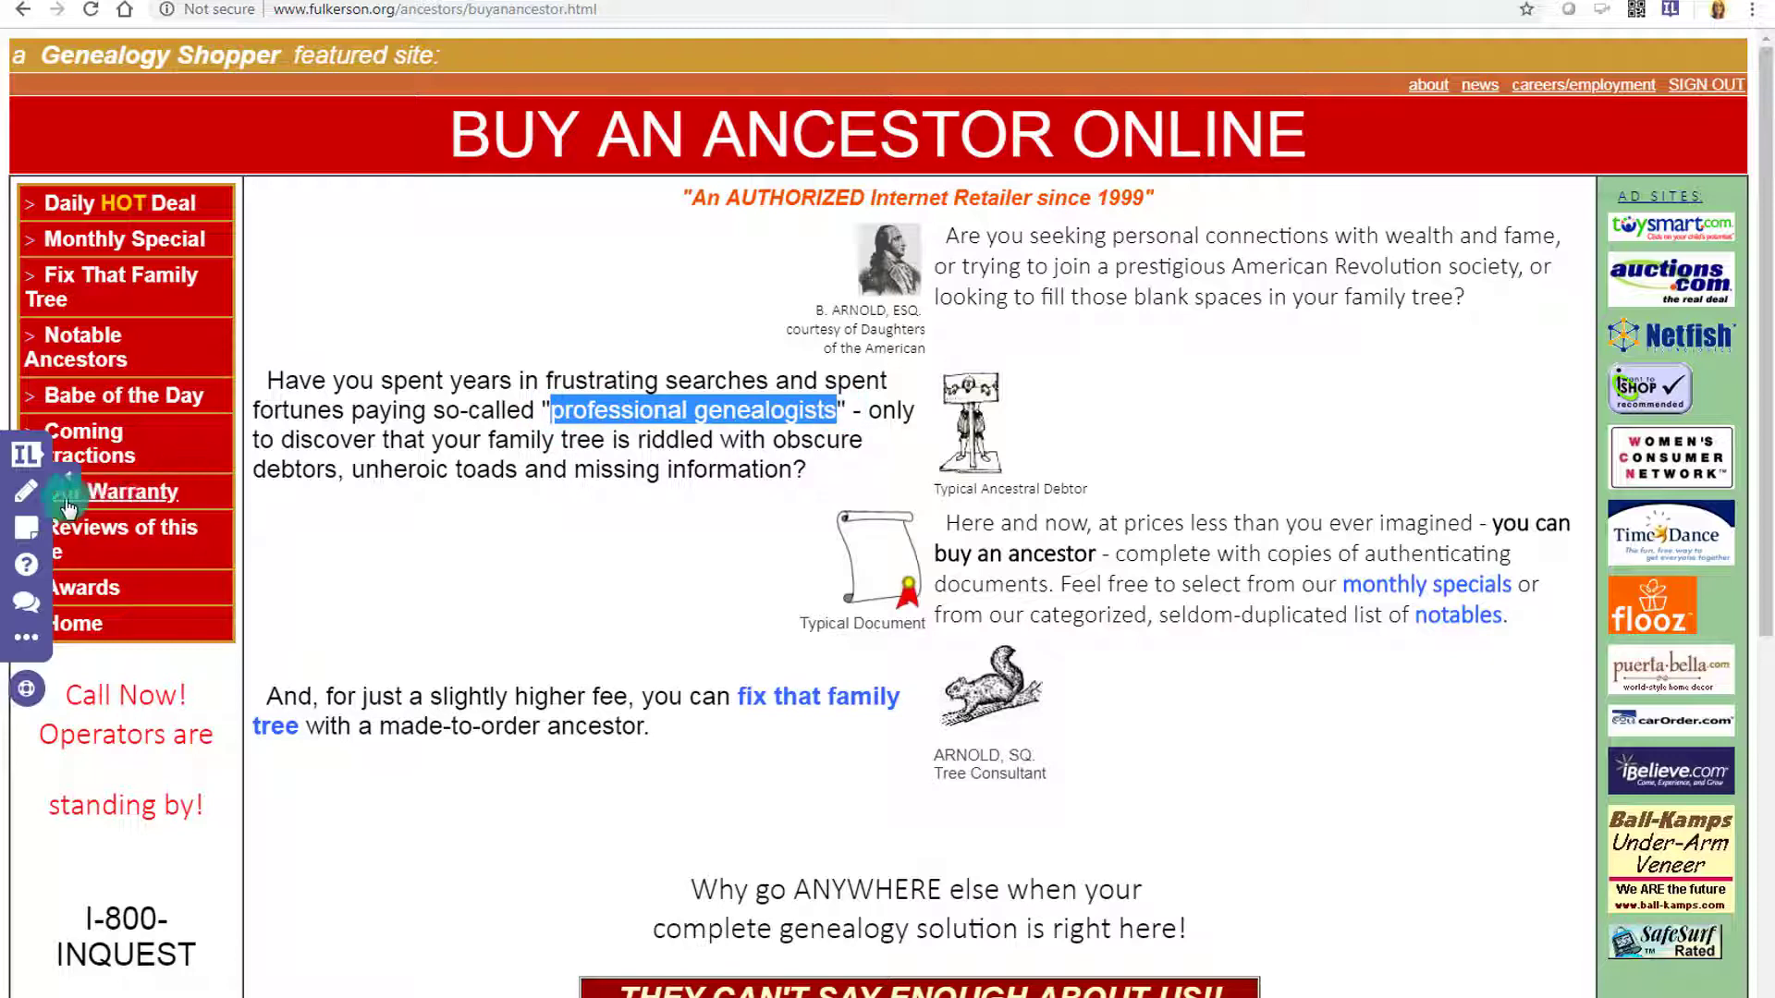
pyautogui.click(32, 500)
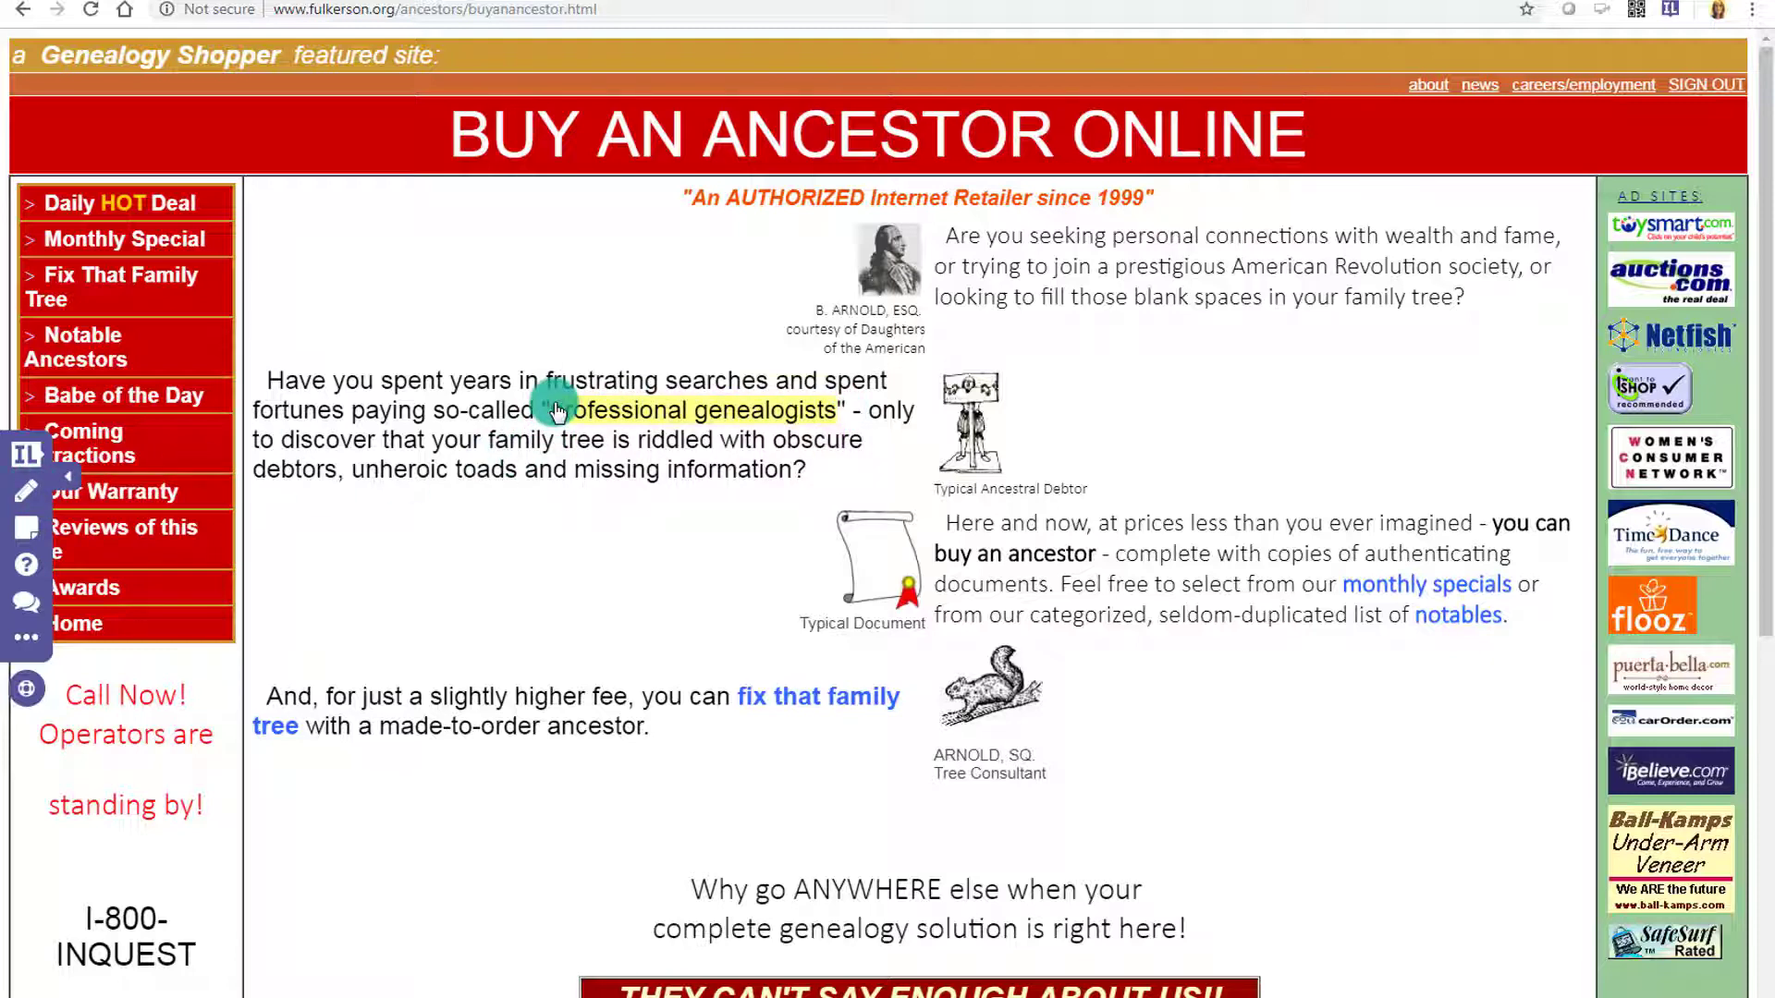
pyautogui.moveTo(574, 413)
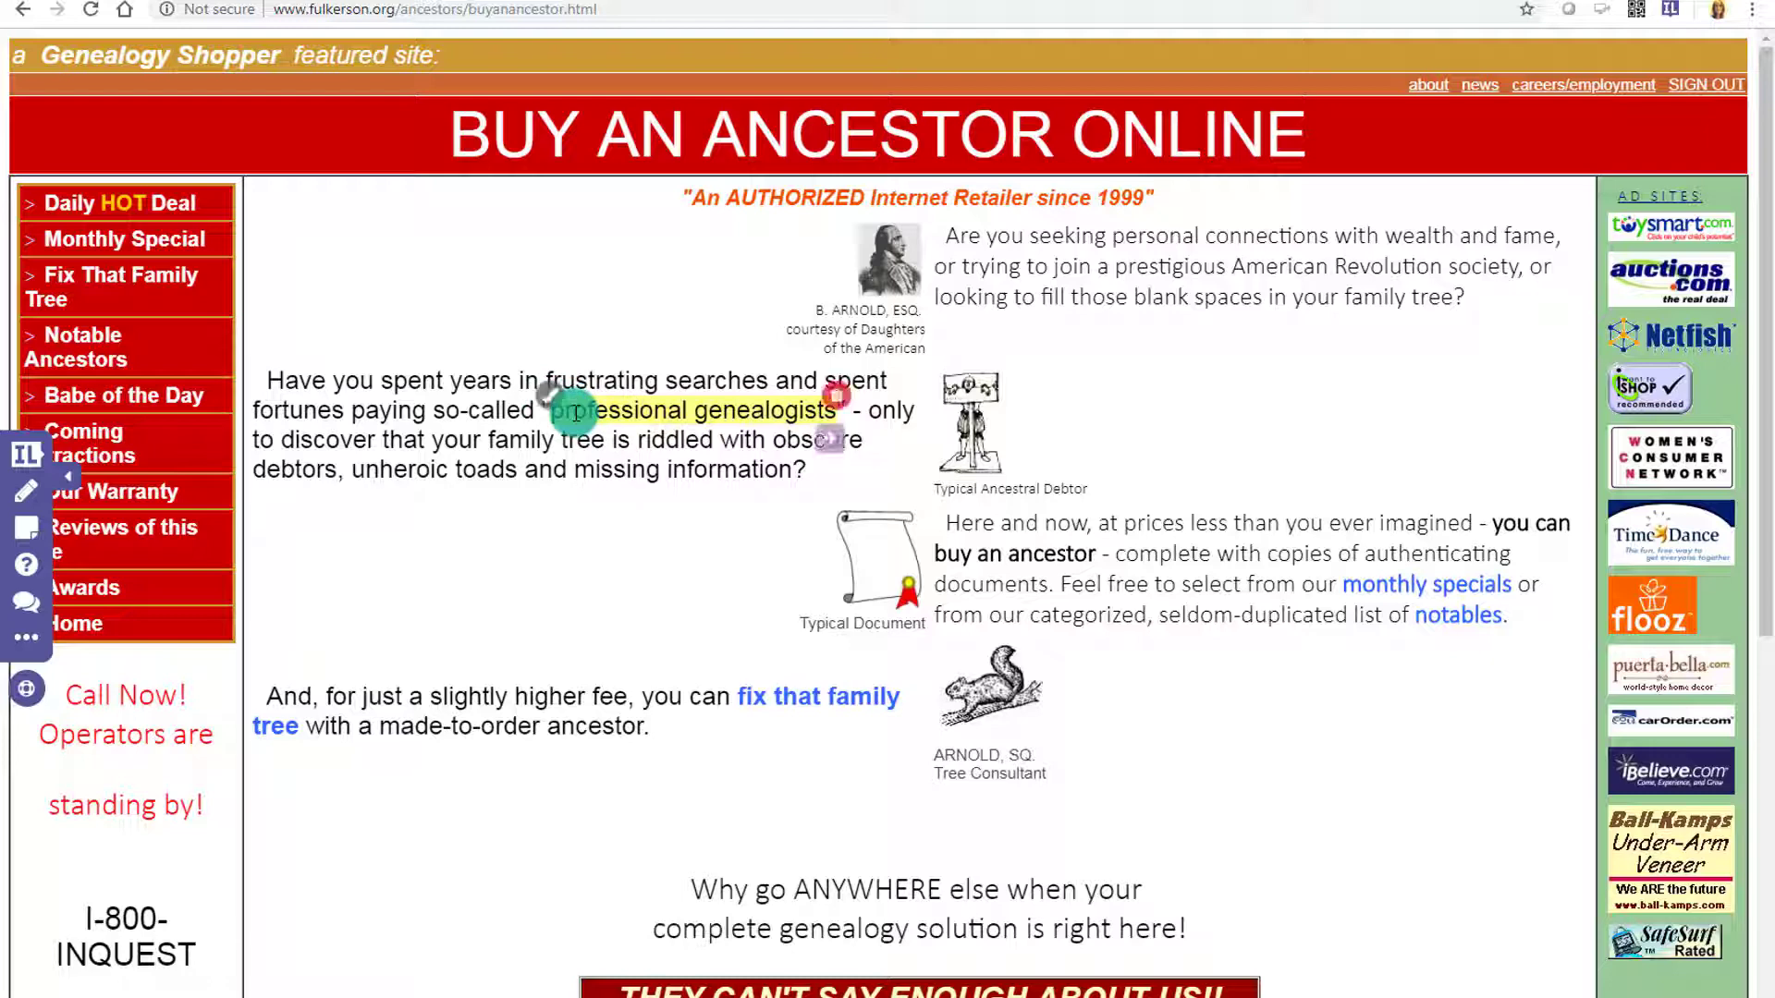
pyautogui.click(792, 424)
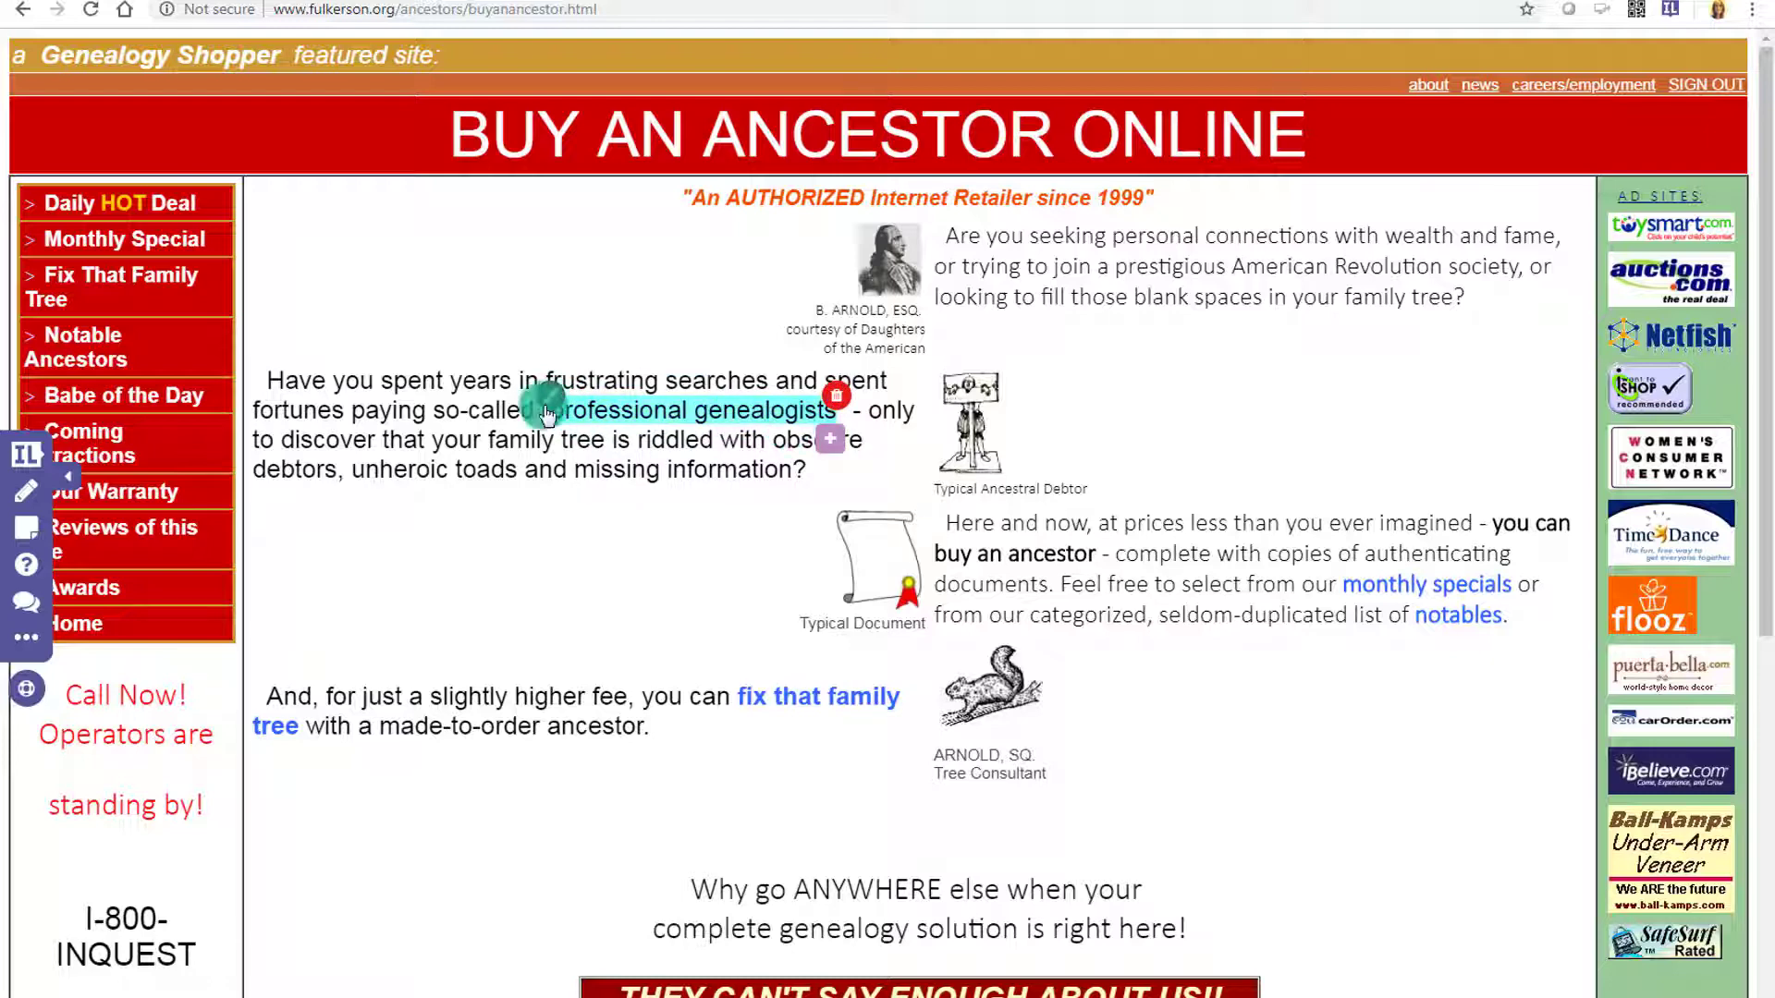
pyautogui.click(550, 403)
pyautogui.click(552, 408)
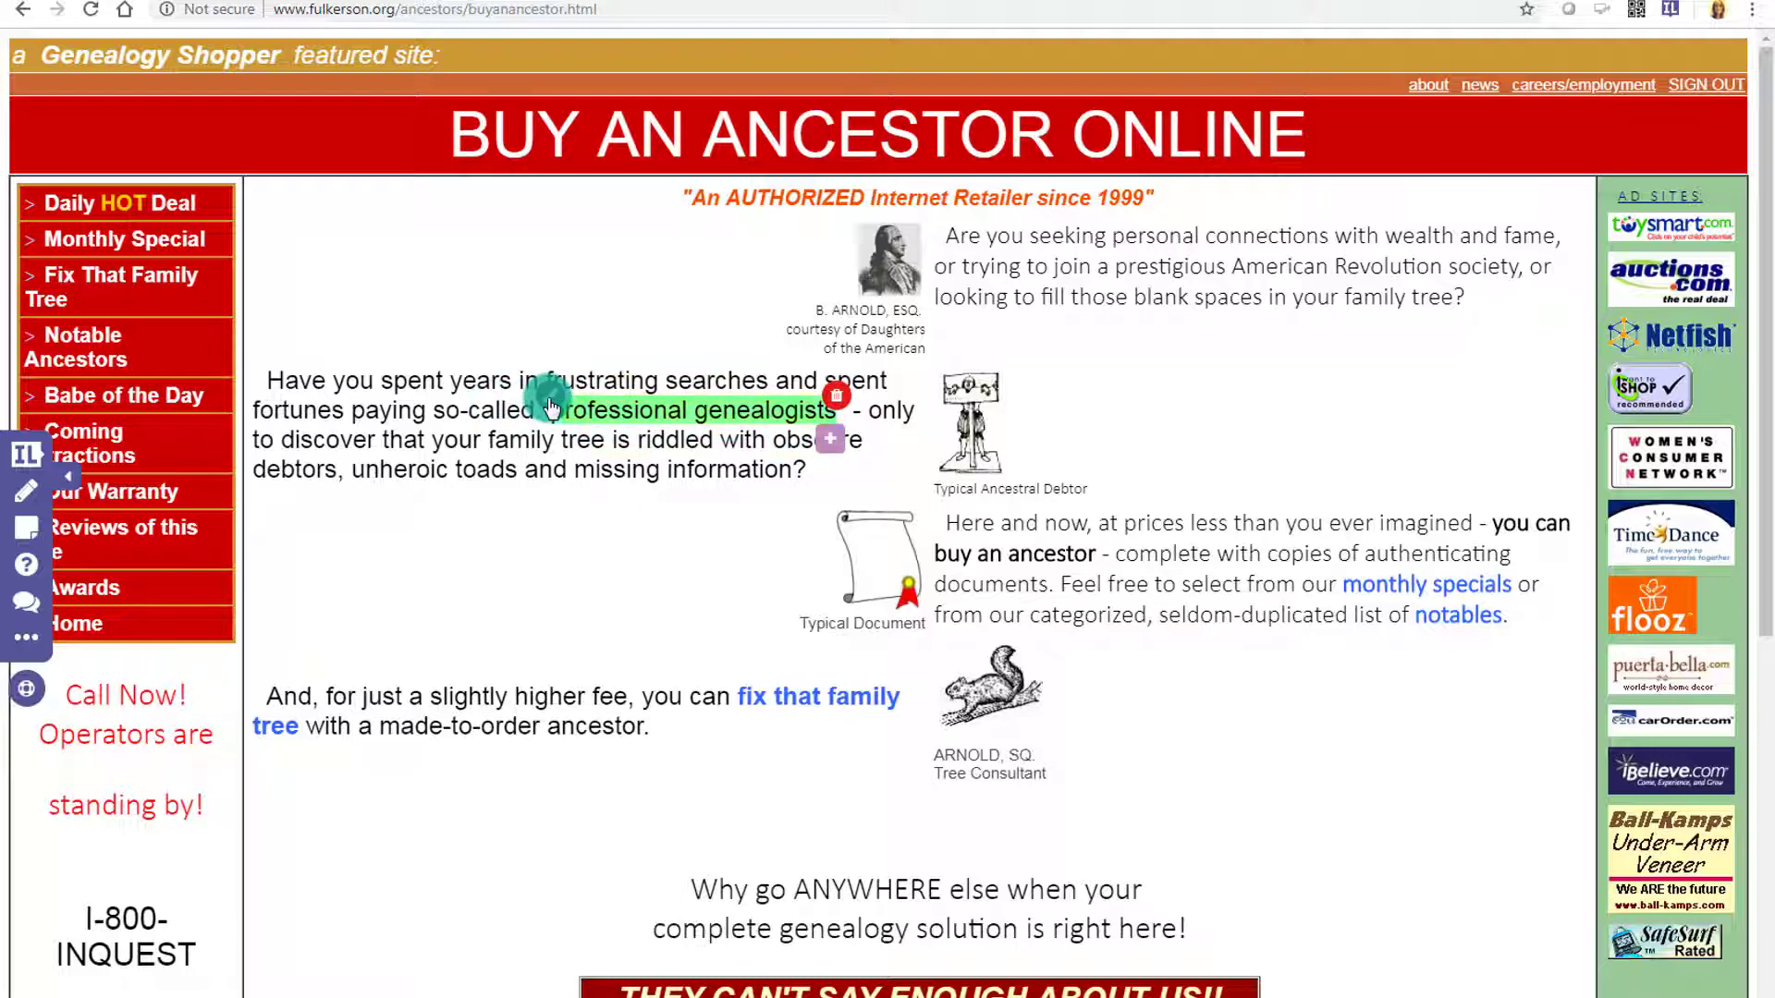
pyautogui.click(552, 408)
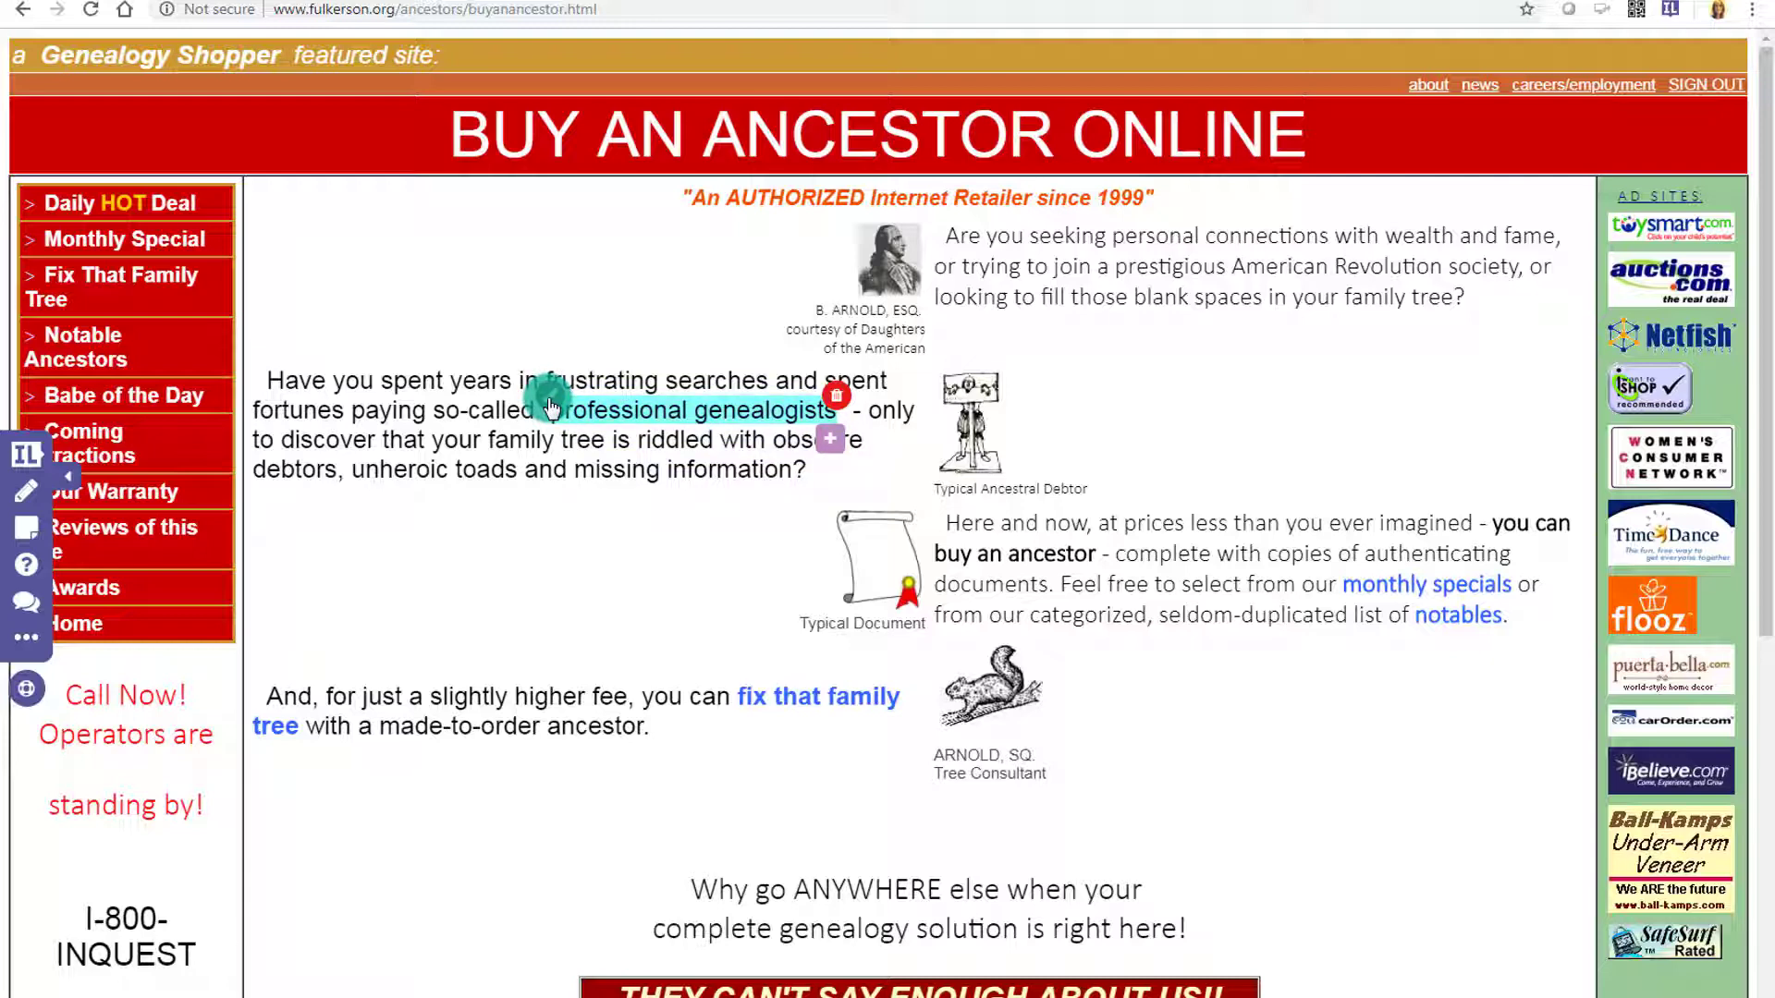
# Add the comment "What do you think this means?" to the "professional genealogists" highlight and check how it displays
pyautogui.click(829, 450)
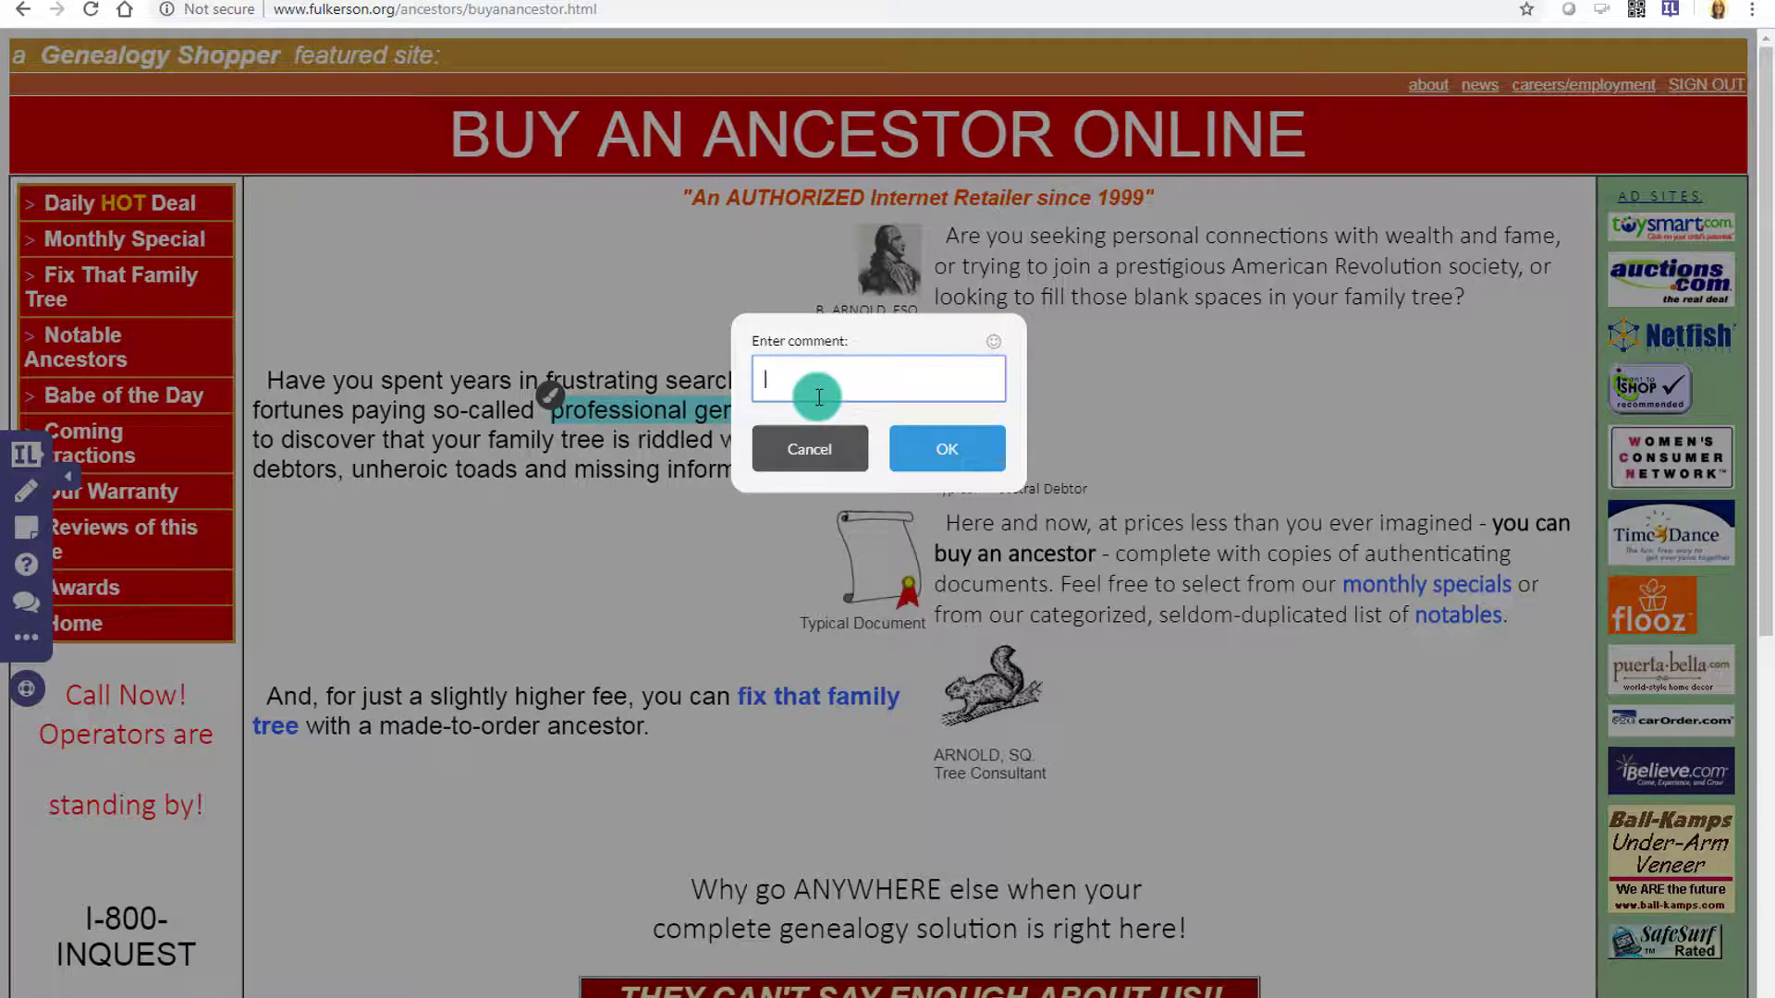
pyautogui.write('What do you think this means?')
pyautogui.click(941, 446)
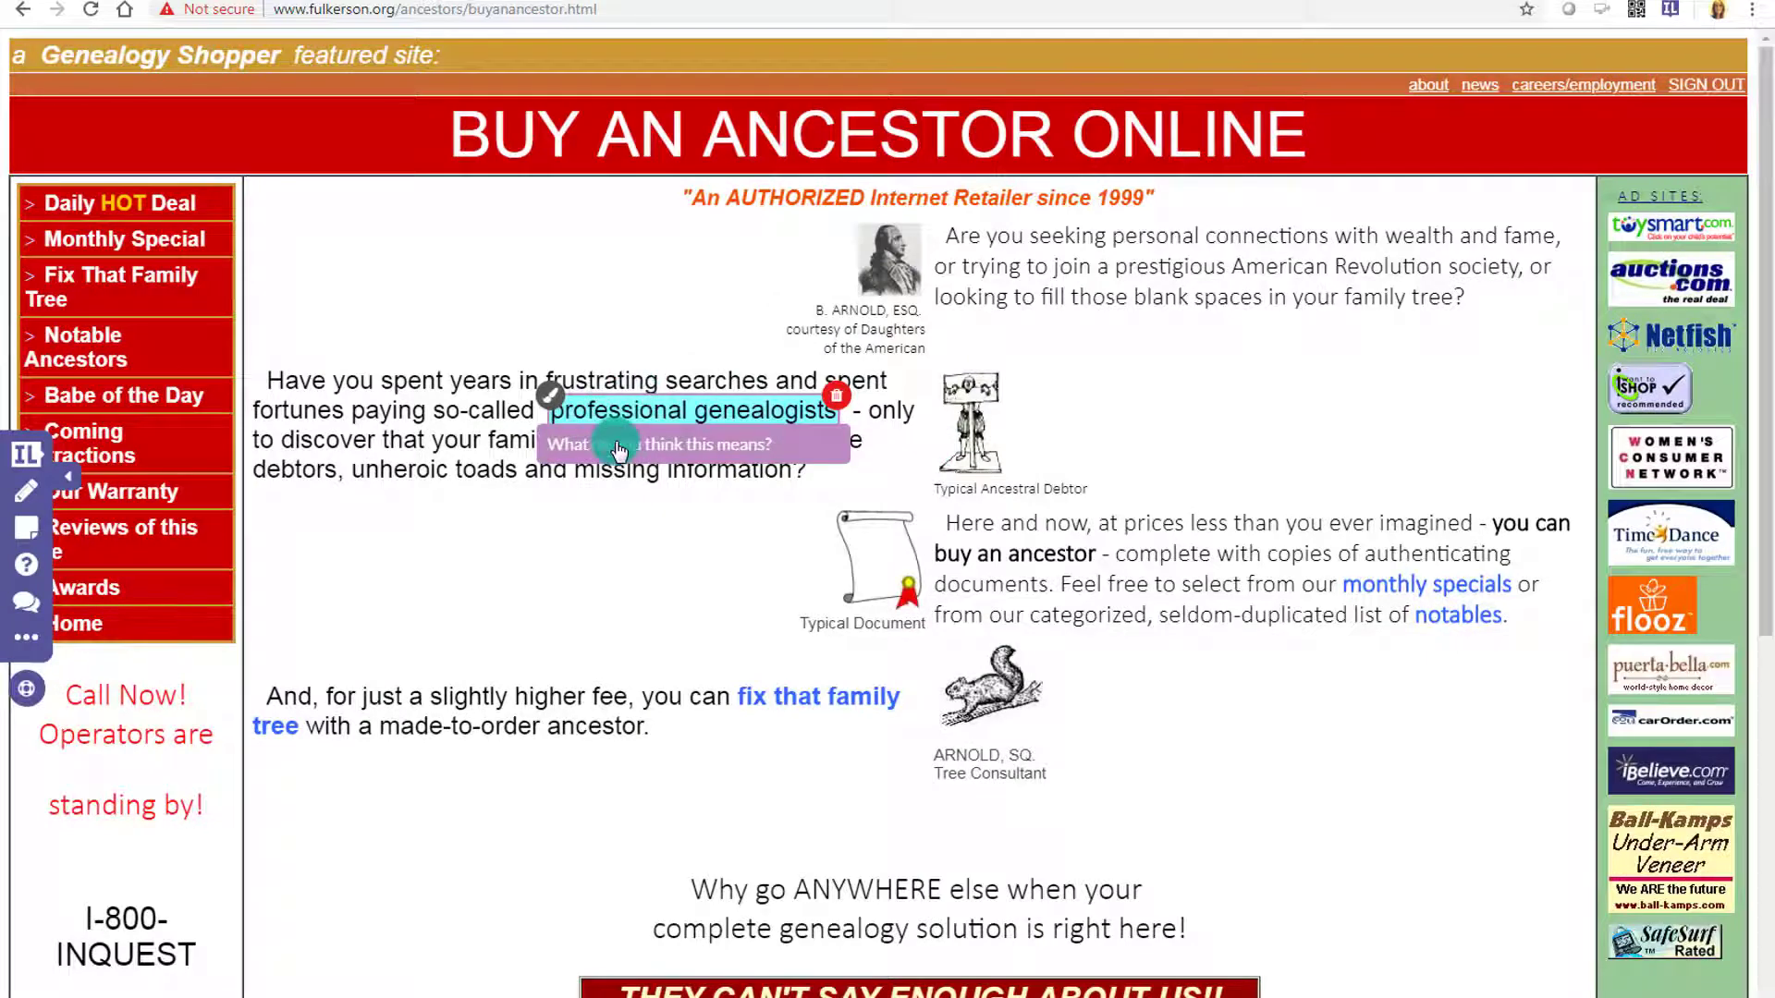
pyautogui.click(651, 557)
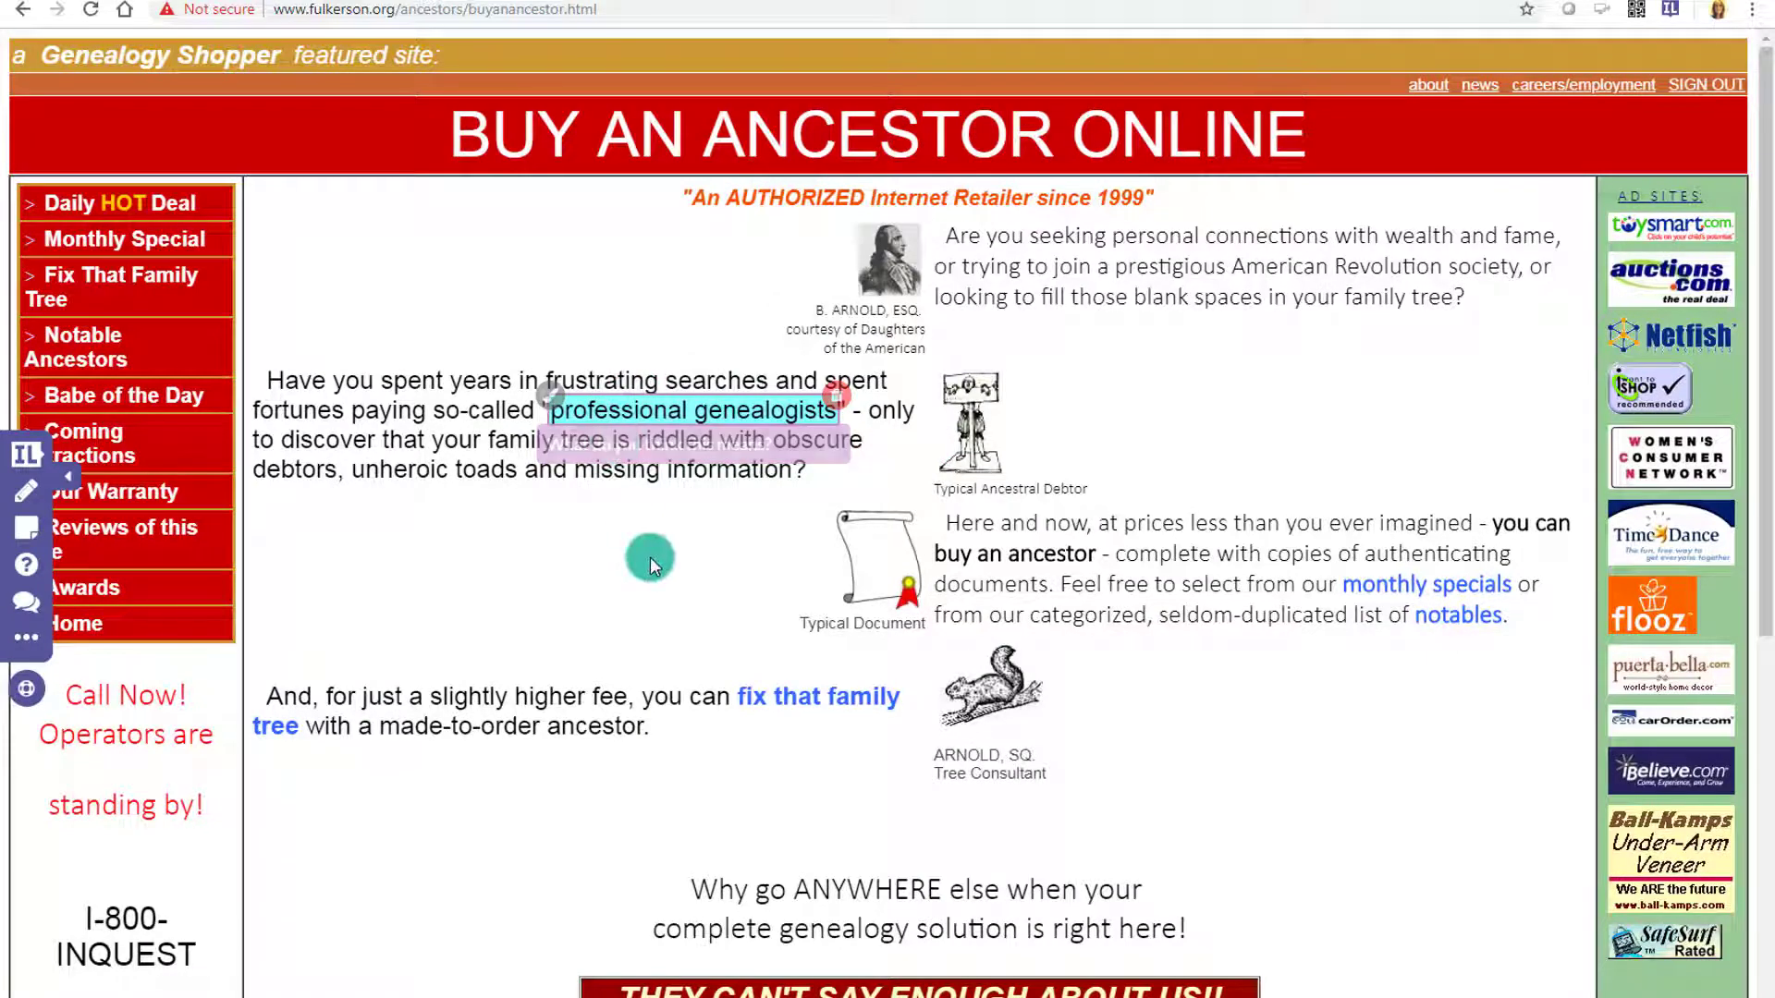
pyautogui.click(638, 421)
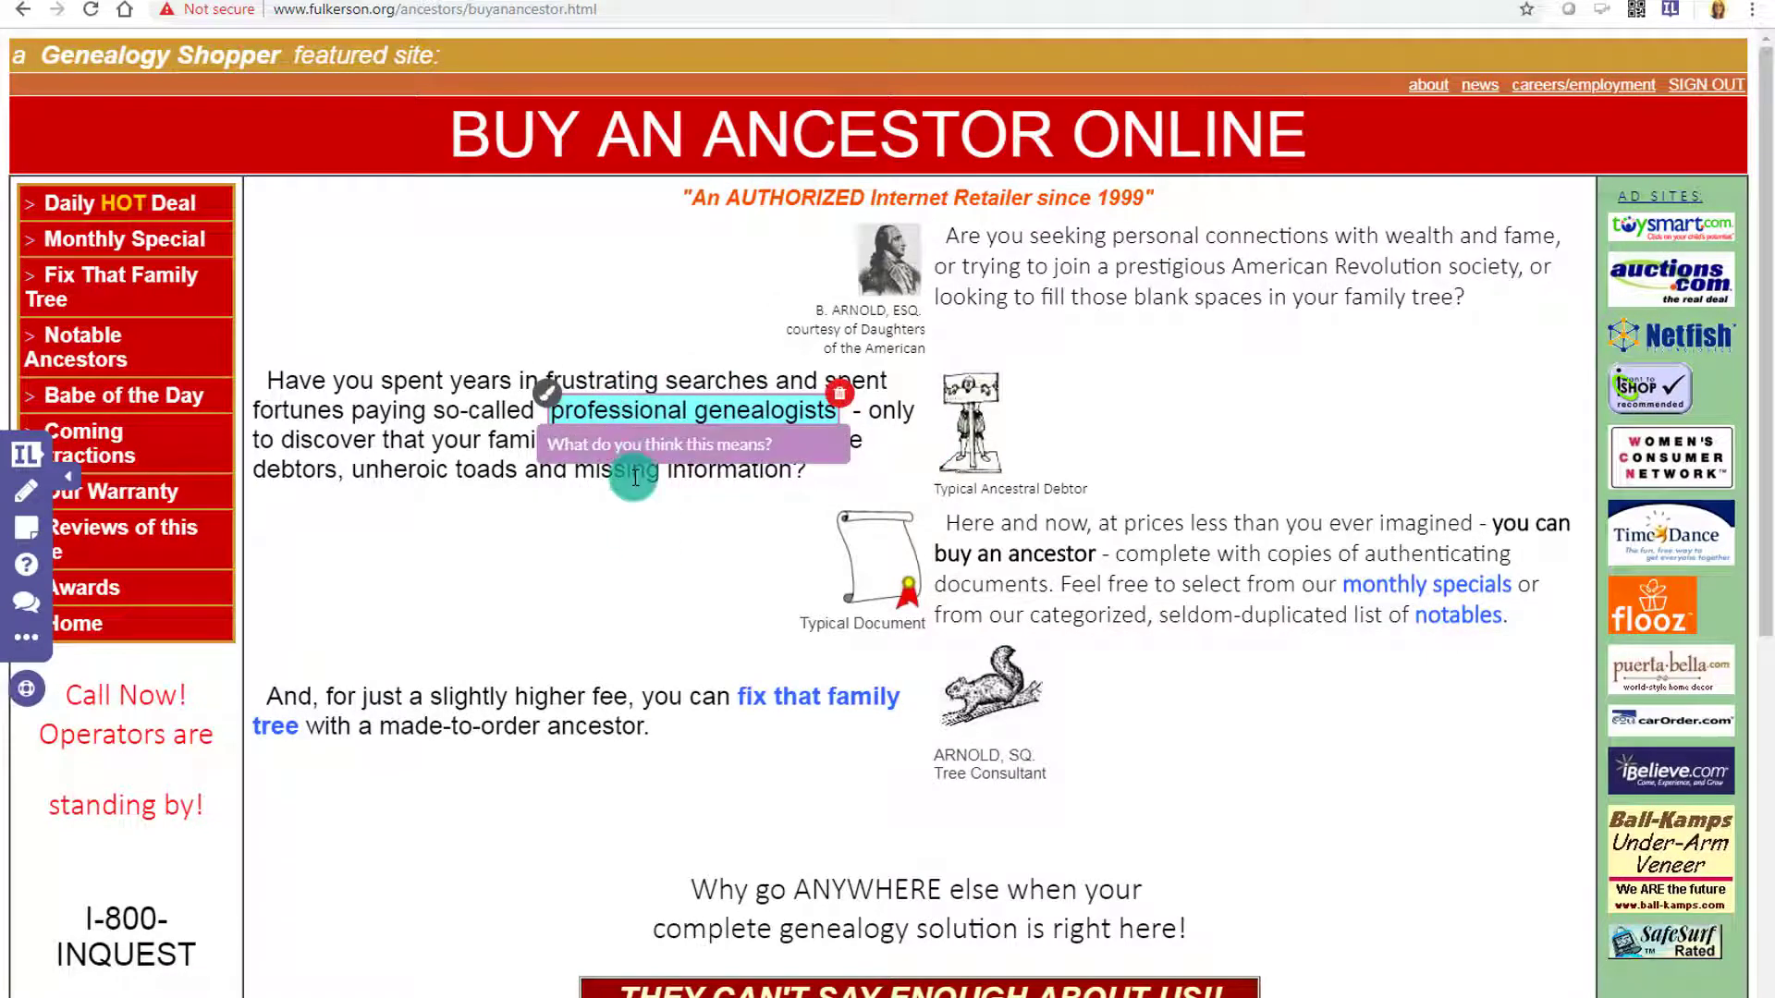
pyautogui.click(634, 476)
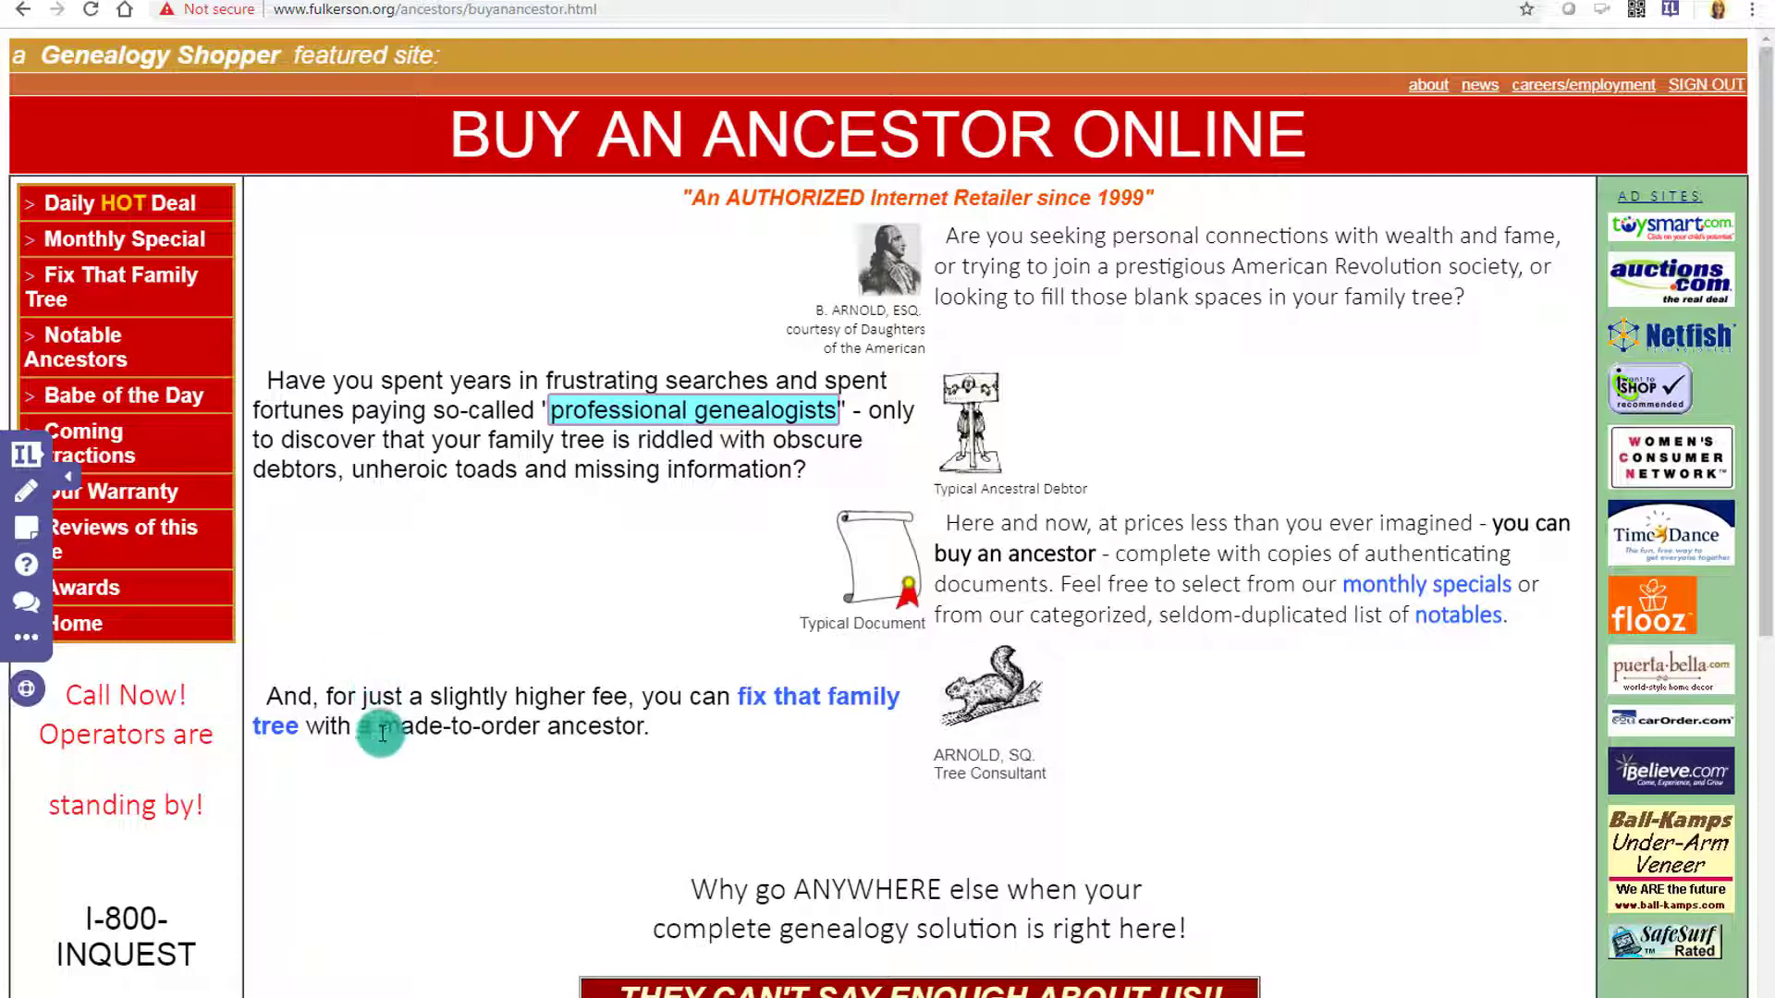
# Insert a sticky note under the paragraph about fixing the family tree with a made-to-order ancestor
pyautogui.moveTo(379, 726); pyautogui.dragTo(650, 726)
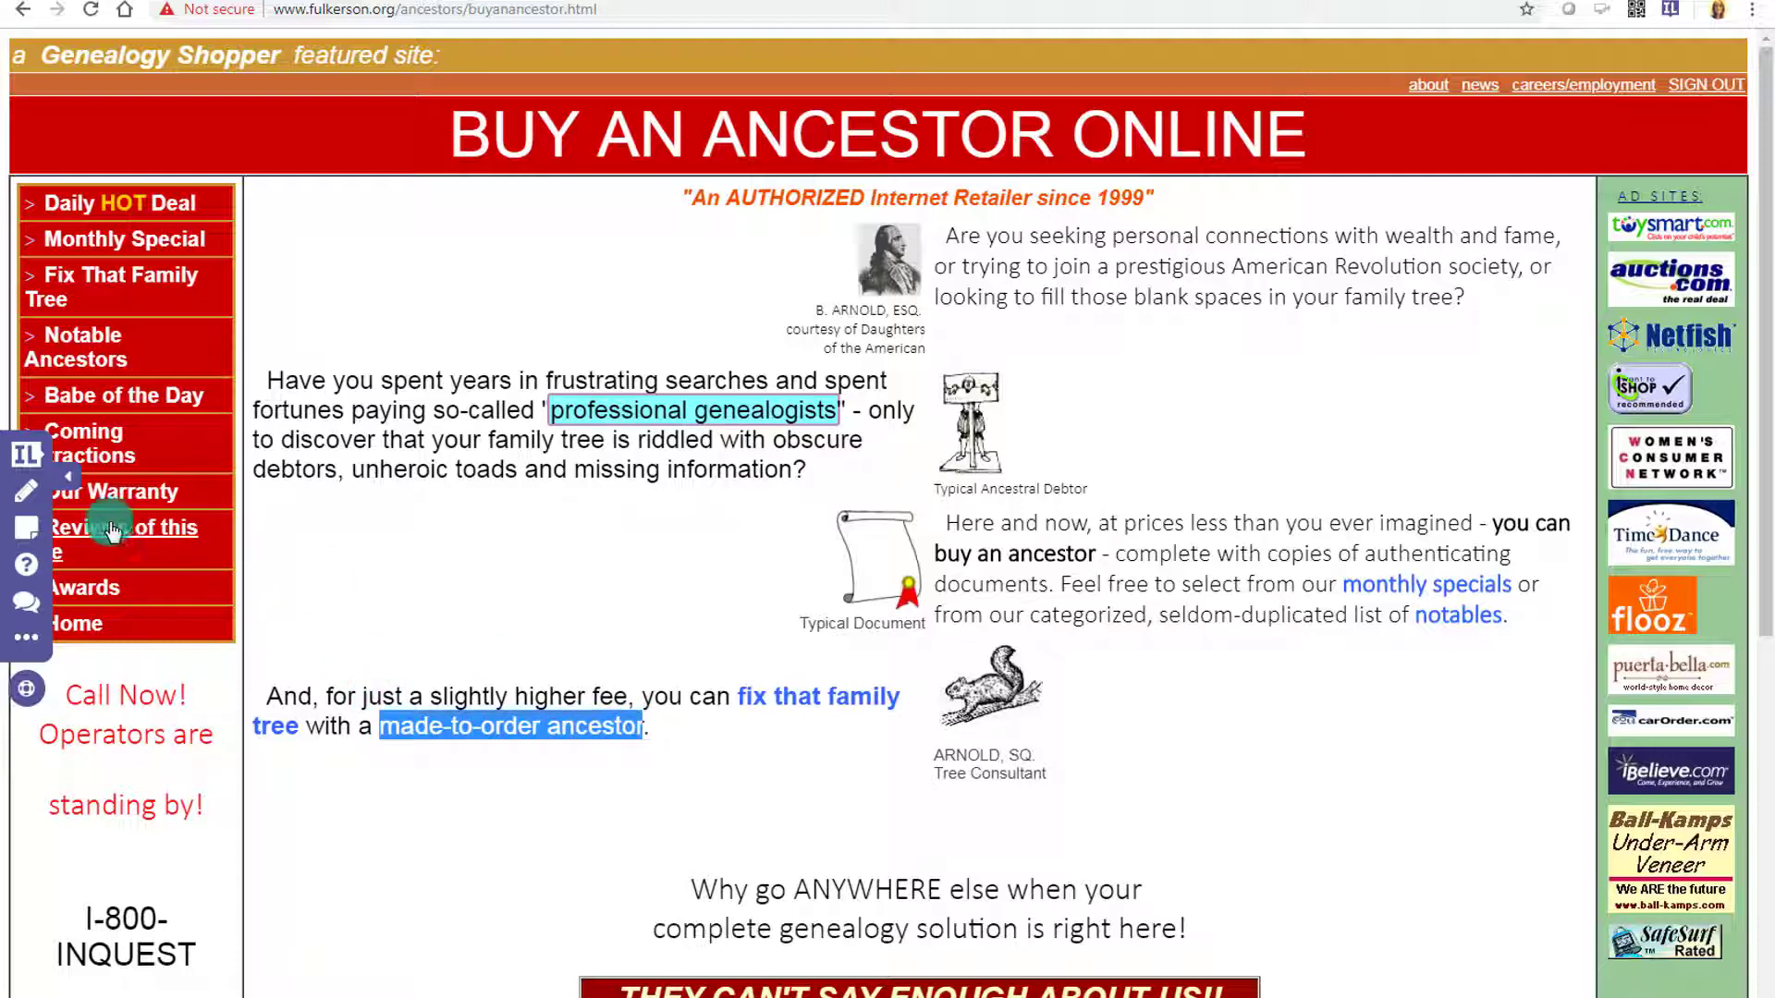
pyautogui.click(23, 528)
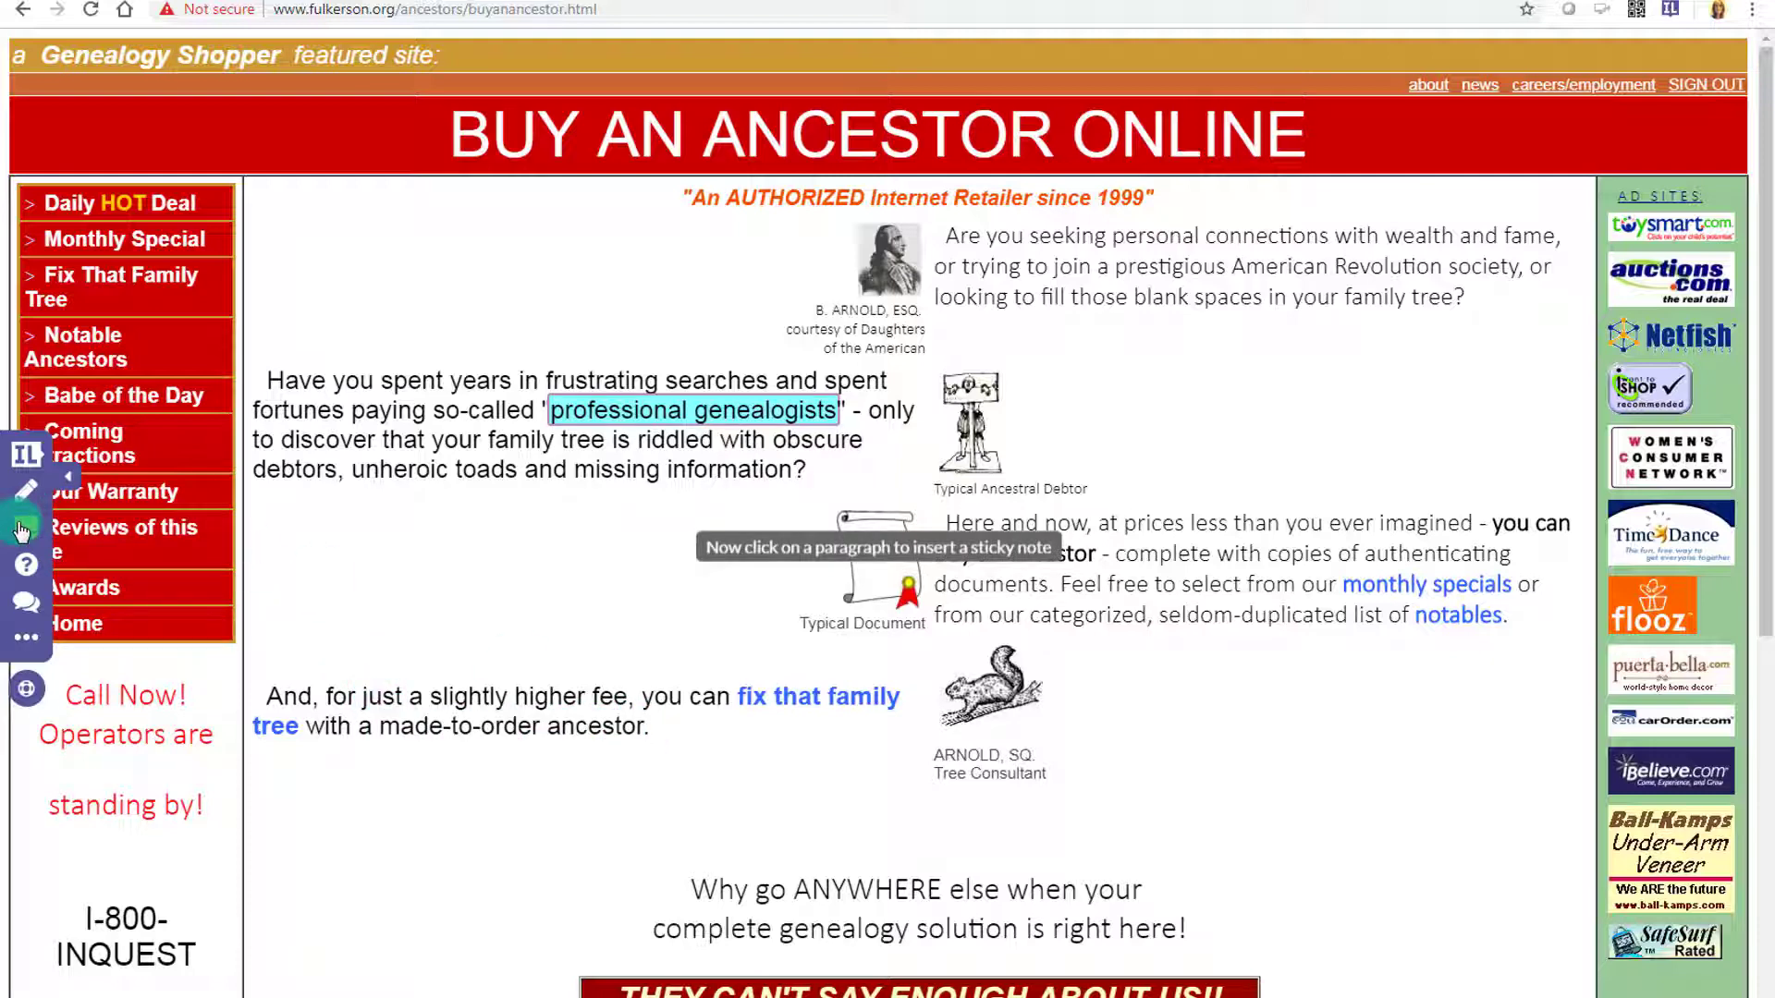
pyautogui.click(342, 694)
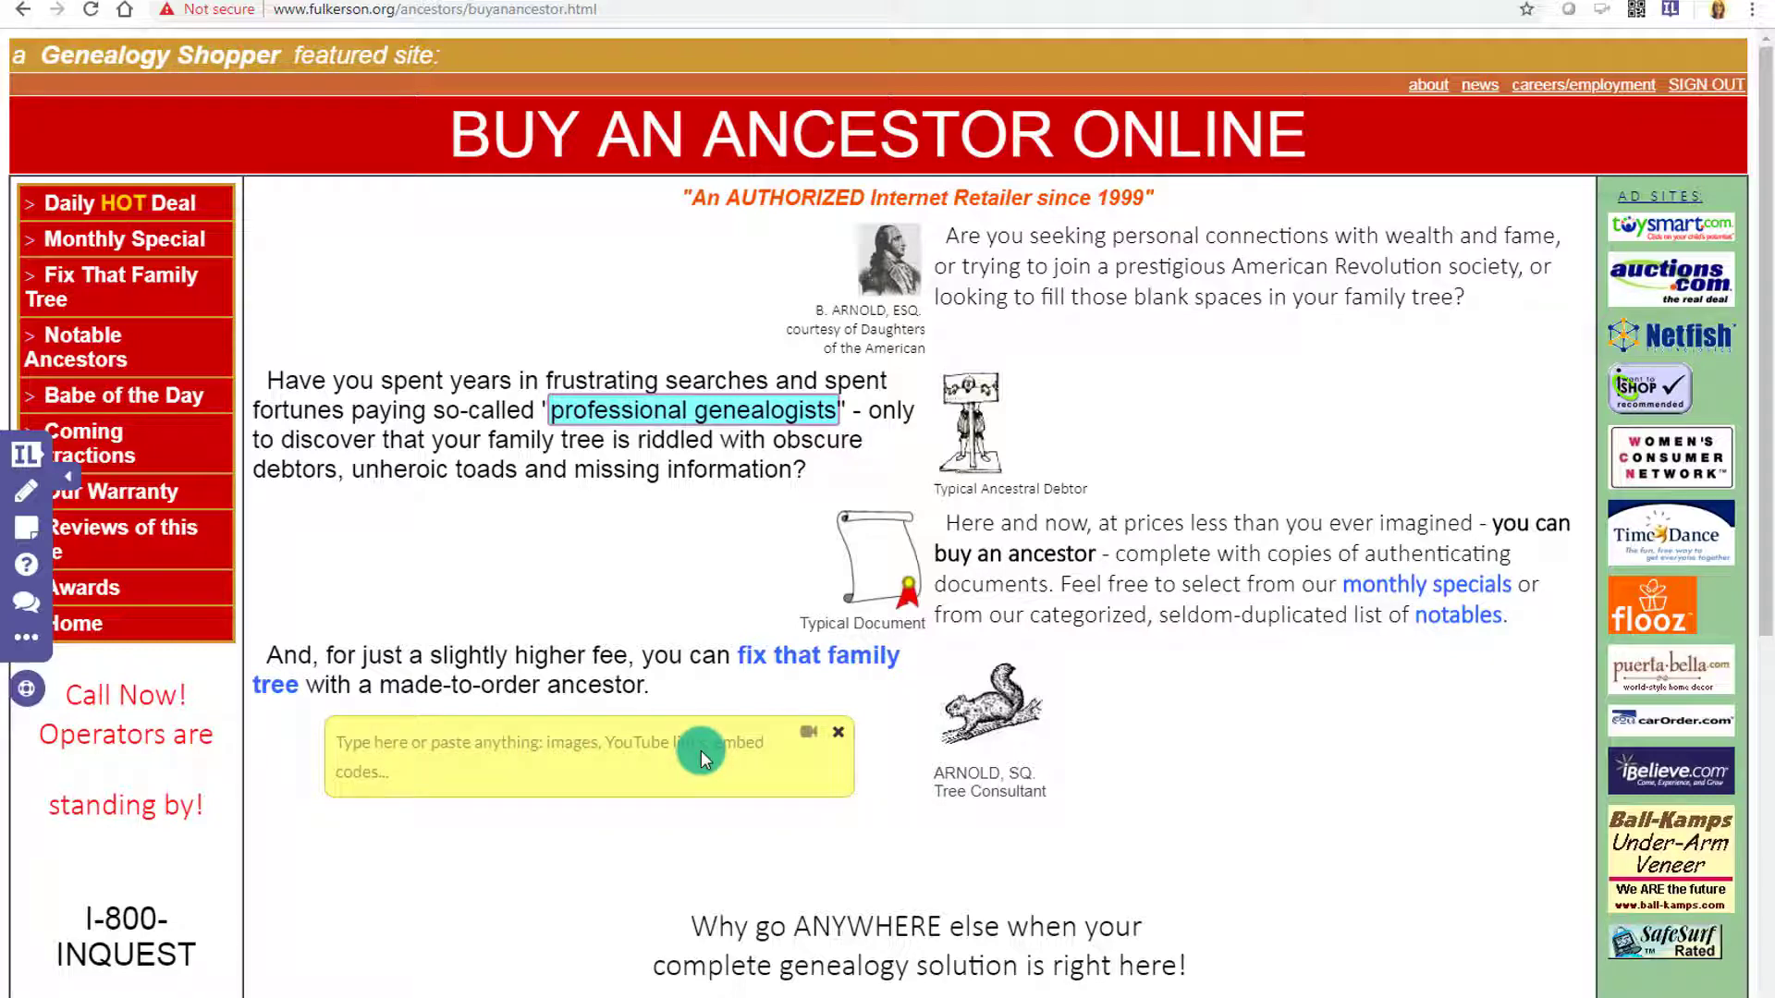
# Record a webcam video with camera and microphone allowed and use it in the sticky note under the family tree paragraph
pyautogui.click(806, 744)
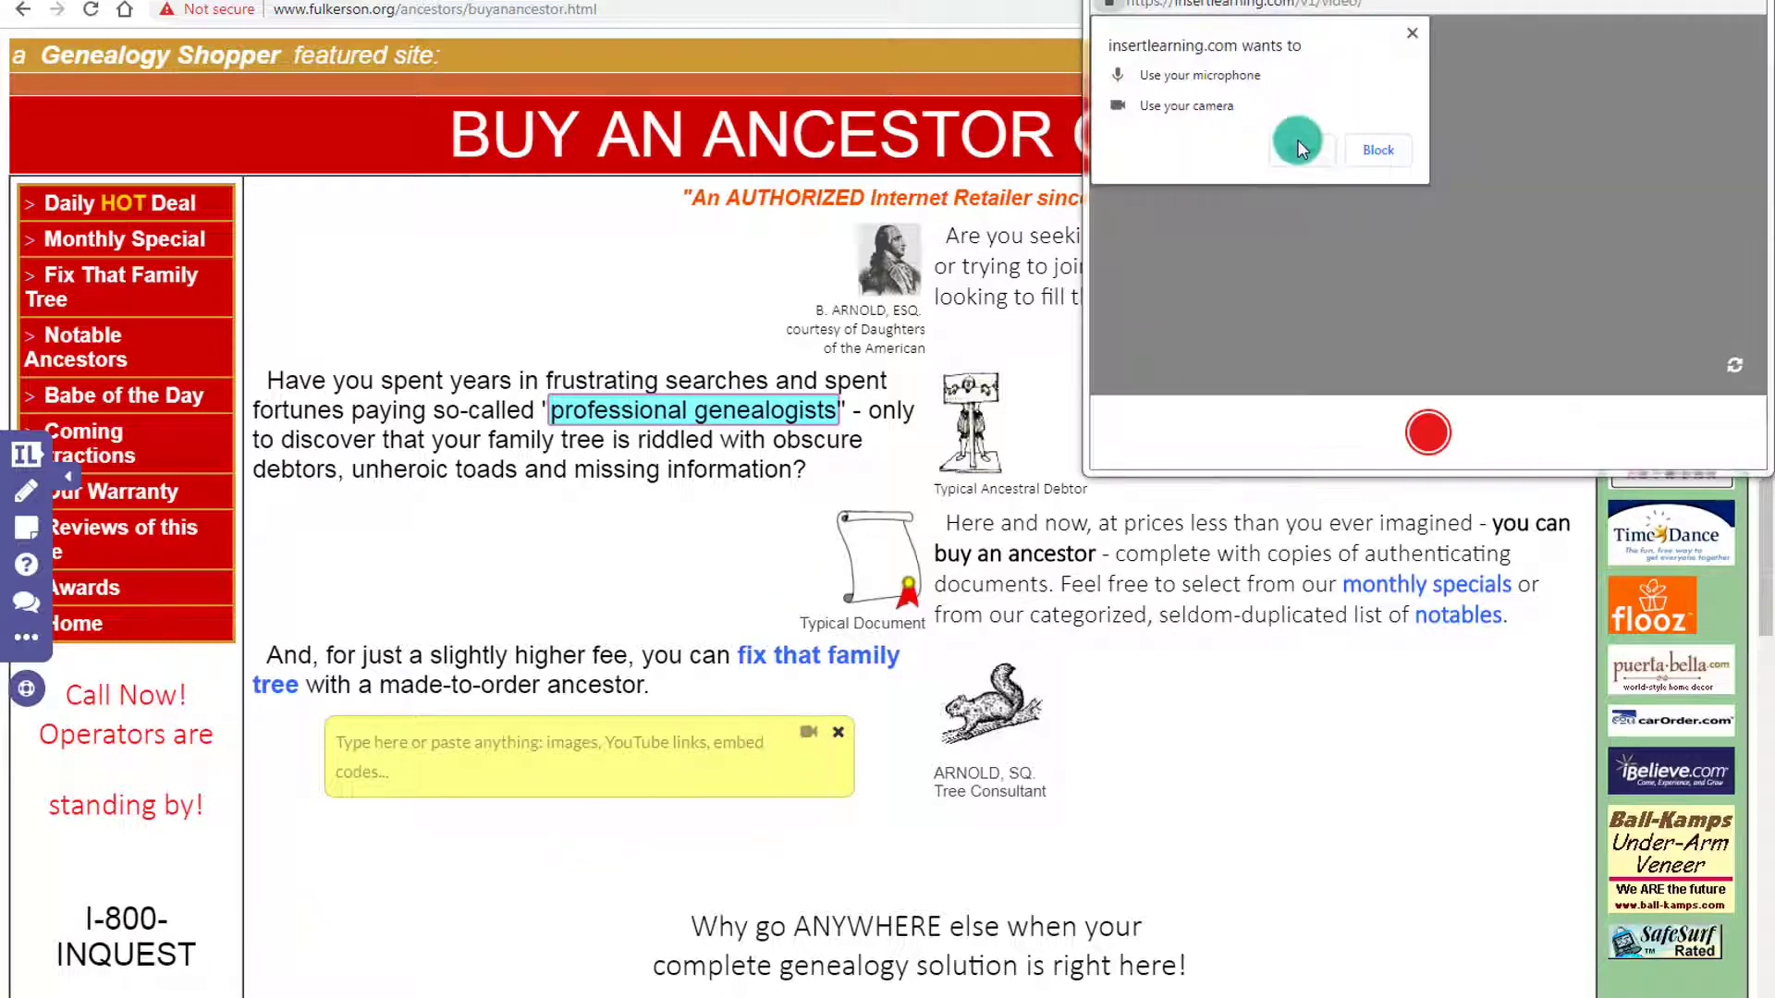
pyautogui.click(1296, 143)
pyautogui.moveTo(1394, 8); pyautogui.dragTo(1360, 68)
pyautogui.click(1386, 515)
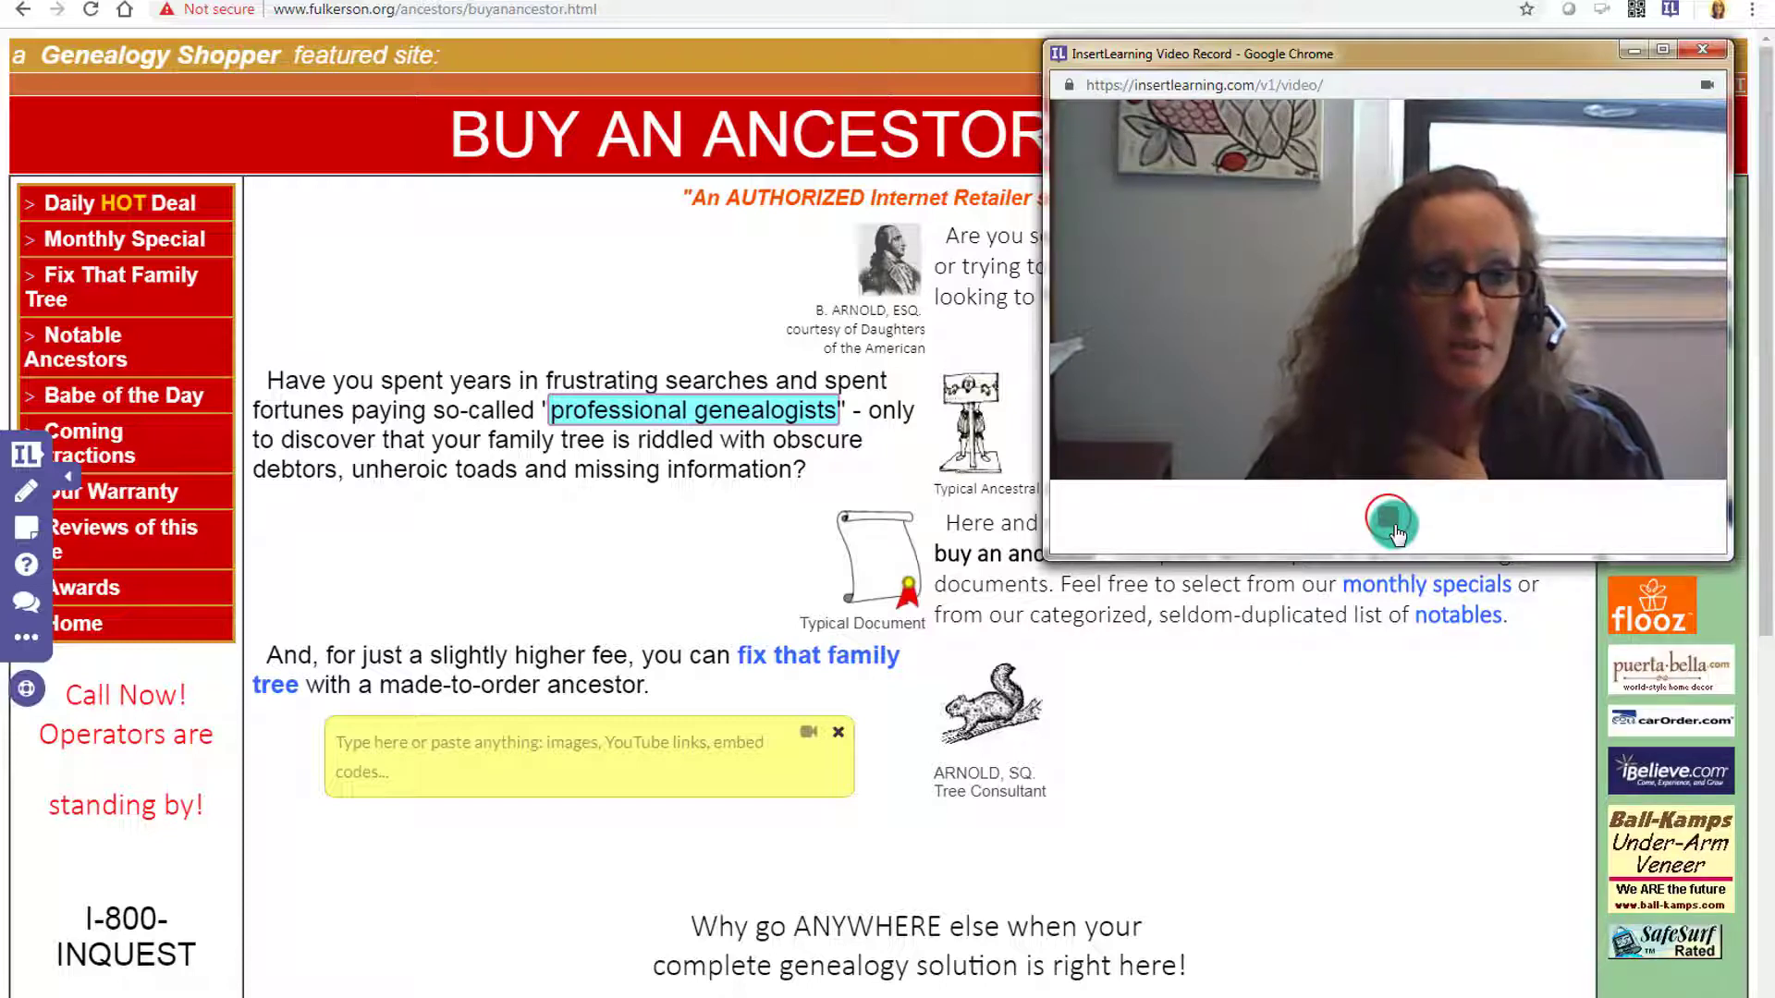
pyautogui.click(1391, 523)
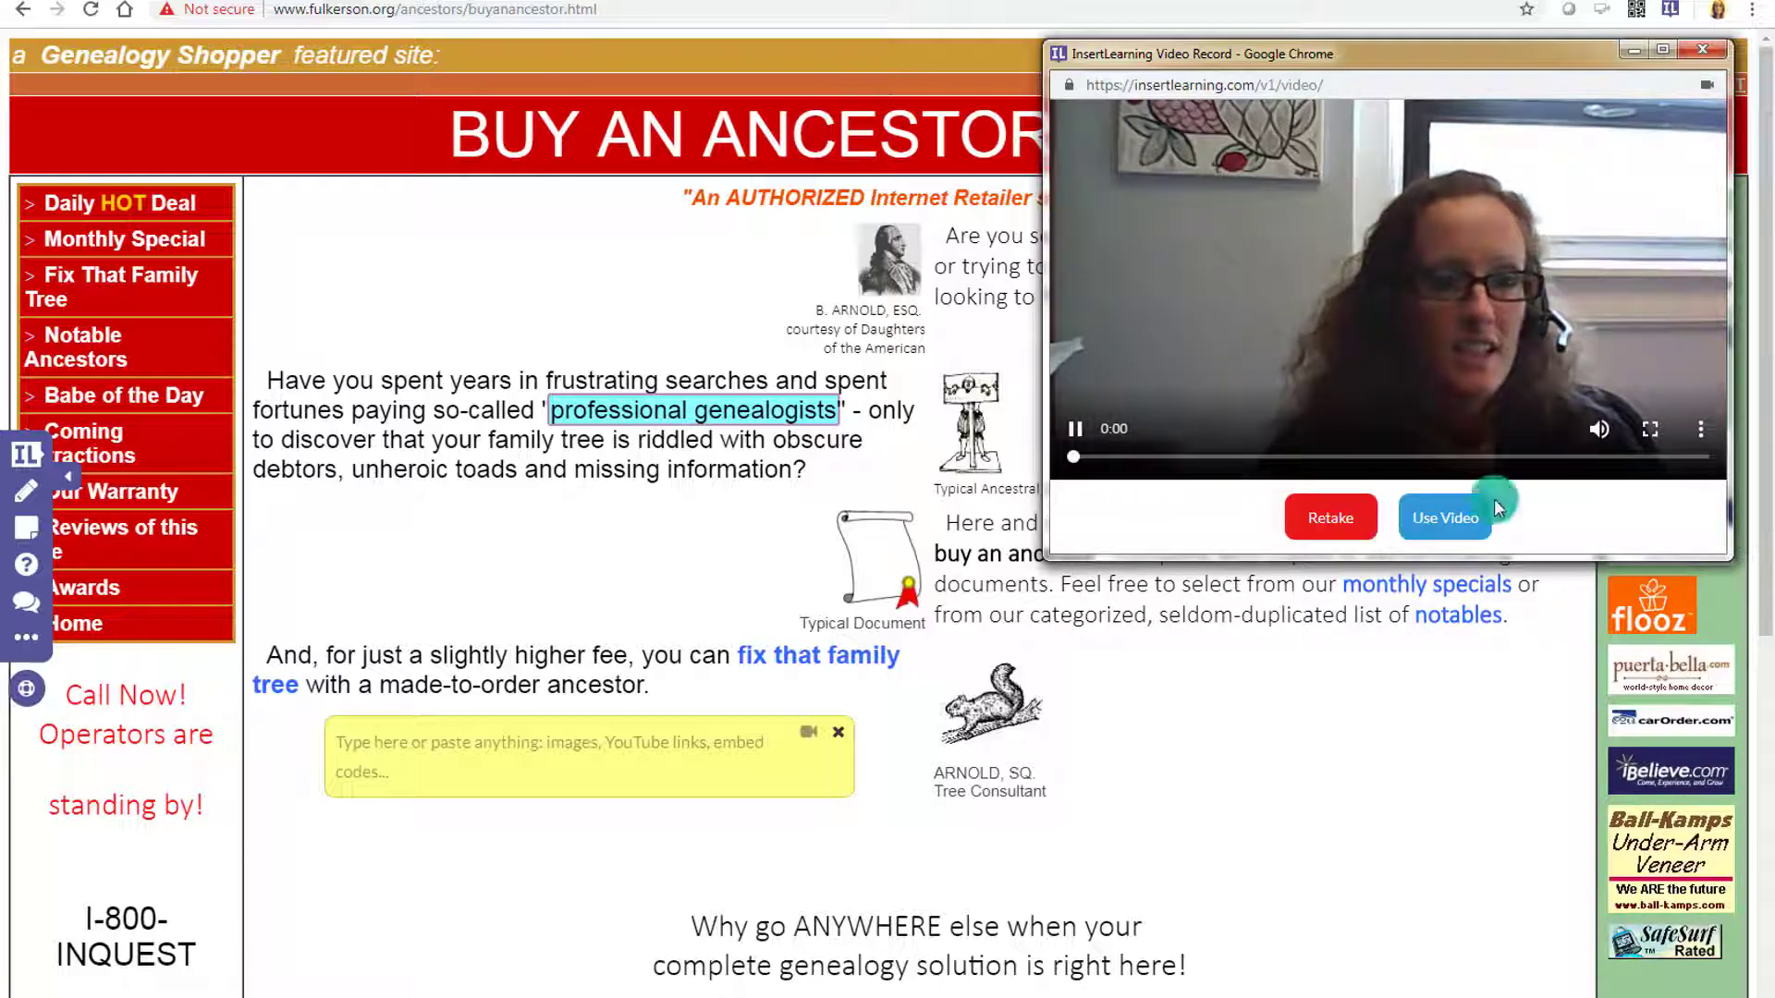
pyautogui.click(1460, 526)
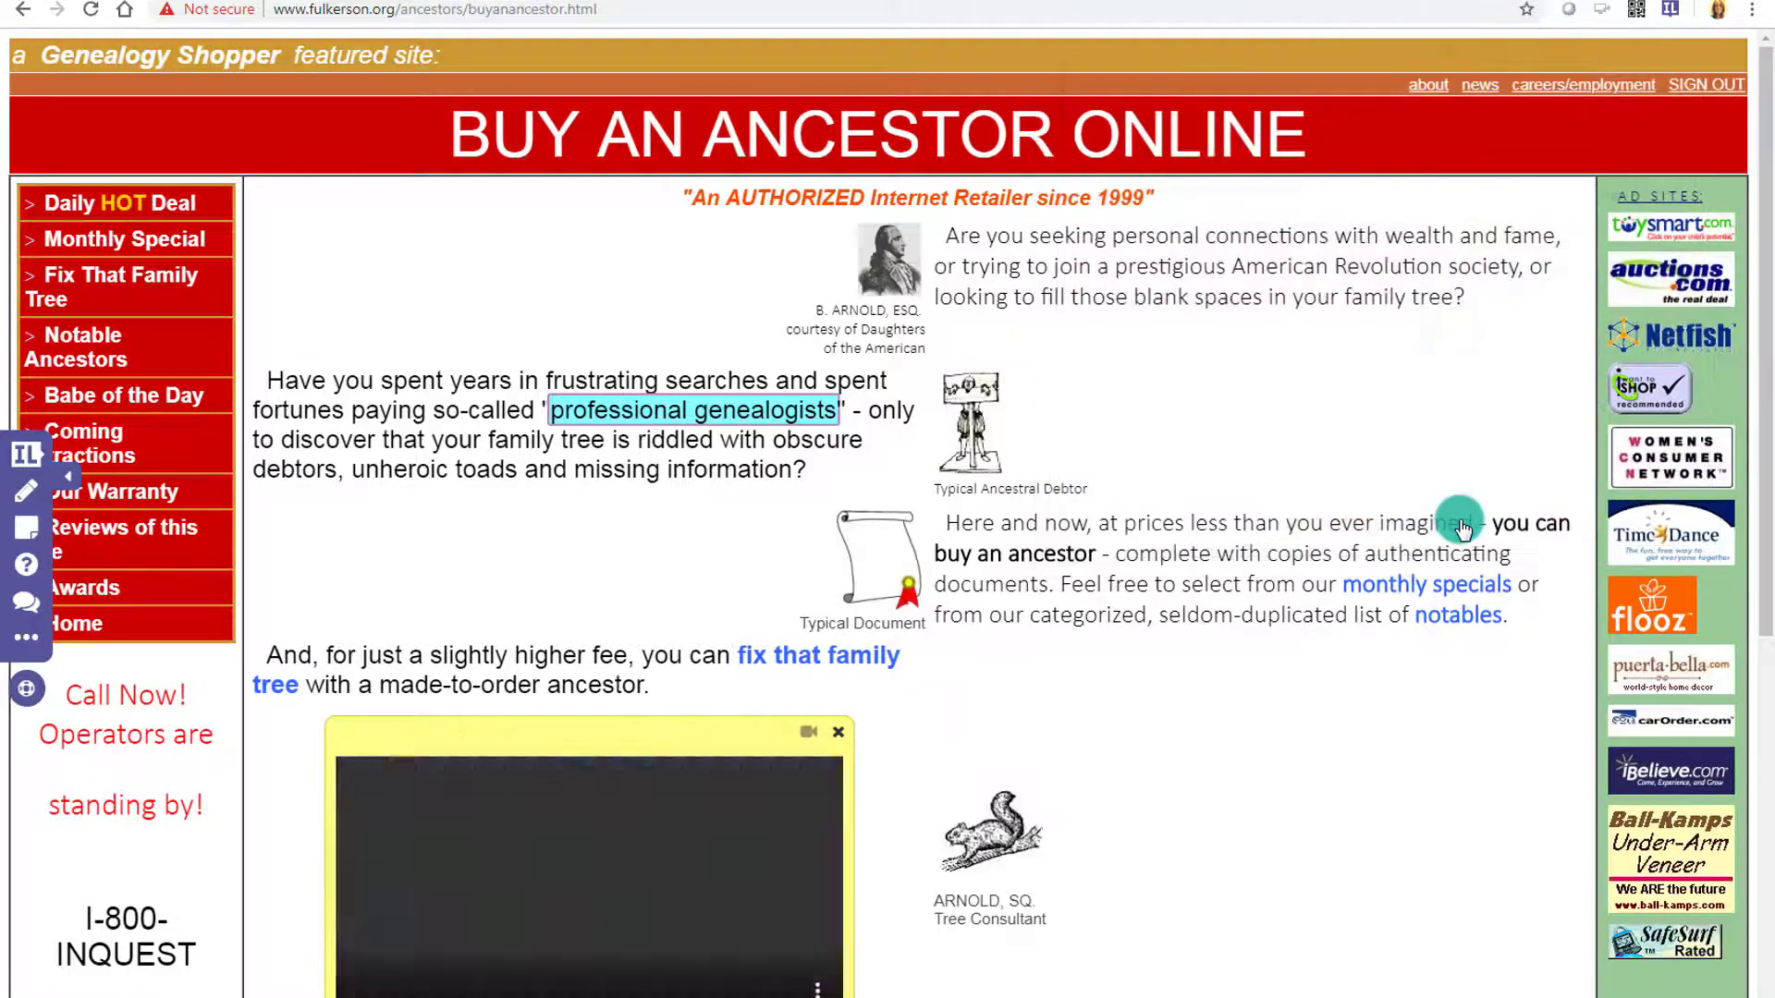
pyautogui.scroll(-1, 696, 912)
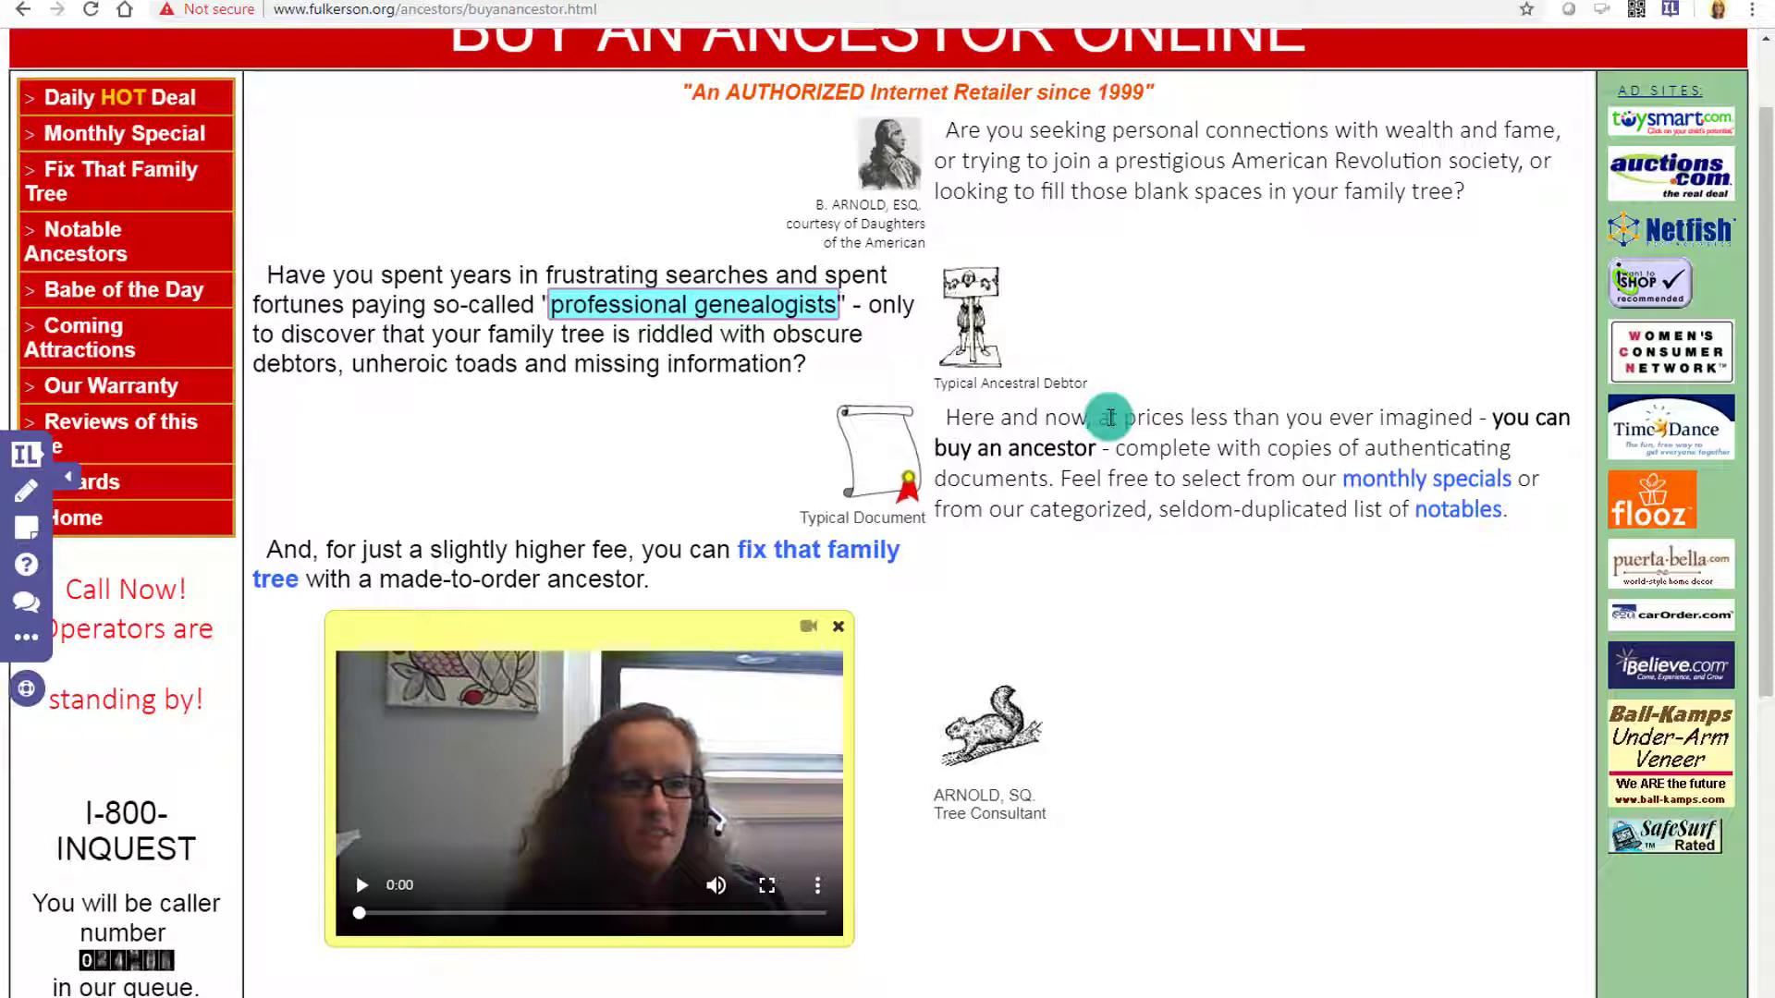
pyautogui.scroll(-5, 1110, 414)
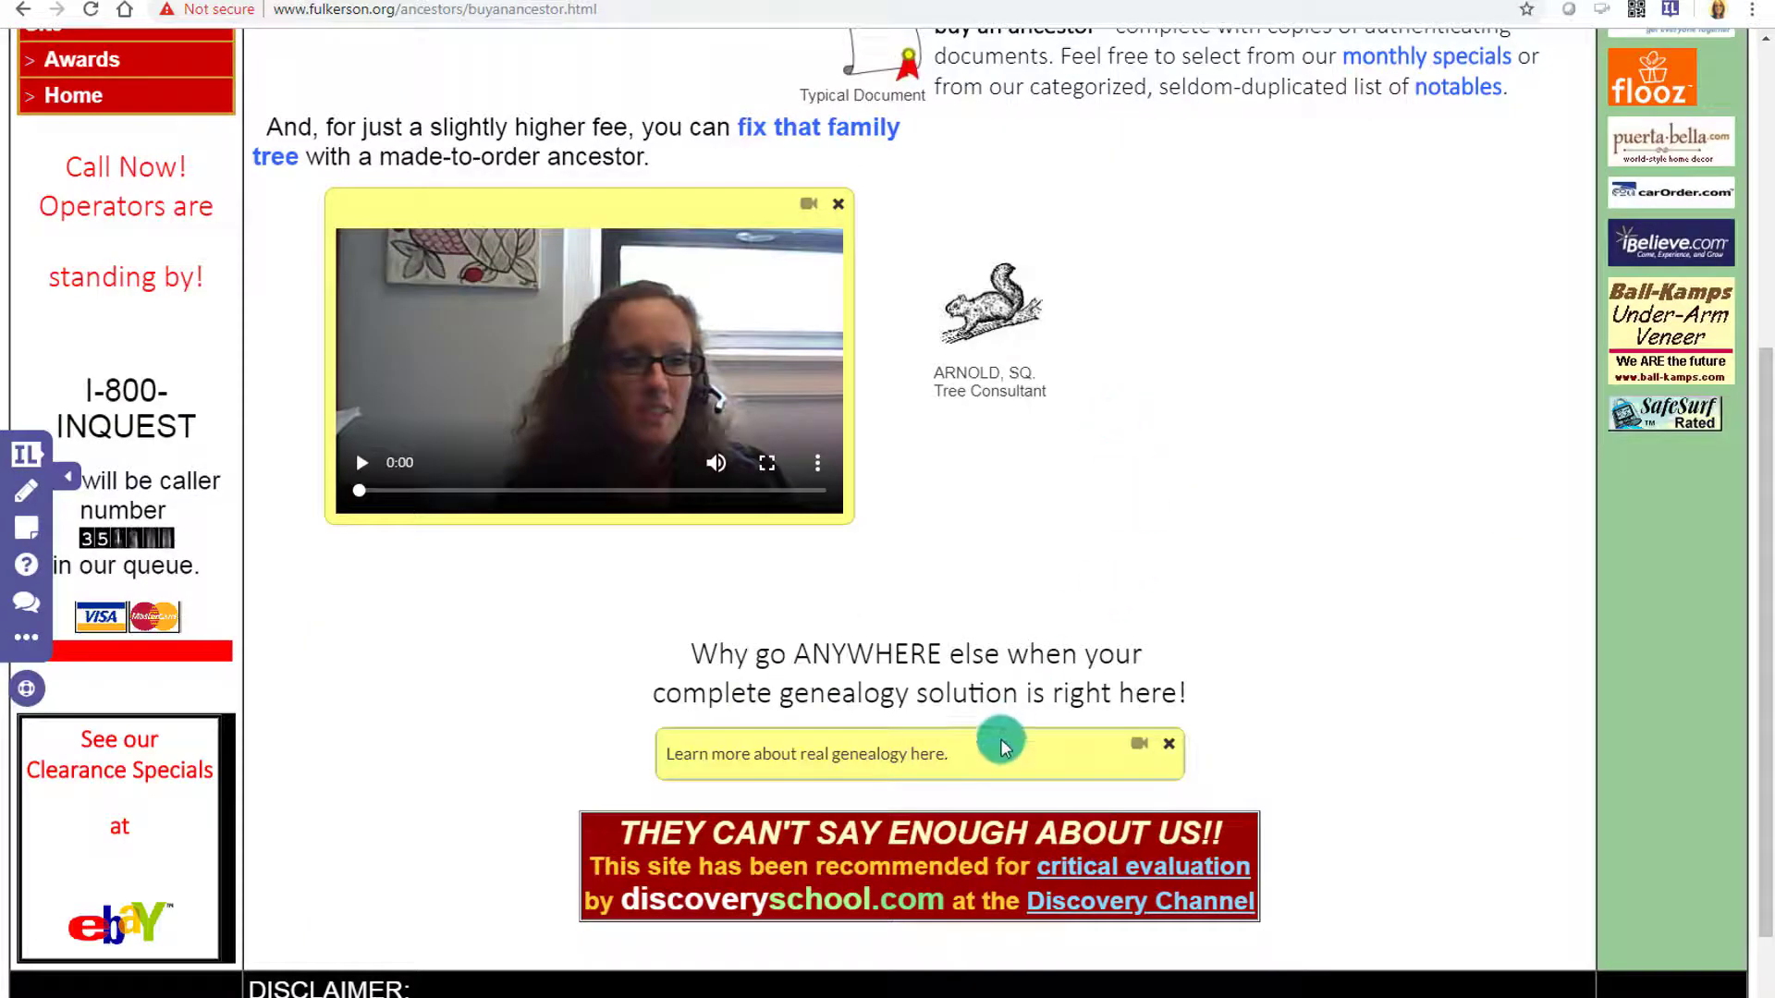
pyautogui.click(985, 770)
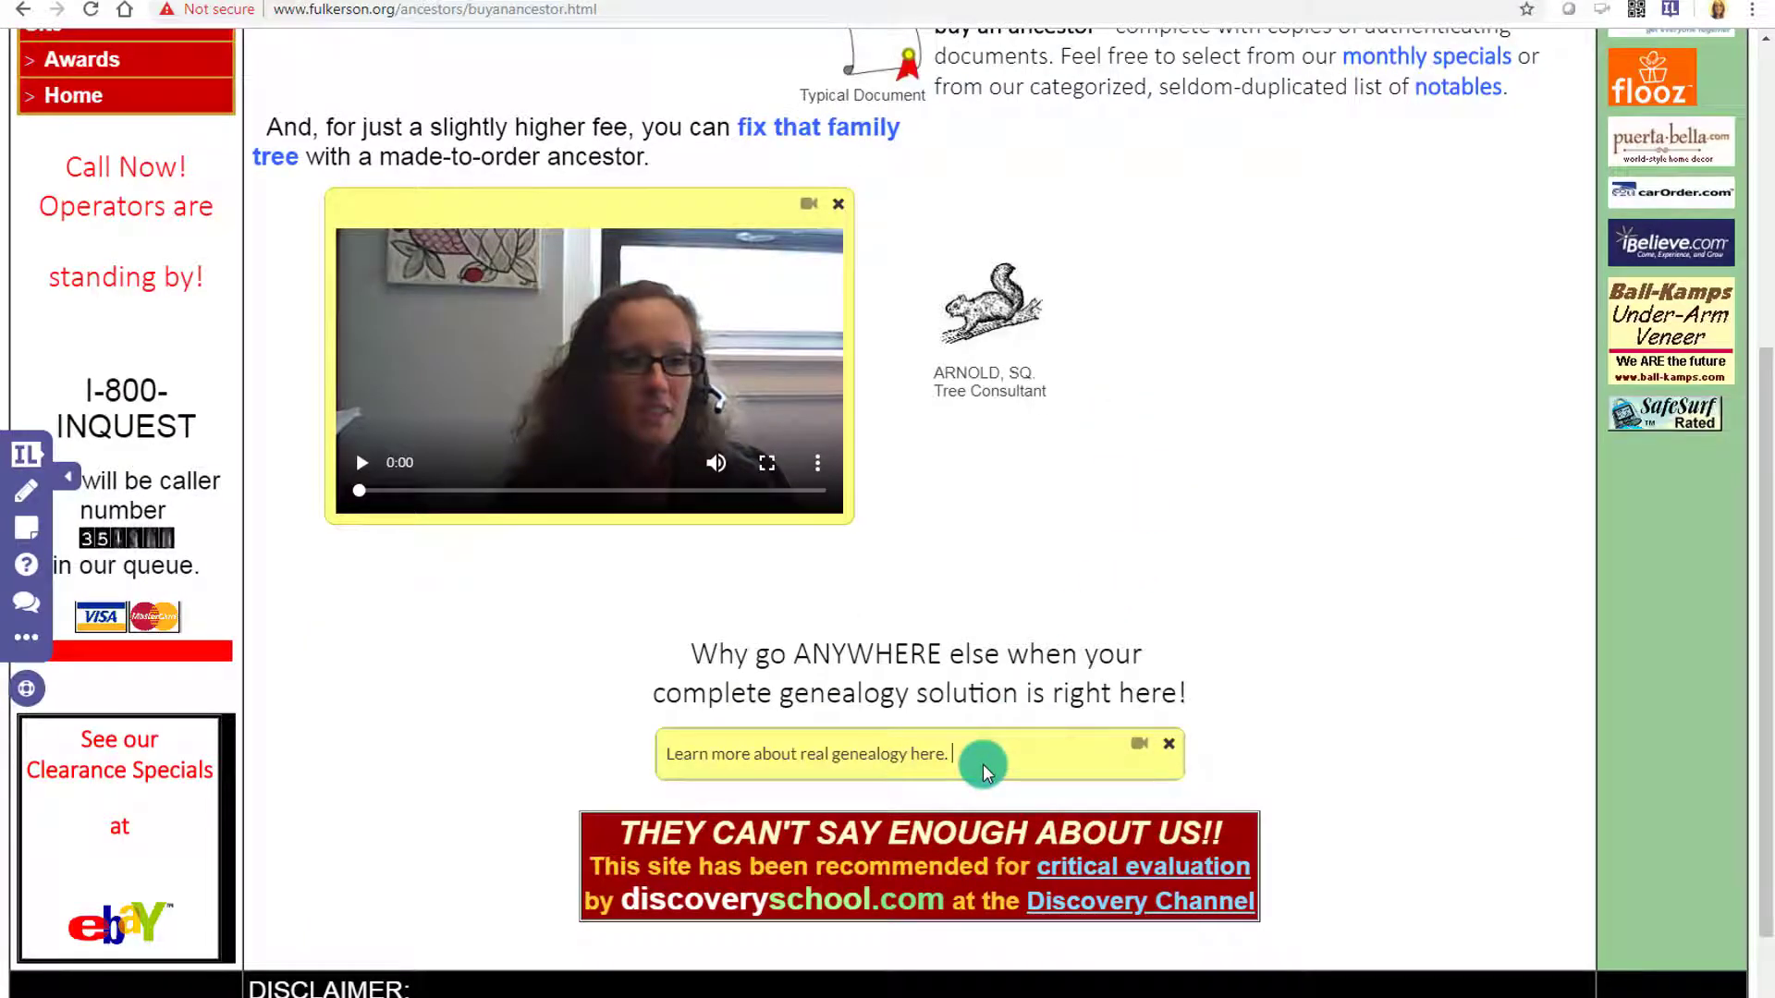
pyautogui.write('https://www.youtube.com/watch?v=Q-AcmwB9E6c')
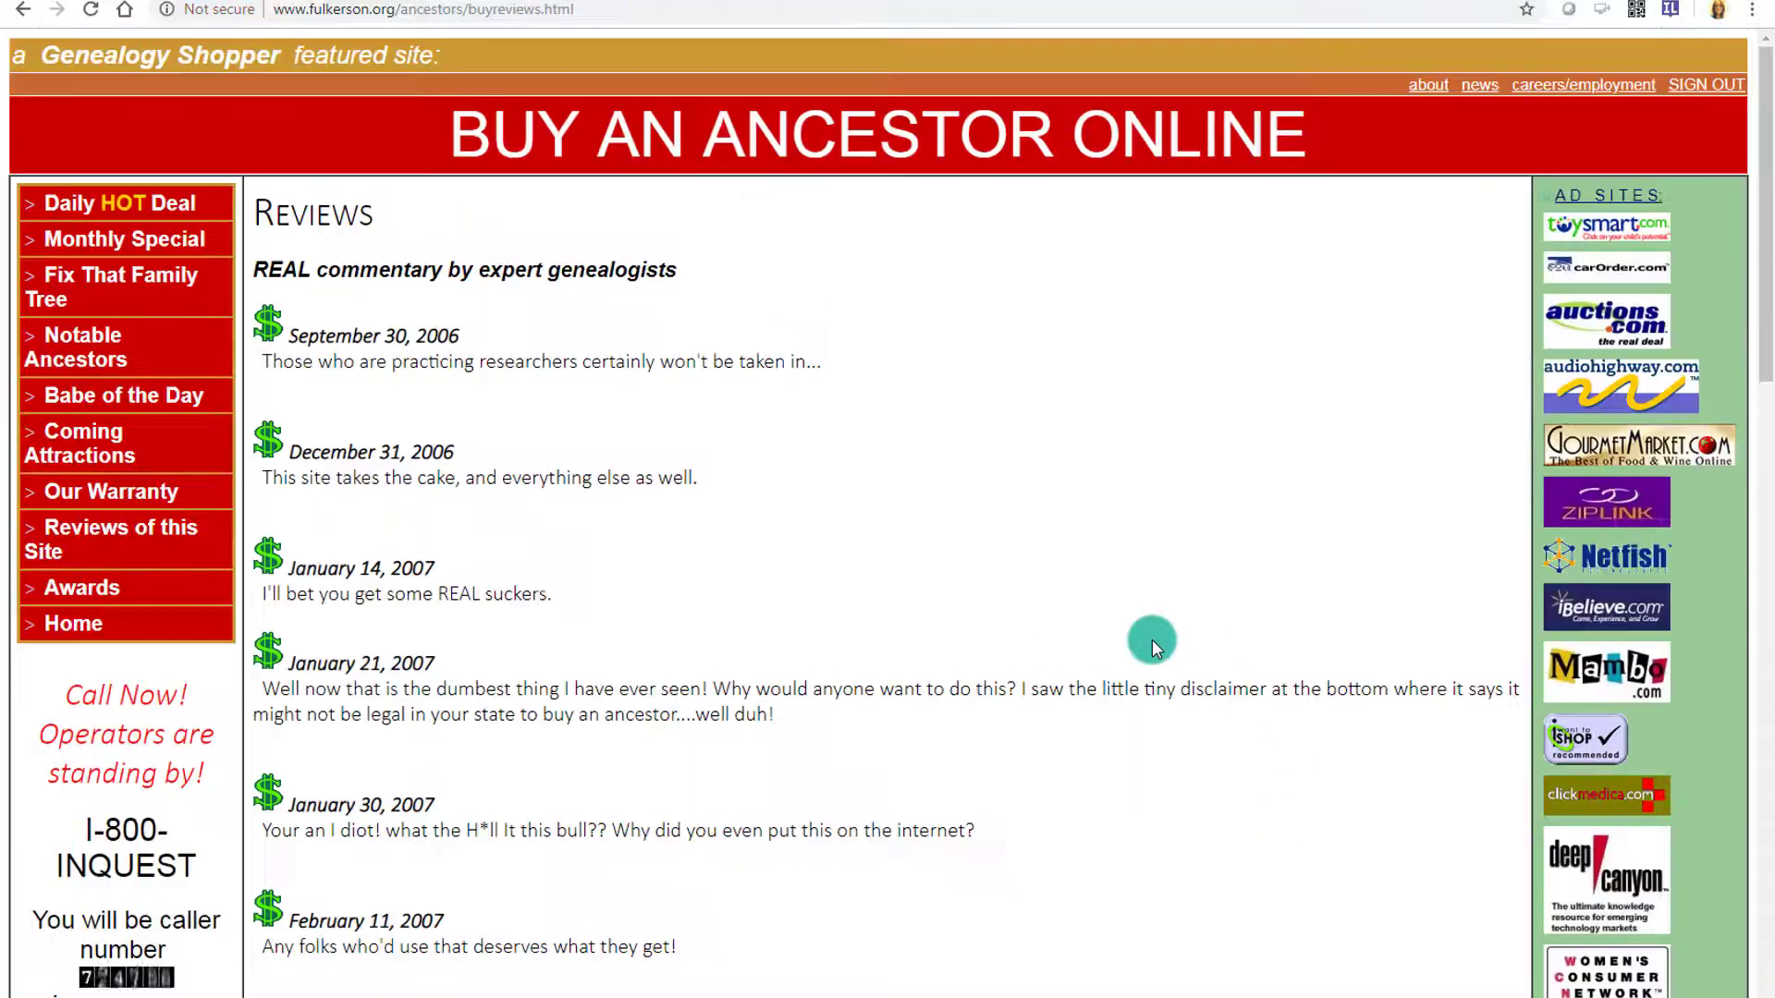
# Start a lesson on the Reviews page without a template and add the question "What does this make you think about the website?" under the January 14 review
pyautogui.click(1684, 19)
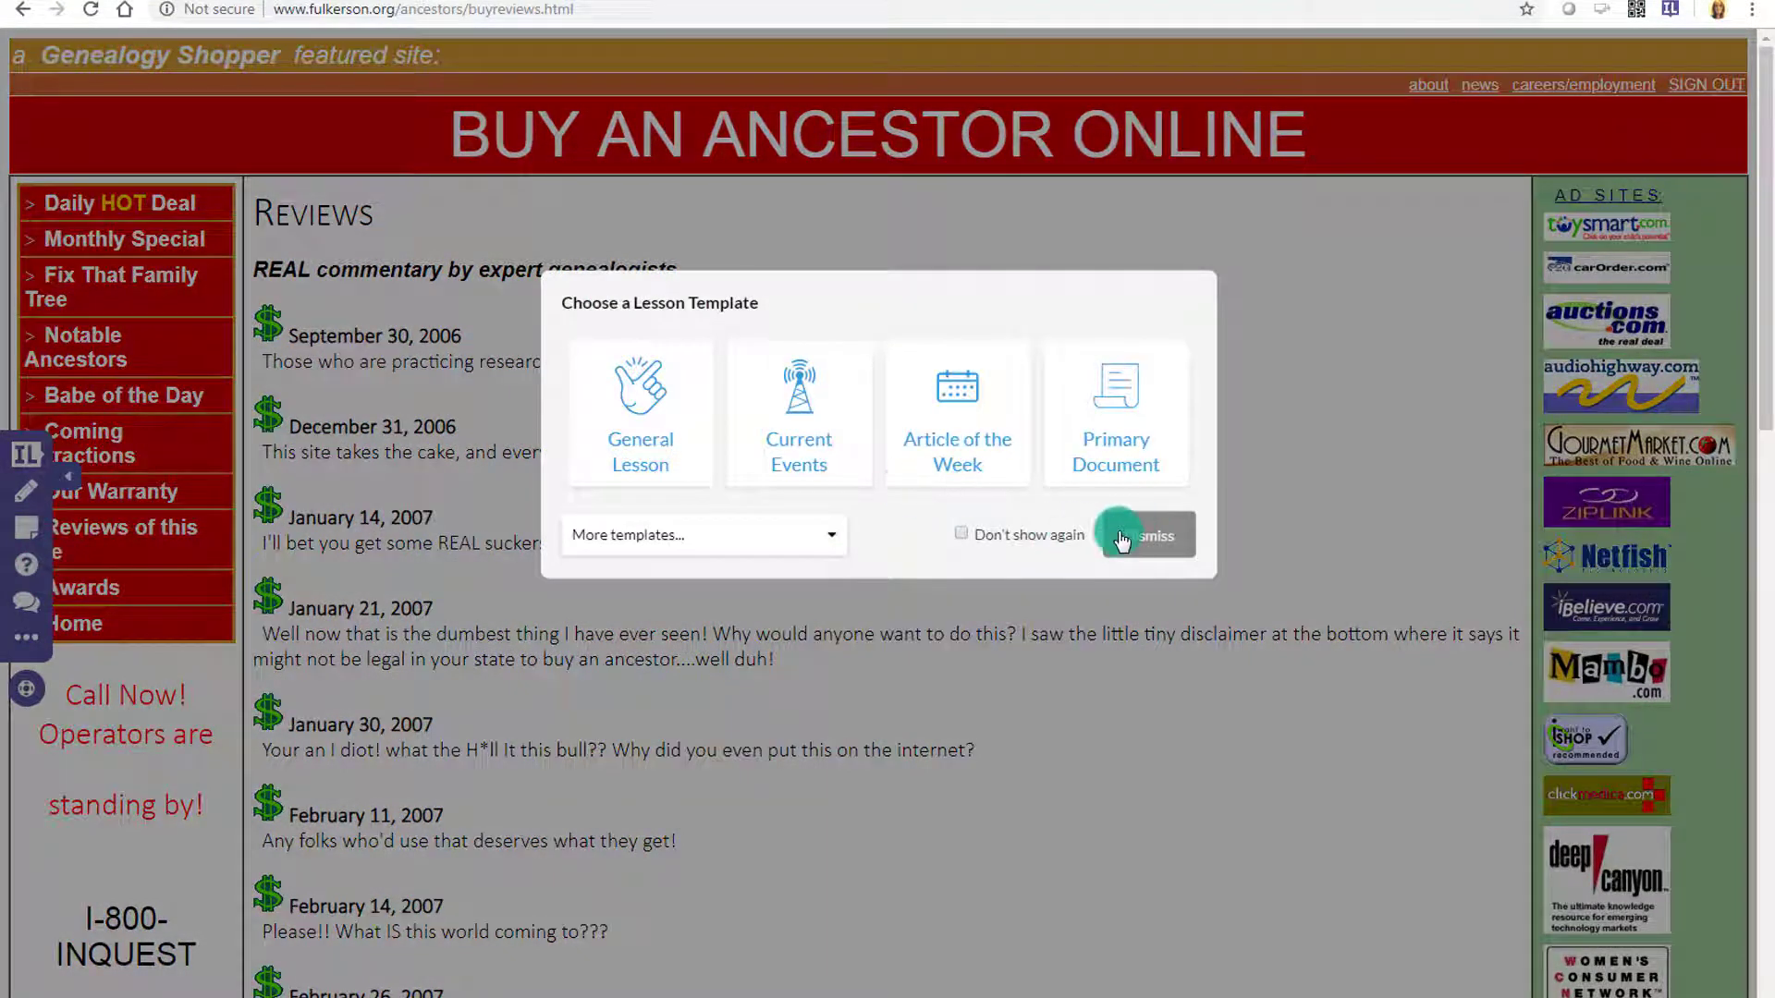
pyautogui.click(1121, 541)
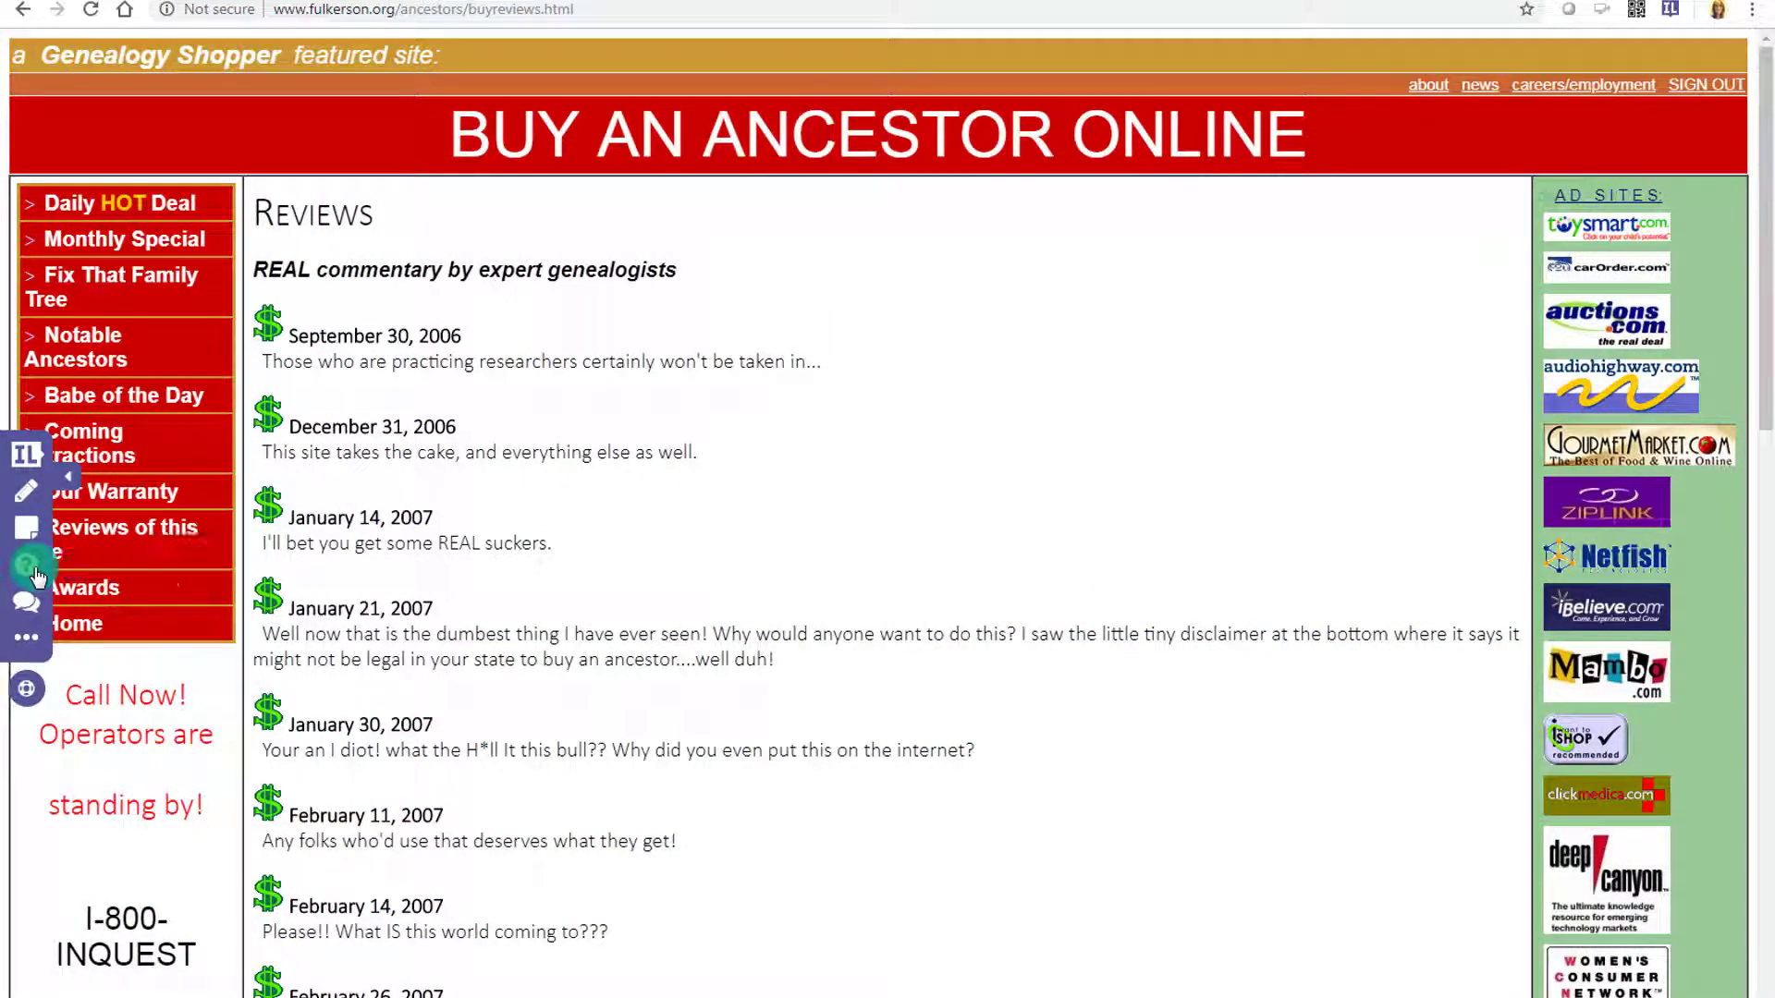
pyautogui.click(37, 577)
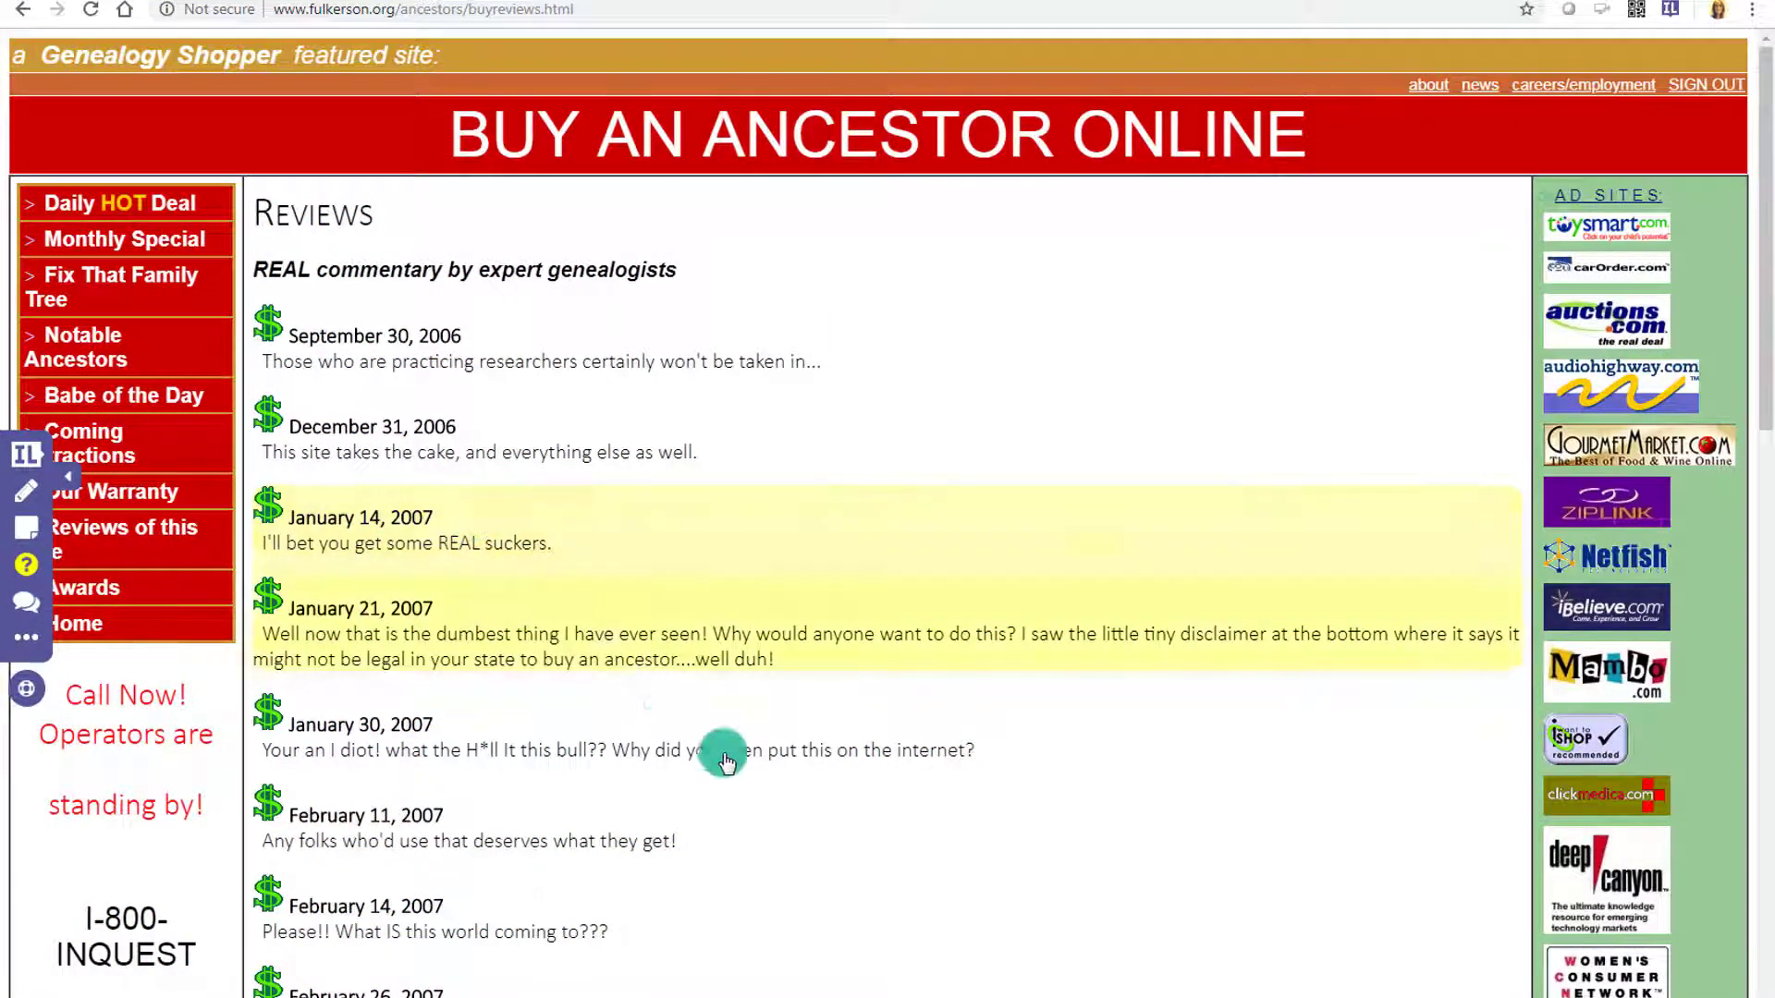
pyautogui.click(425, 526)
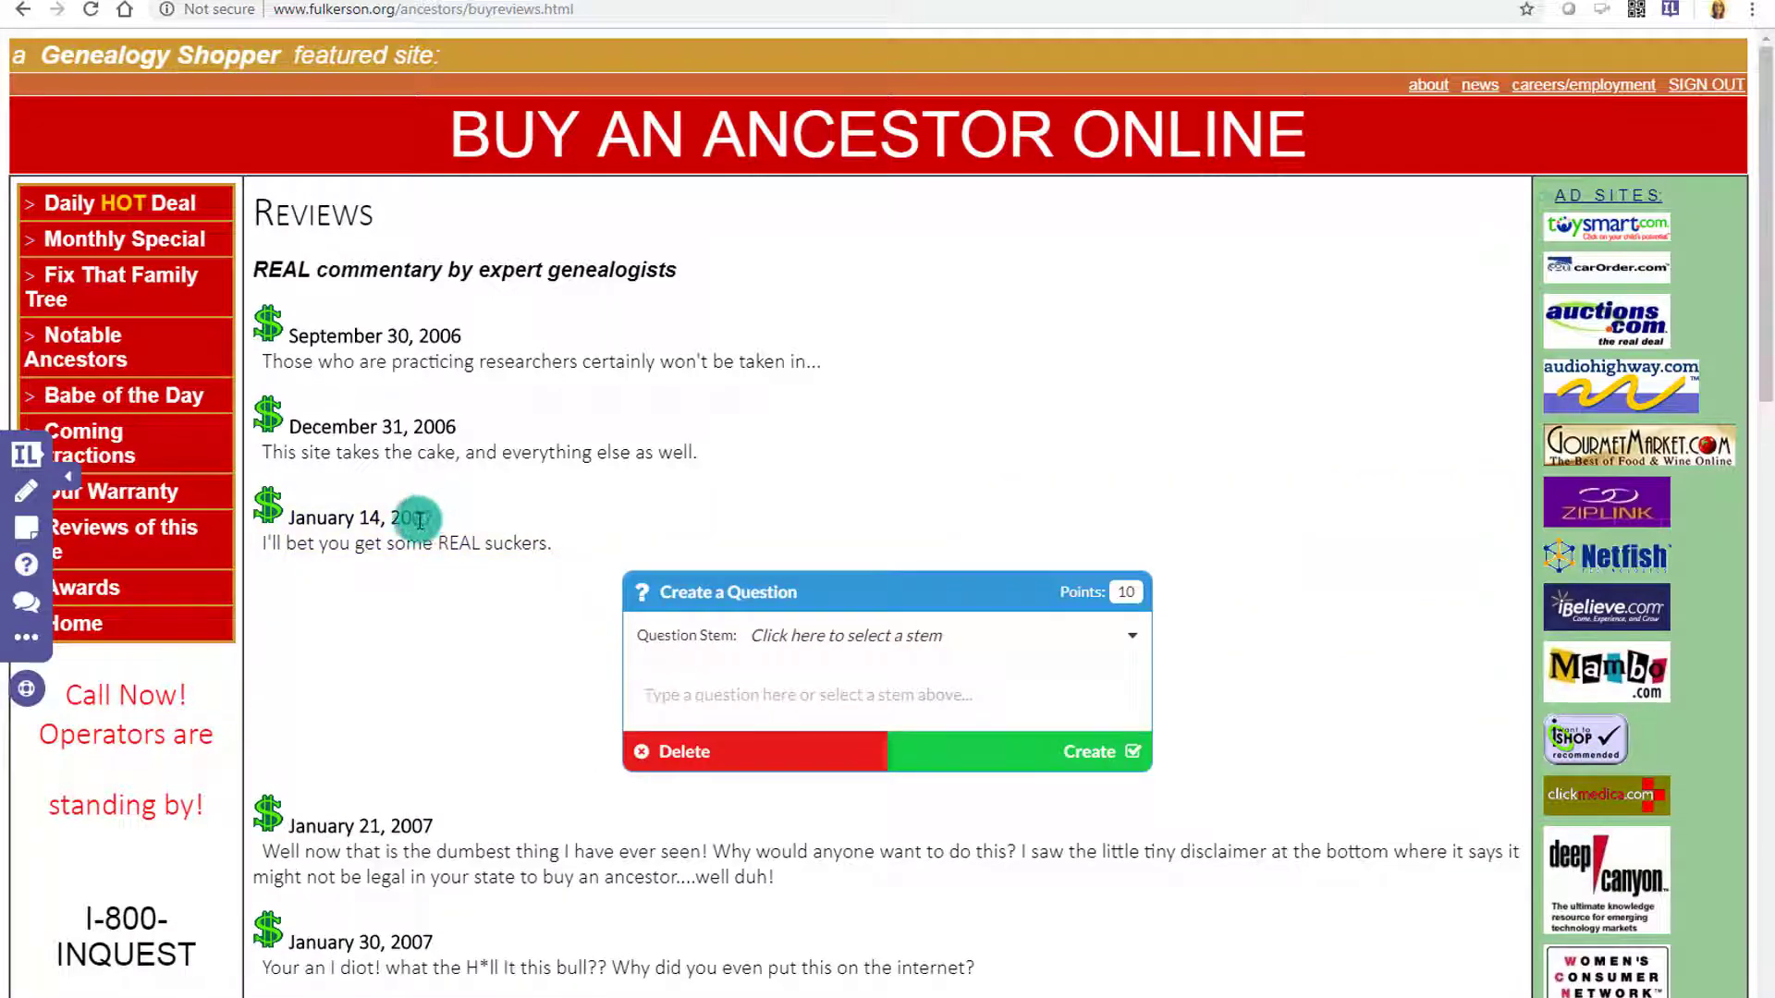
pyautogui.click(830, 638)
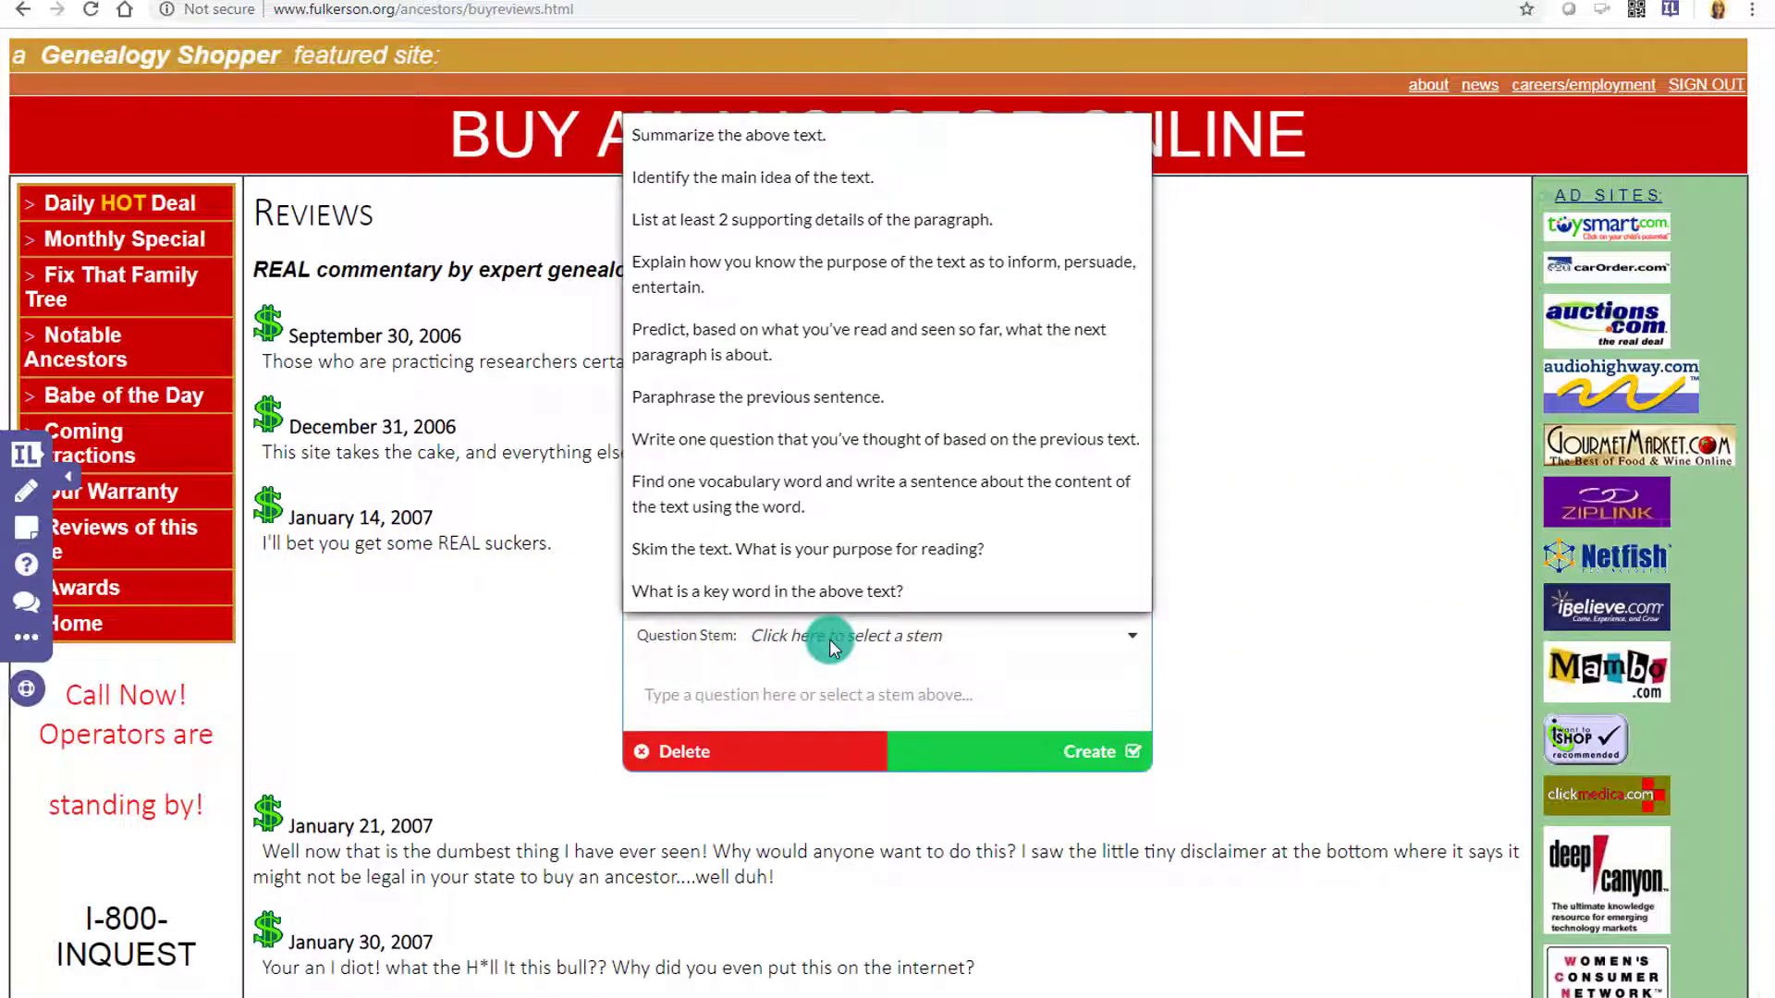
pyautogui.click(751, 691)
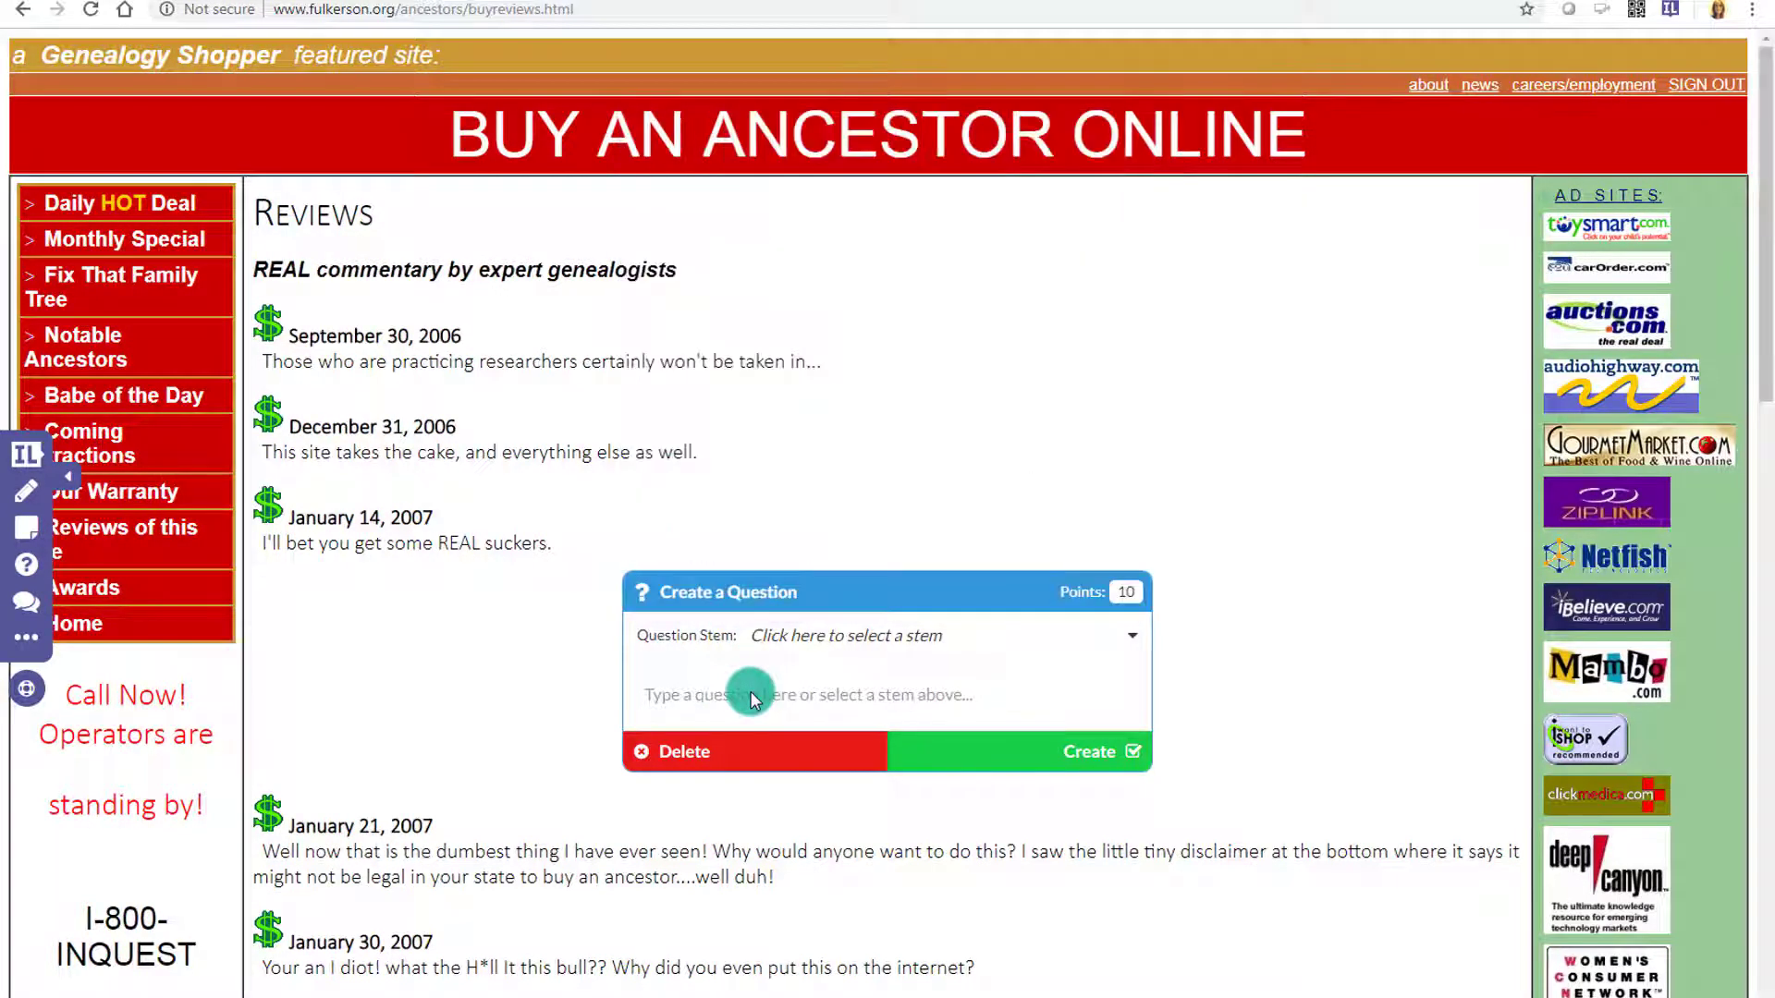
pyautogui.write('What does this make you think about the website?')
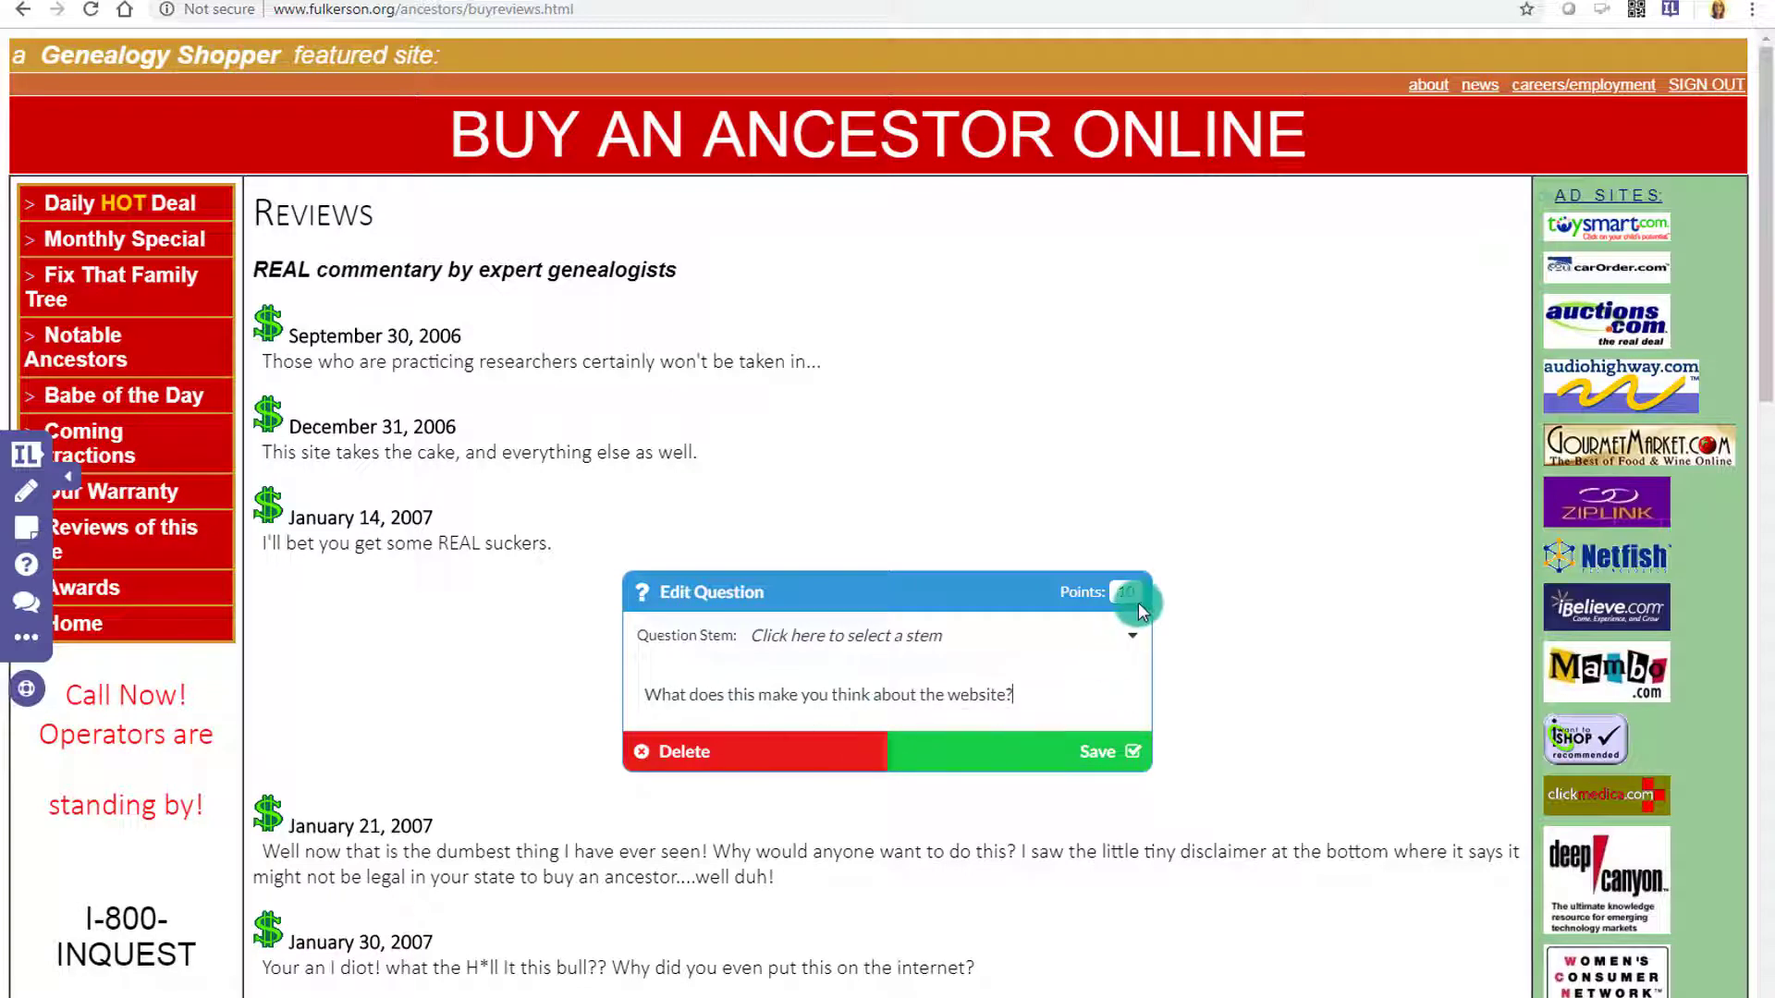
pyautogui.click(1109, 753)
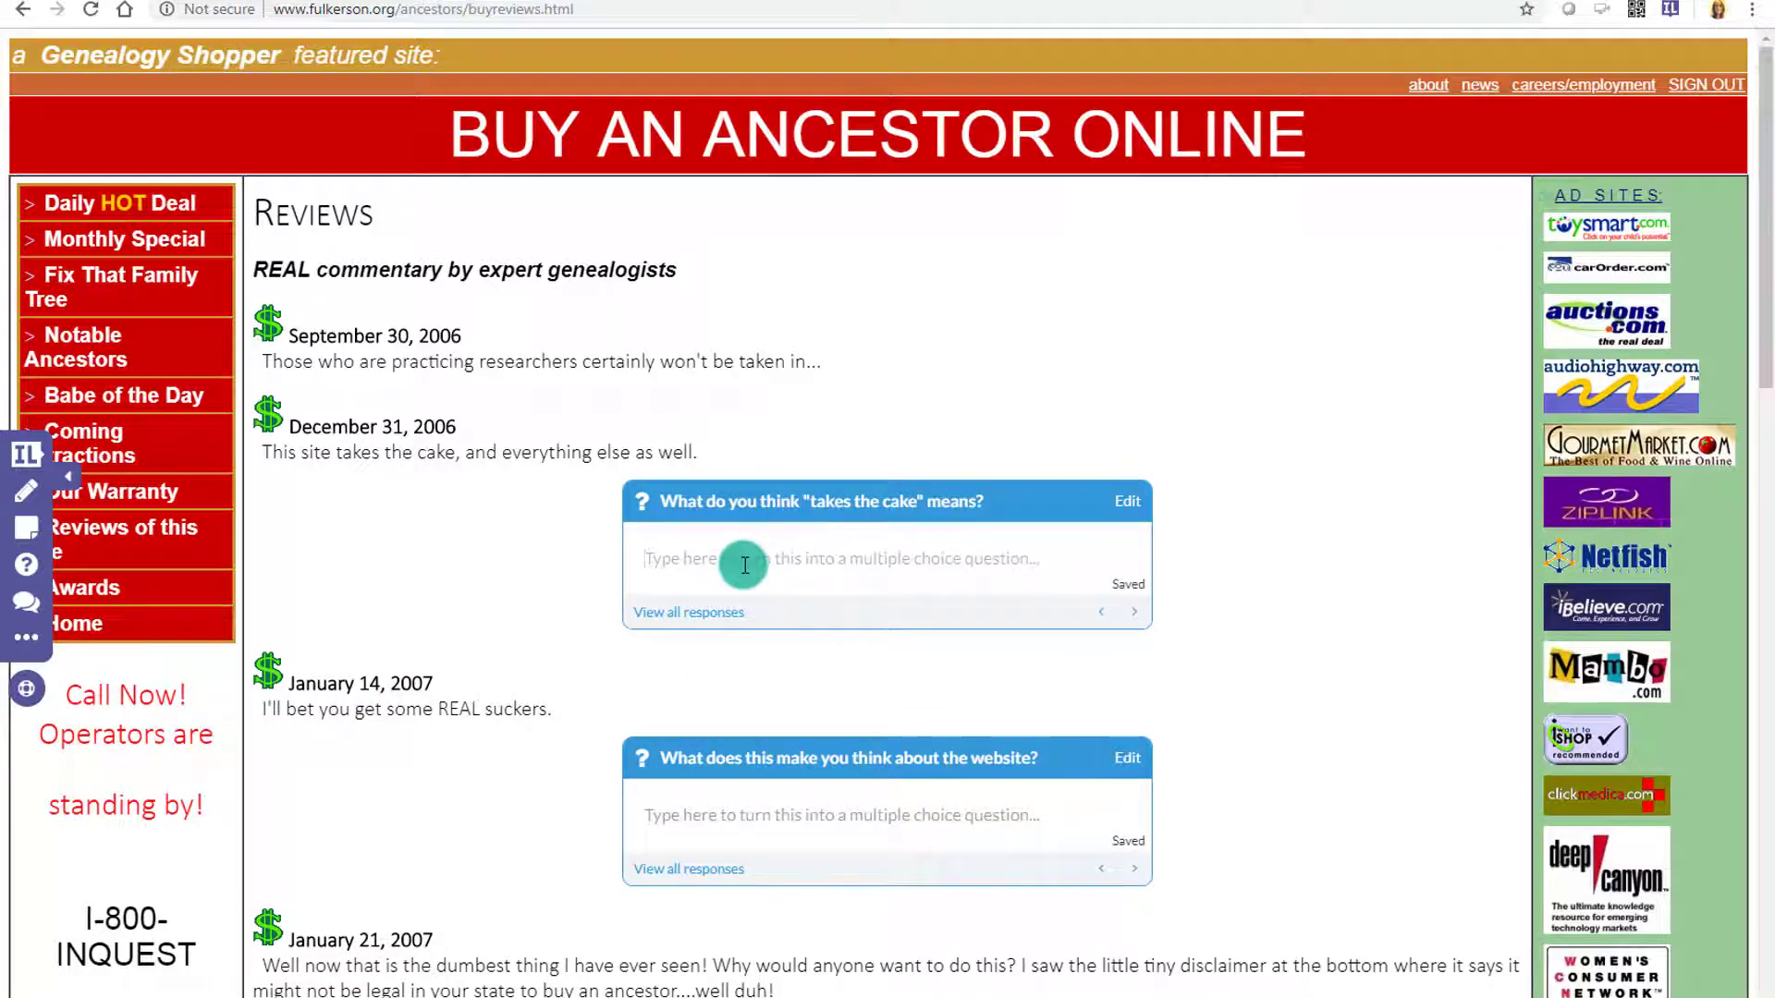
# Give the "takes the cake" question the choices "it means that it is untrue", "…outlandish" and "…true", marking the outlandish choice as correct
pyautogui.write('it means that it is untrue')
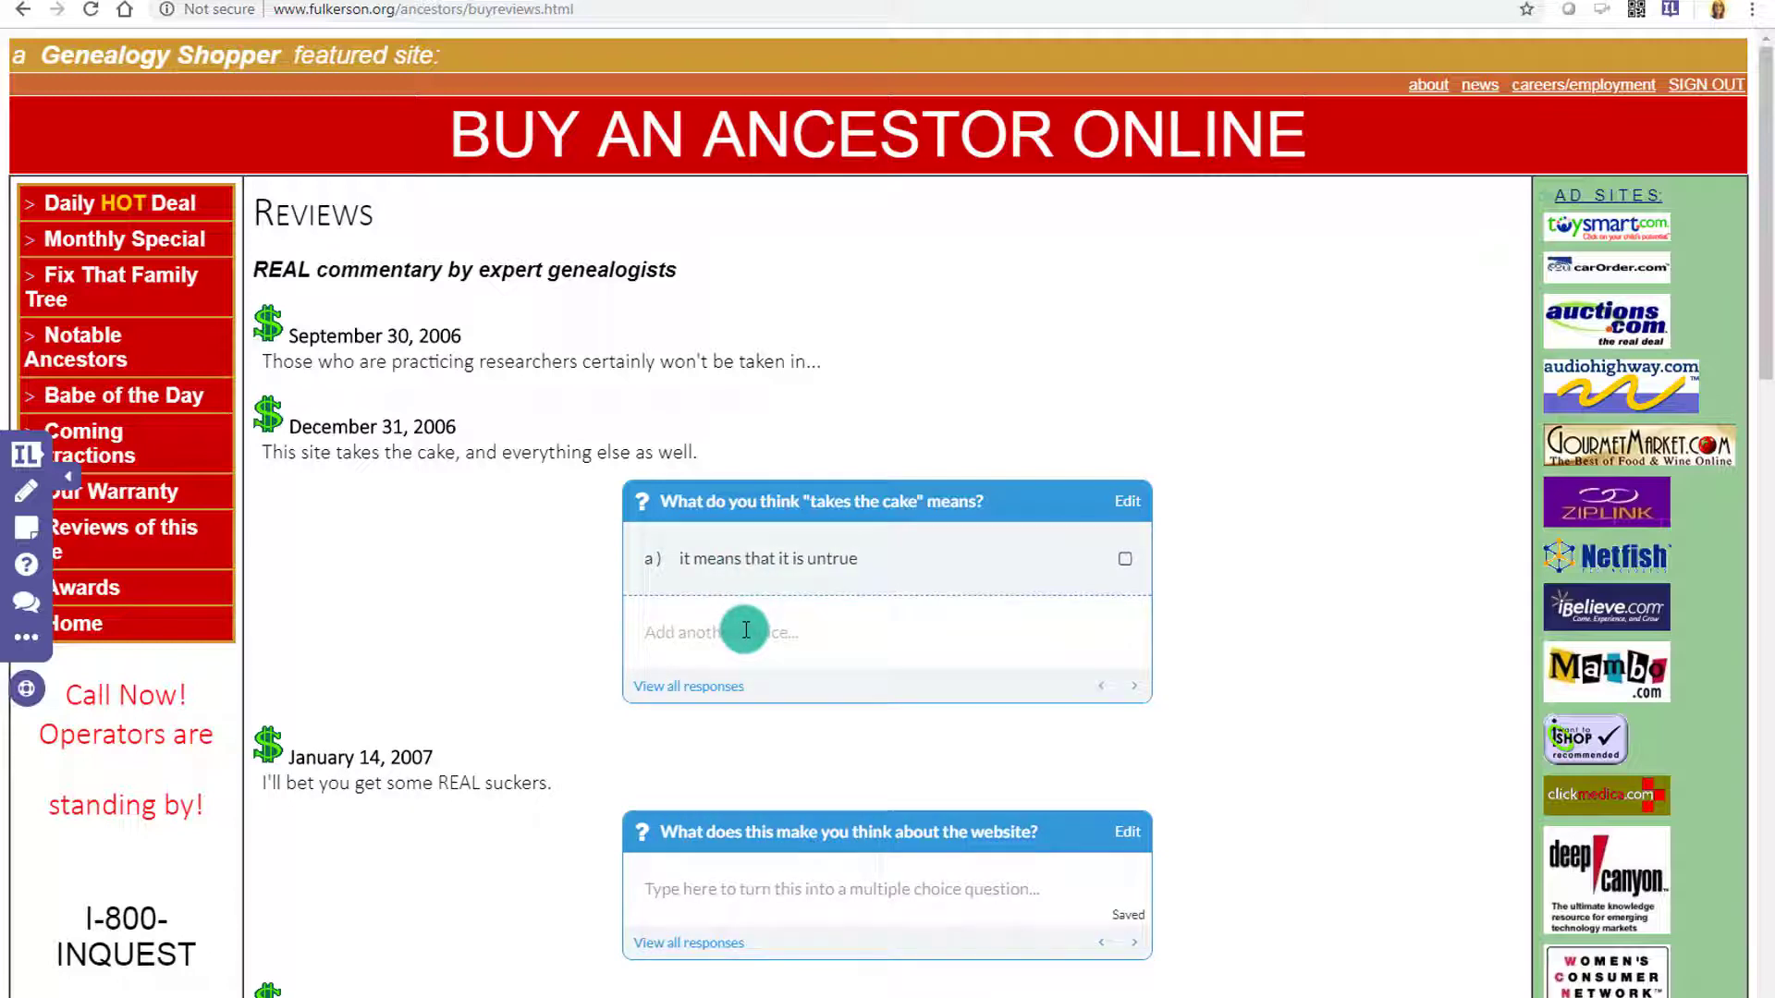
pyautogui.write('it means that it is outlandish it means that it is true')
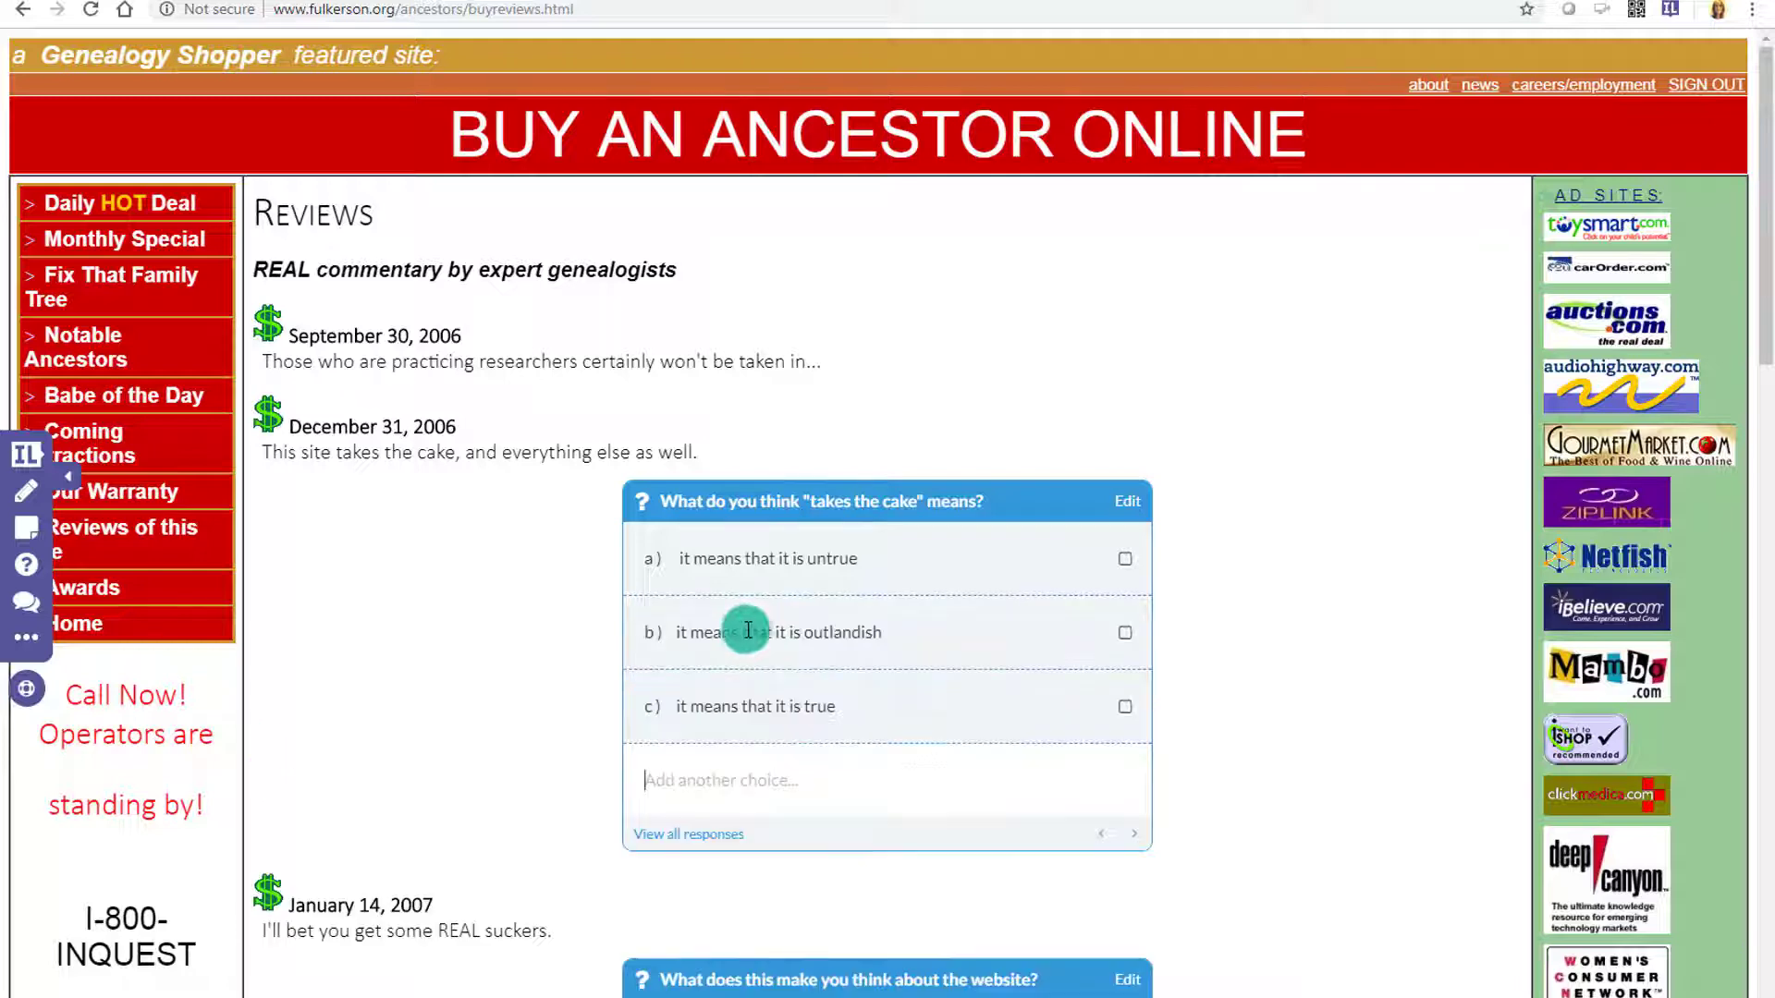
pyautogui.click(1125, 632)
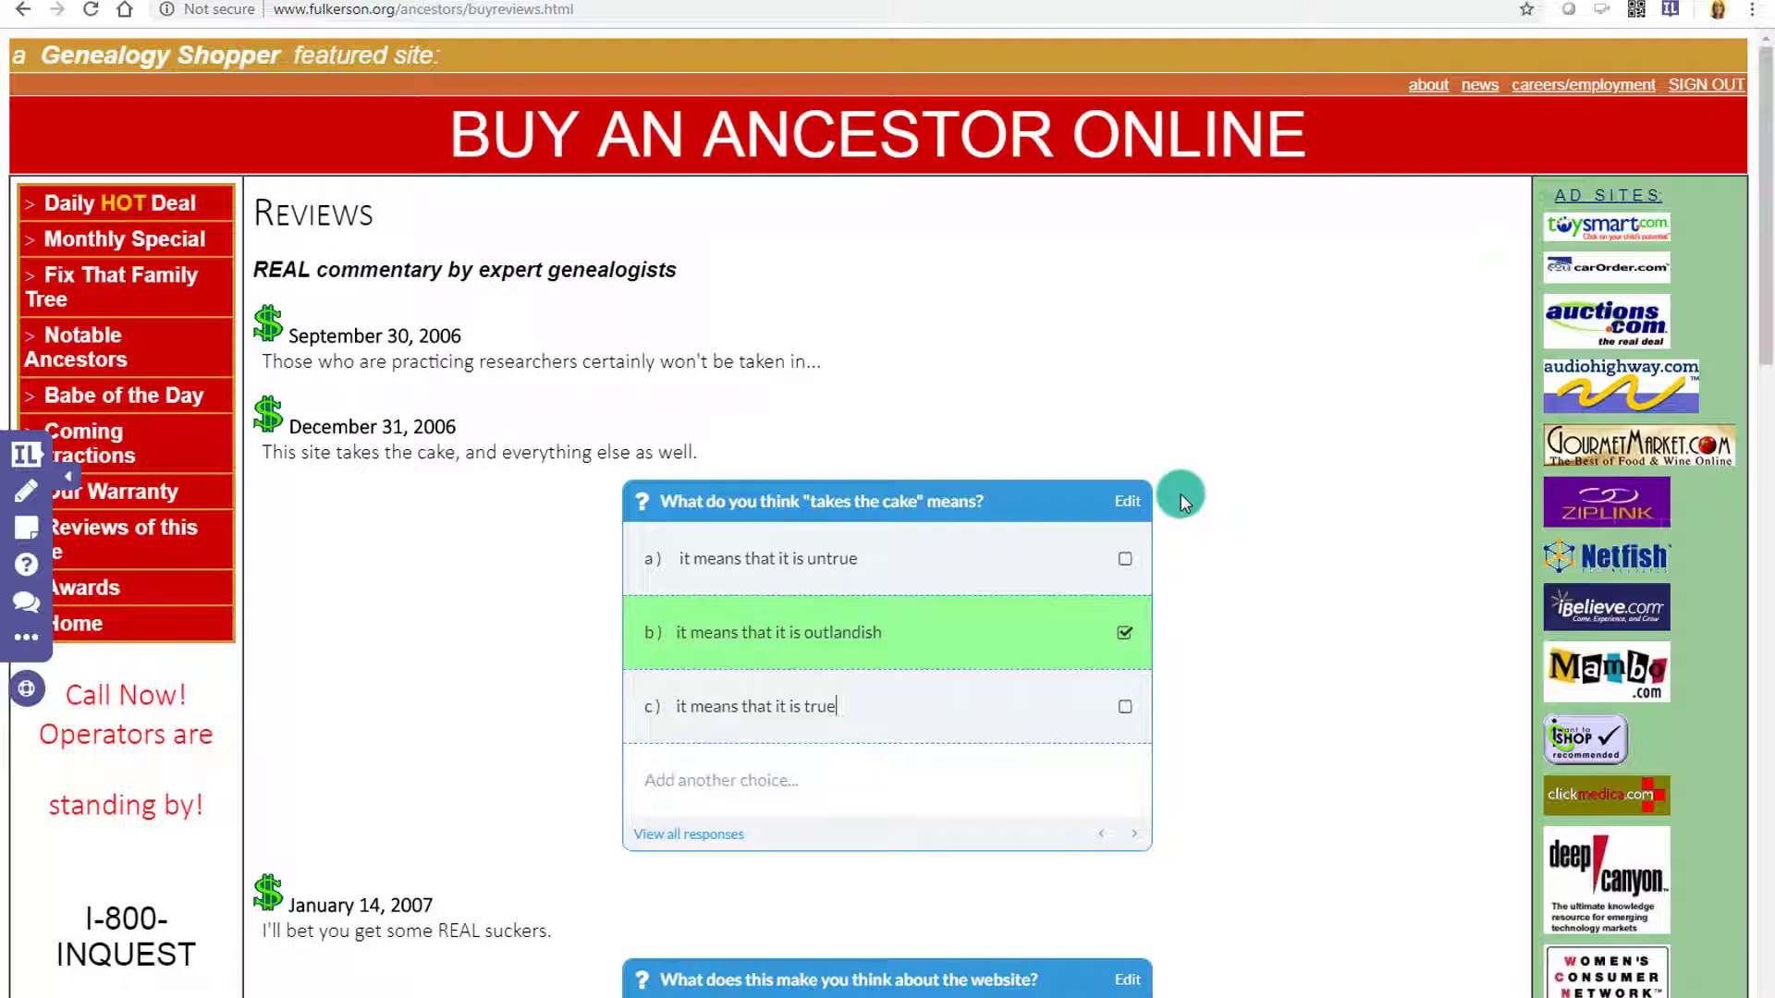
# Add the discussion "What would be the point of reading the reviews for a product?" under the REAL commentary line, shown for all classes
pyautogui.click(28, 606)
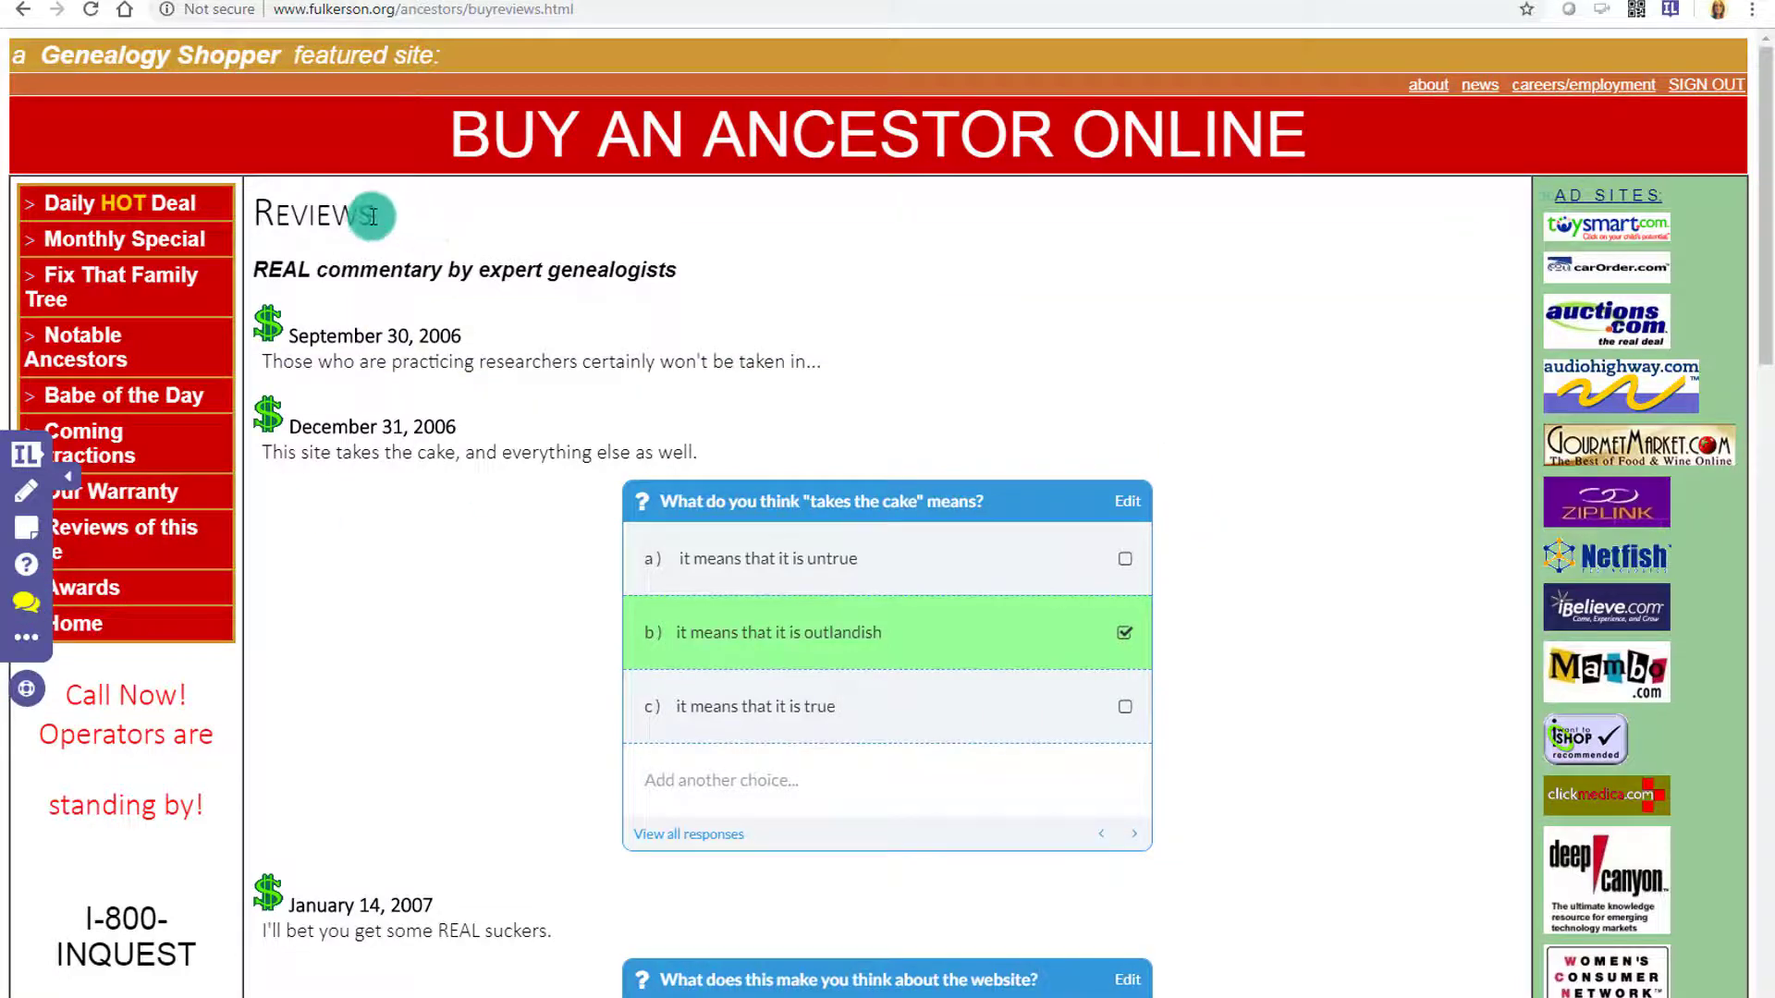
pyautogui.click(387, 277)
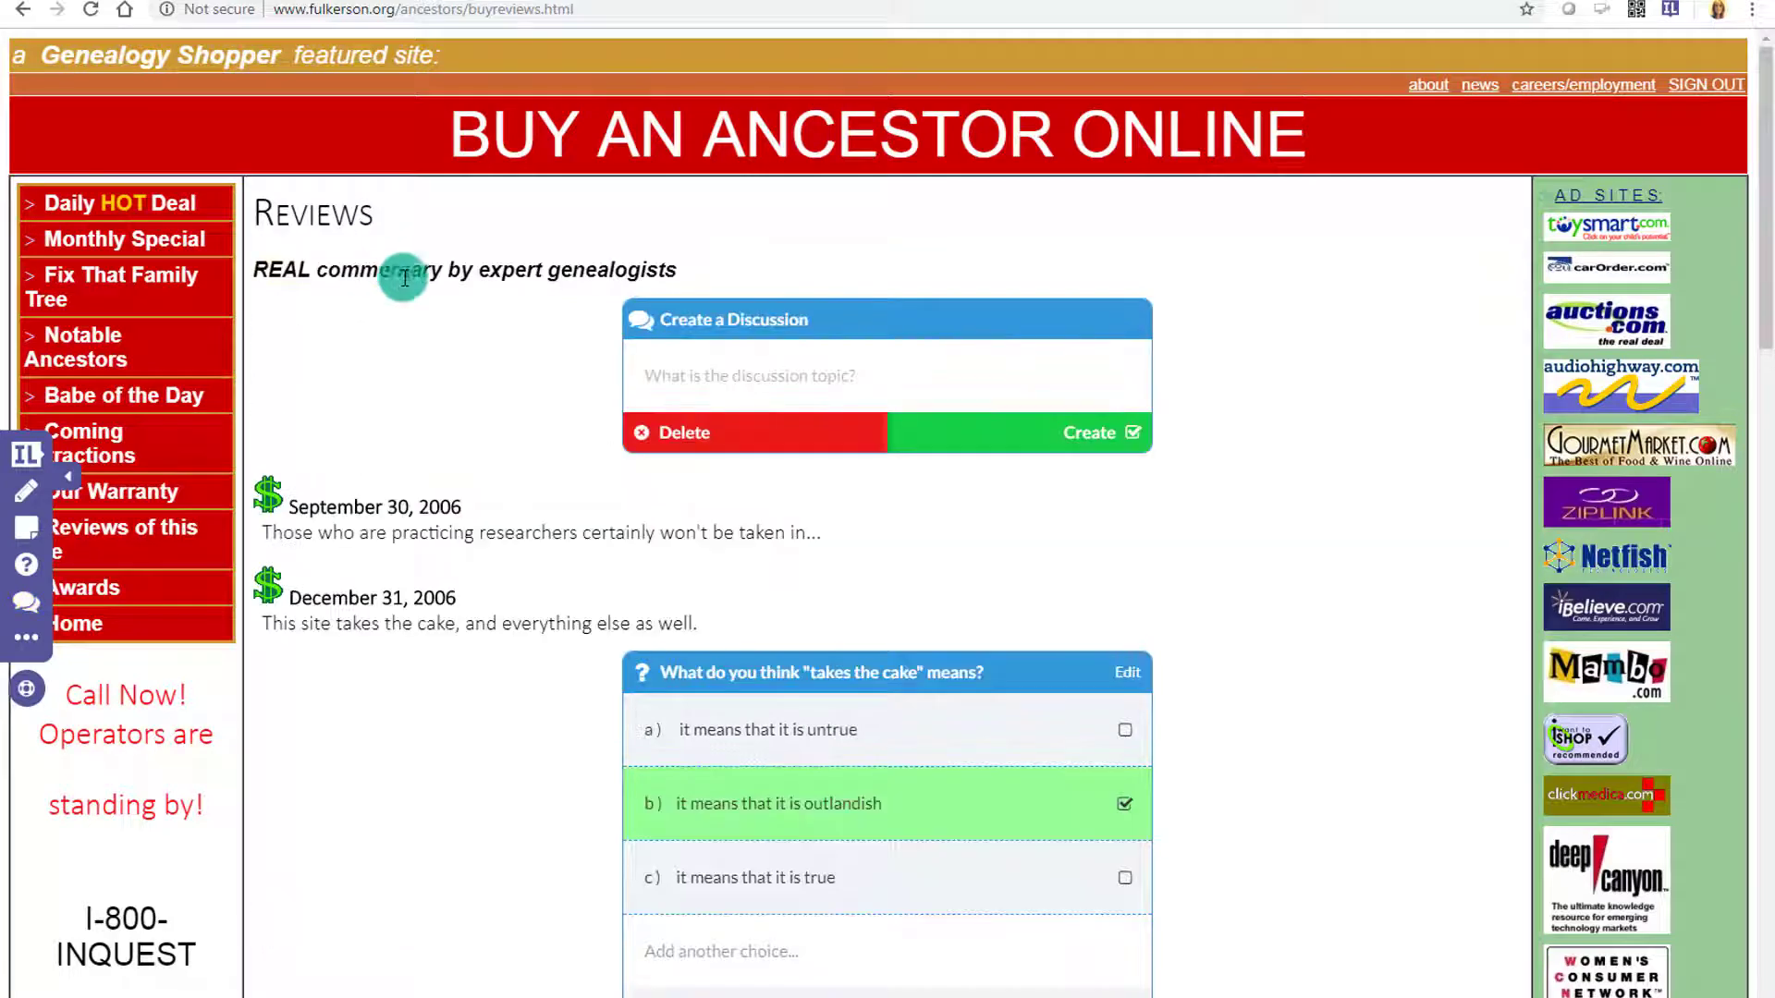
pyautogui.click(736, 368)
pyautogui.write('What would be the point of reading the reviews for a product?')
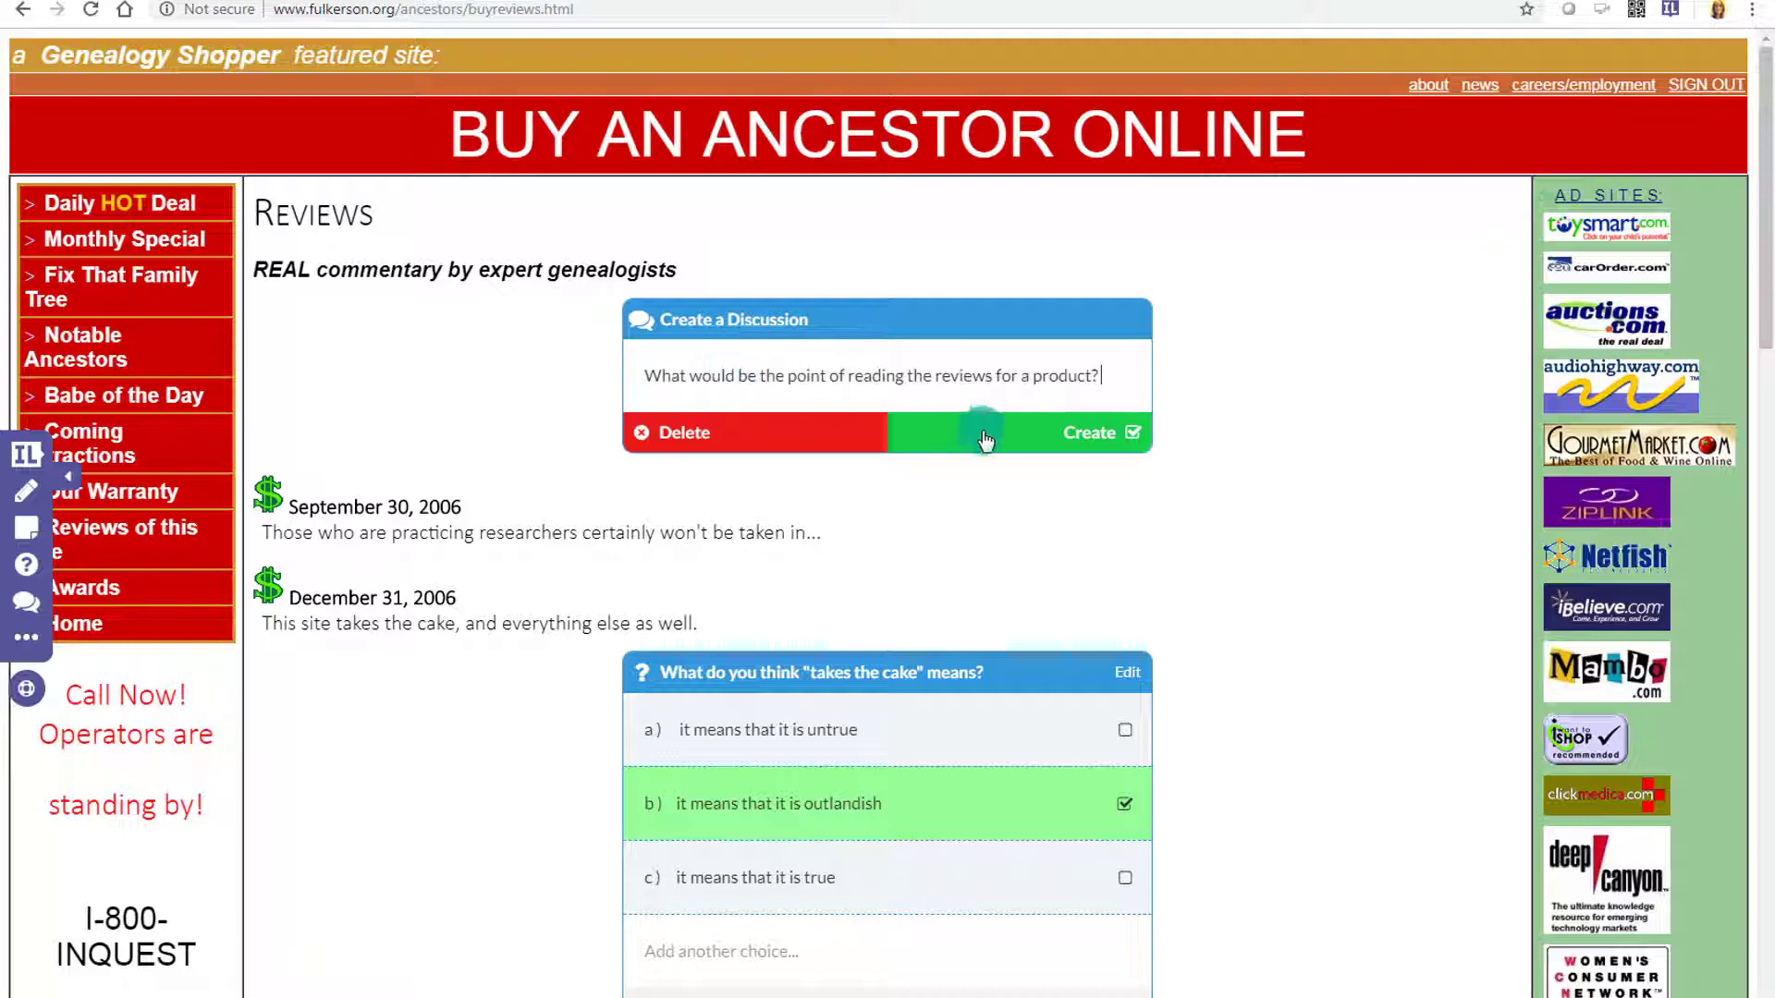
pyautogui.click(1077, 433)
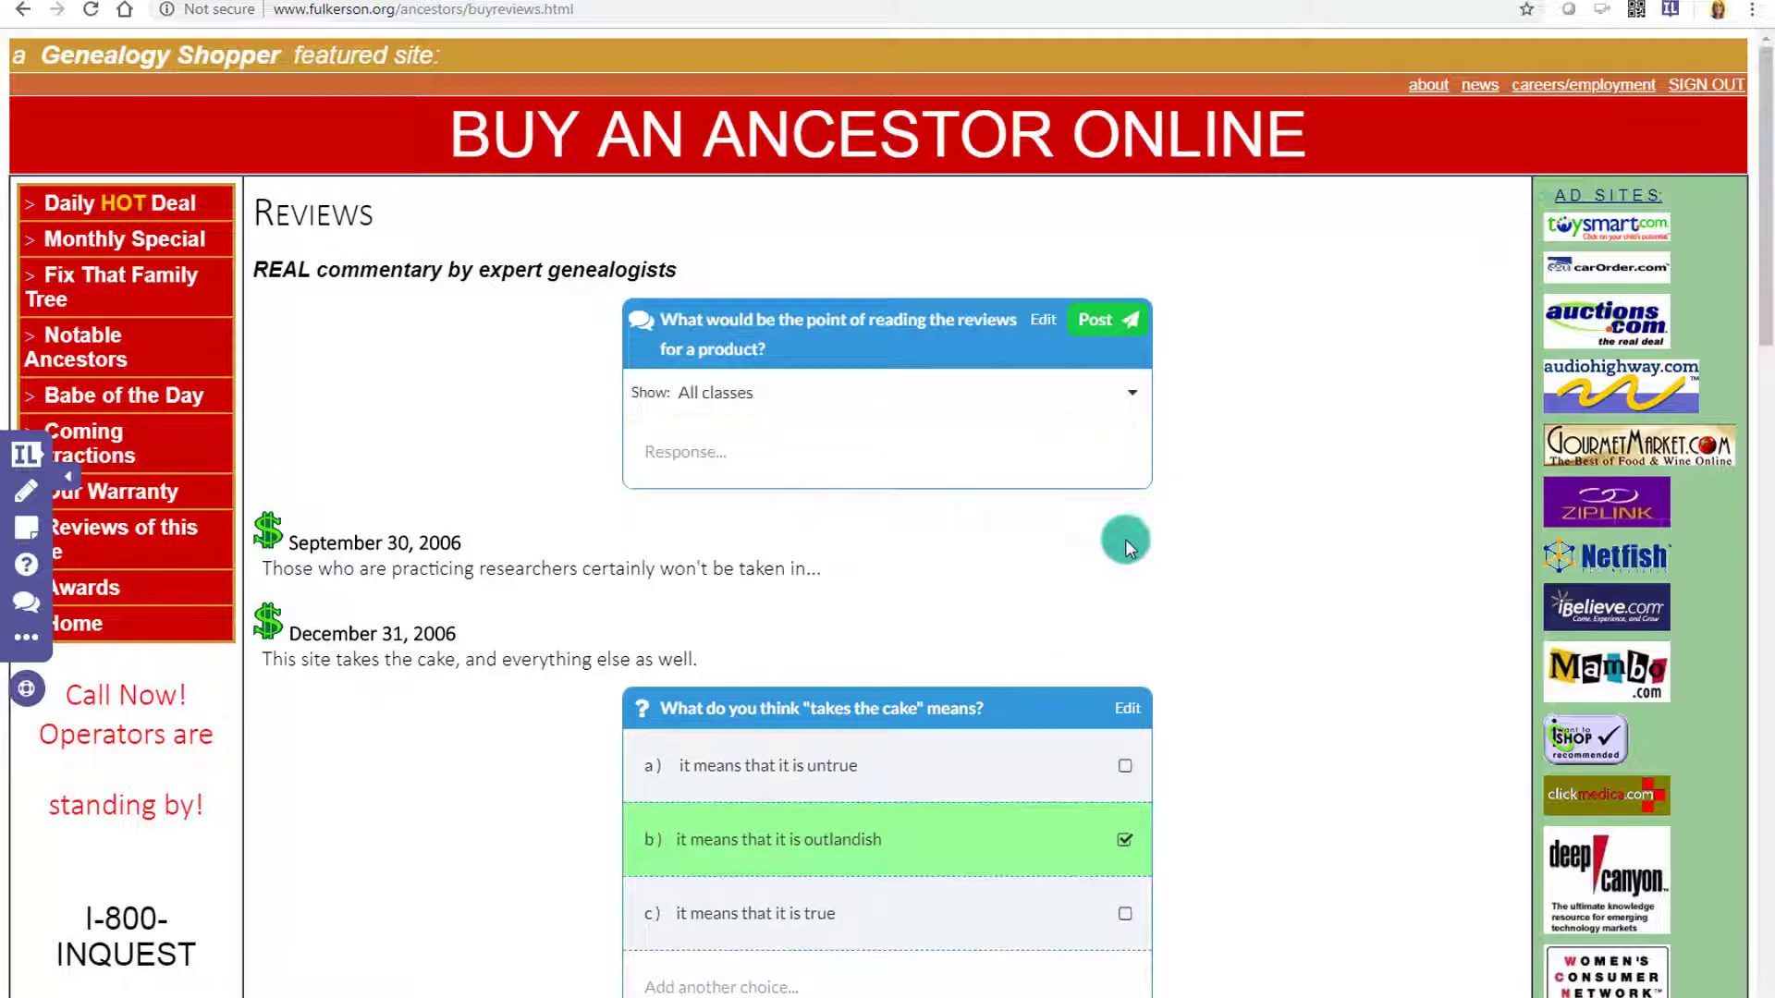
pyautogui.click(751, 396)
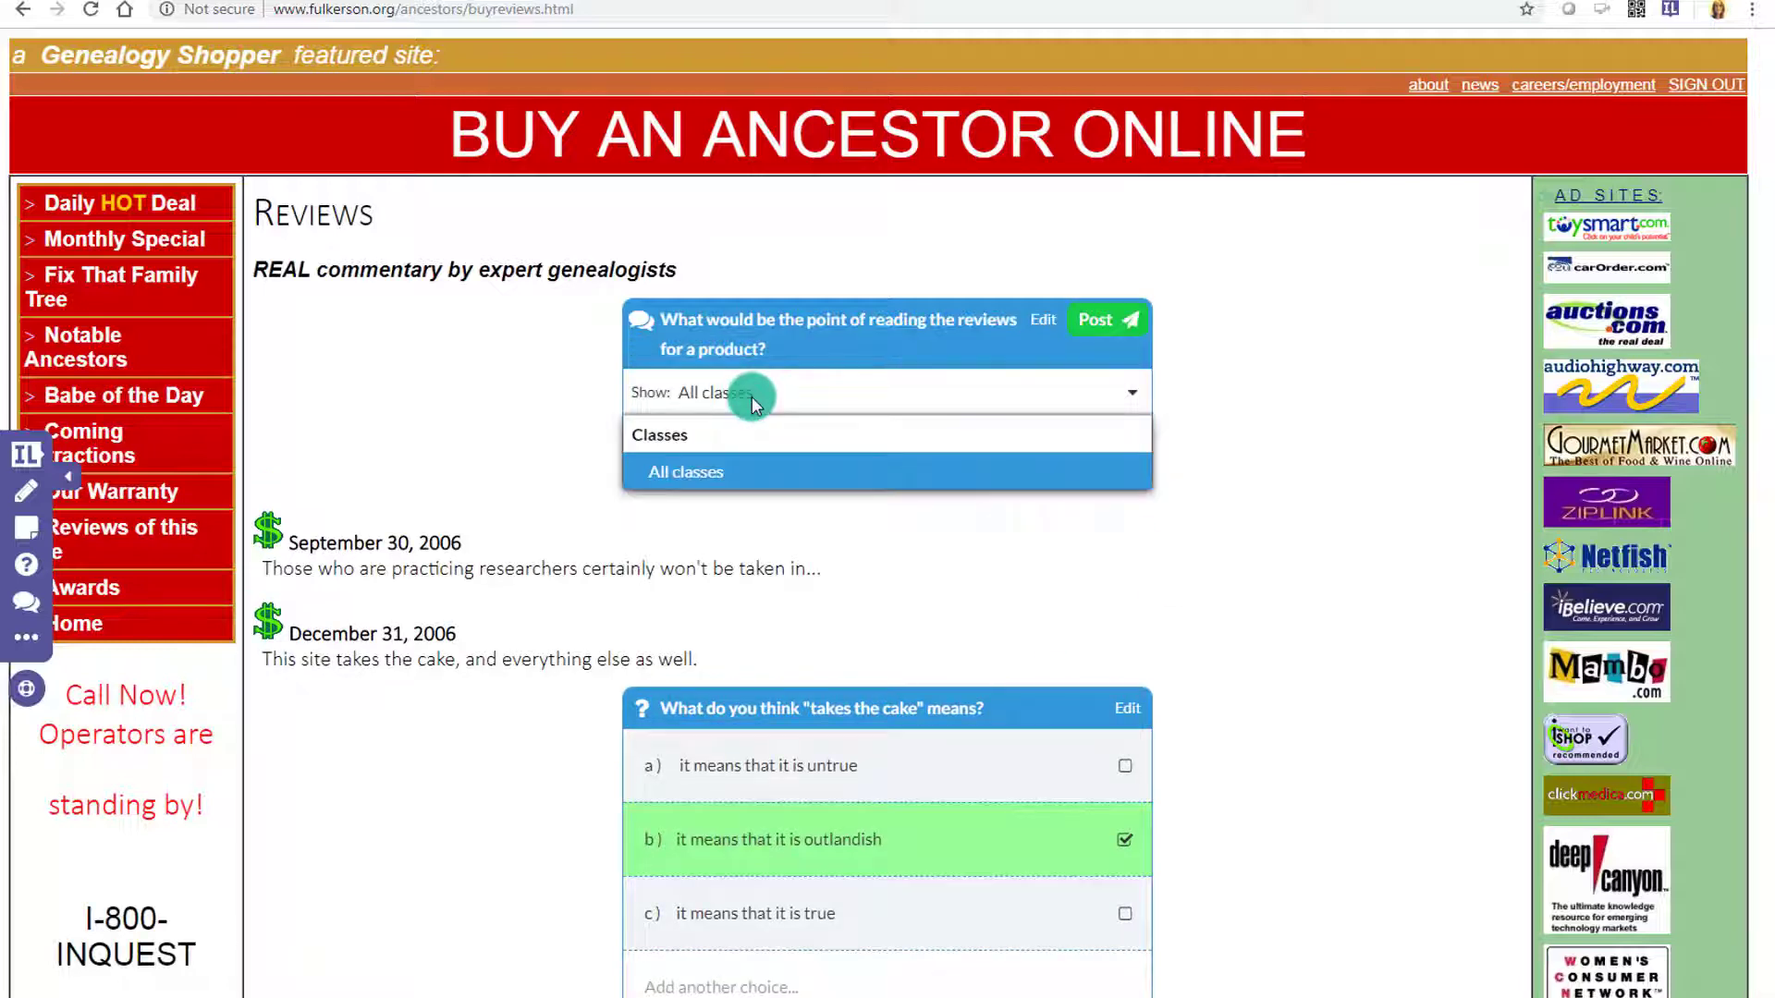
pyautogui.click(697, 473)
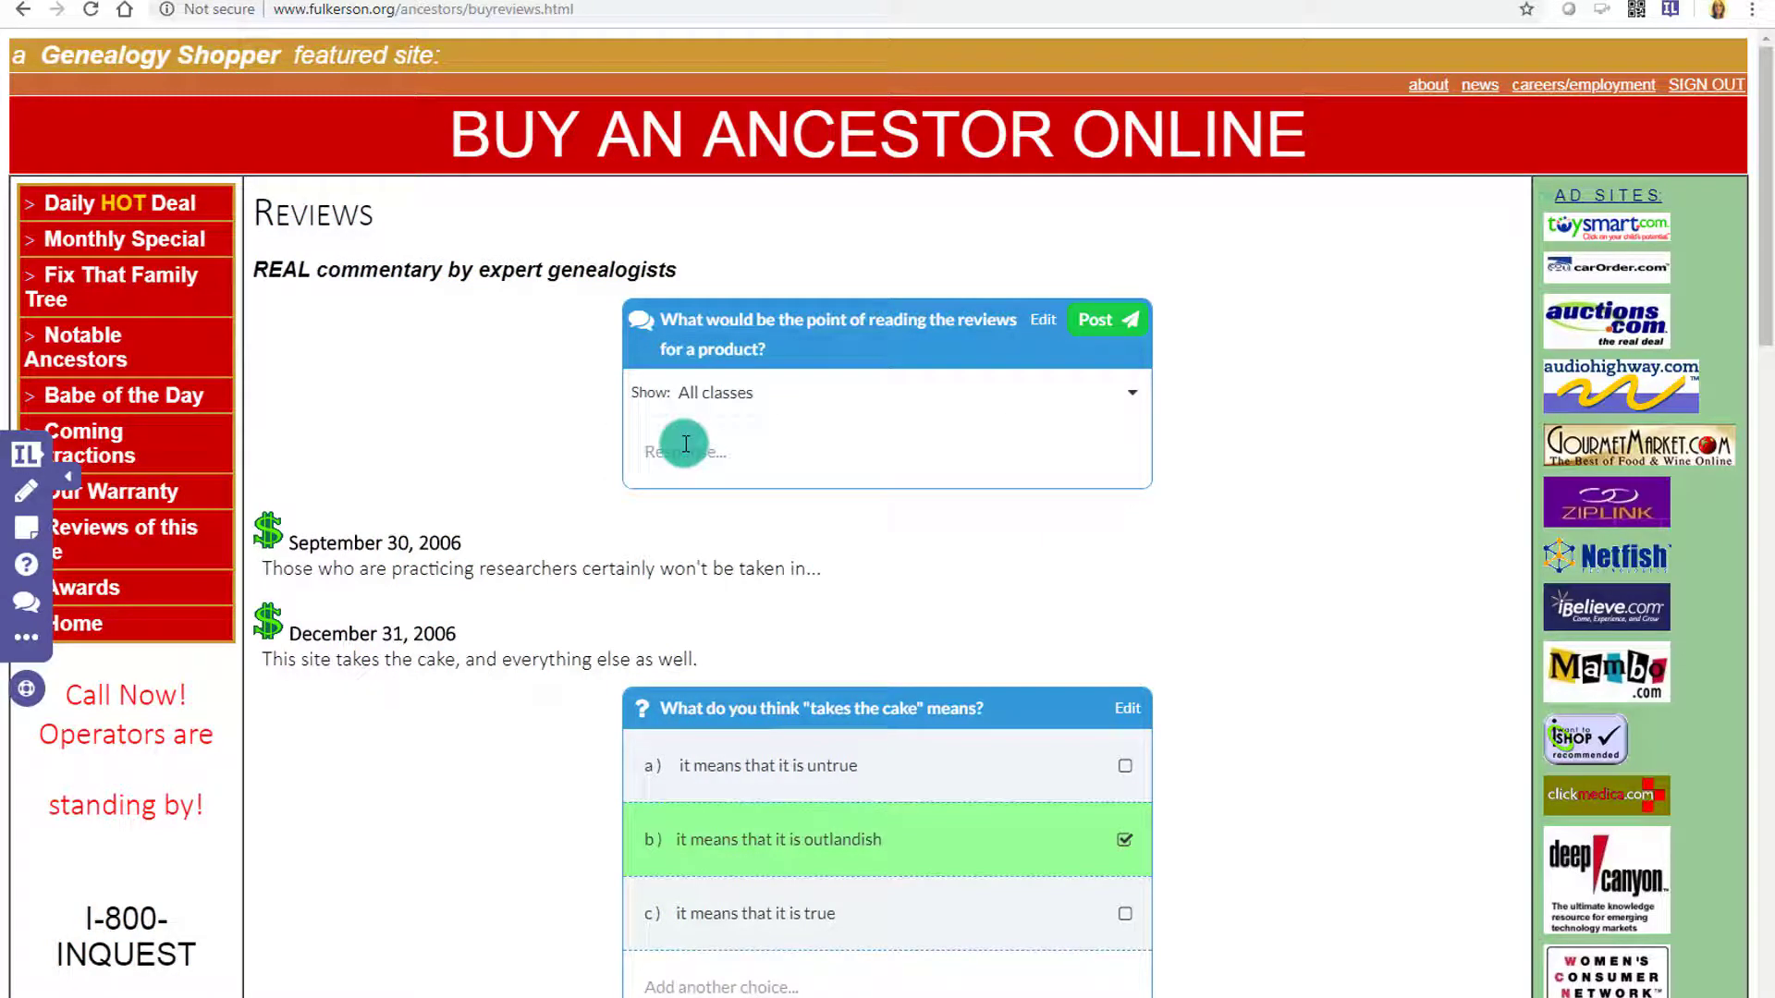
pyautogui.click(685, 444)
# Preview the Reviews lesson as a student, look through the discussion and questions, and resume the teacher view
pyautogui.click(24, 641)
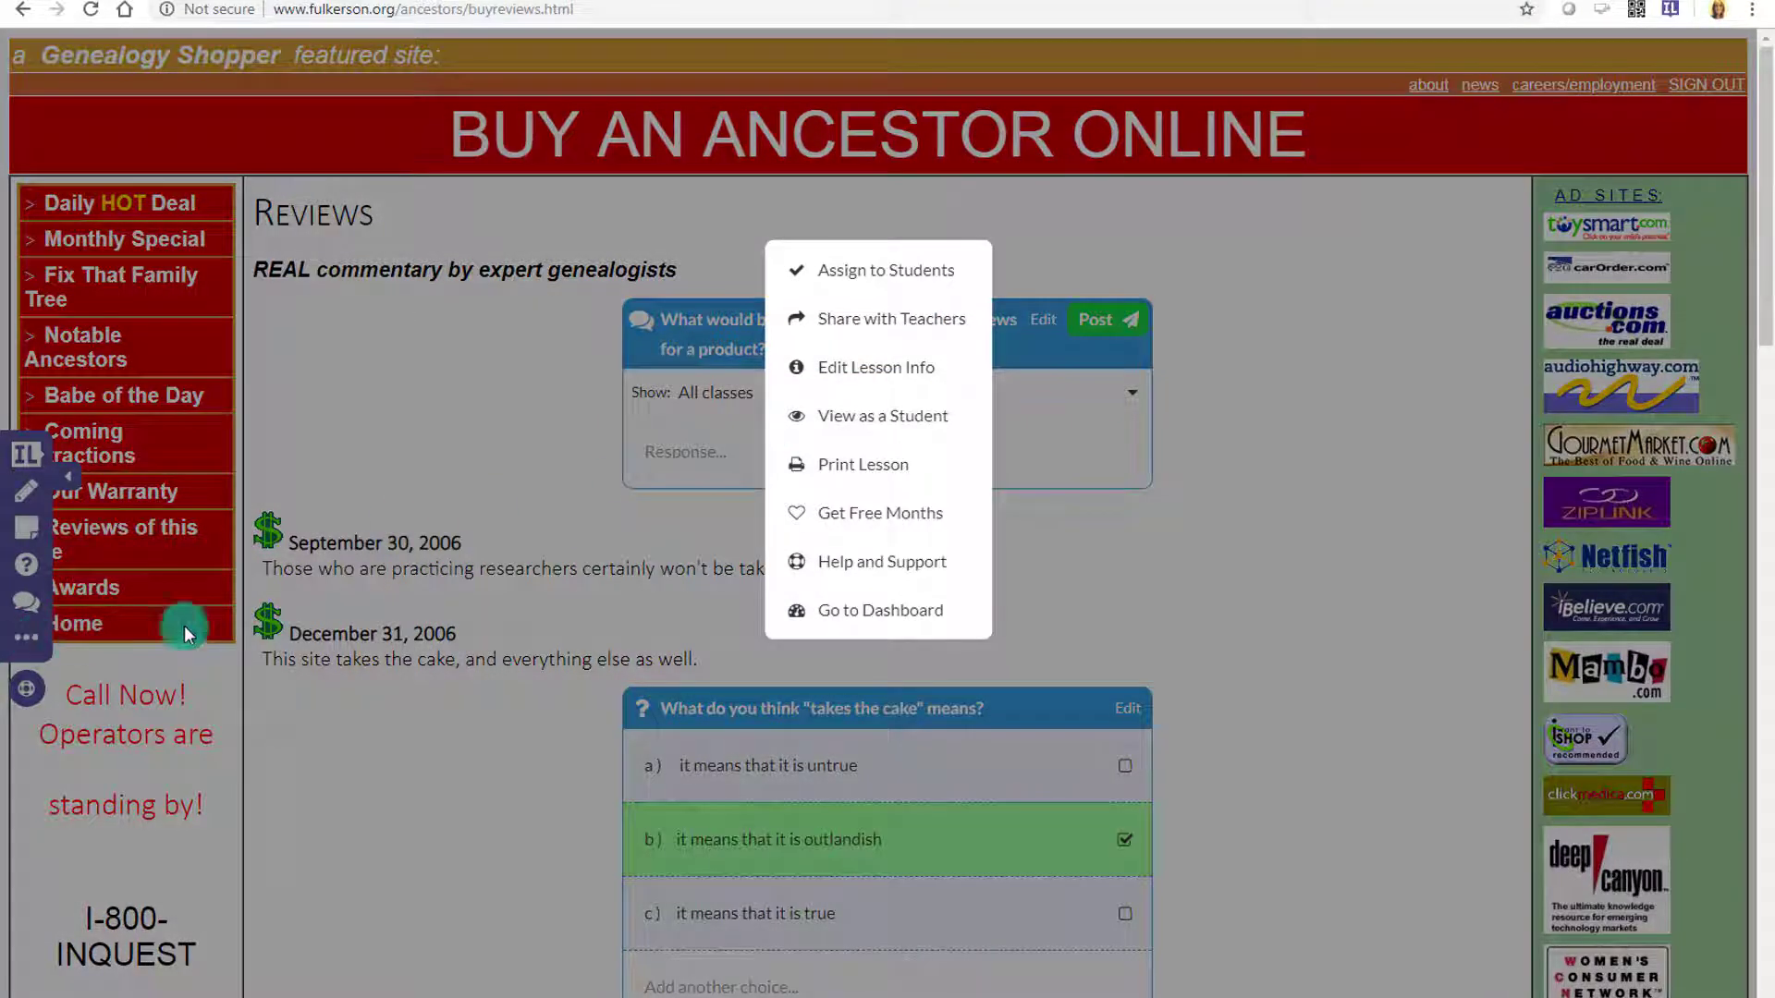
pyautogui.click(858, 434)
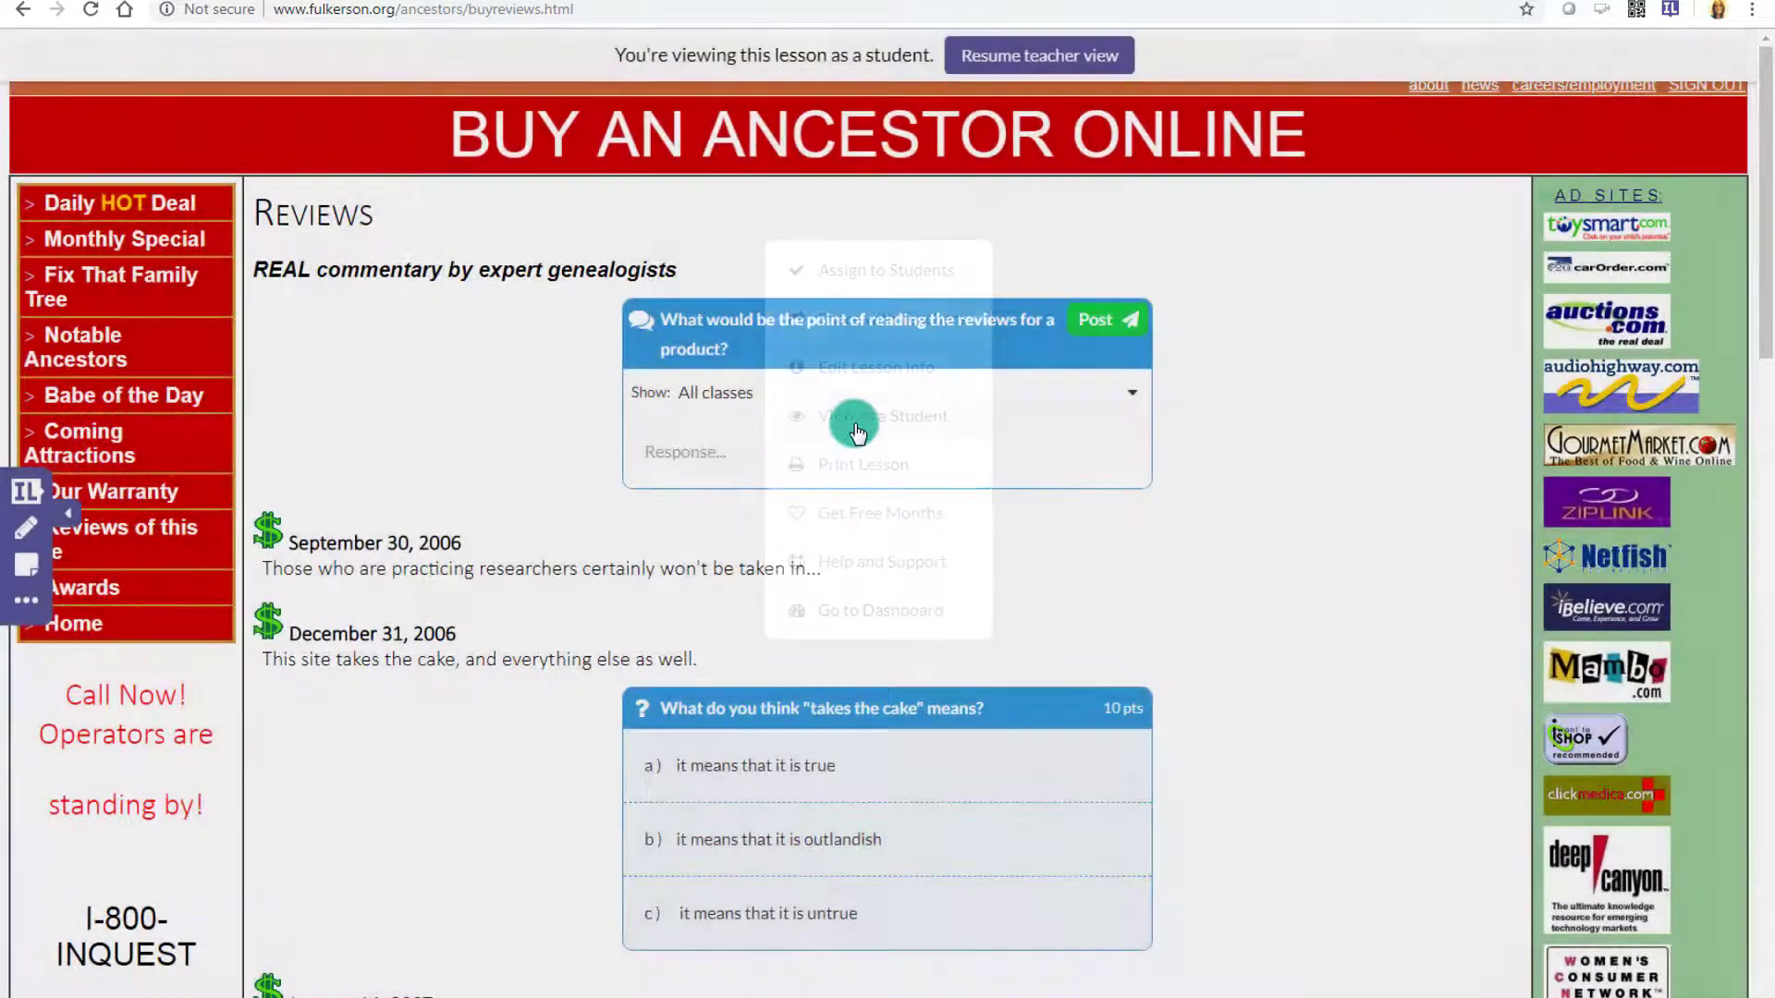
pyautogui.scroll(-5, 591, 425)
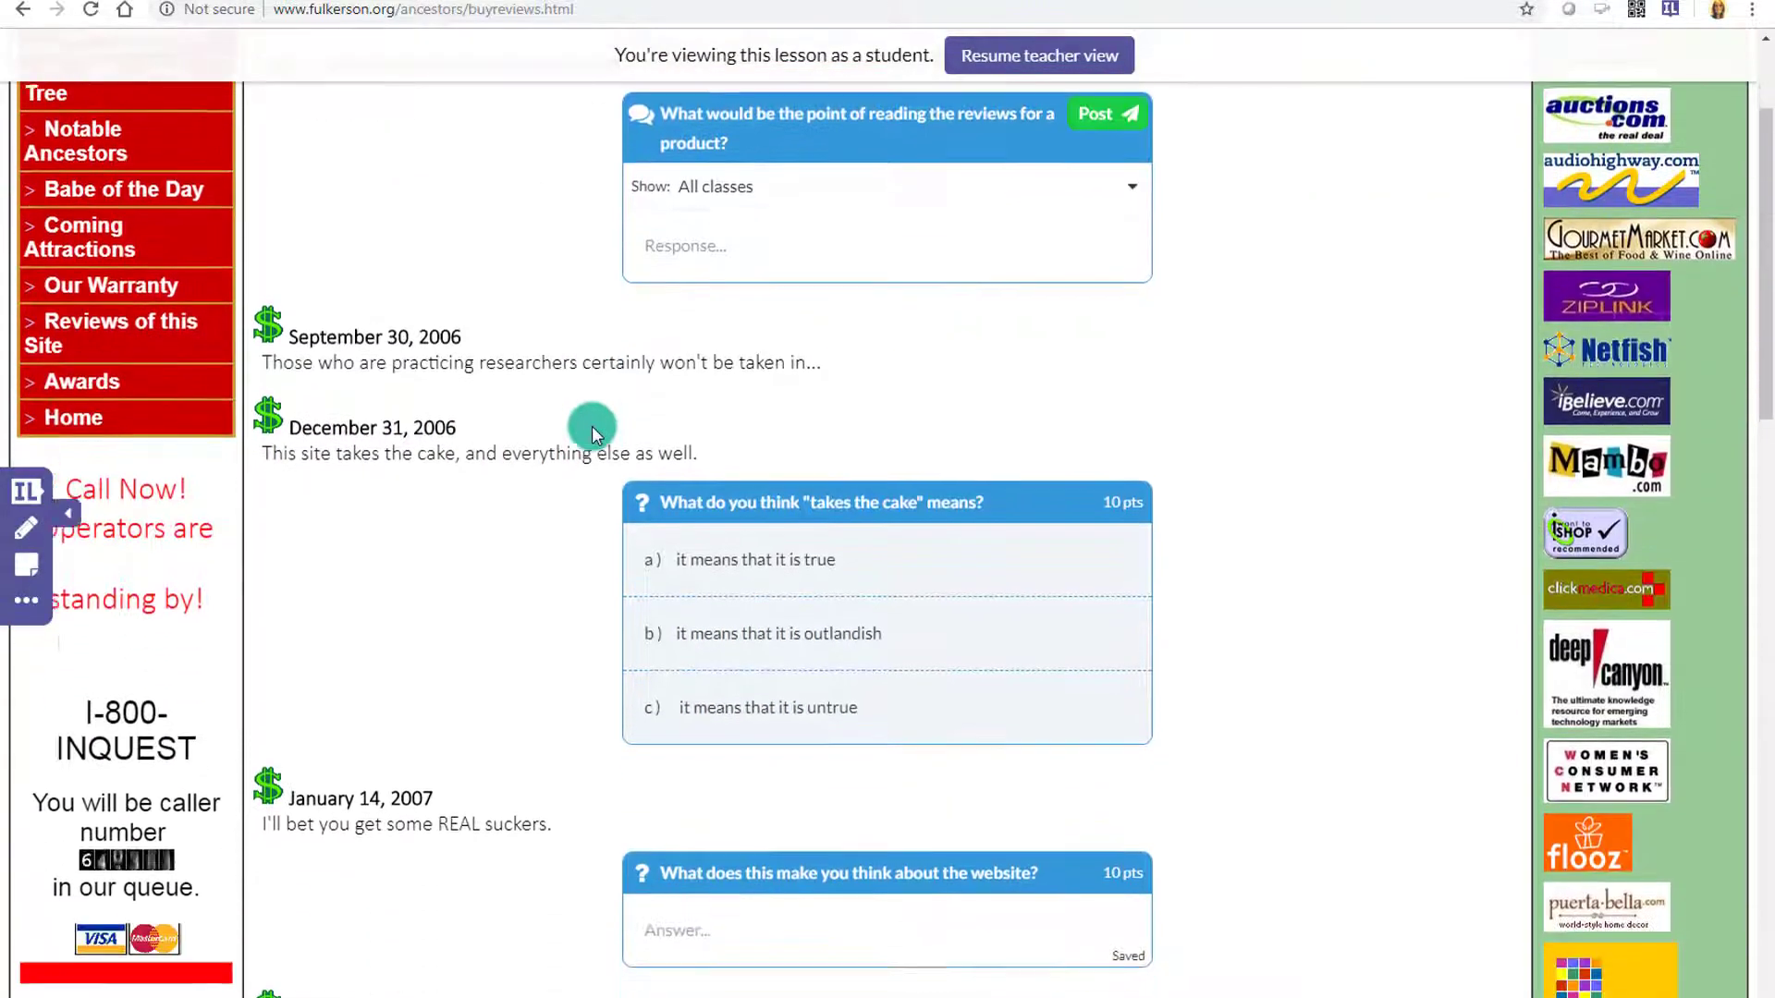
pyautogui.scroll(-1, 592, 431)
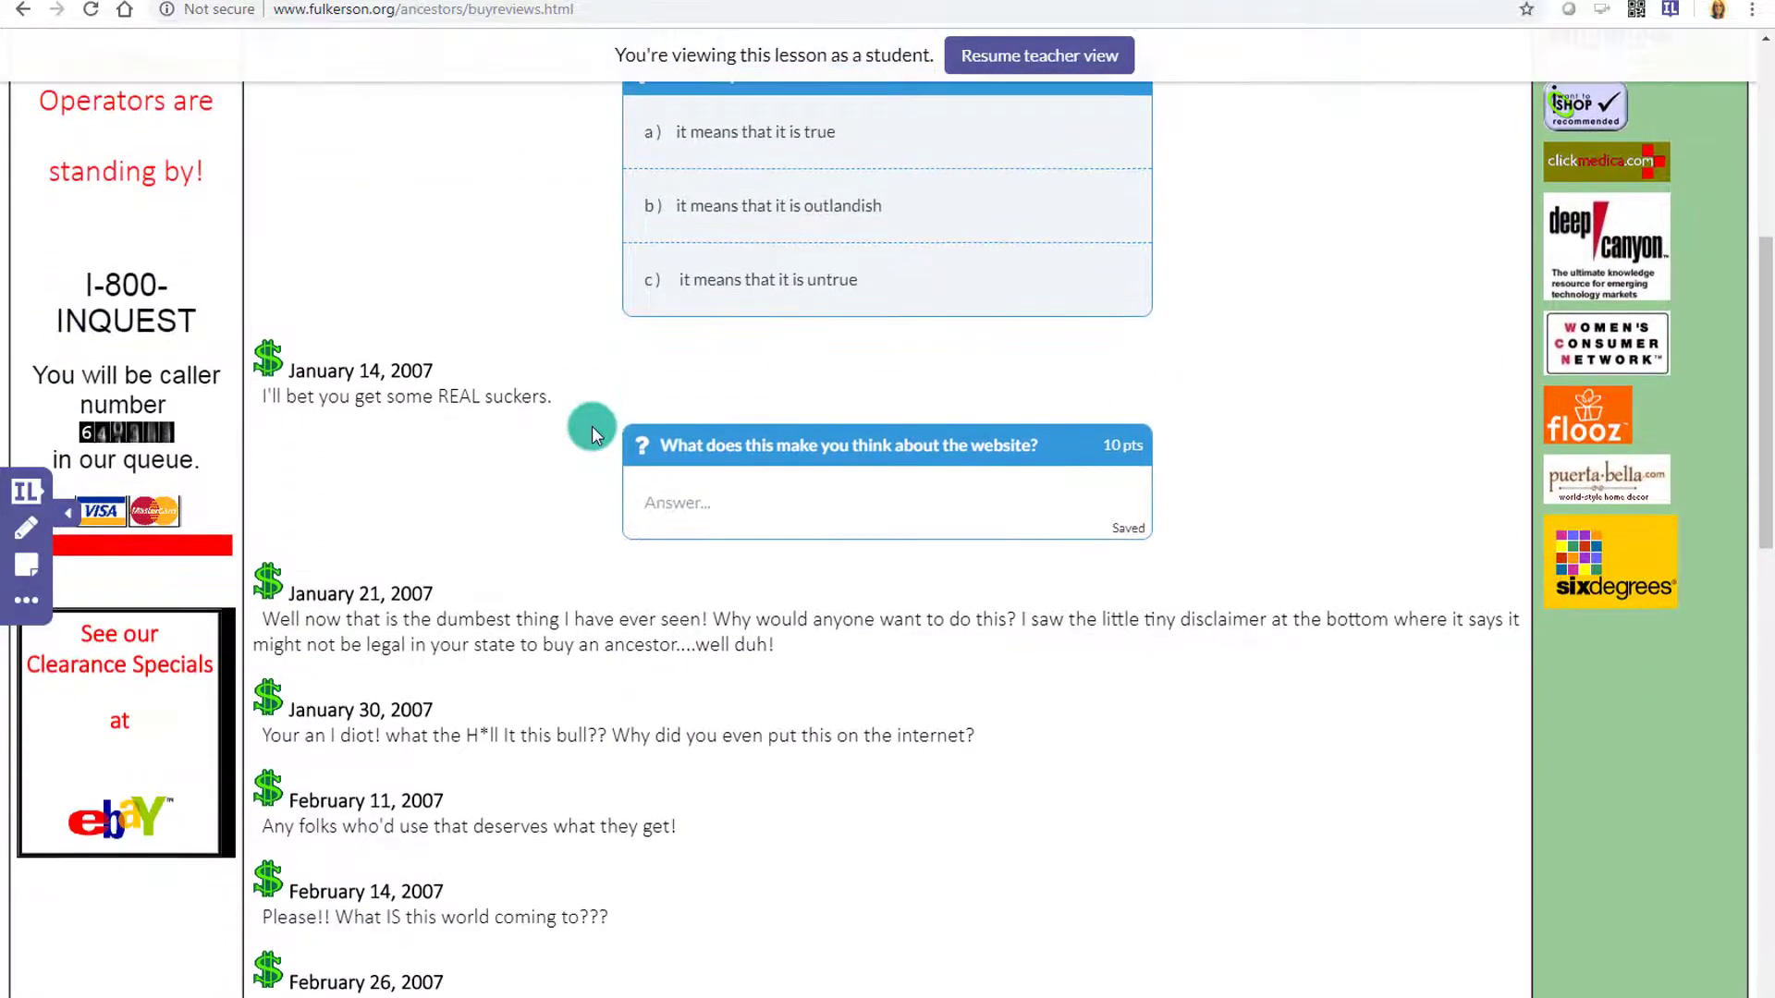
pyautogui.scroll(5, 592, 431)
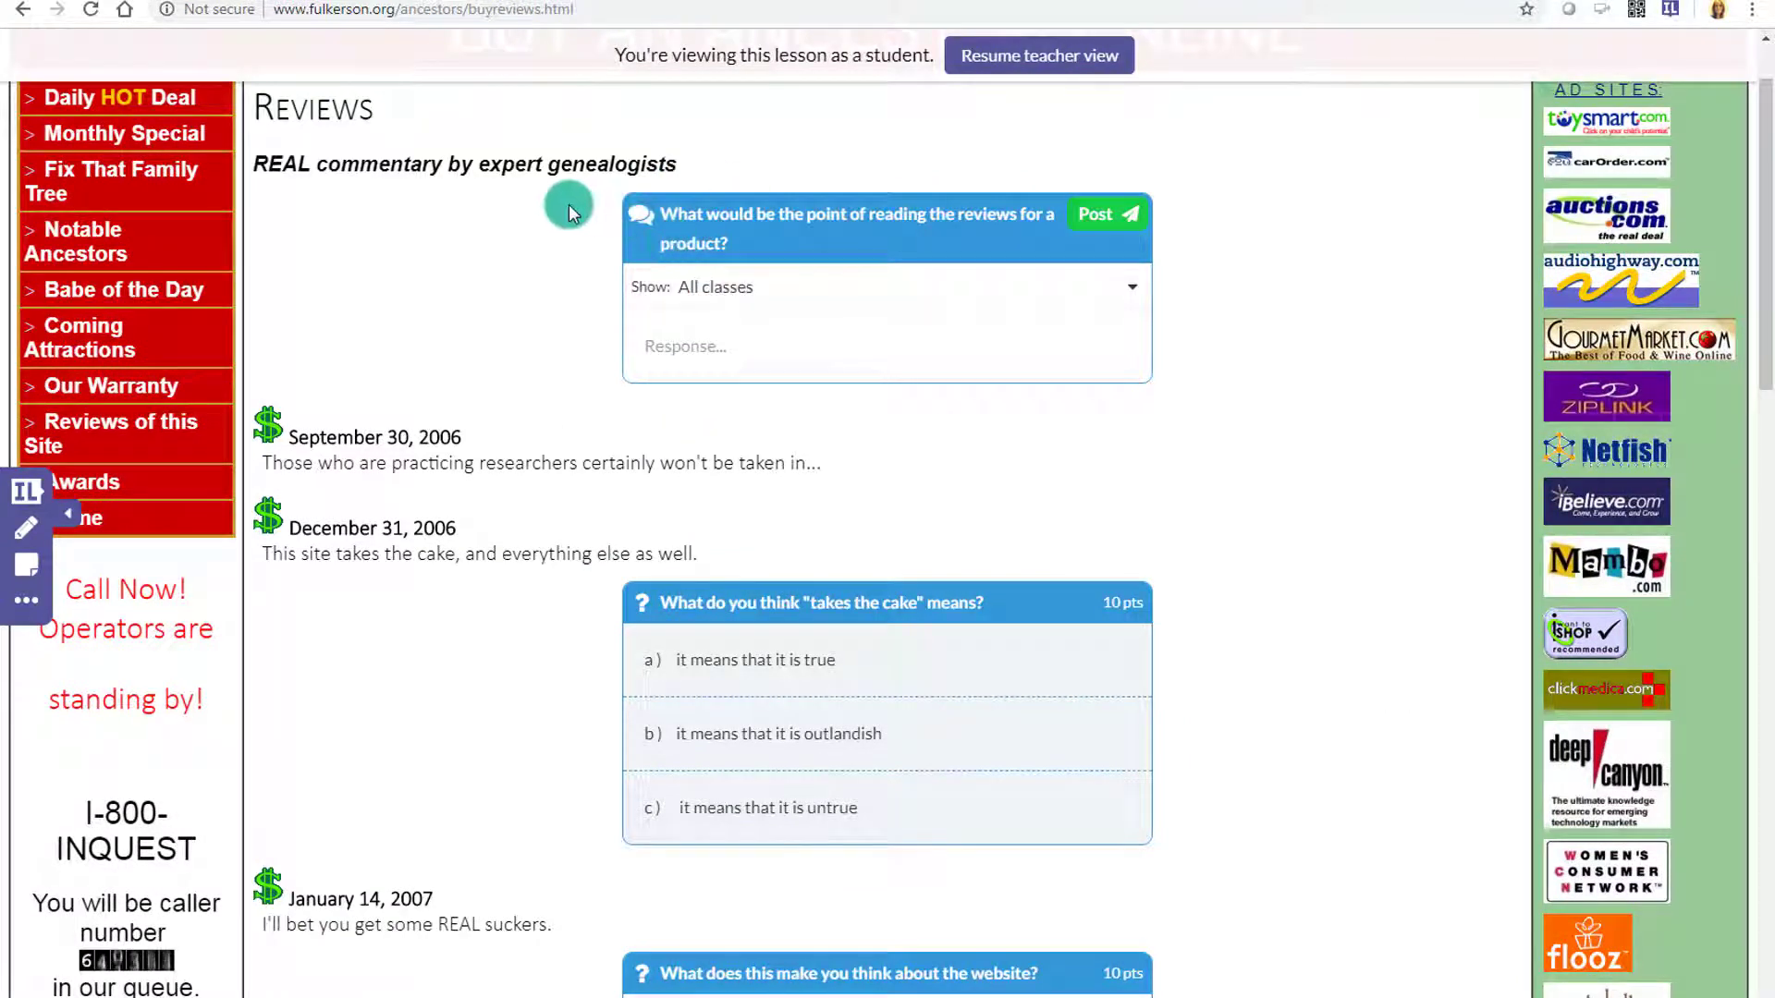
pyautogui.scroll(1, 647, 277)
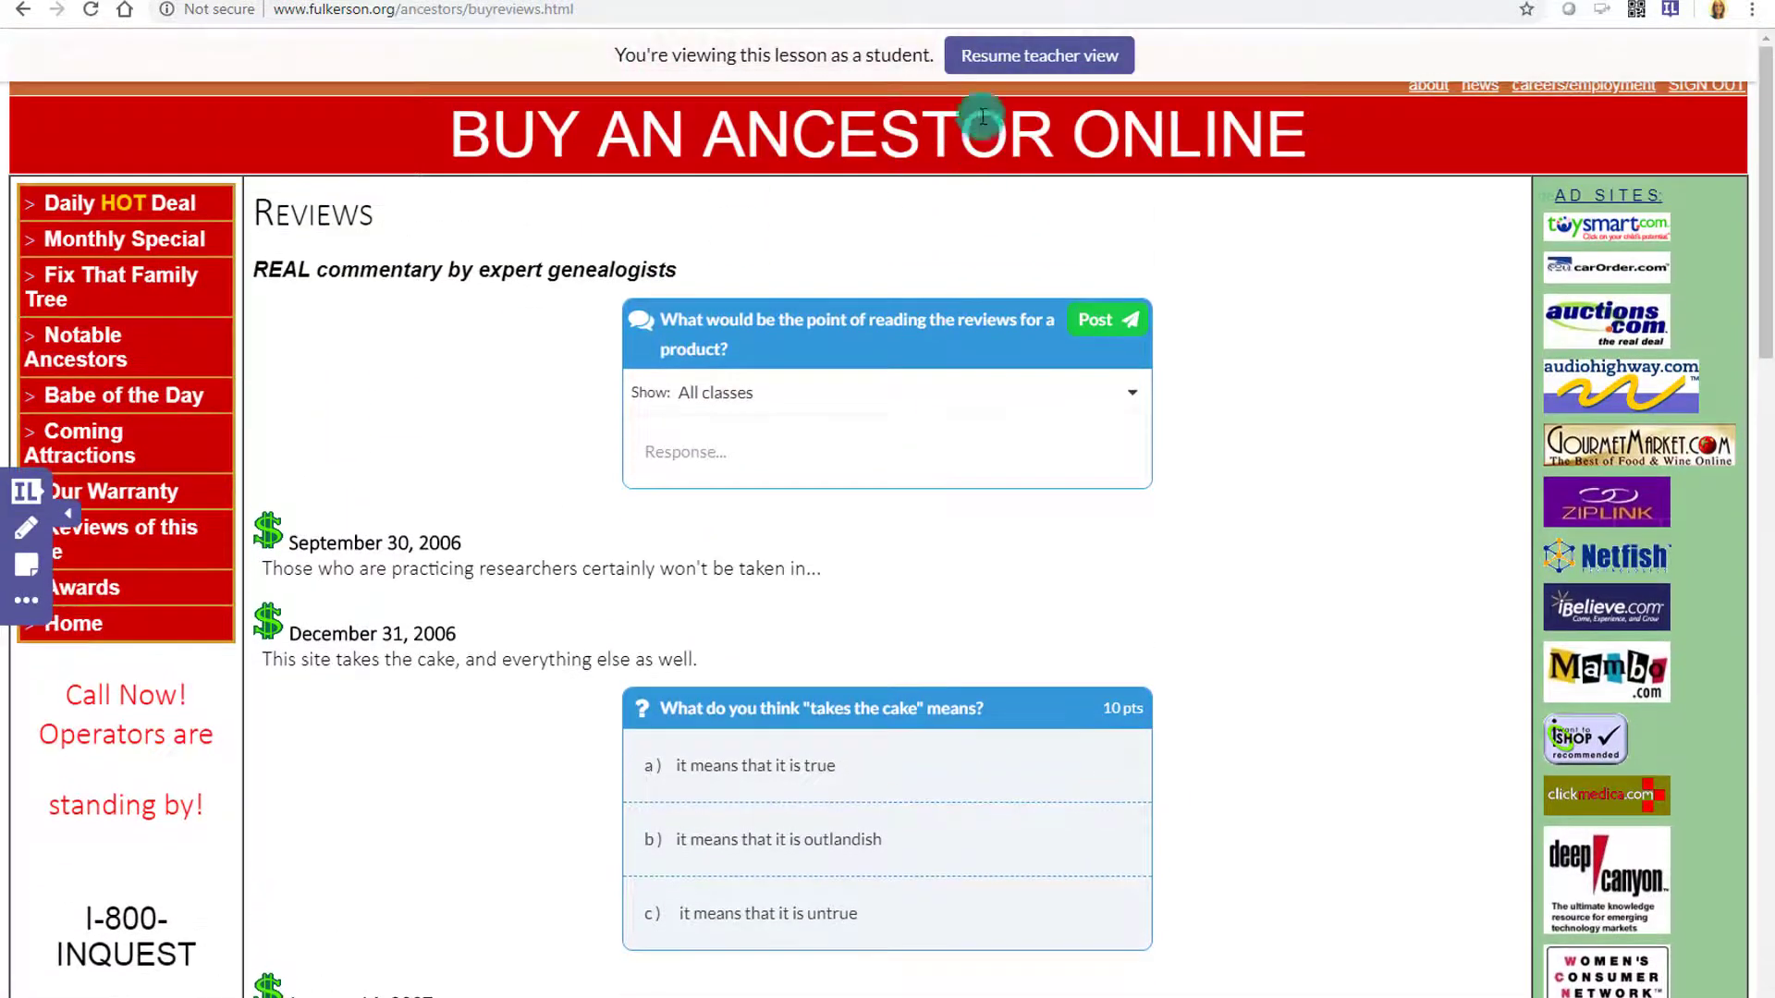
pyautogui.click(1035, 56)
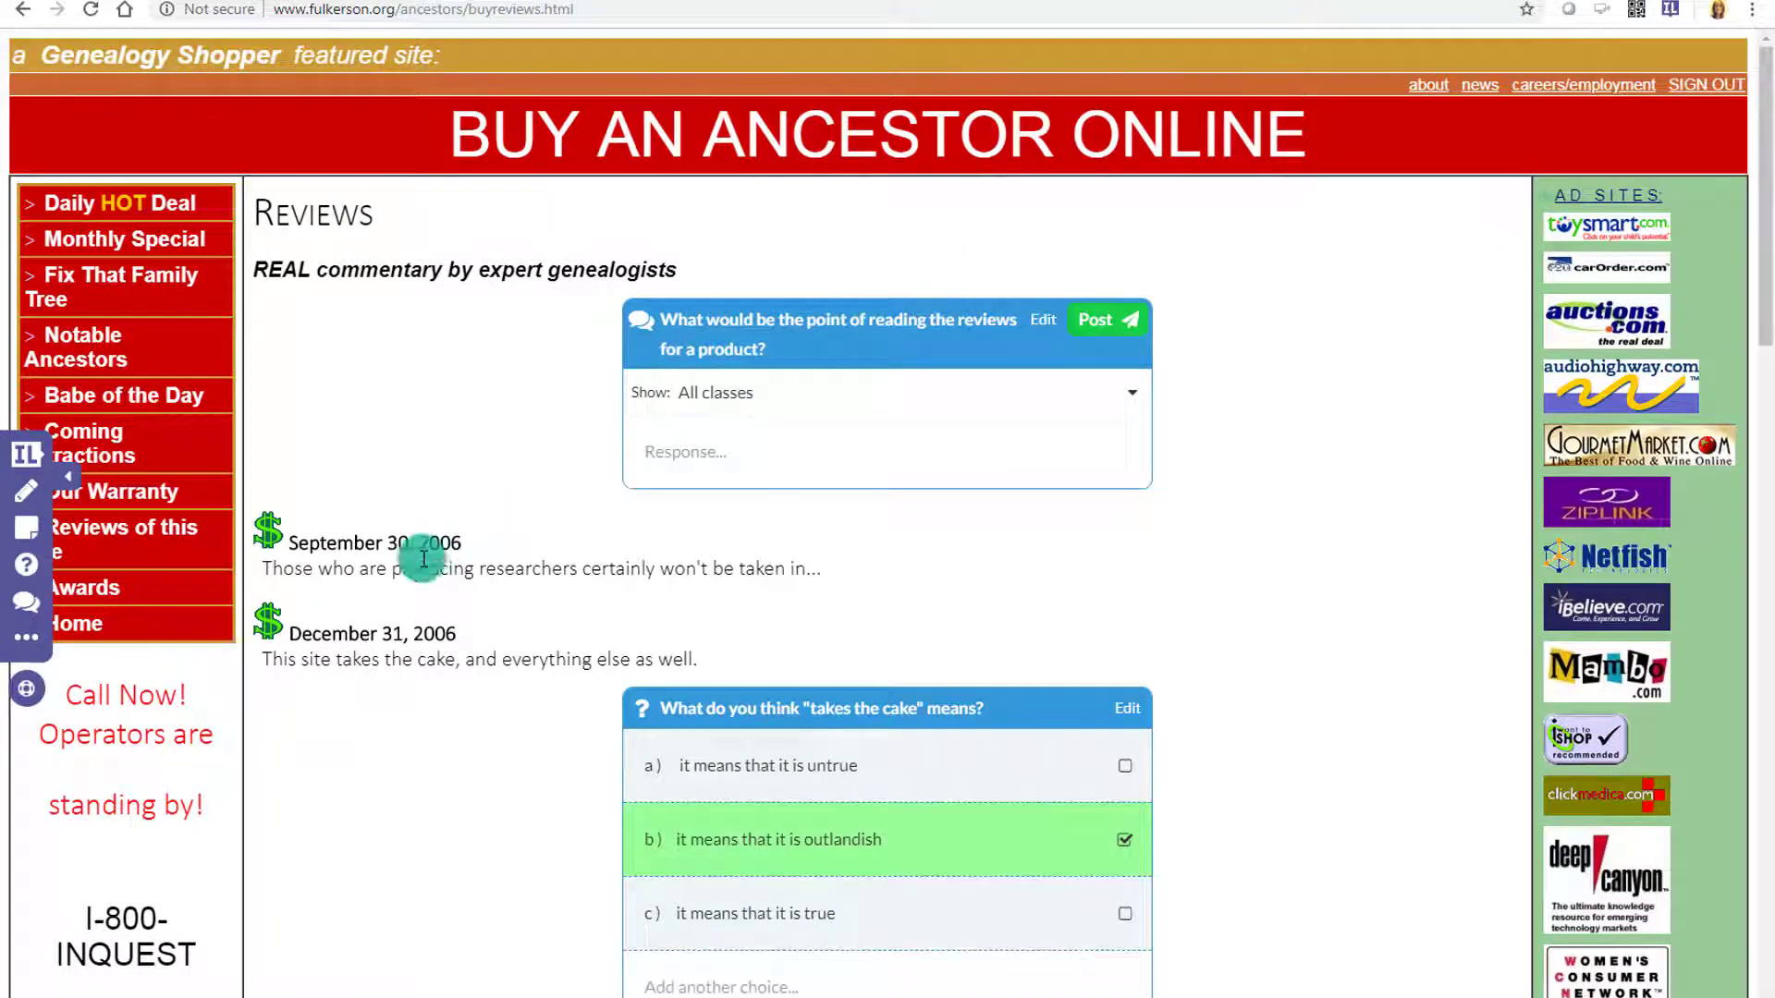
# Assign the Reviews lesson to the EDUC 101 class and check the assigned class on the lessons dashboard
pyautogui.click(26, 457)
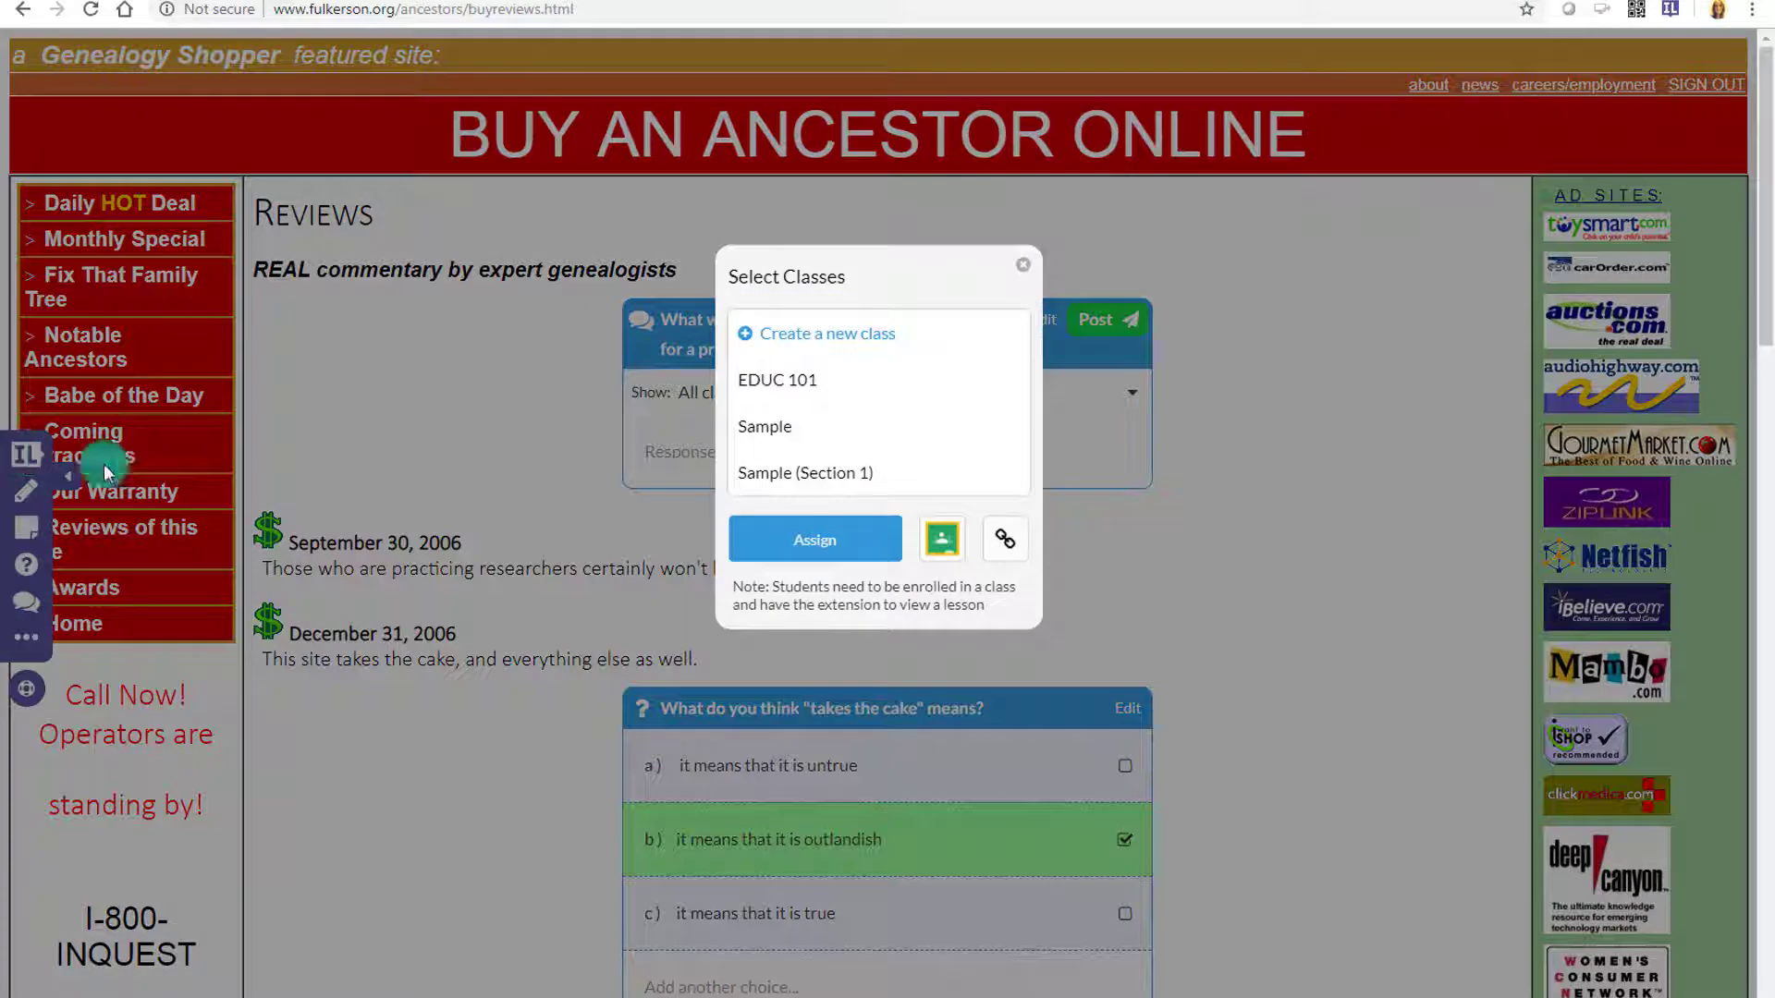
pyautogui.scroll(-1, 807, 397)
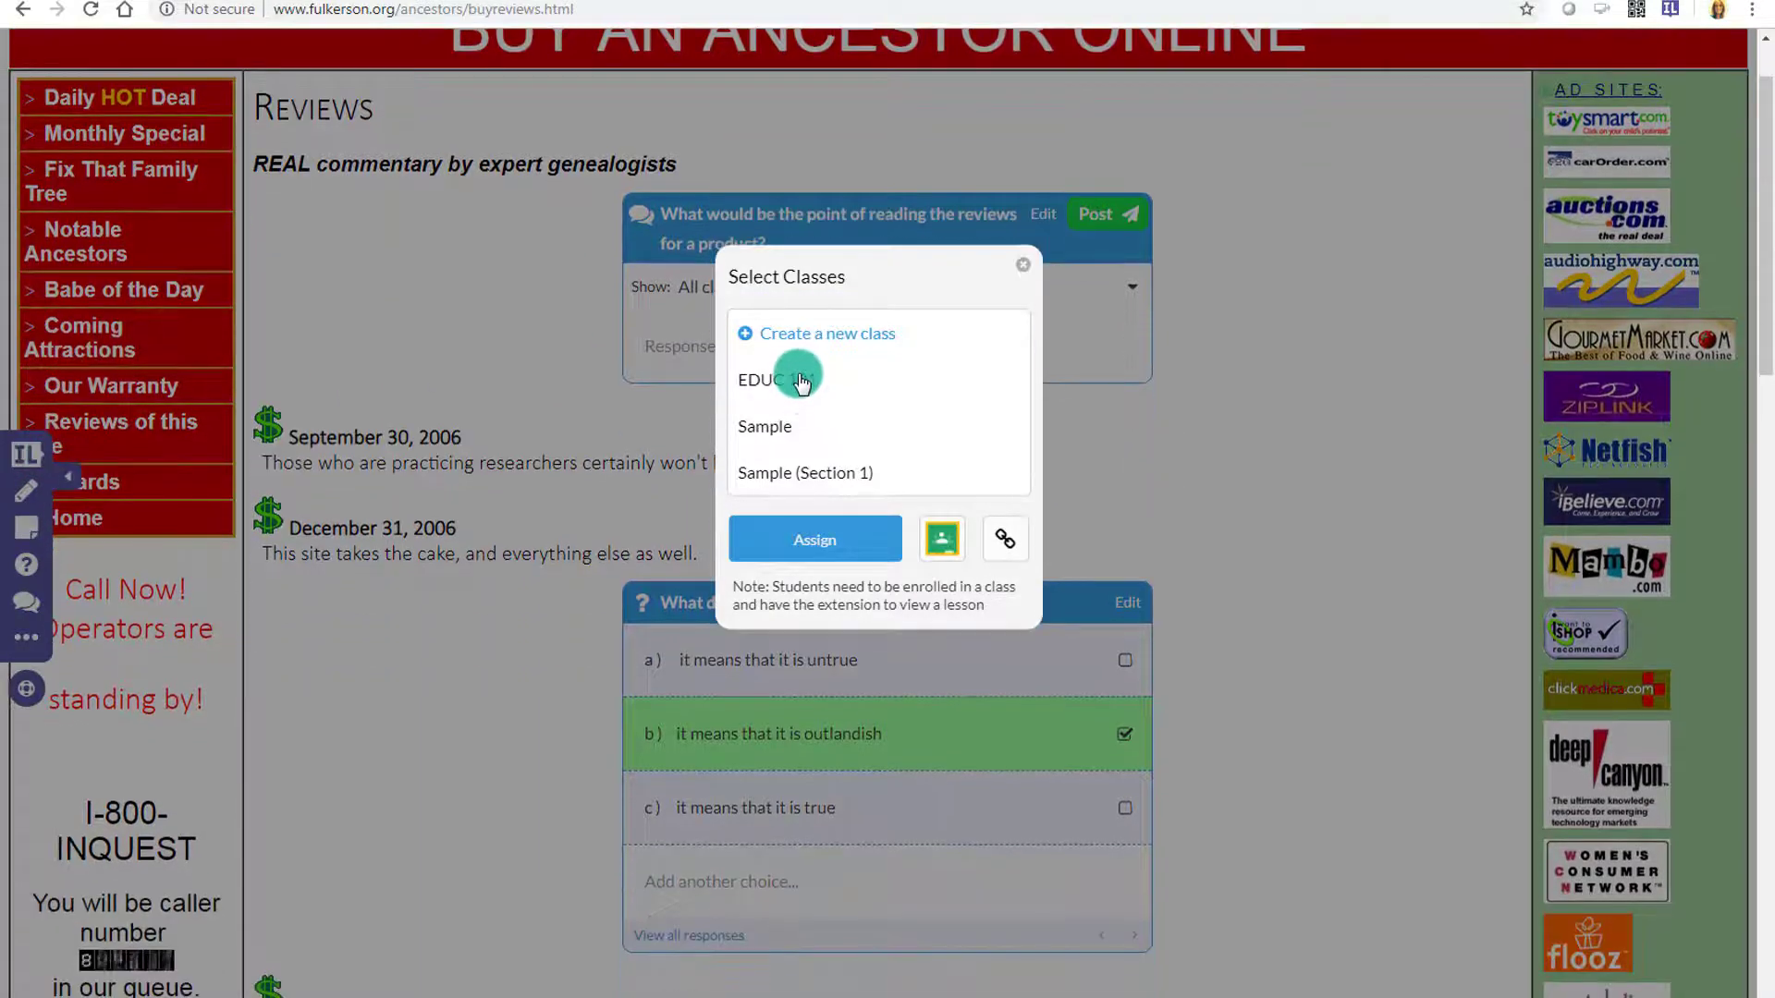
pyautogui.click(804, 388)
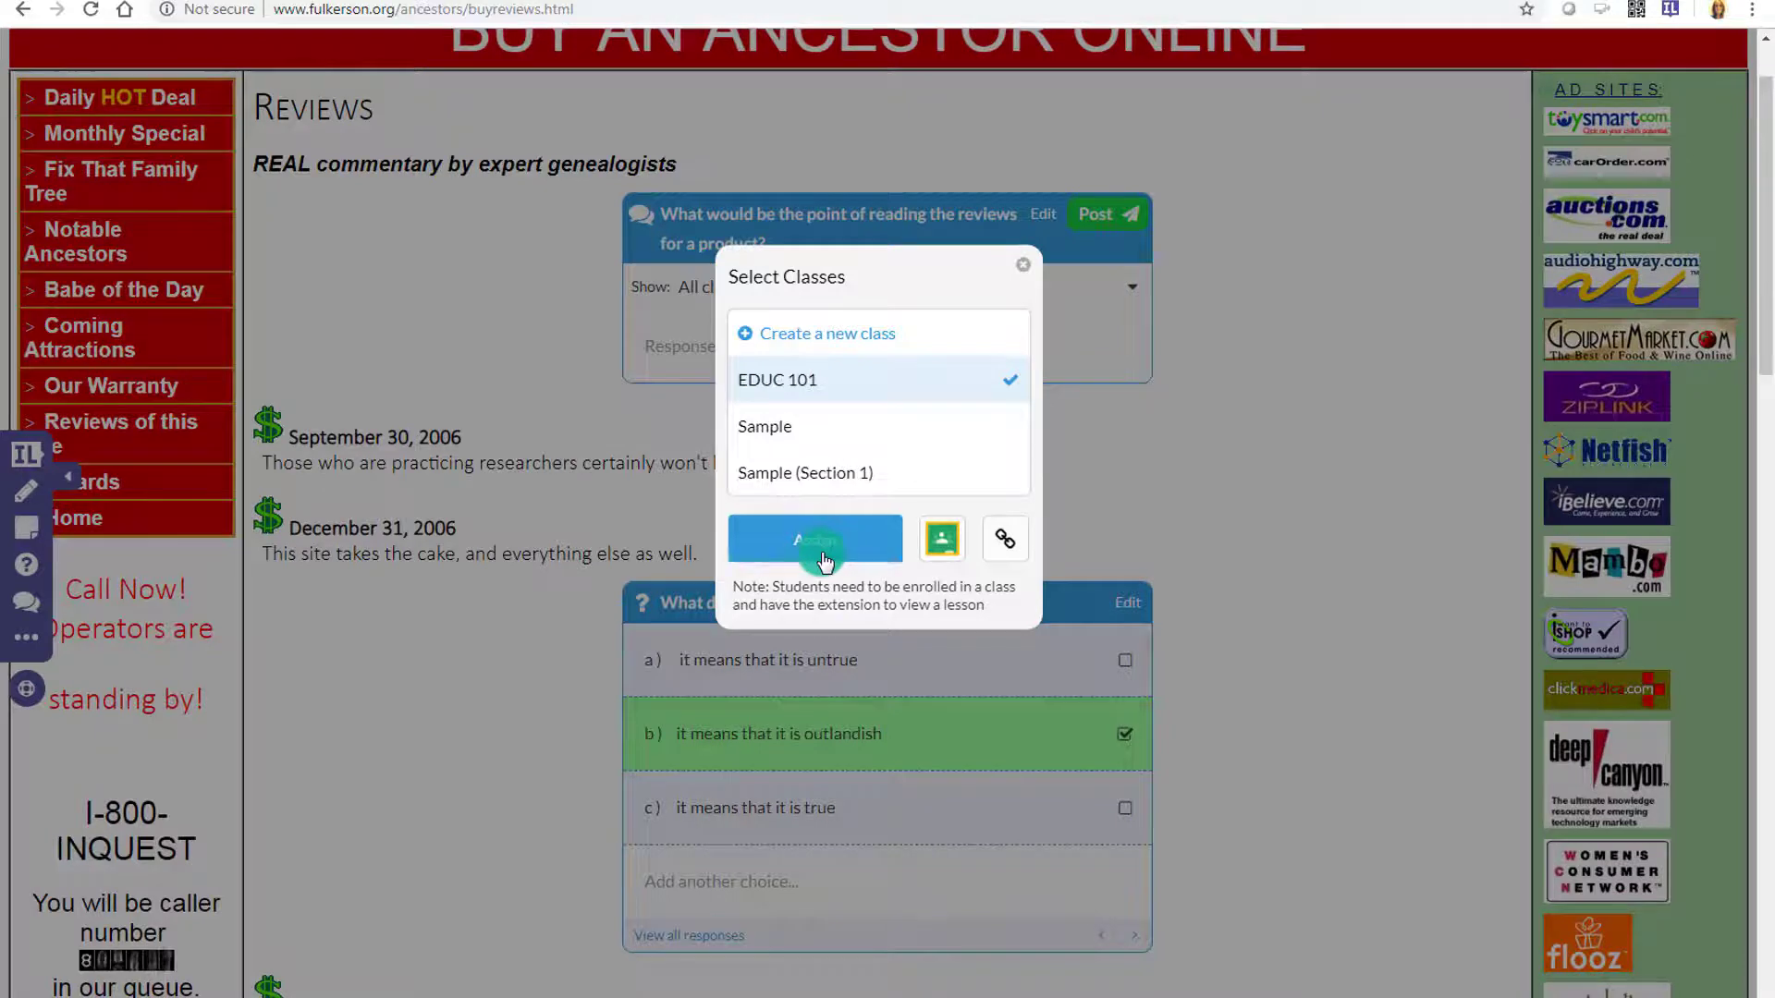
pyautogui.click(822, 552)
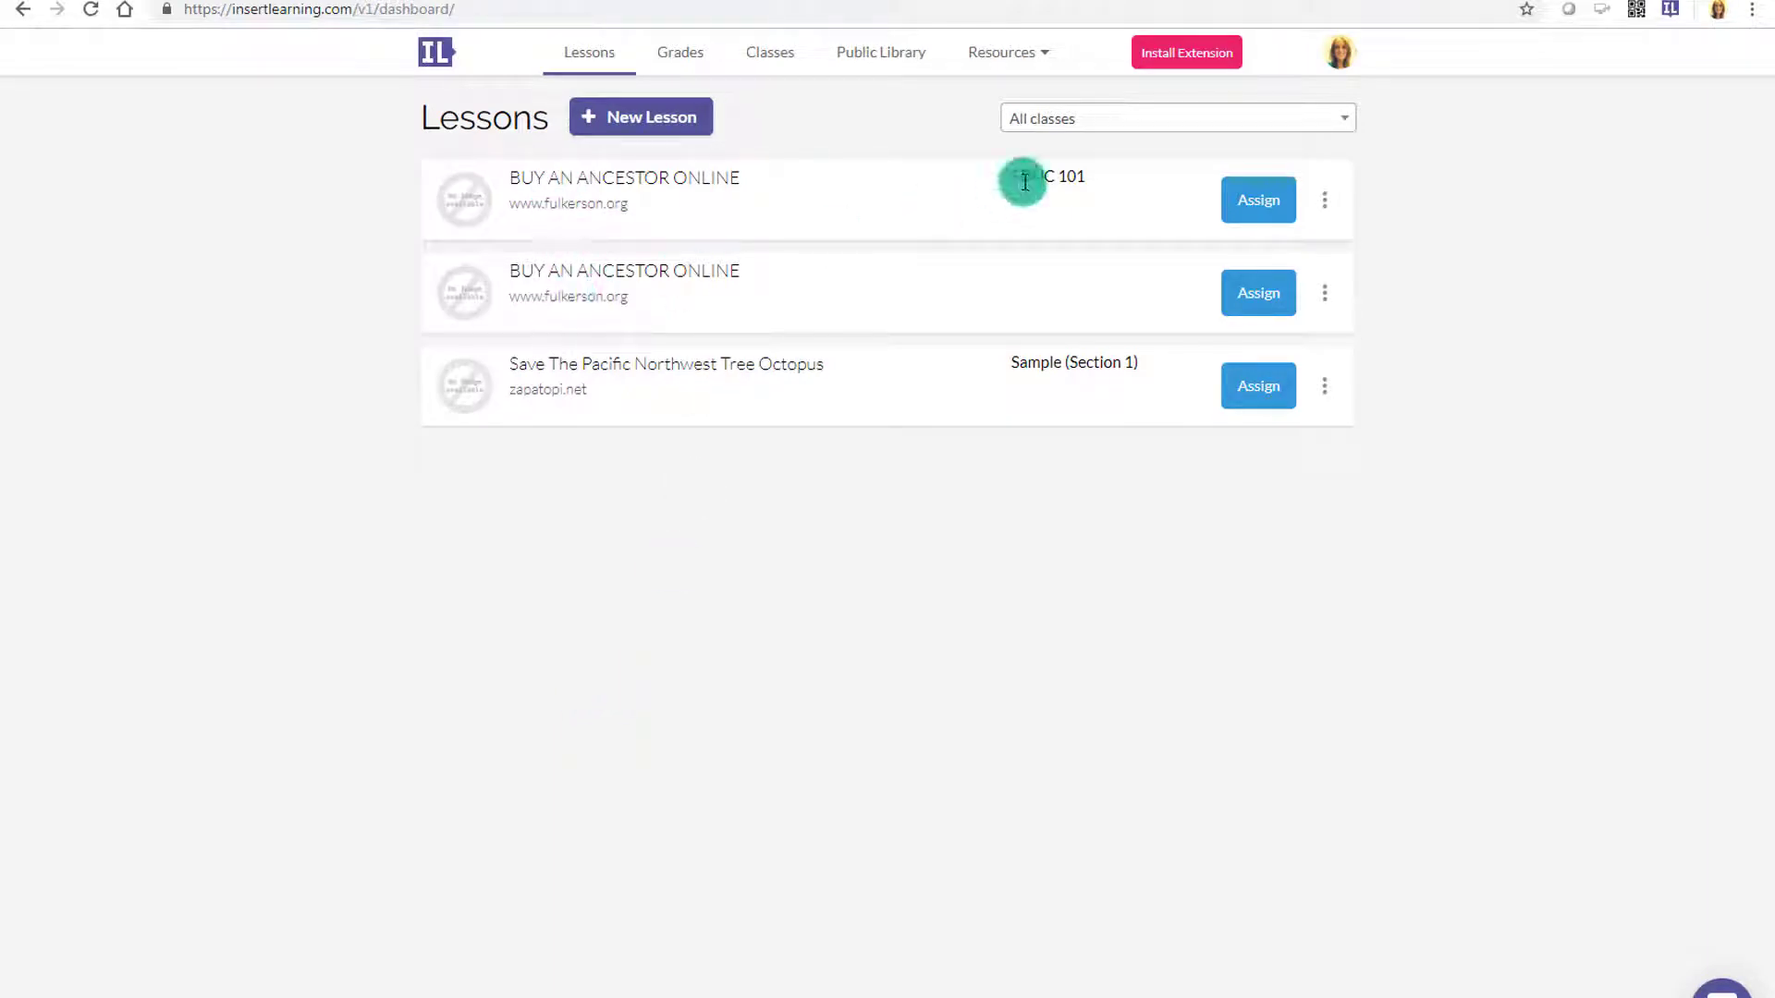
pyautogui.moveTo(1023, 178); pyautogui.dragTo(1123, 176)
pyautogui.click(1058, 237)
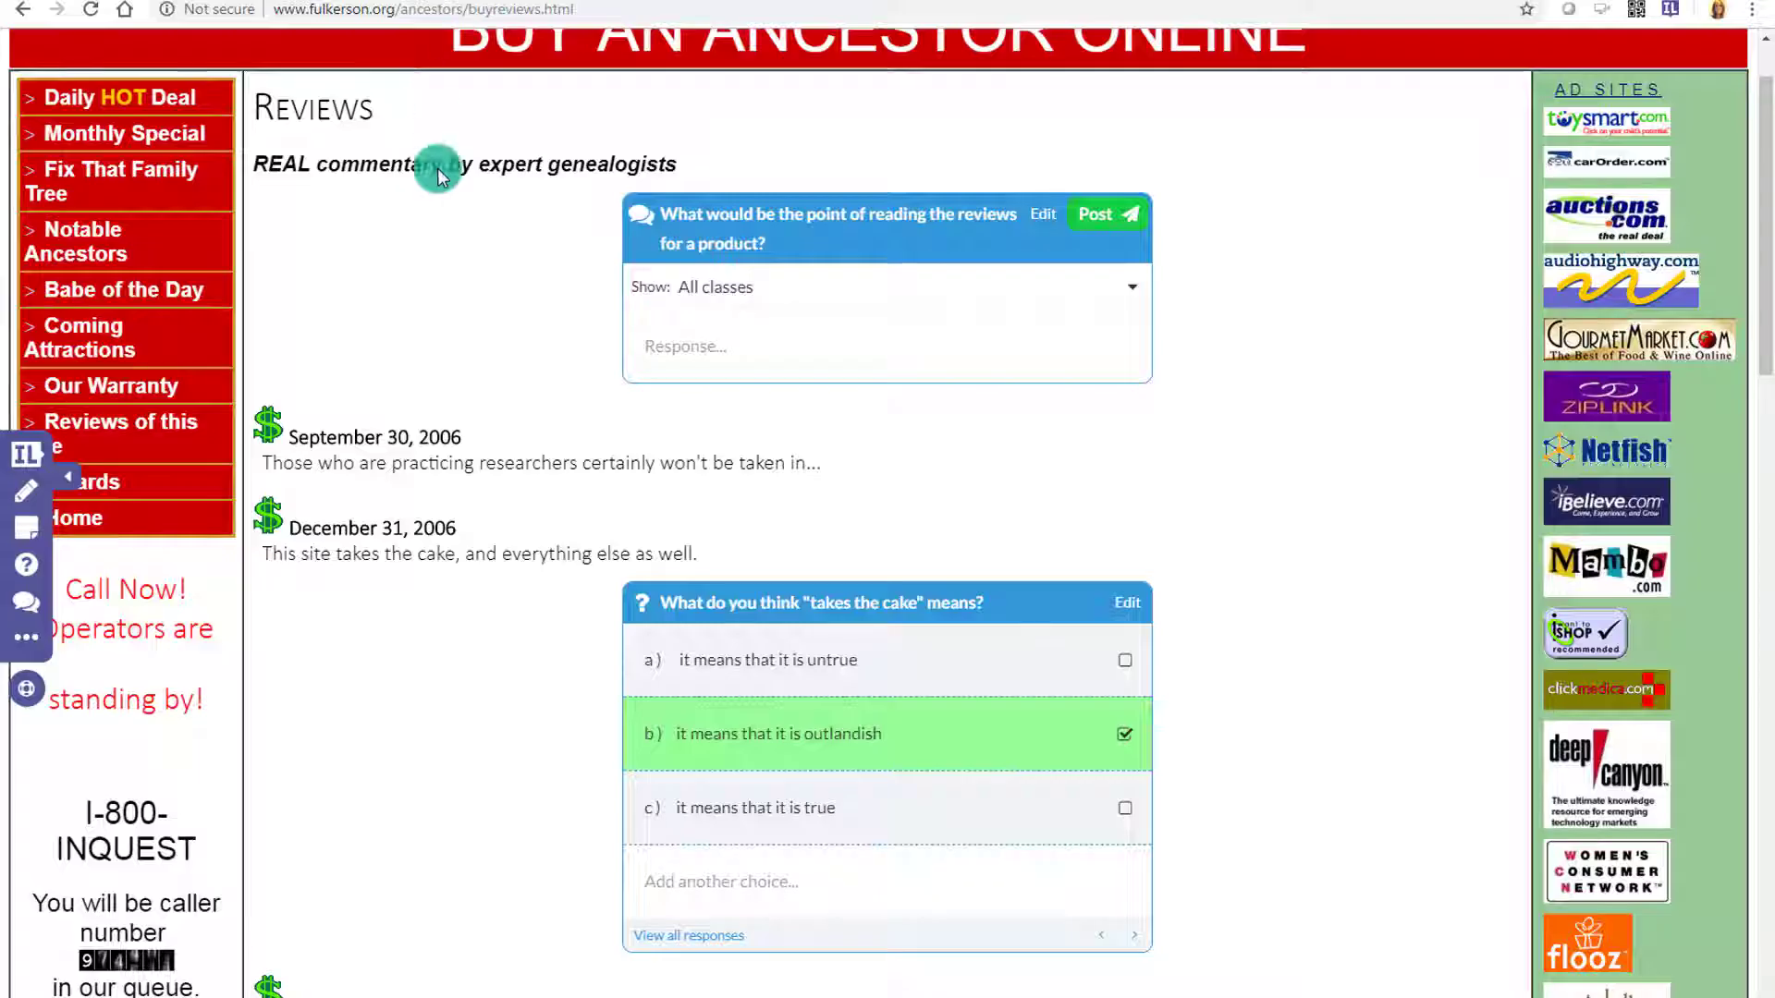
# Assign the other Buy an Ancestor Online lesson, which has no class yet, to EDUC 101 from the dashboard
pyautogui.scroll(1, 597, 514)
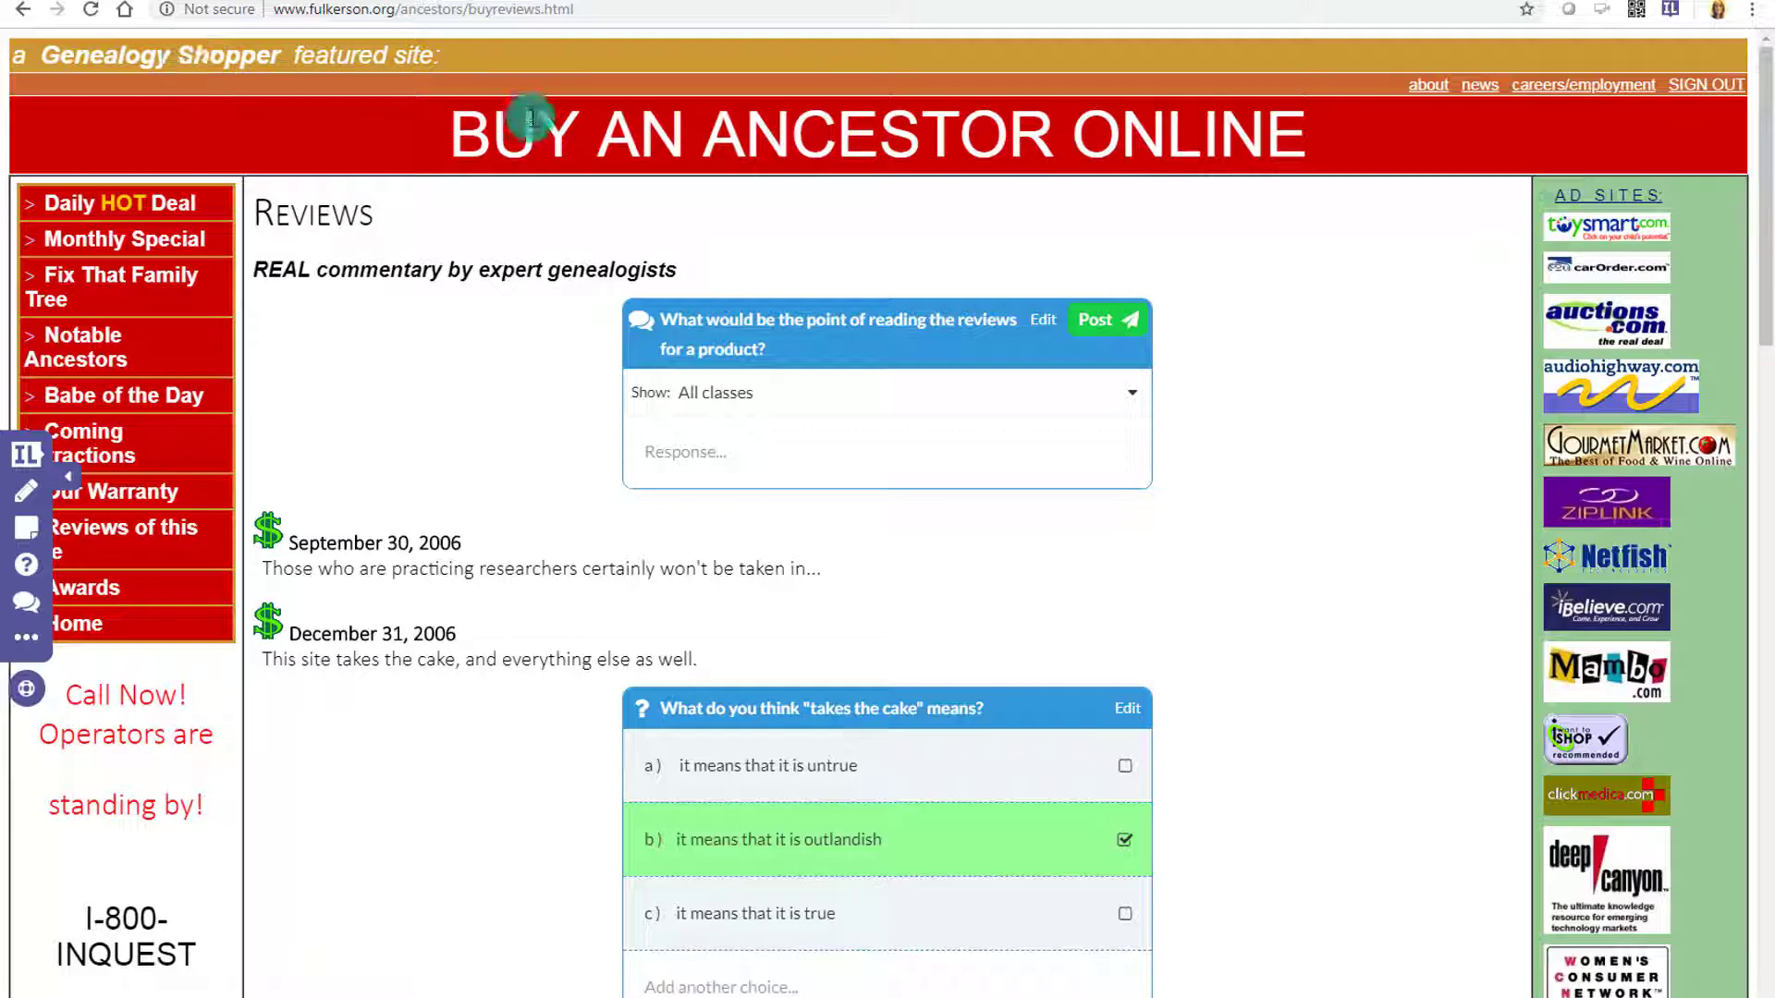
pyautogui.click(165, 213)
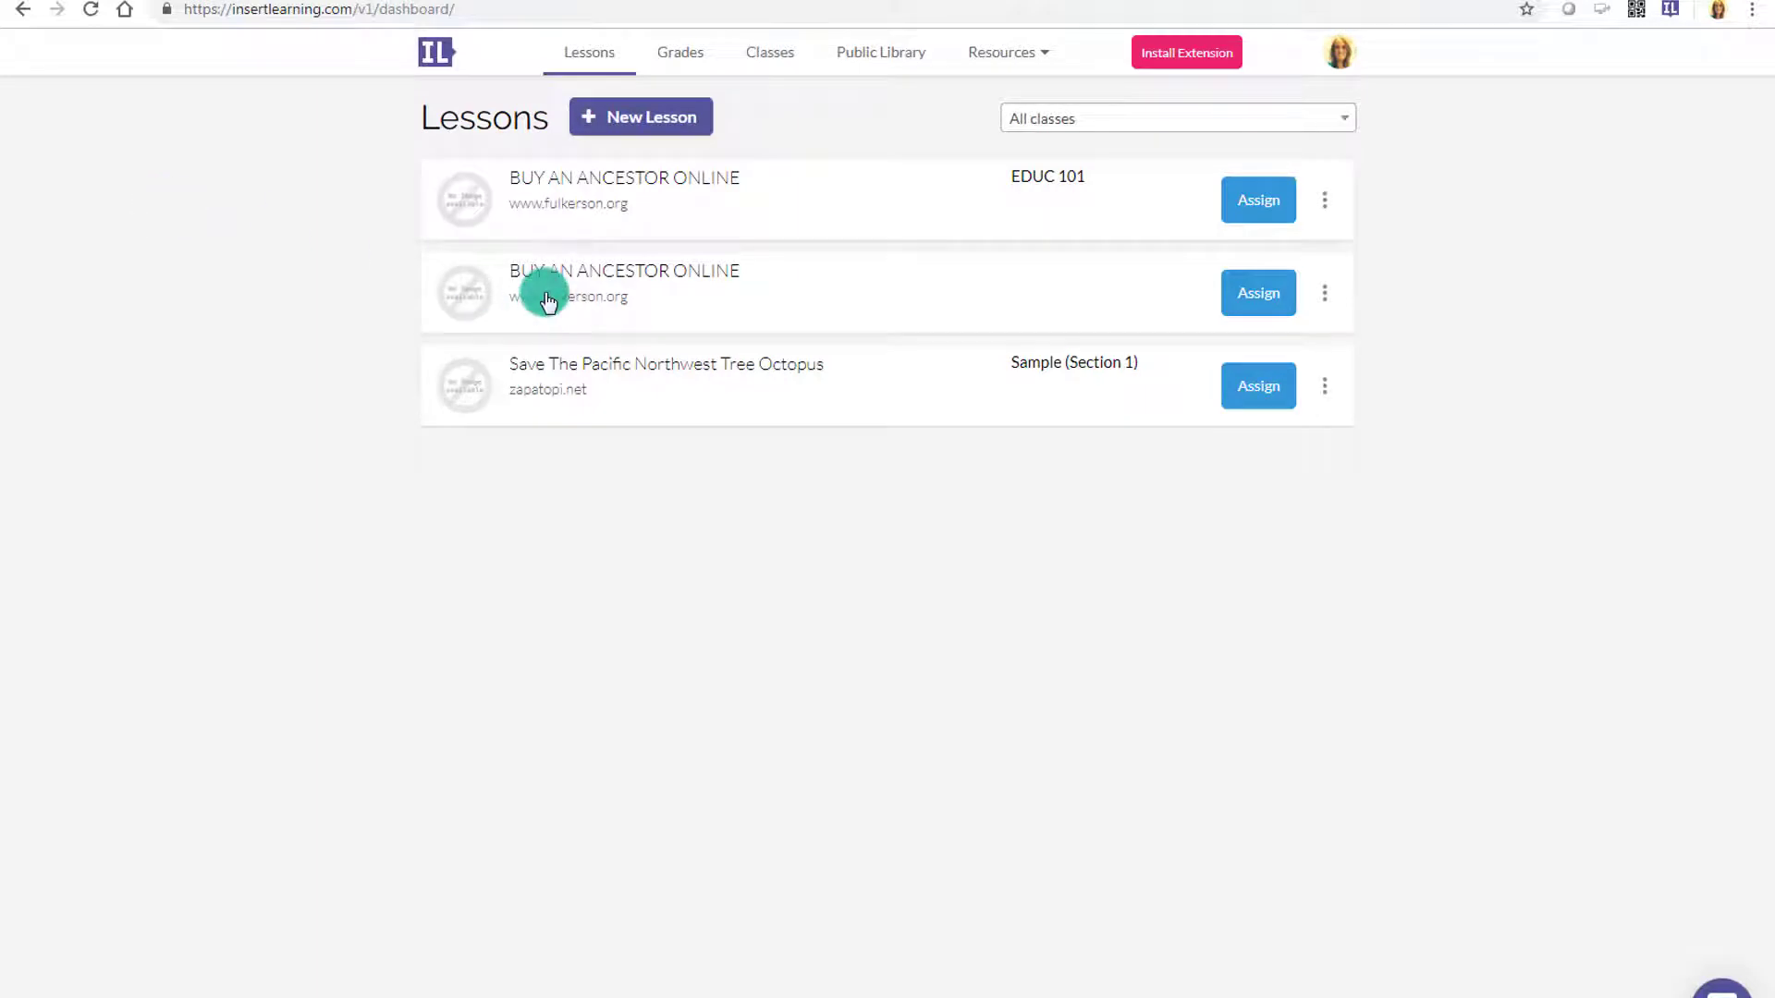
pyautogui.click(1243, 305)
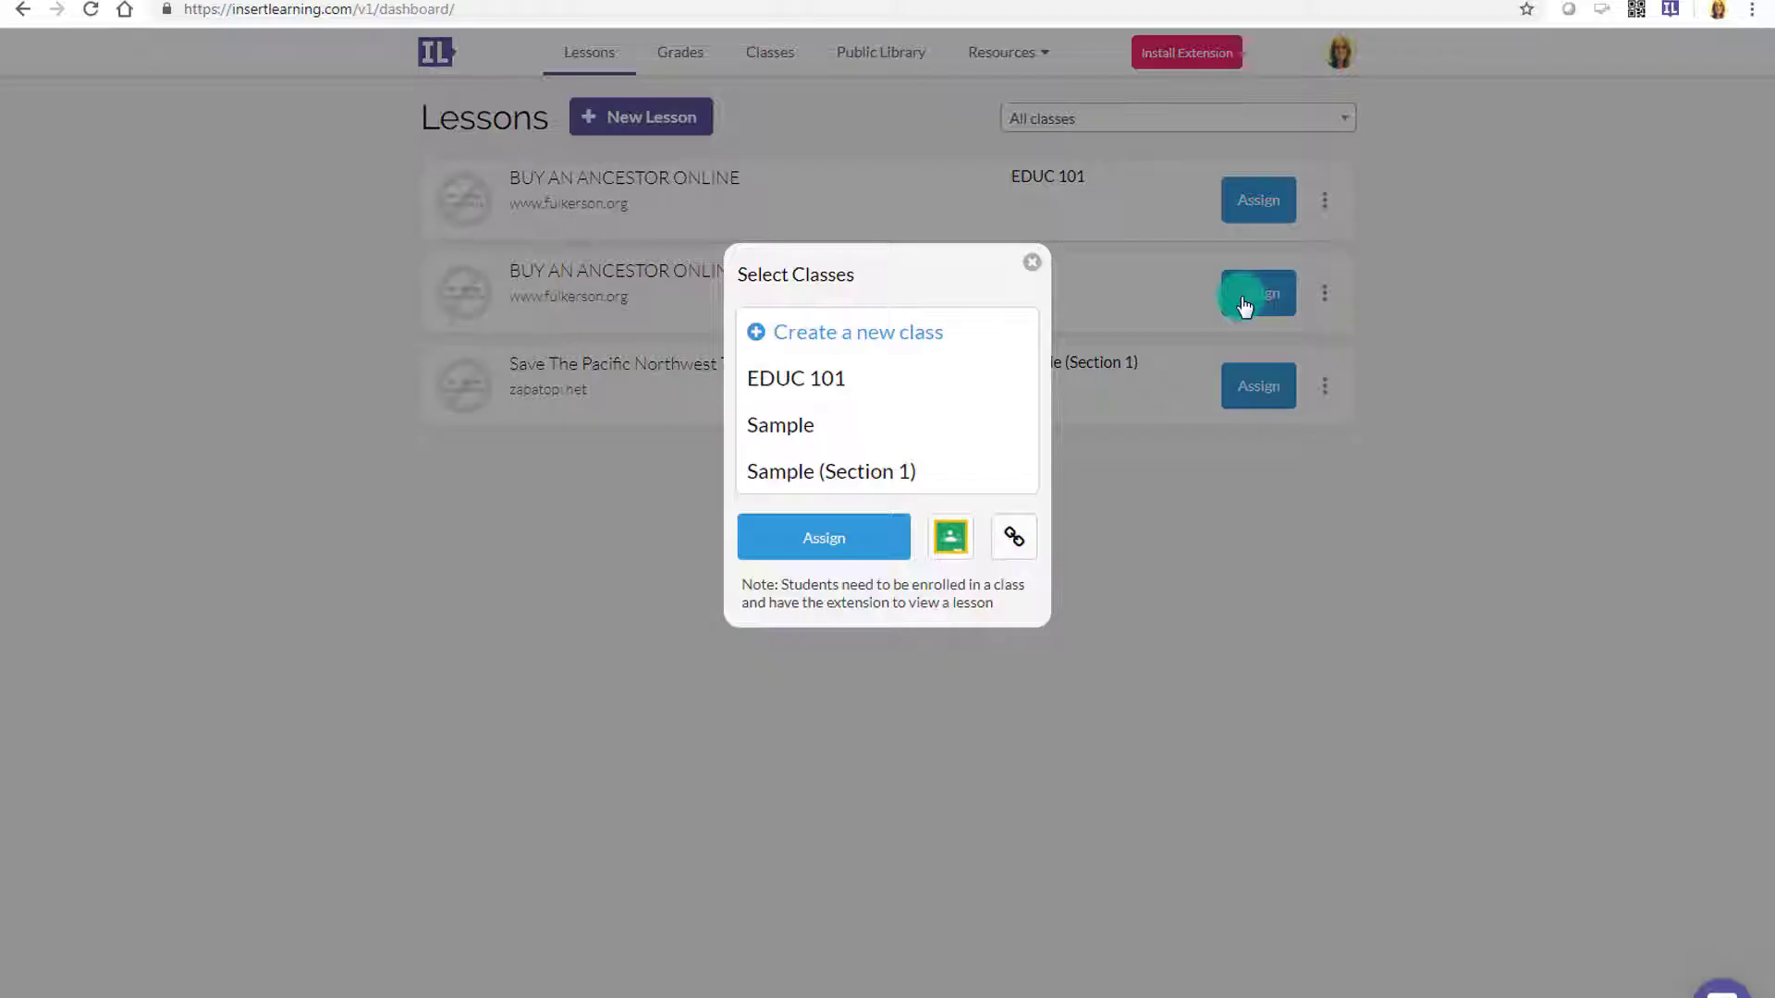
pyautogui.click(832, 381)
pyautogui.click(852, 552)
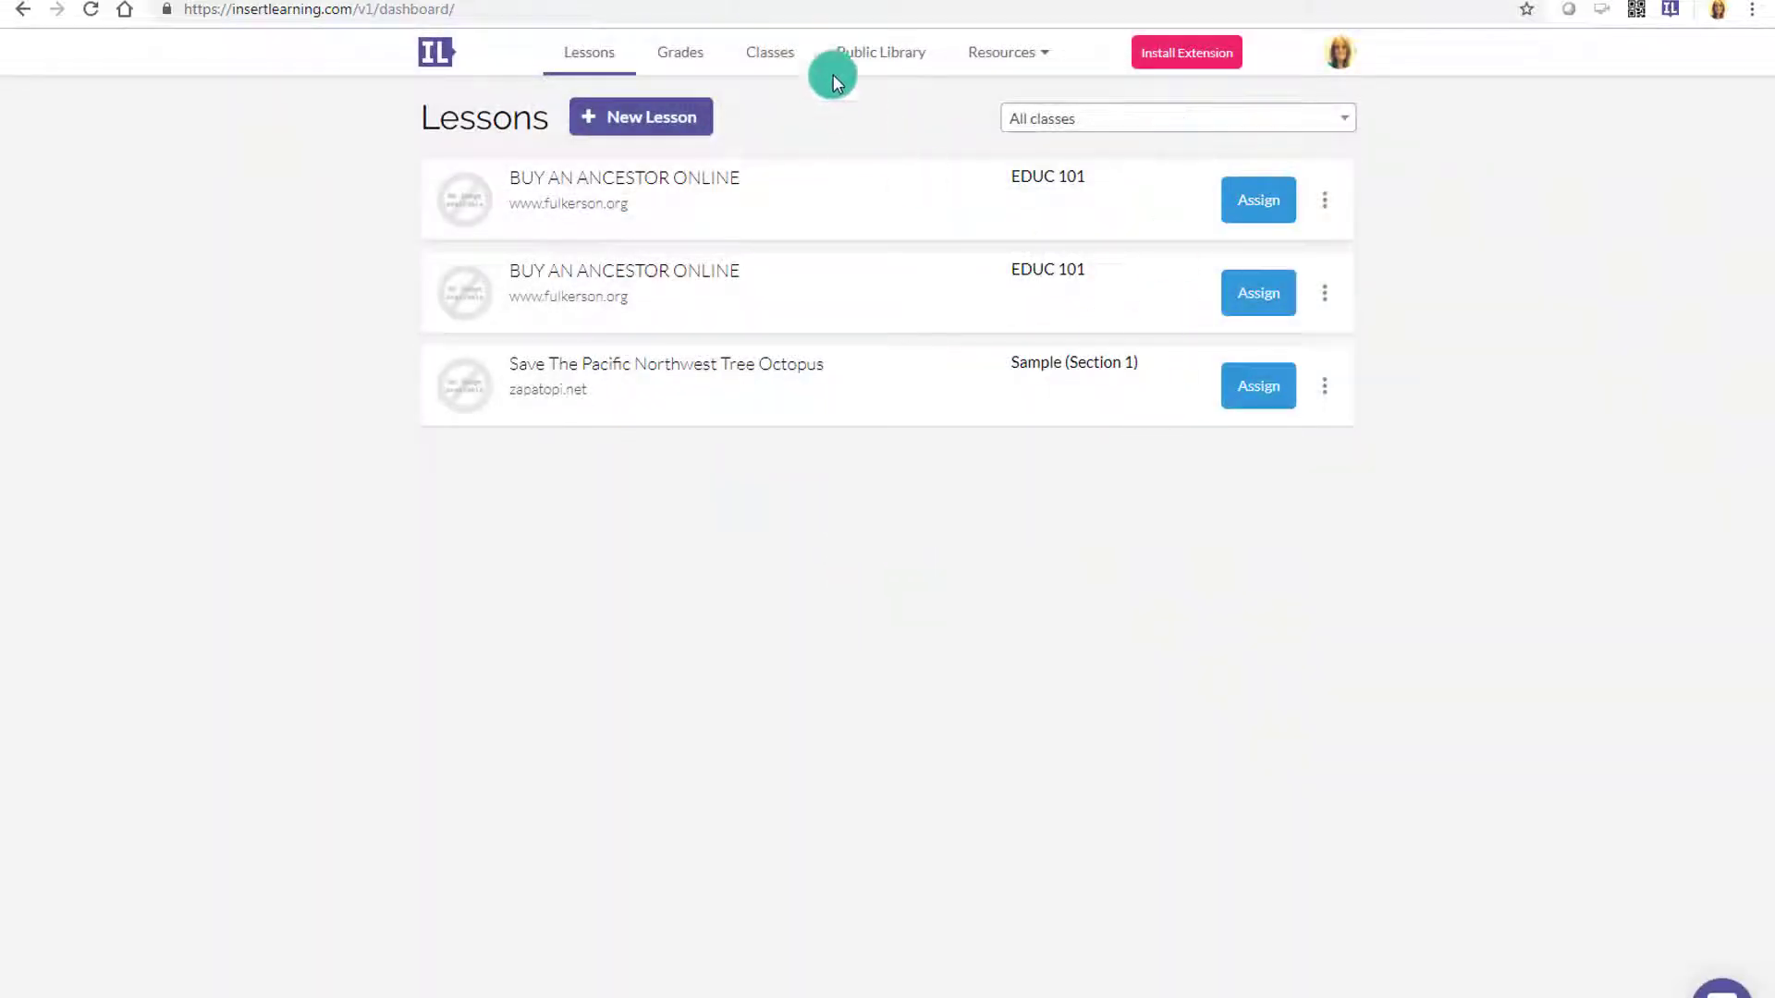
# Browse the Buy an Ancestor Online site from its home page to the Notable Ancestors page
pyautogui.click(641, 2)
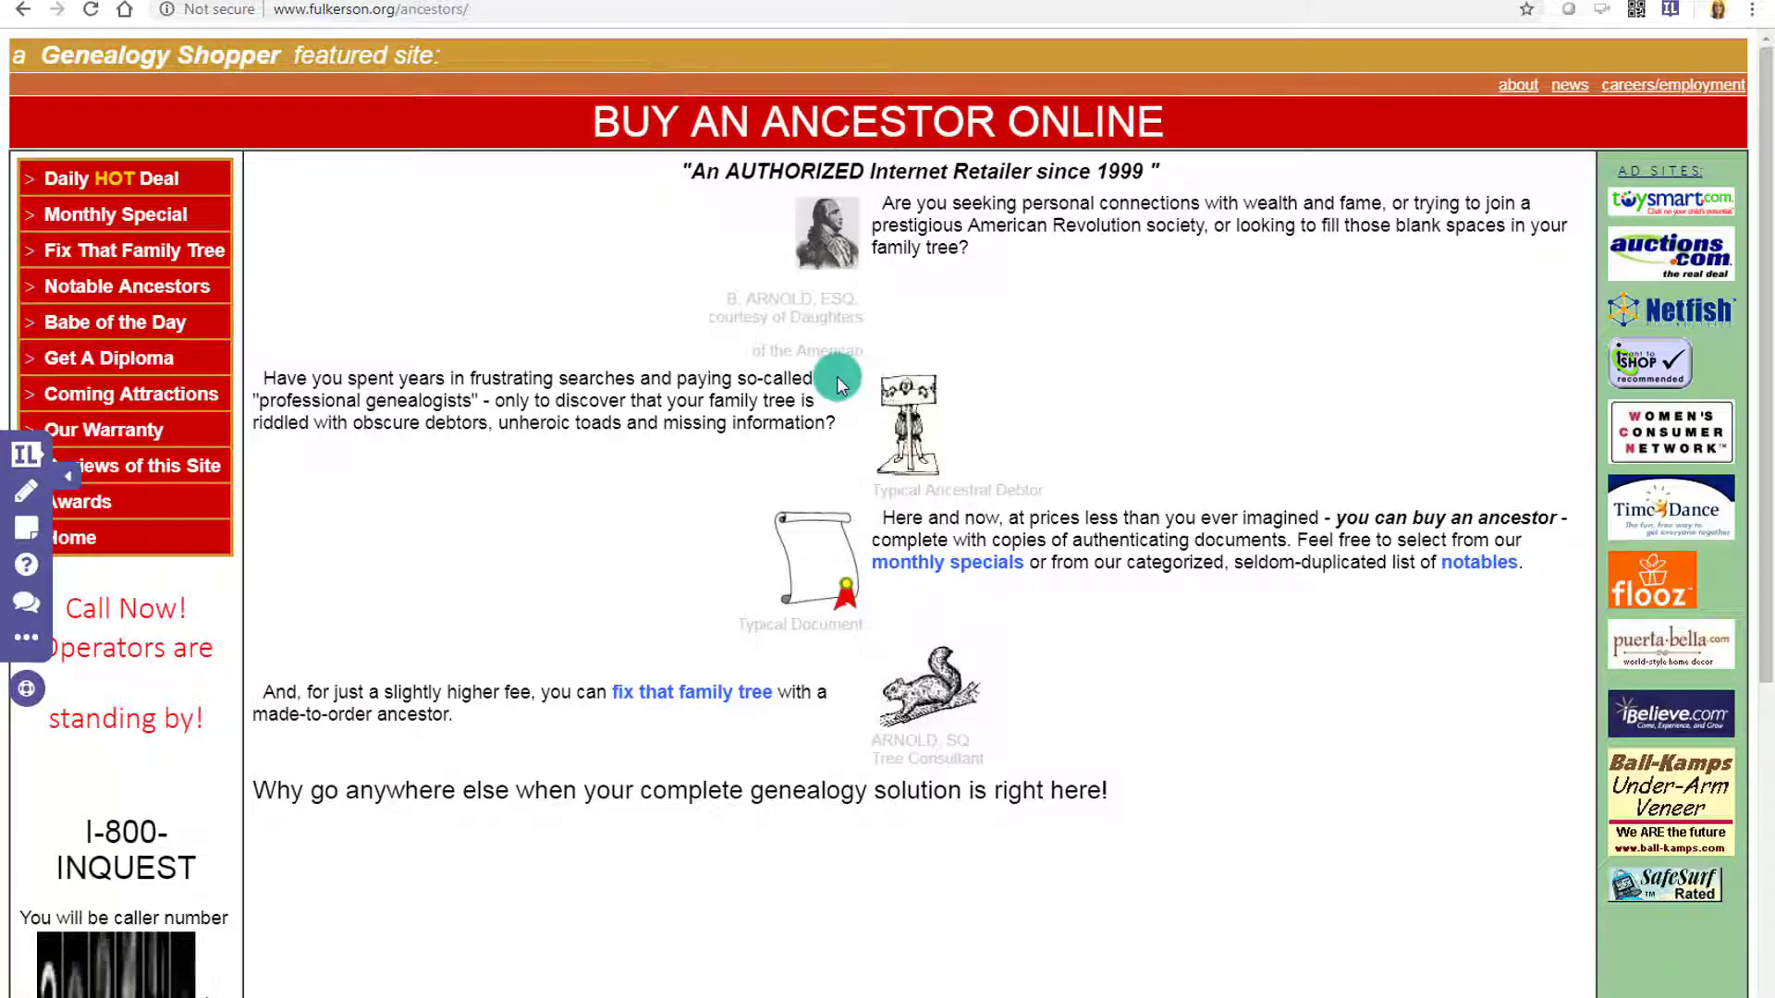
pyautogui.click(169, 292)
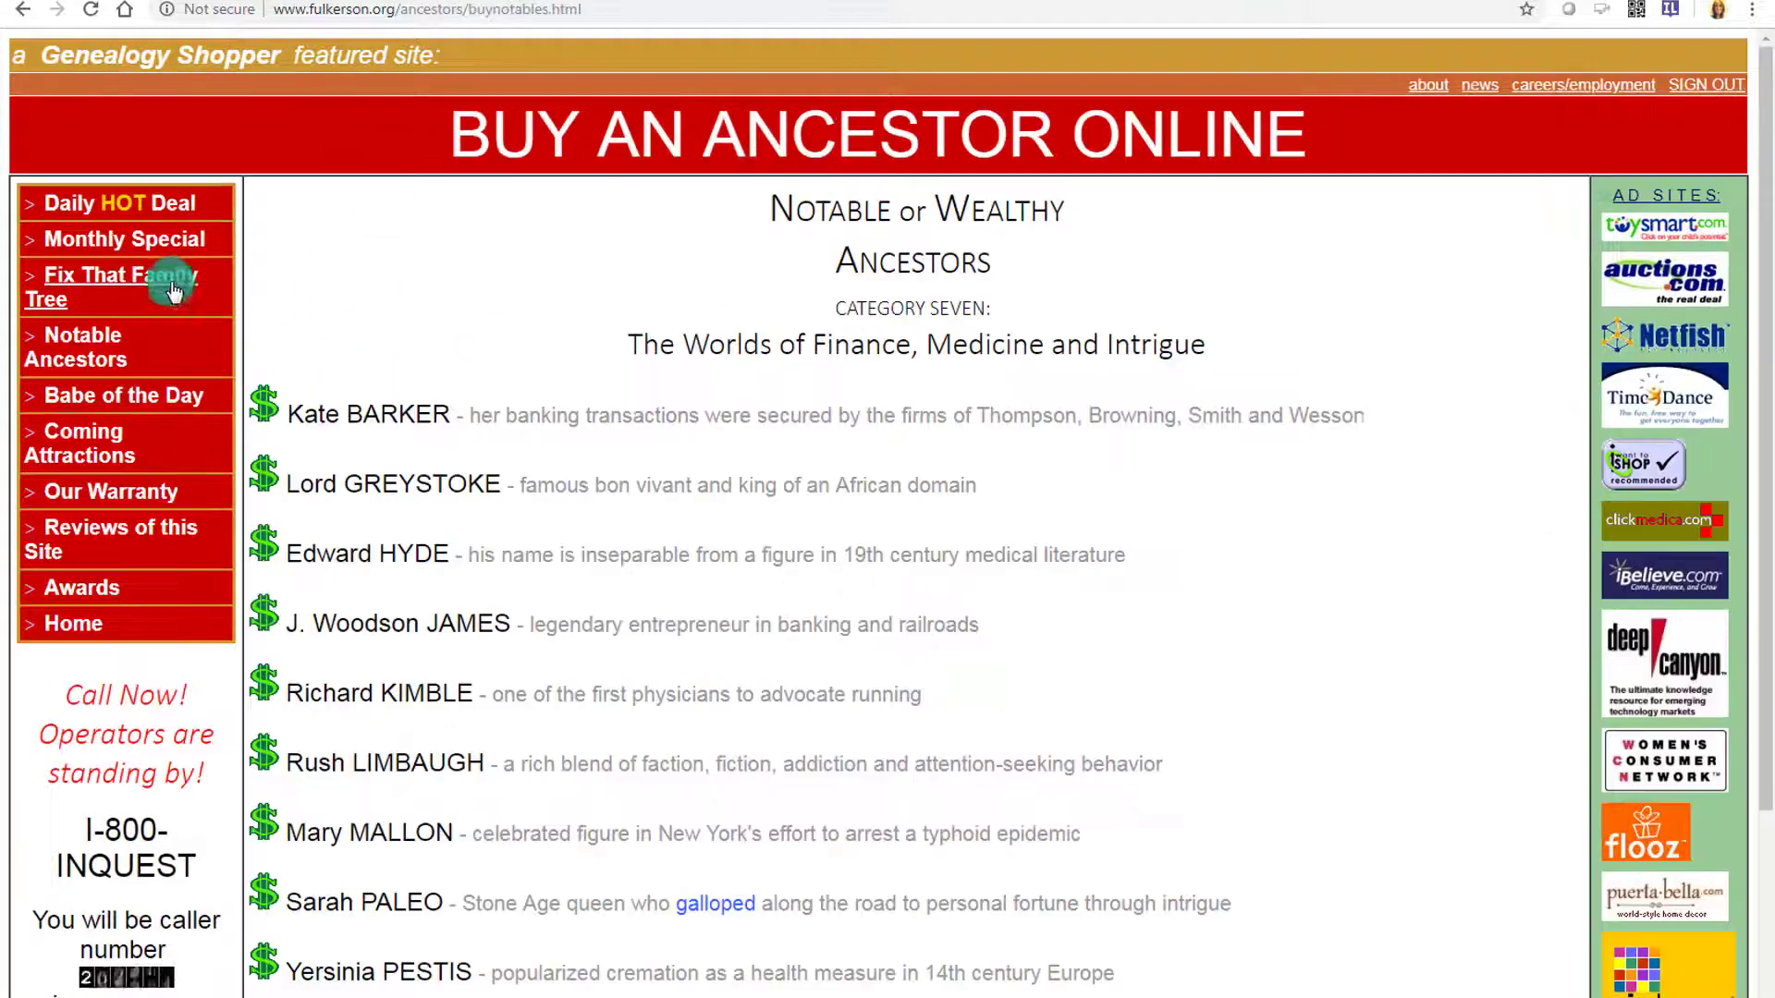
pyautogui.click(101, 396)
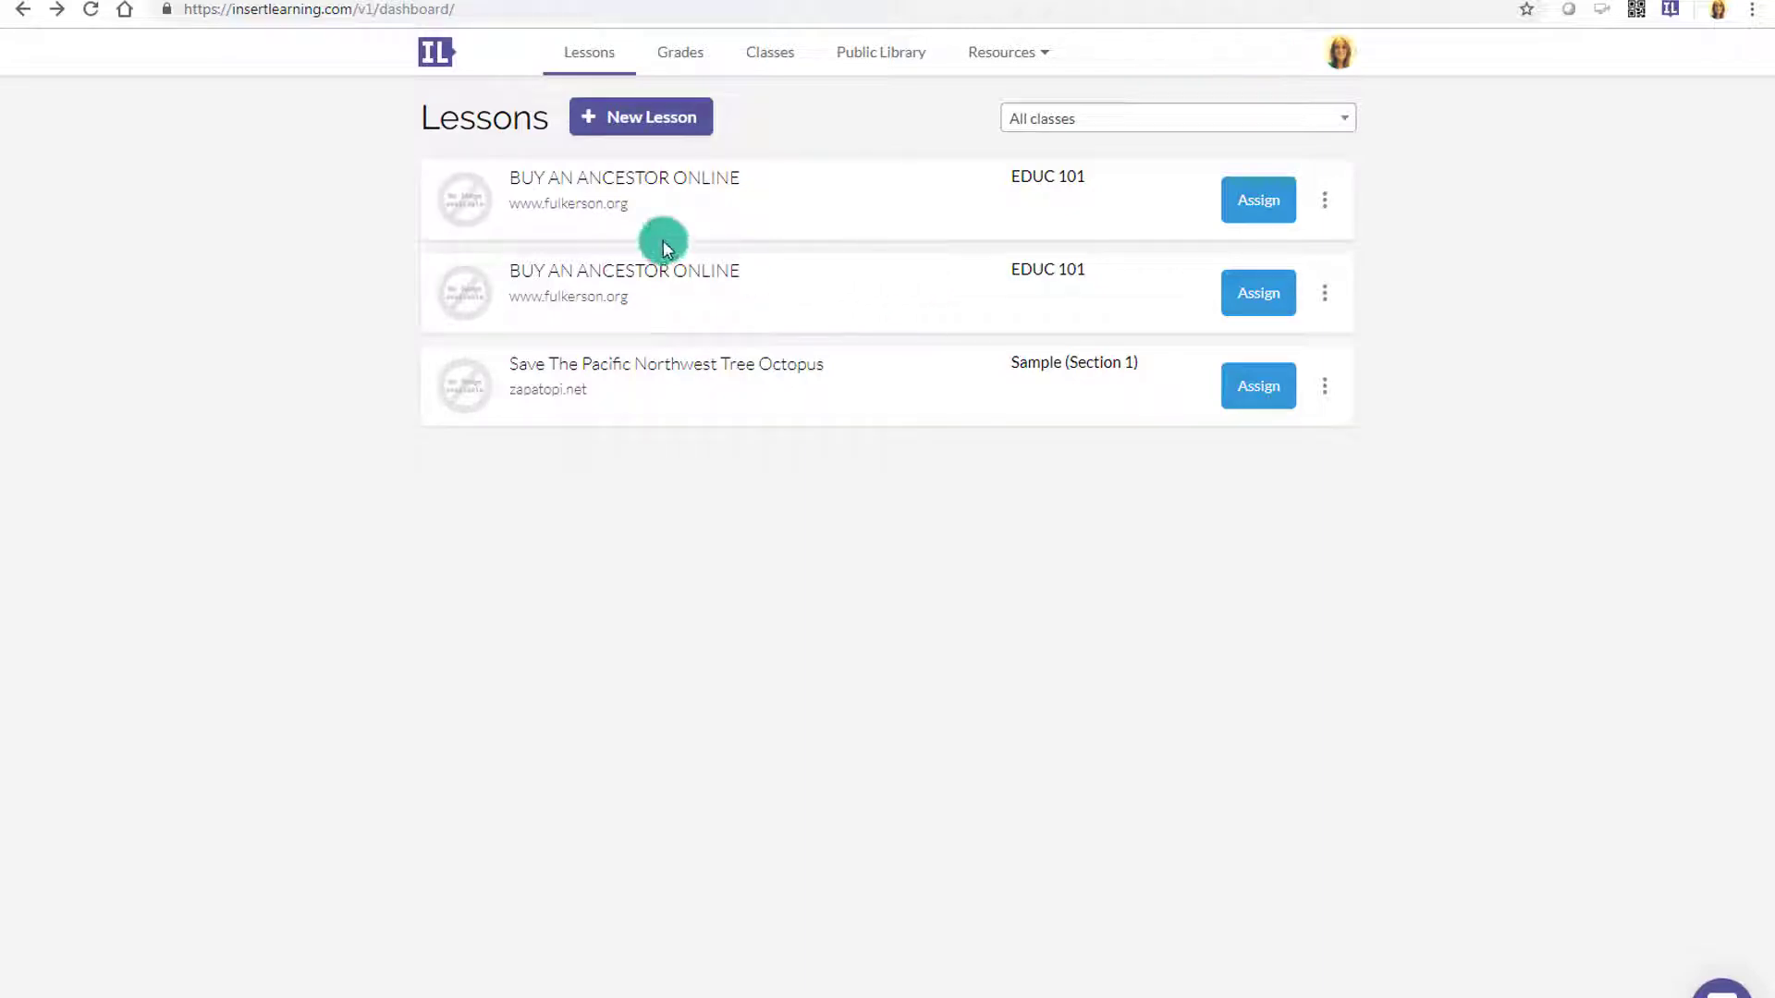
# Open both Buy an Ancestor Online lessons from the dashboard and look through their inserted notes, questions and discussion
pyautogui.click(648, 277)
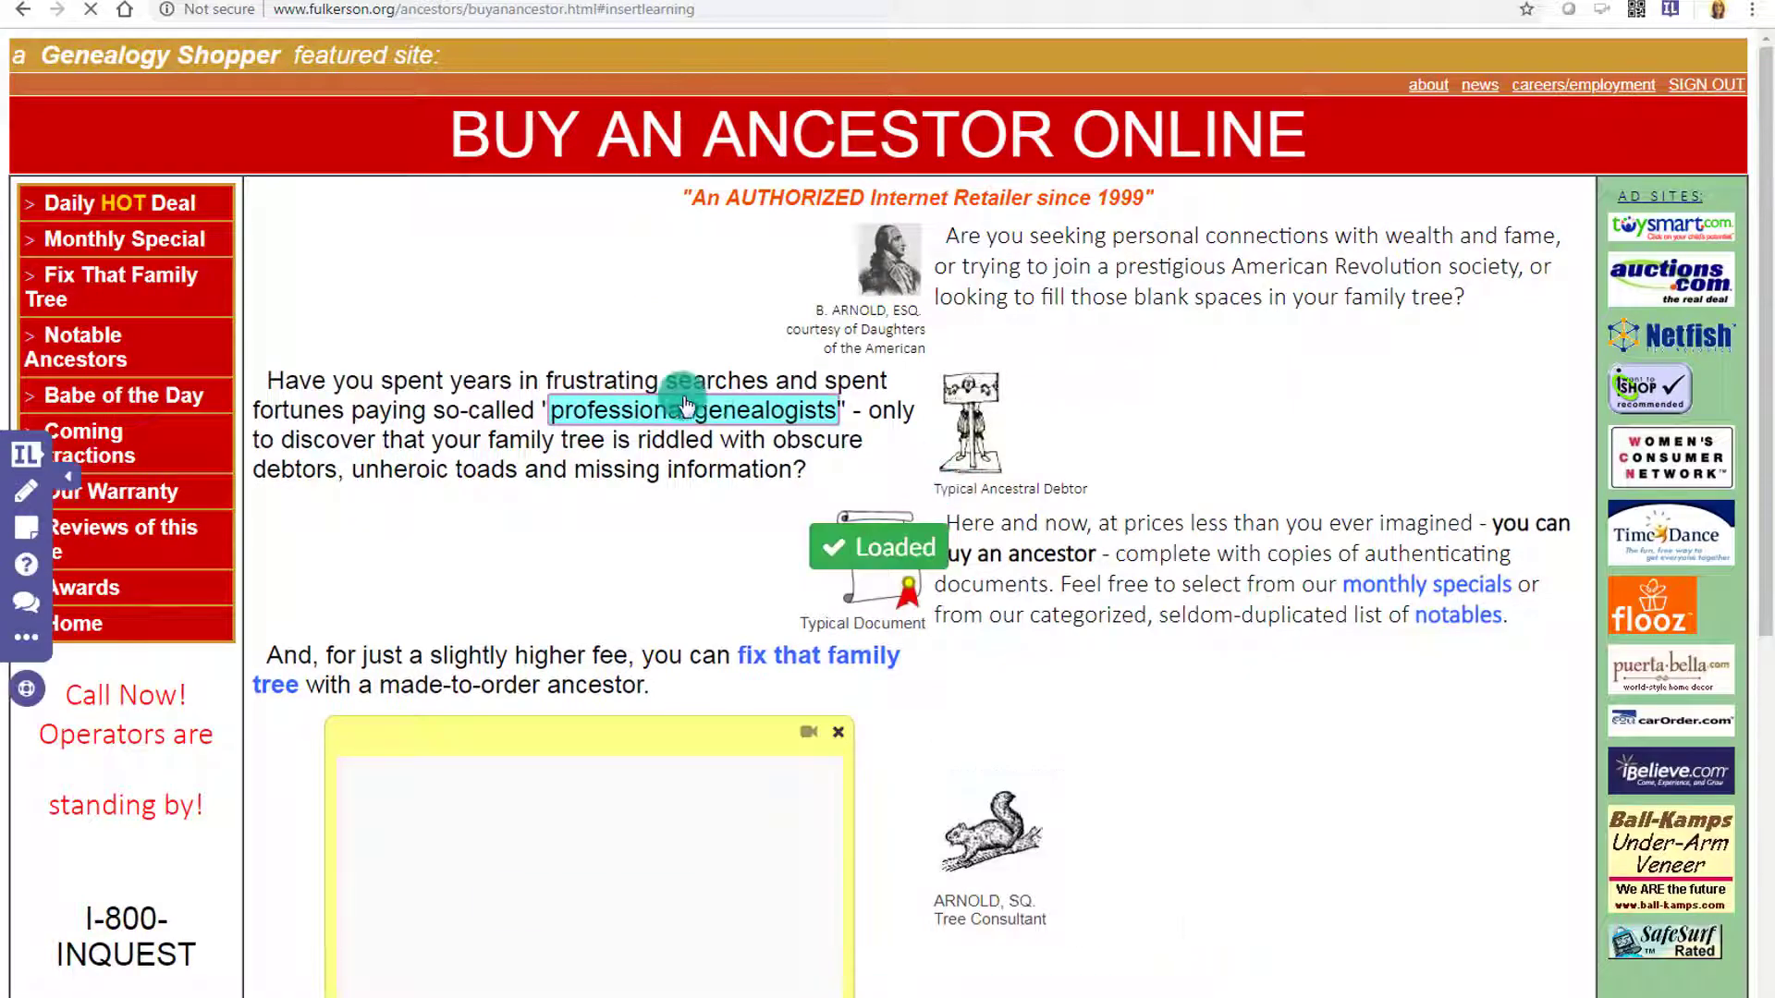
pyautogui.scroll(-6, 564, 811)
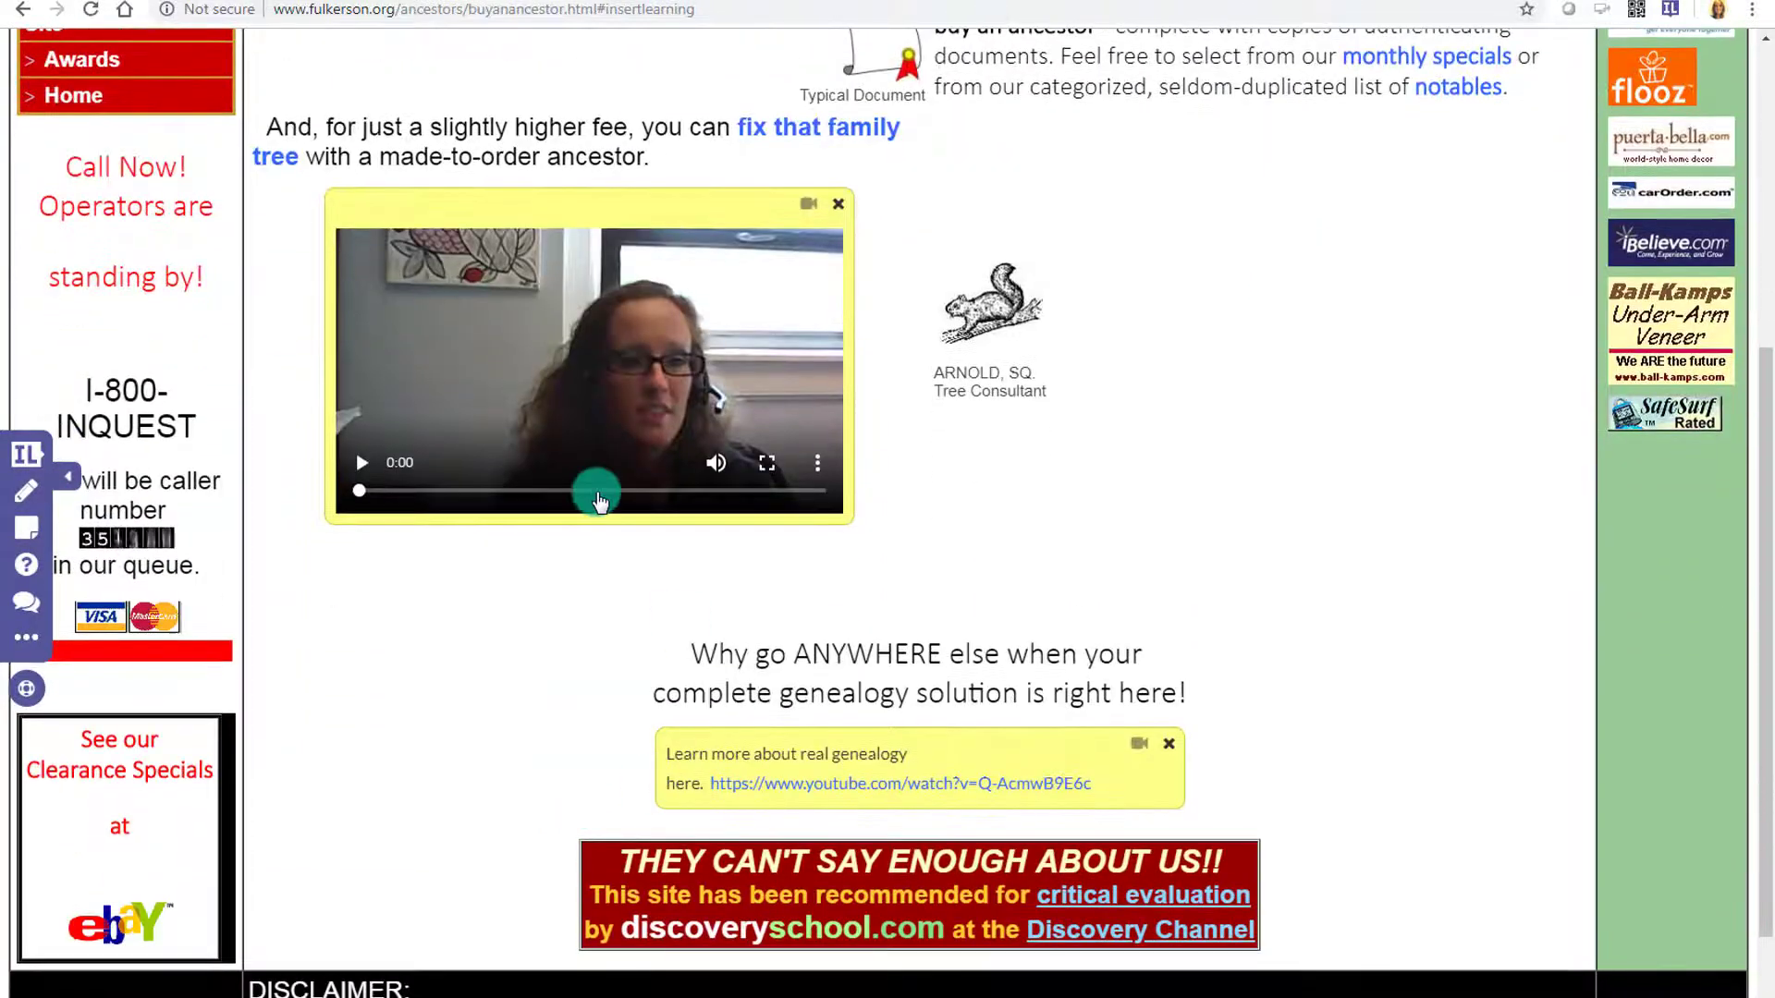
pyautogui.scroll(6, 594, 491)
pyautogui.click(24, 12)
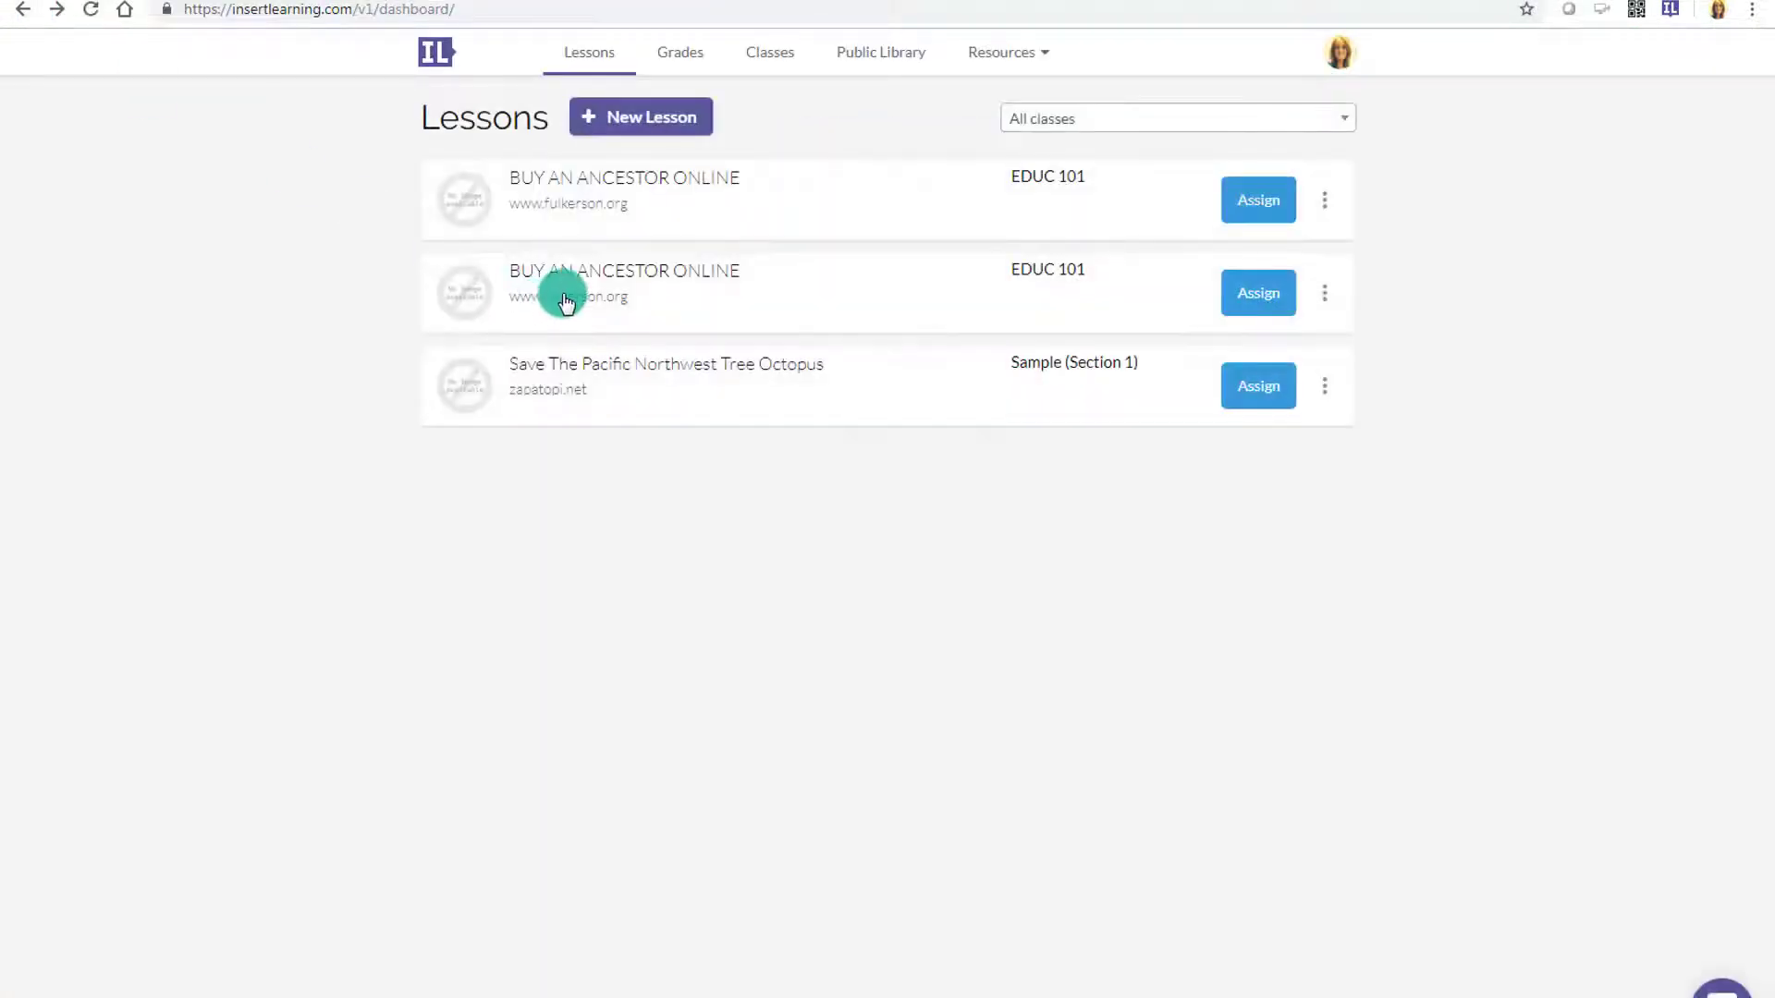
pyautogui.click(564, 231)
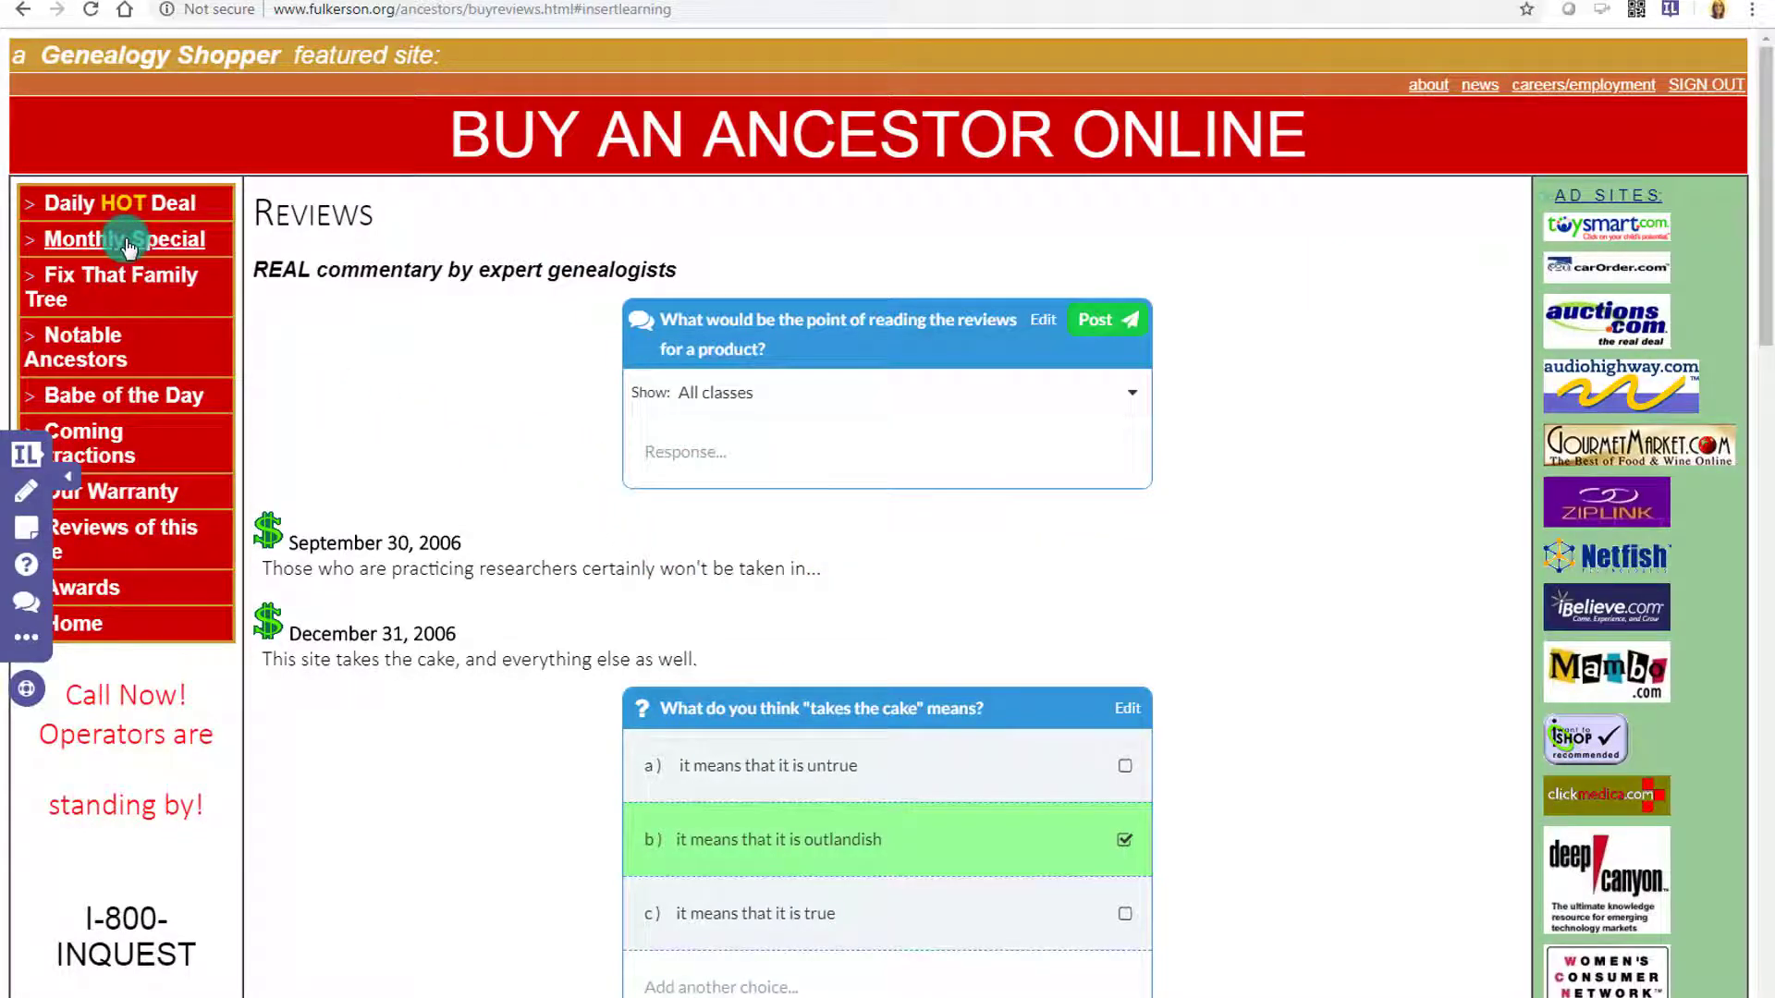
pyautogui.click(14, 13)
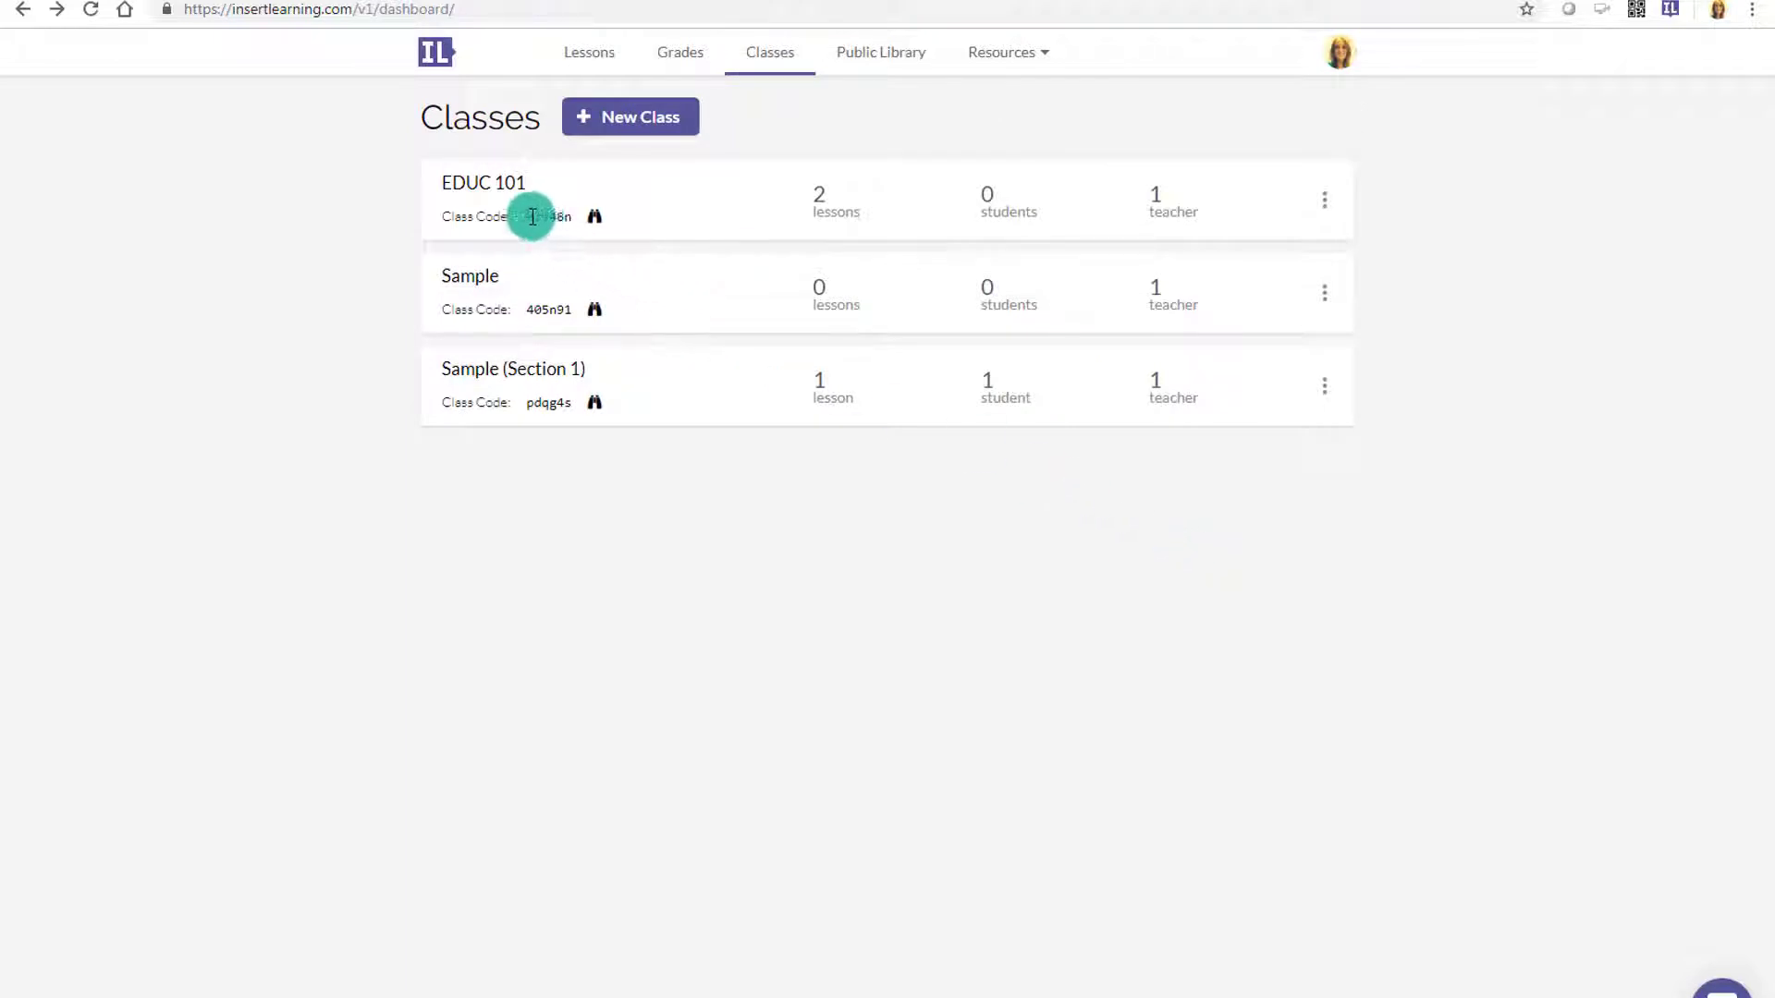
# Copy the class code of the EDUC 101 class
pyautogui.moveTo(529, 219); pyautogui.dragTo(552, 219)
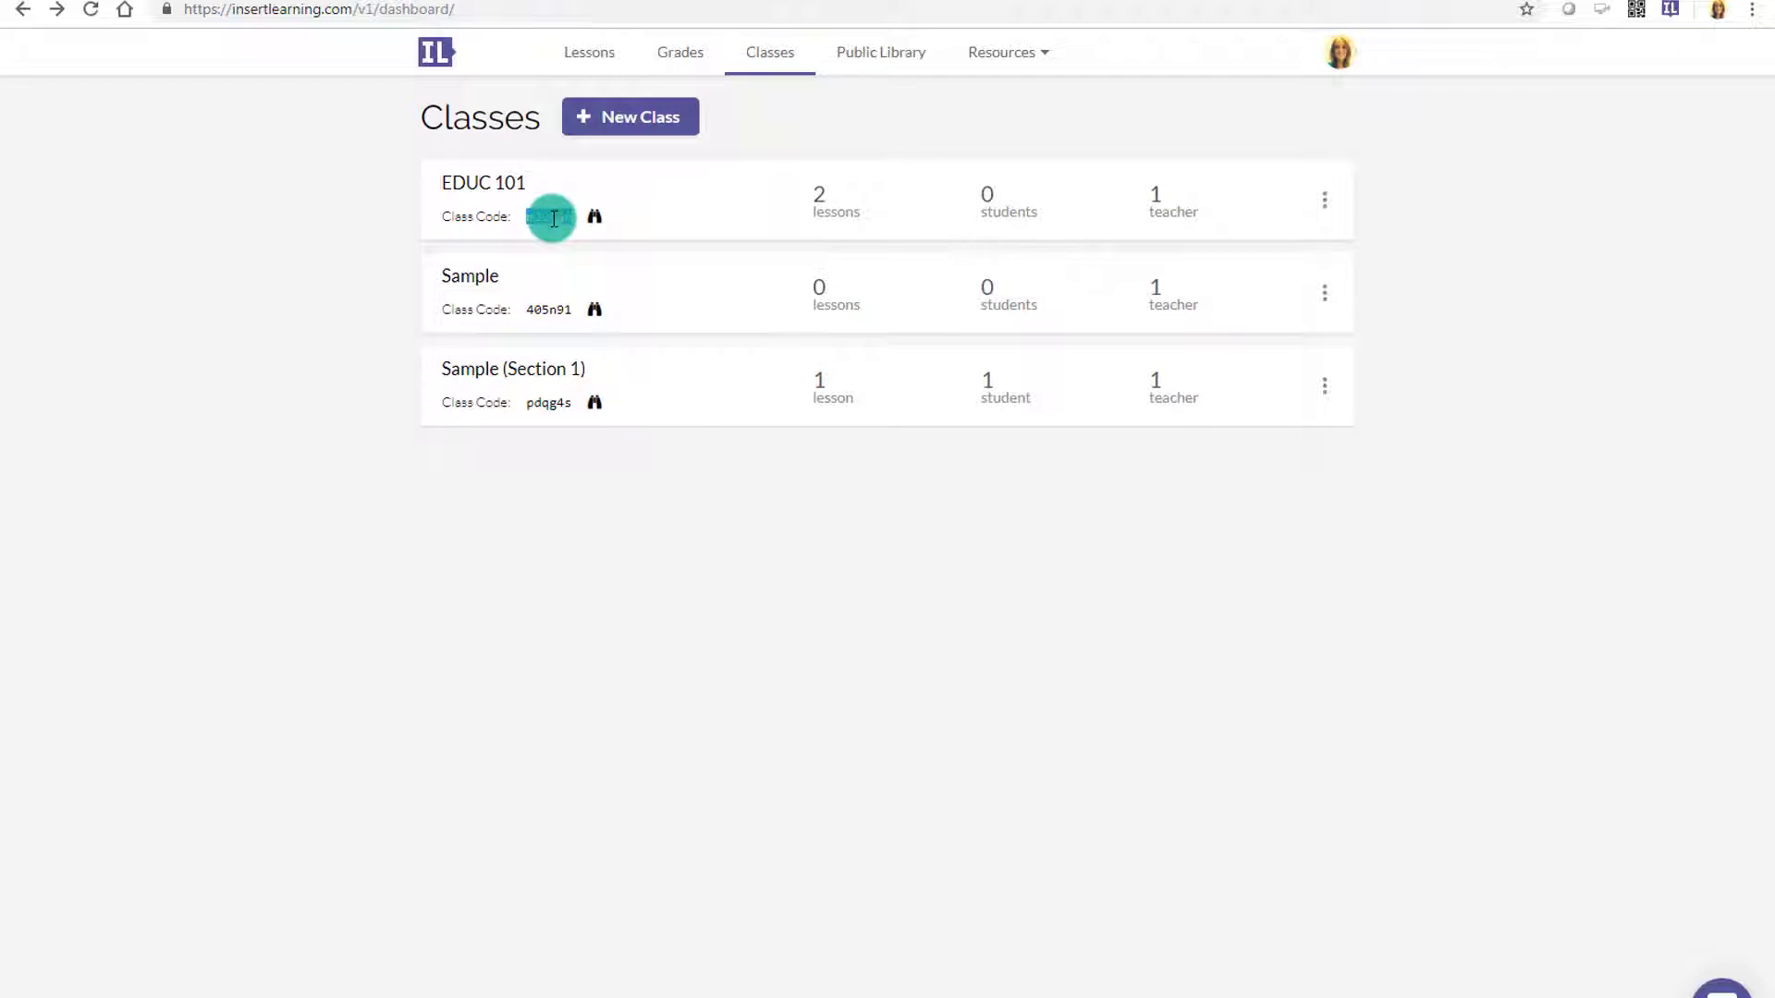
pyautogui.rightClick(554, 220)
pyautogui.click(562, 236)
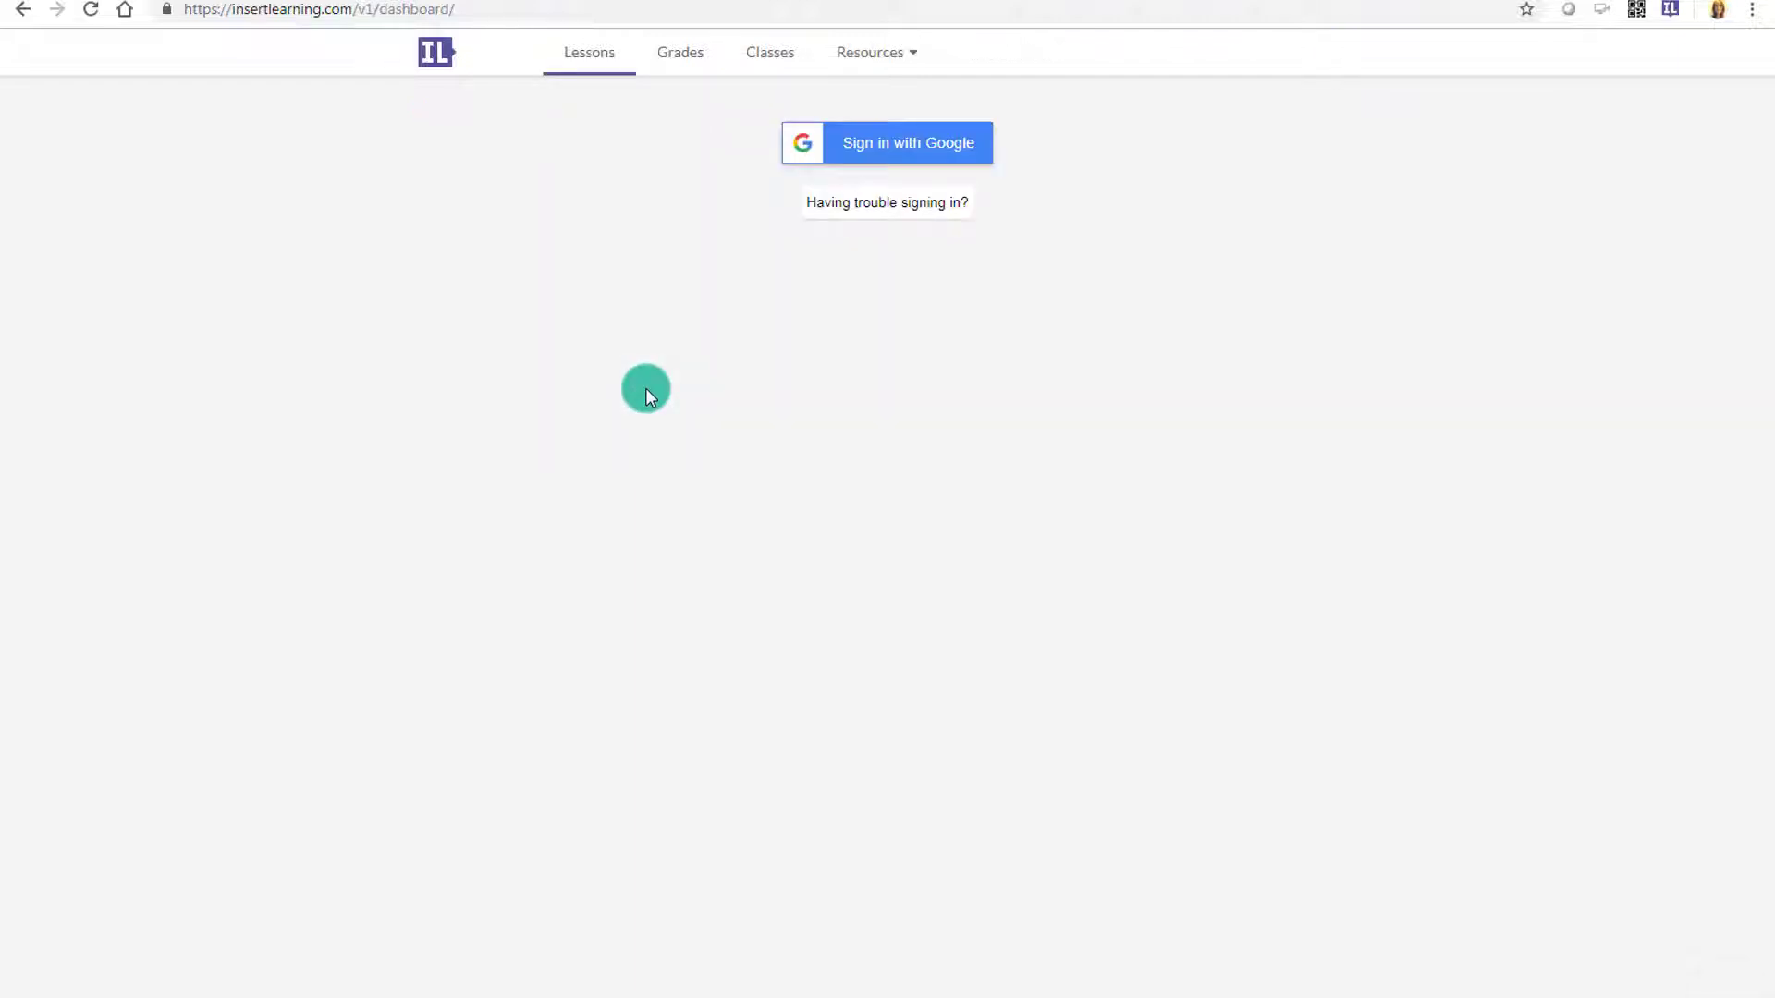
# Sign in to the student account with Google and enroll in EDUC 101 by pasting the copied class code
pyautogui.click(889, 147)
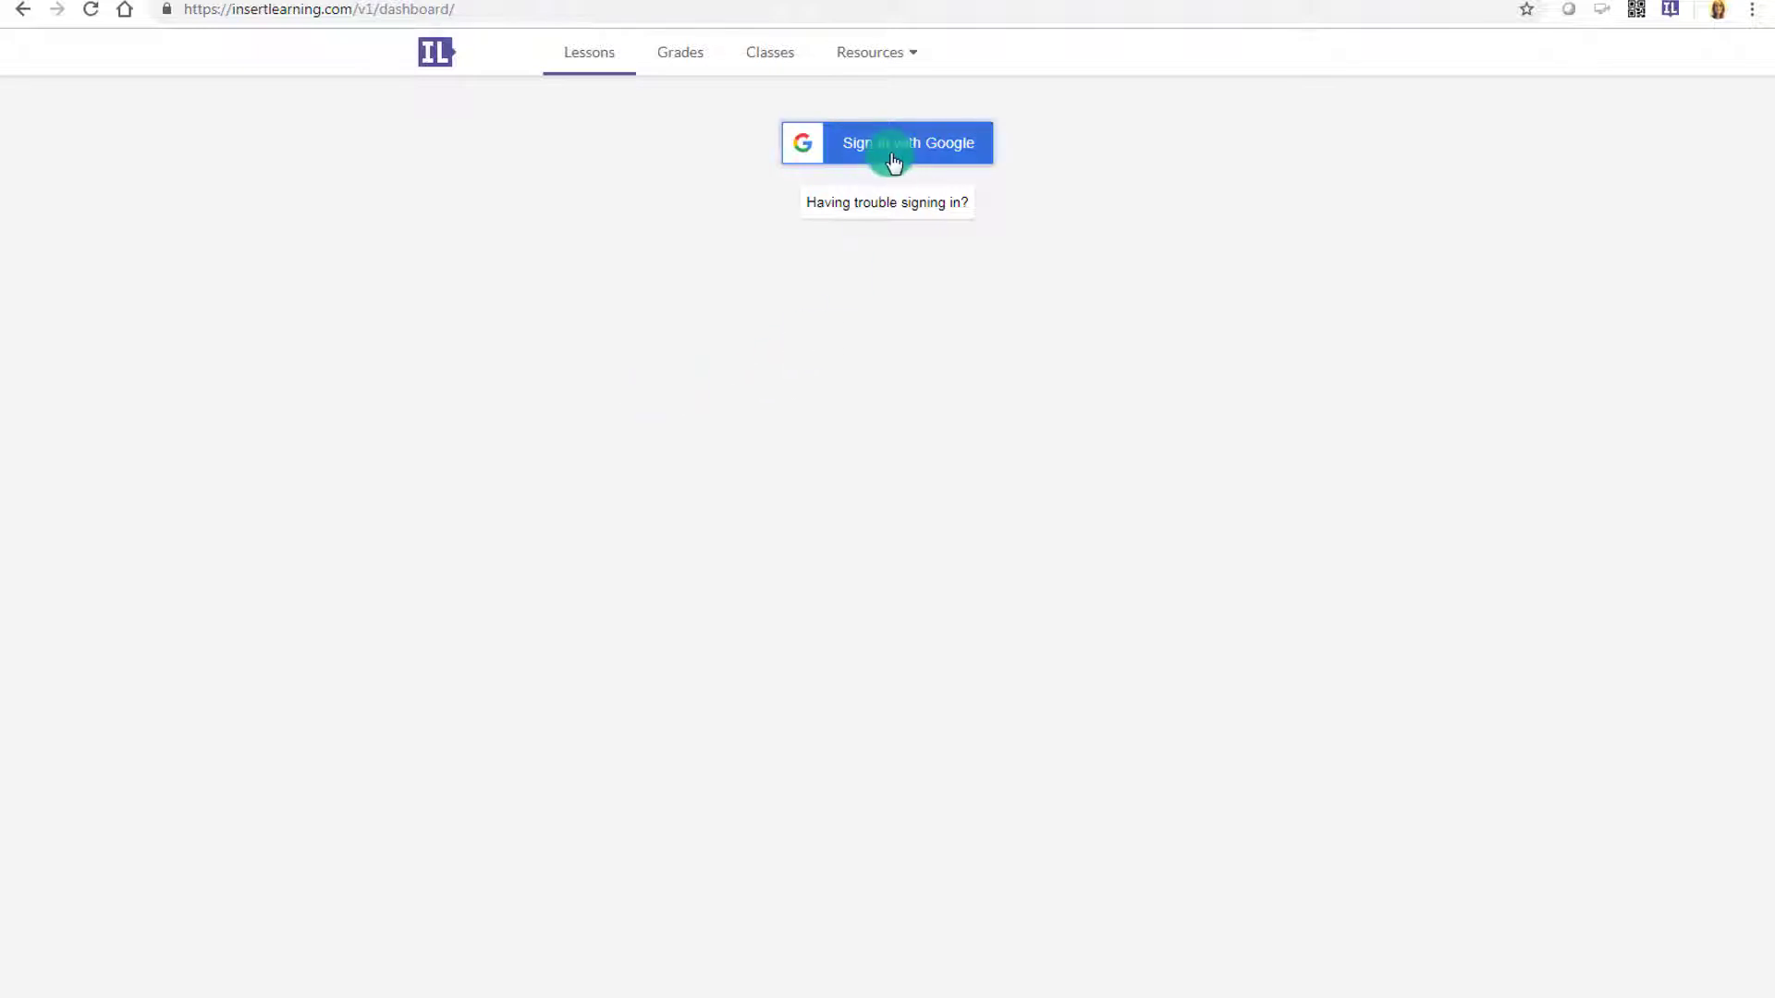
pyautogui.moveTo(1270, 207); pyautogui.dragTo(1107, 203)
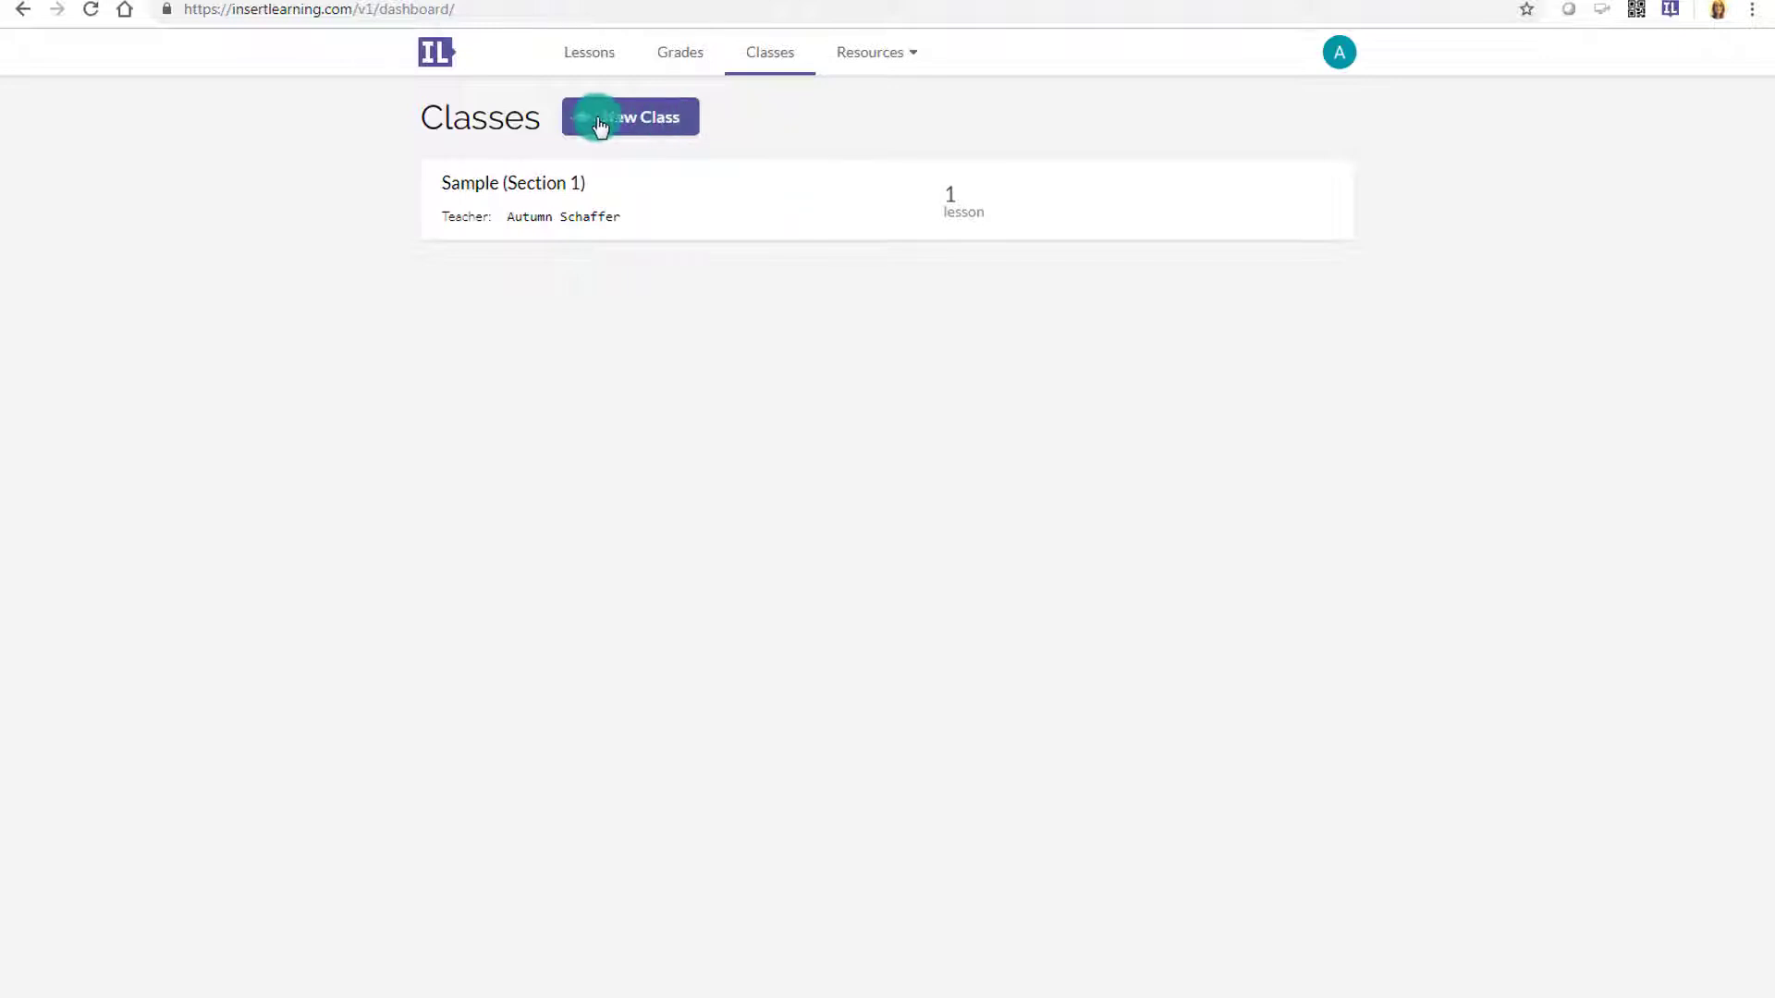
pyautogui.click(680, 115)
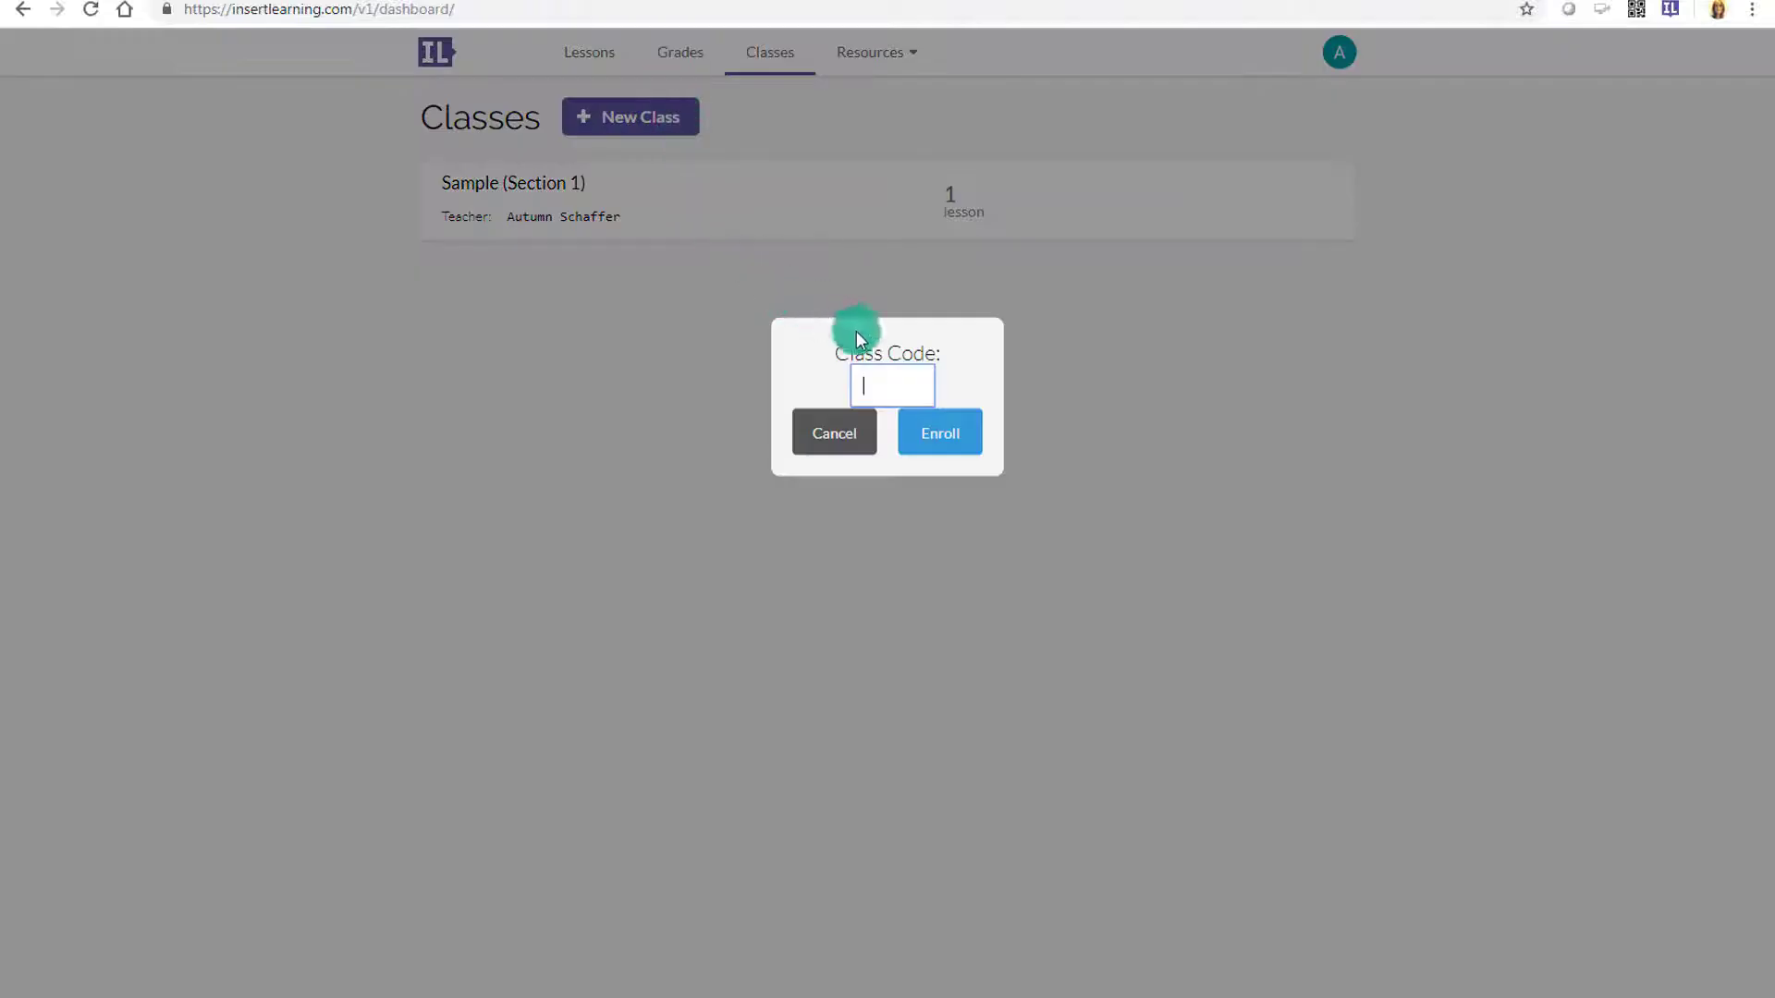
pyautogui.rightClick(878, 389)
pyautogui.click(955, 511)
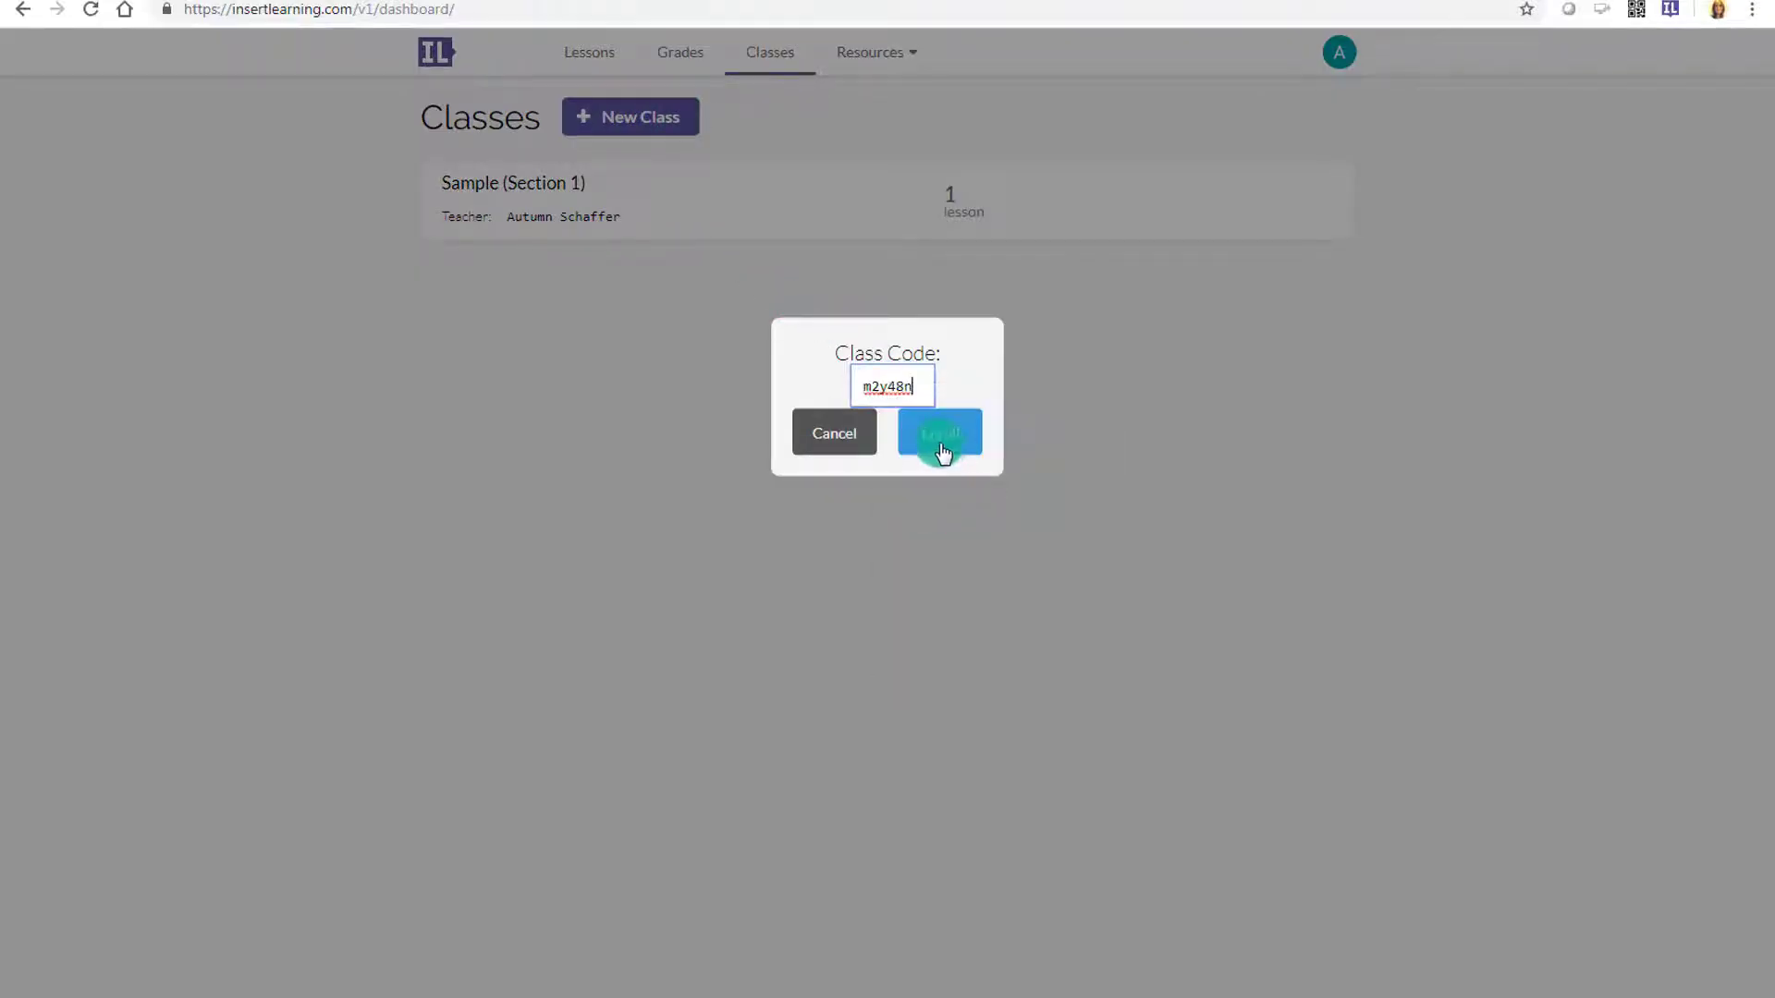
pyautogui.click(941, 451)
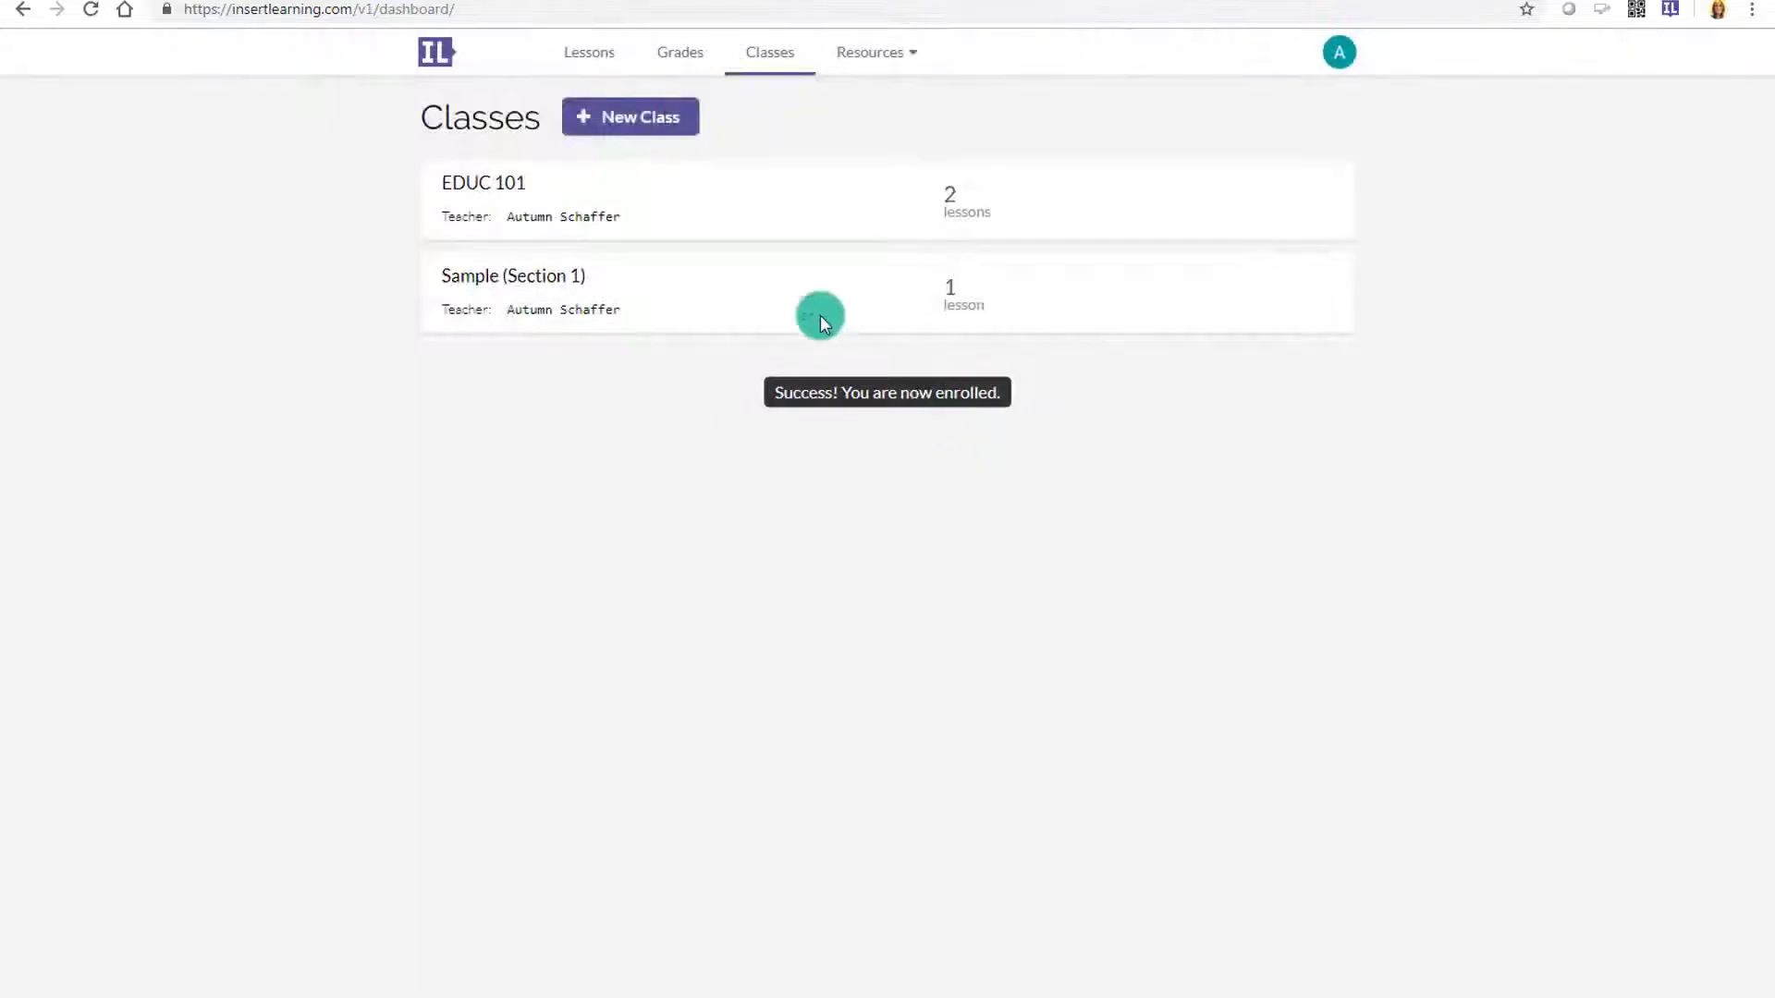
# Open EDUC 101's Reviews lesson and post "You might review them to see if others like the product or if they thought it was quality." in the discussion
pyautogui.click(592, 227)
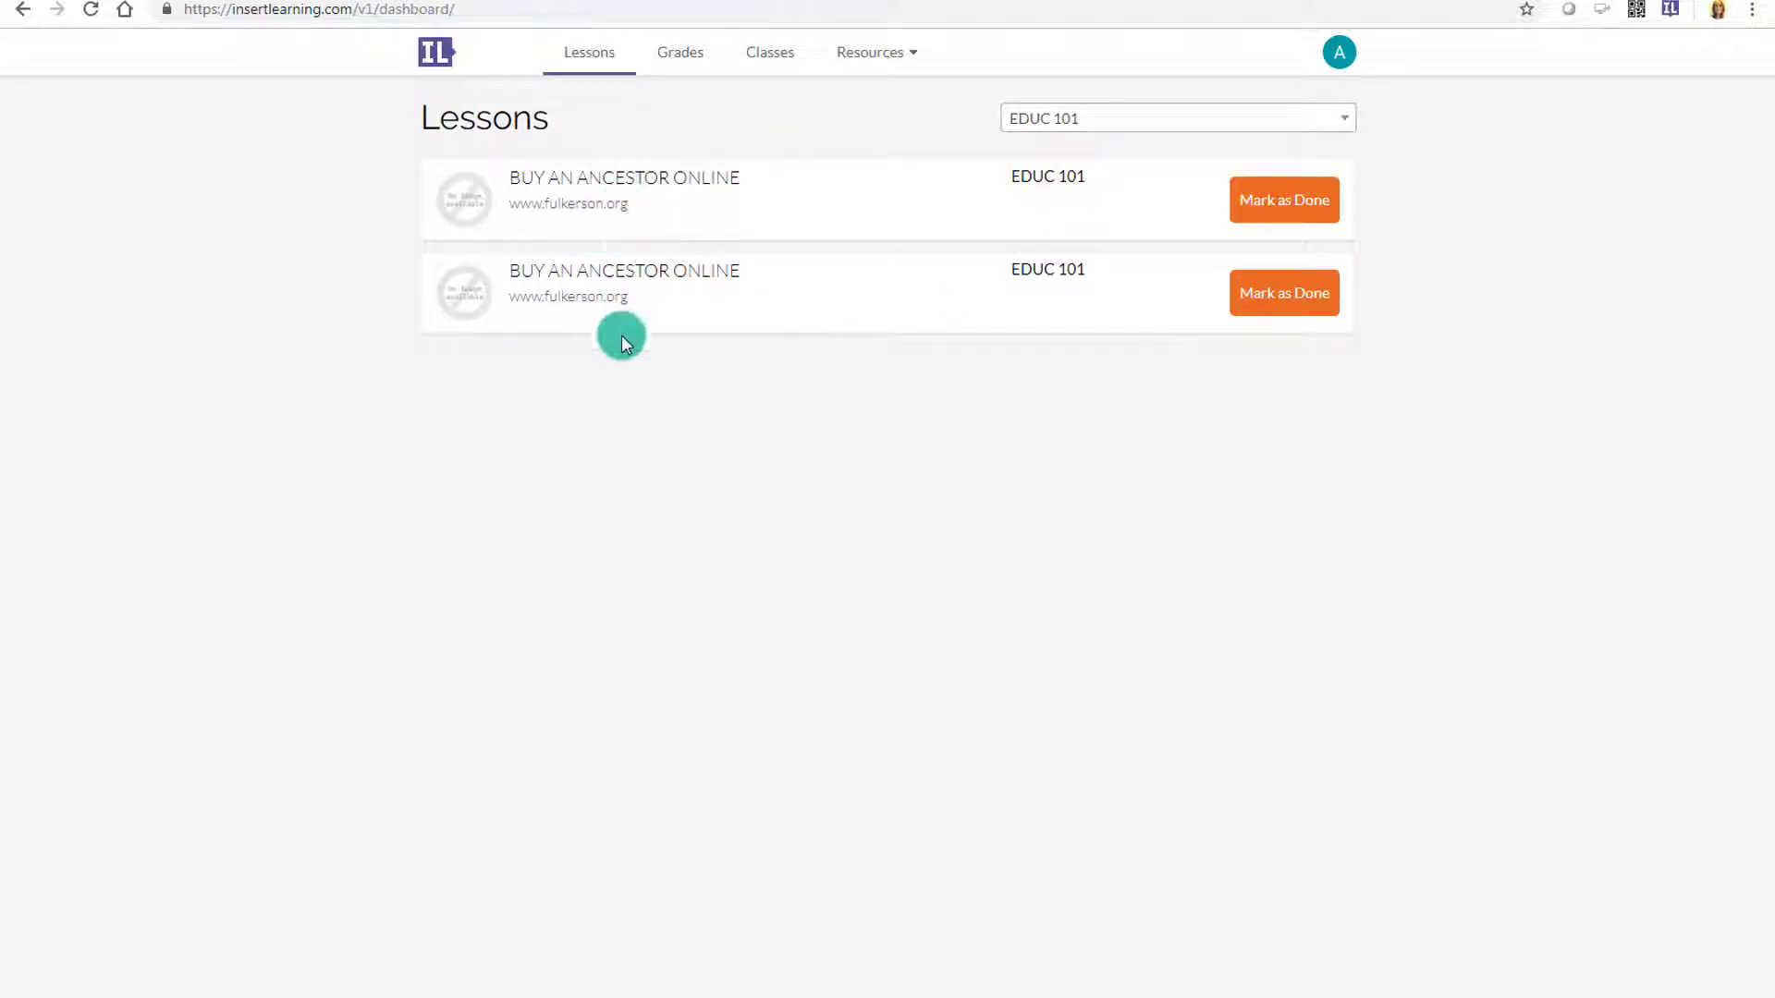
pyautogui.click(582, 185)
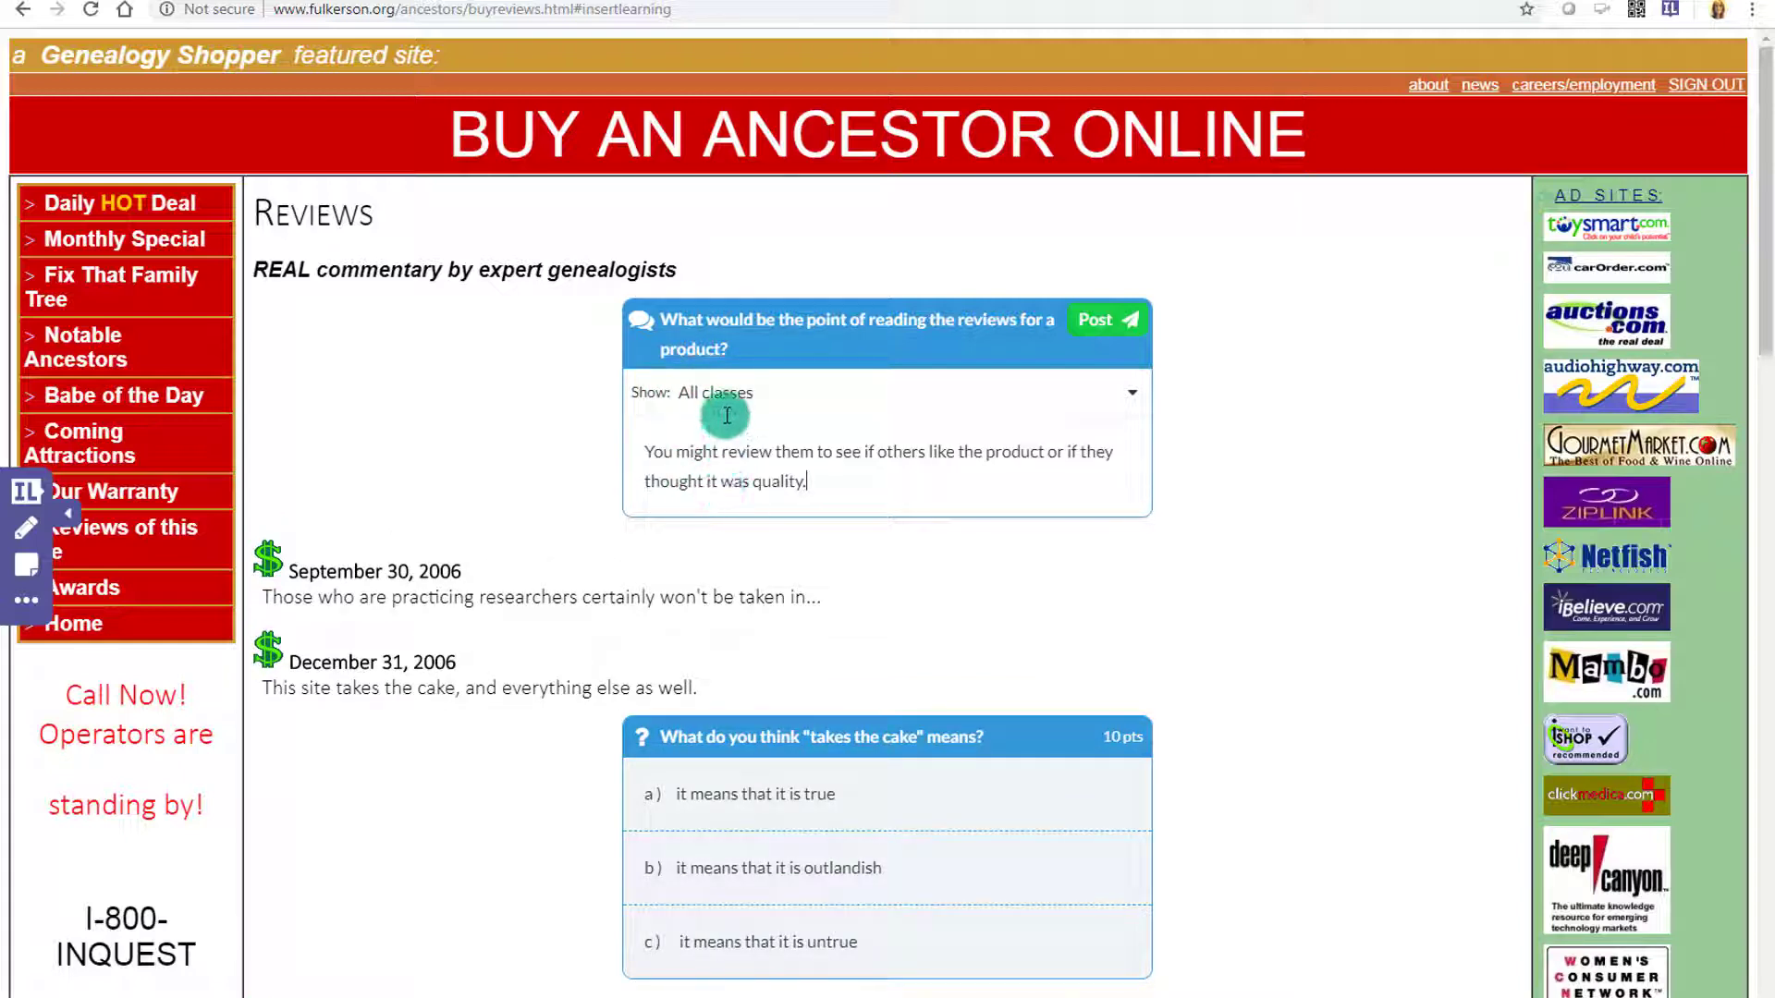
pyautogui.click(1124, 323)
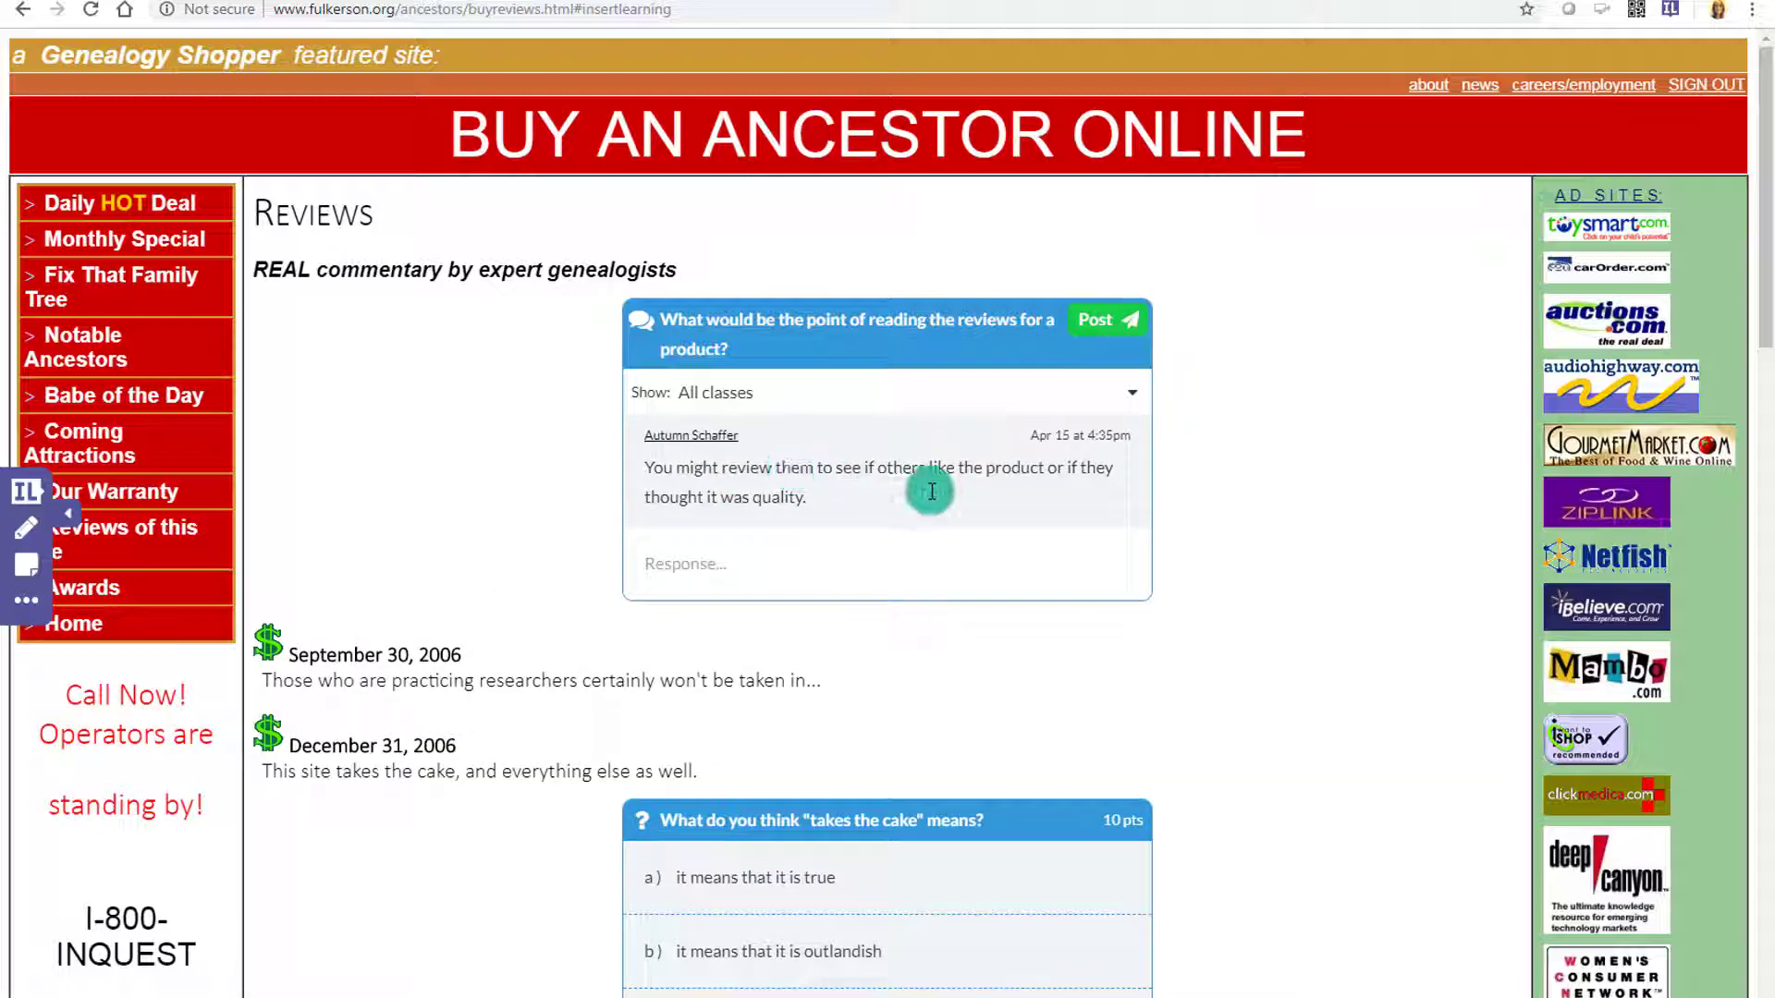
# Answer the "takes the cake" question with the choice "it means that it is untrue"
pyautogui.scroll(-1, 1149, 591)
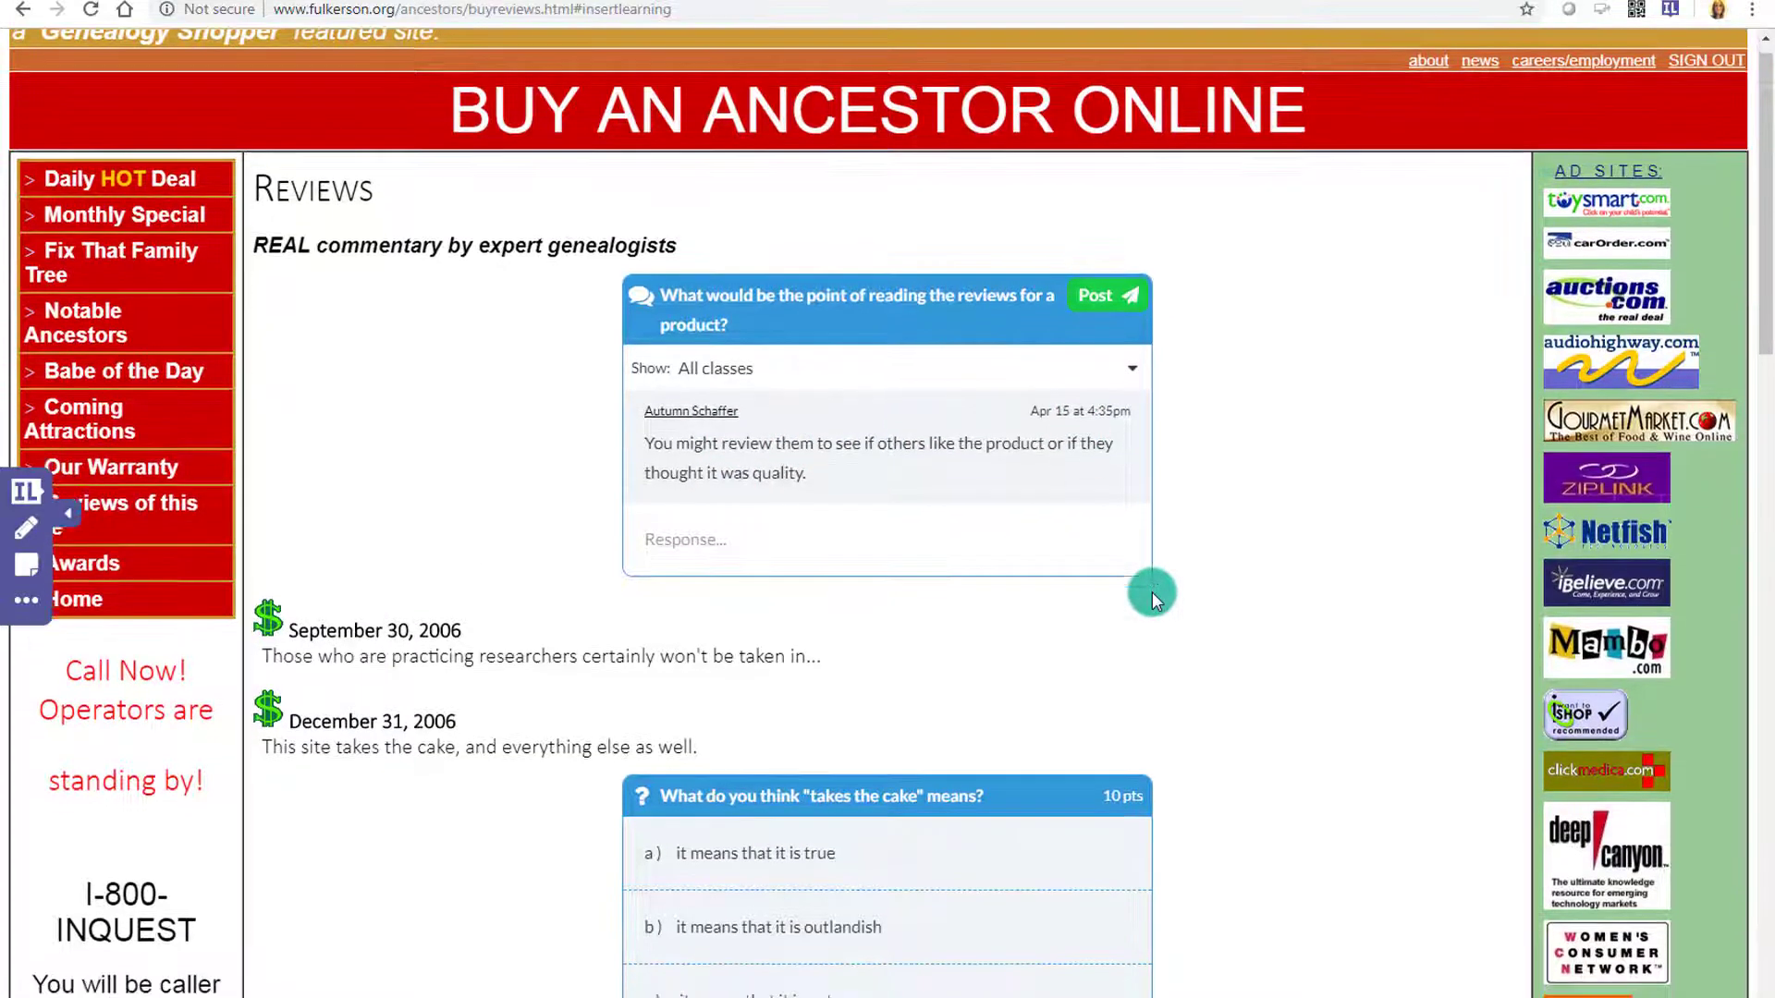
pyautogui.scroll(-3, 1152, 592)
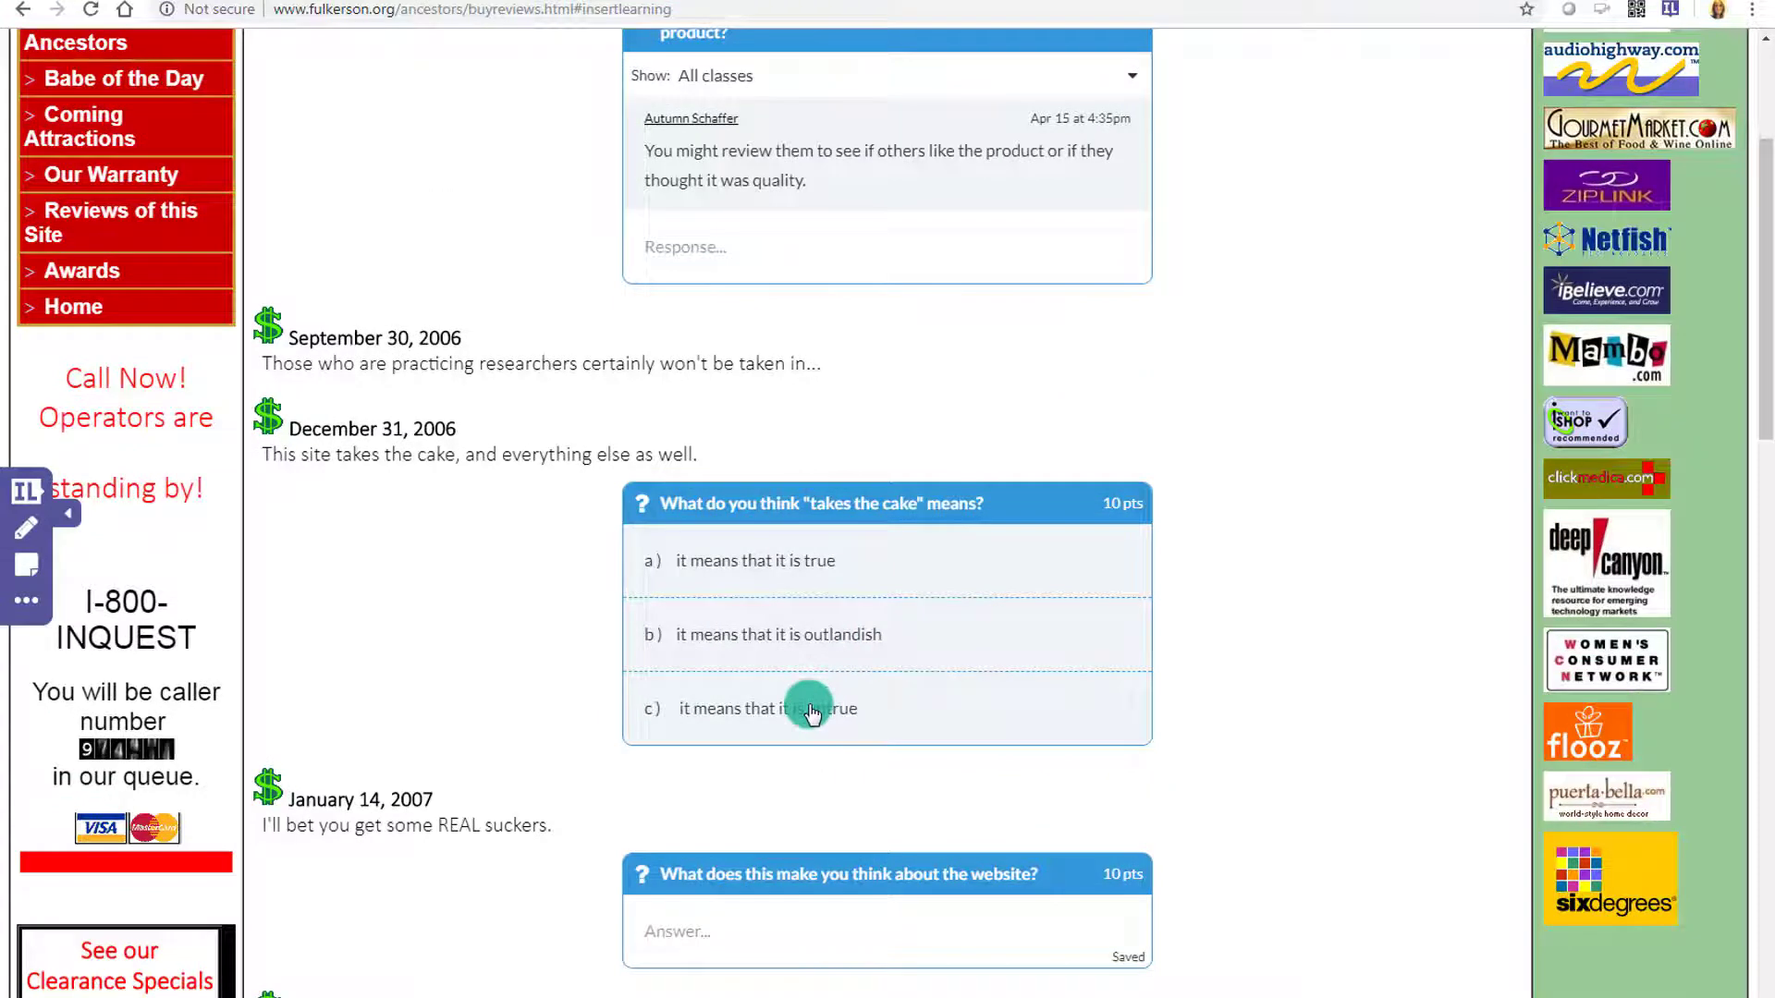
pyautogui.click(811, 713)
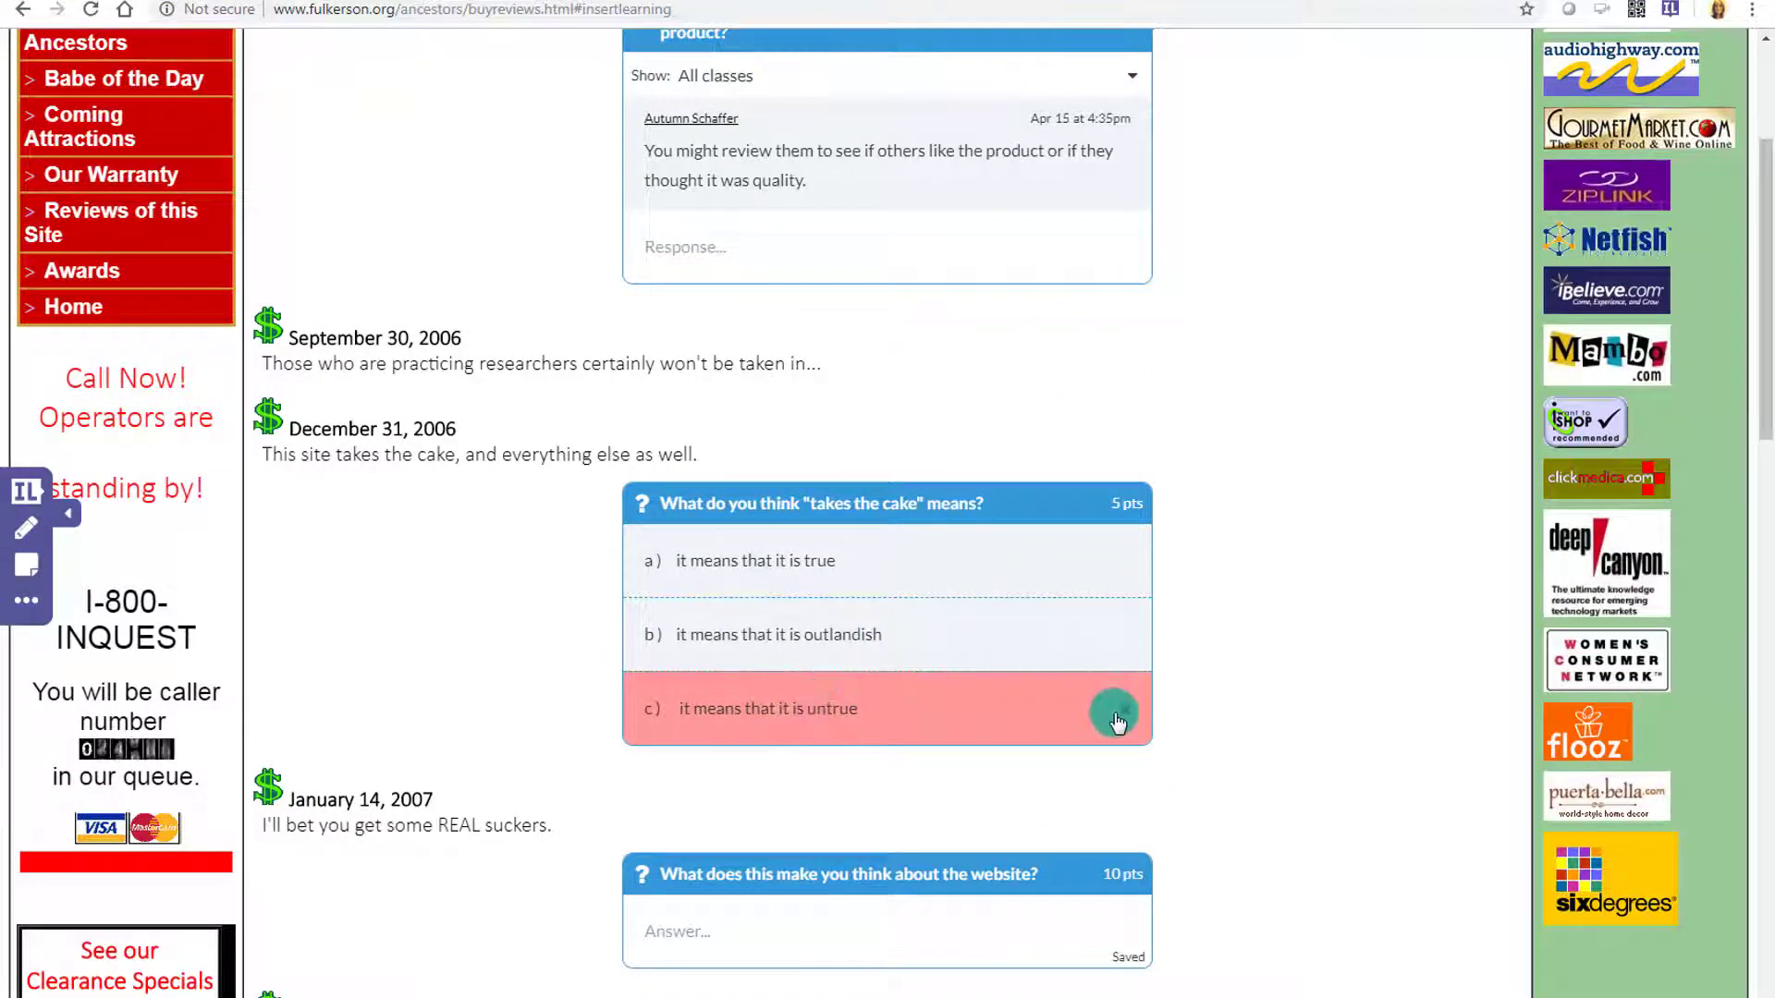
# Answer the question "What does this make you think about the website?" with "It makes me think it isn't real."
pyautogui.scroll(-2, 1252, 717)
pyautogui.click(952, 729)
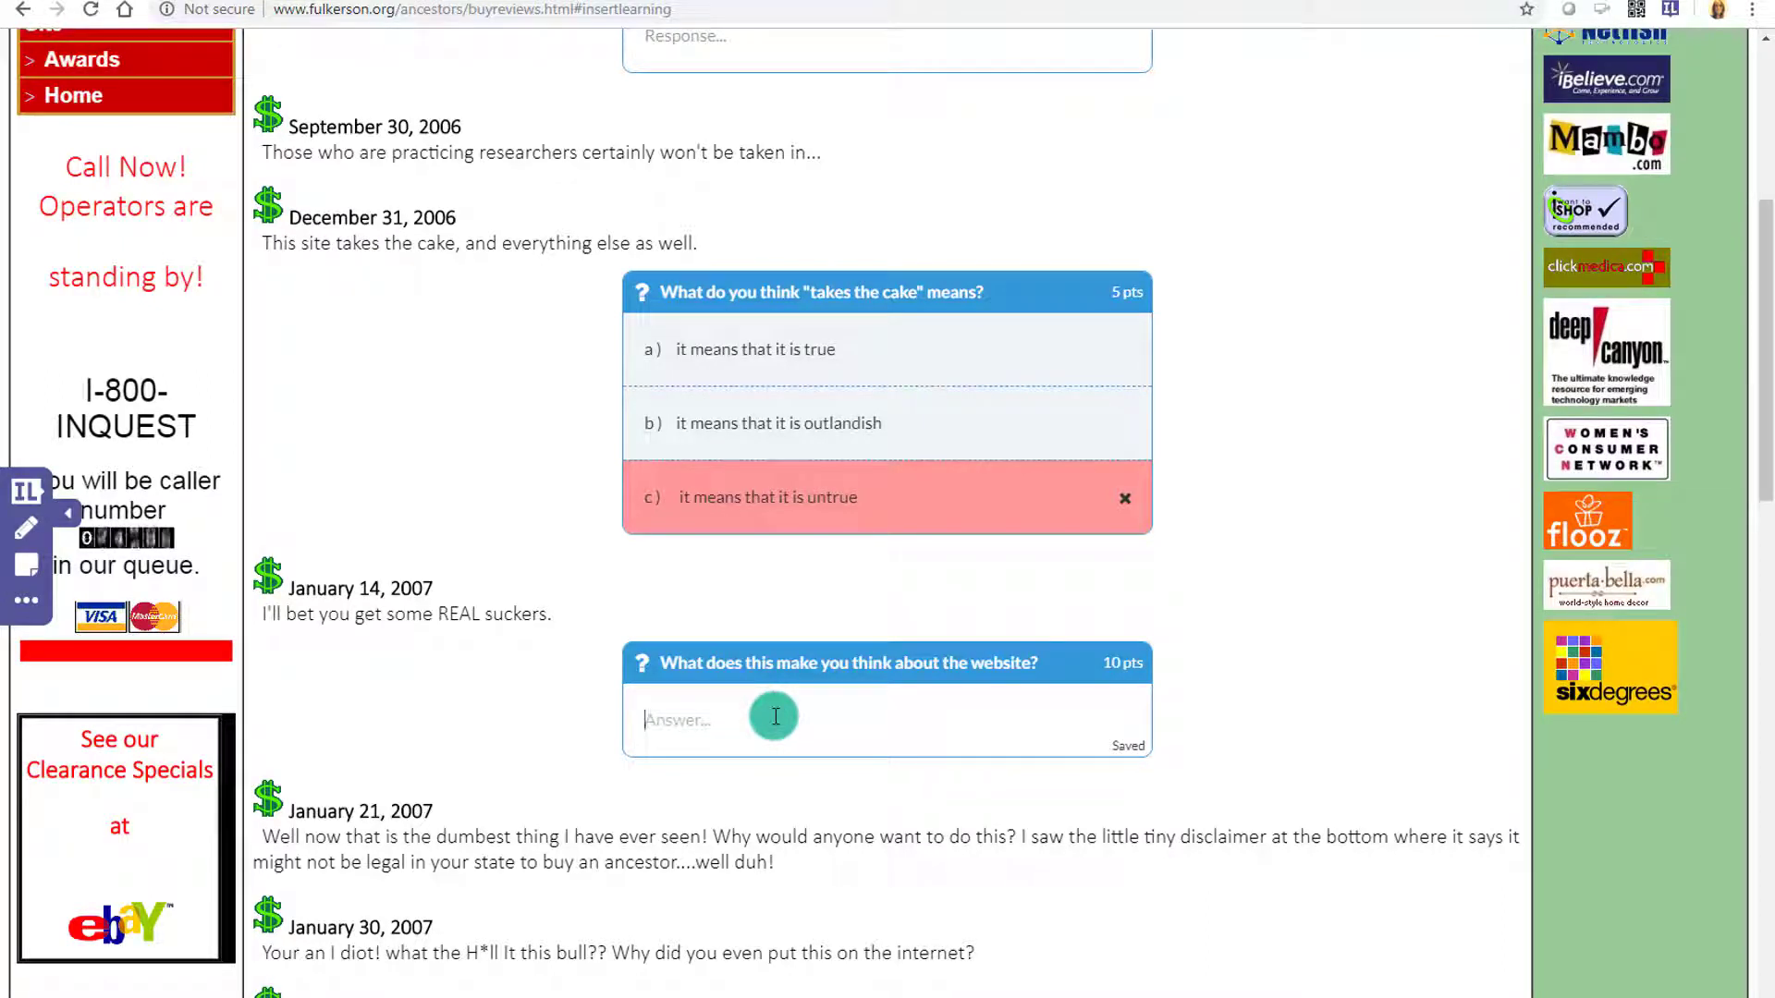
pyautogui.write("It makes me think it isn't real.")
pyautogui.click(730, 719)
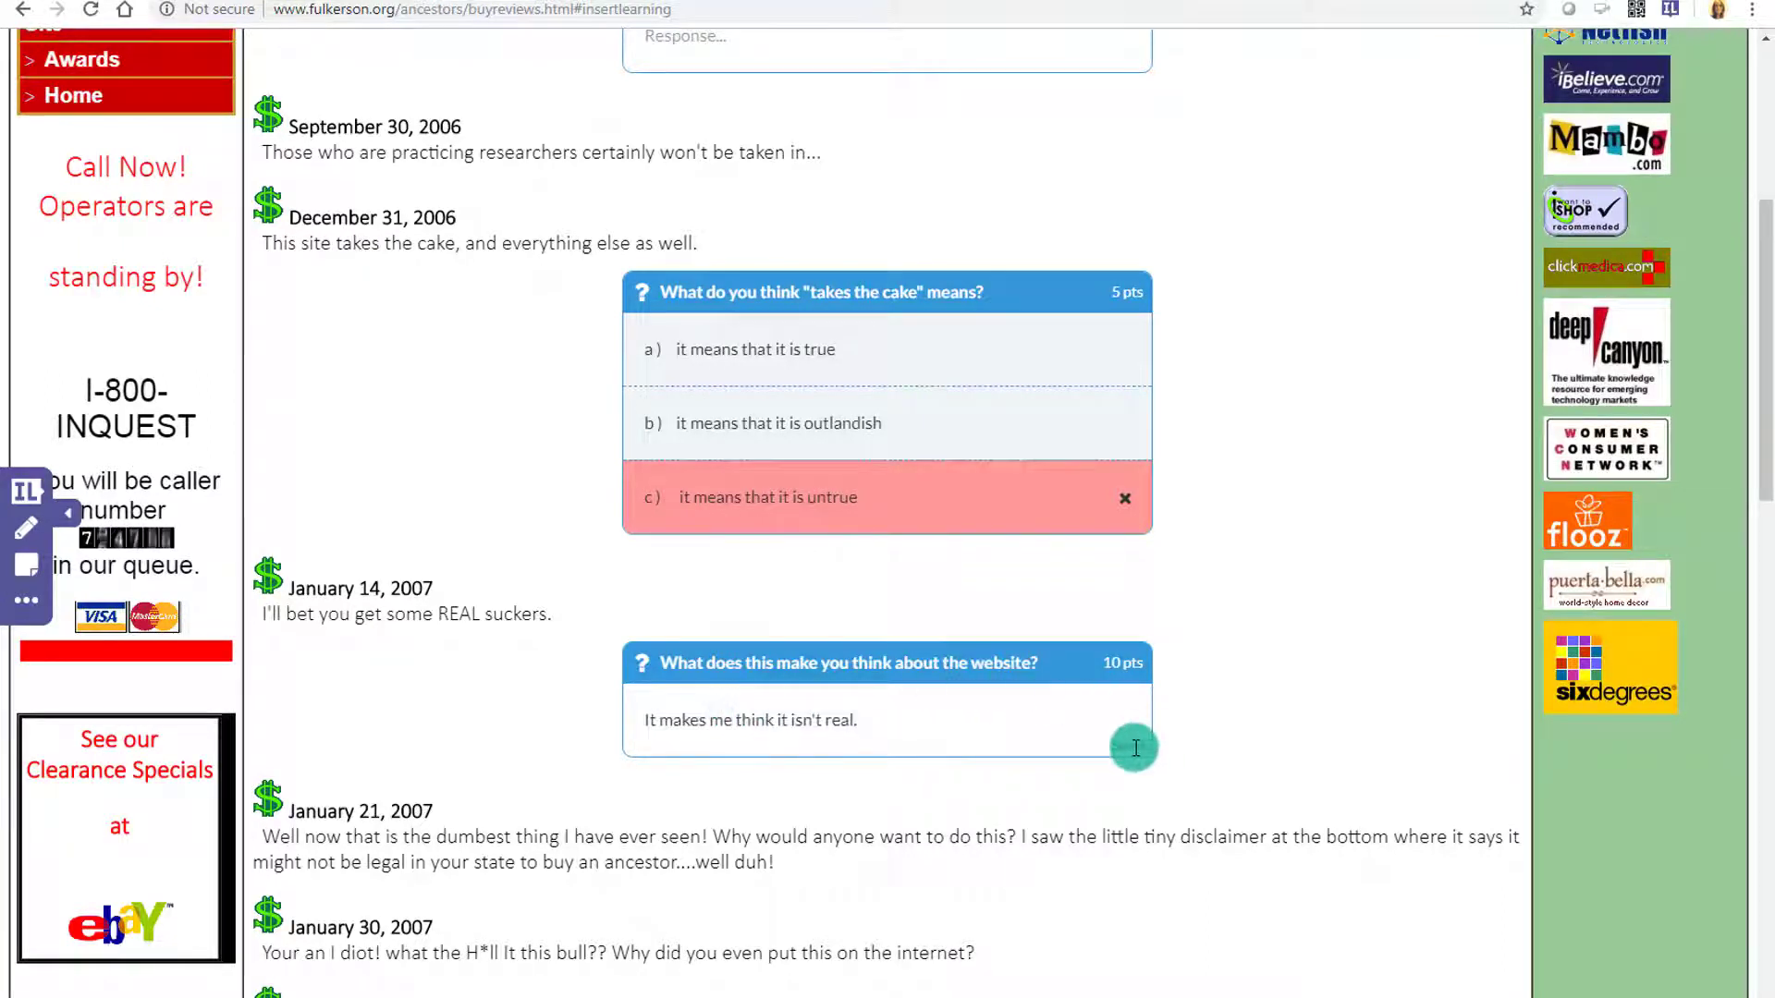
pyautogui.press('Home')
# Review the given answers and retry the "takes the cake" question with the choice "it means that it is outlandish"
pyautogui.scroll(5, 912, 596)
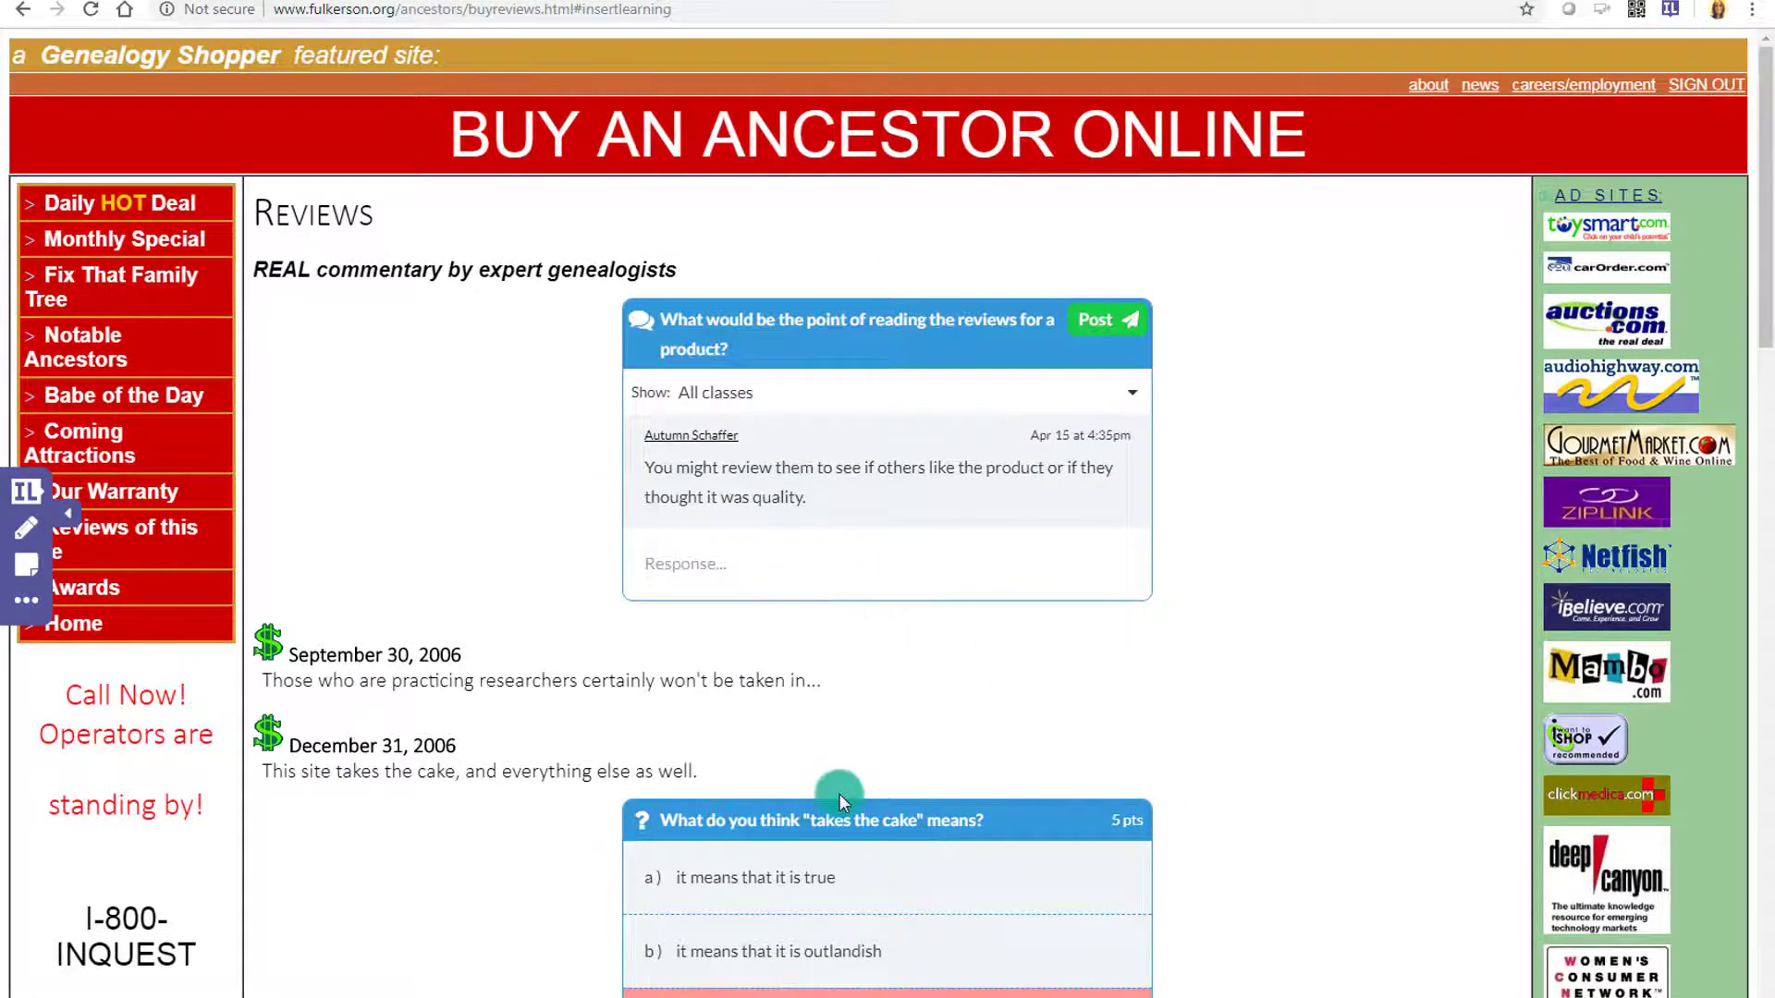
pyautogui.scroll(-5, 839, 793)
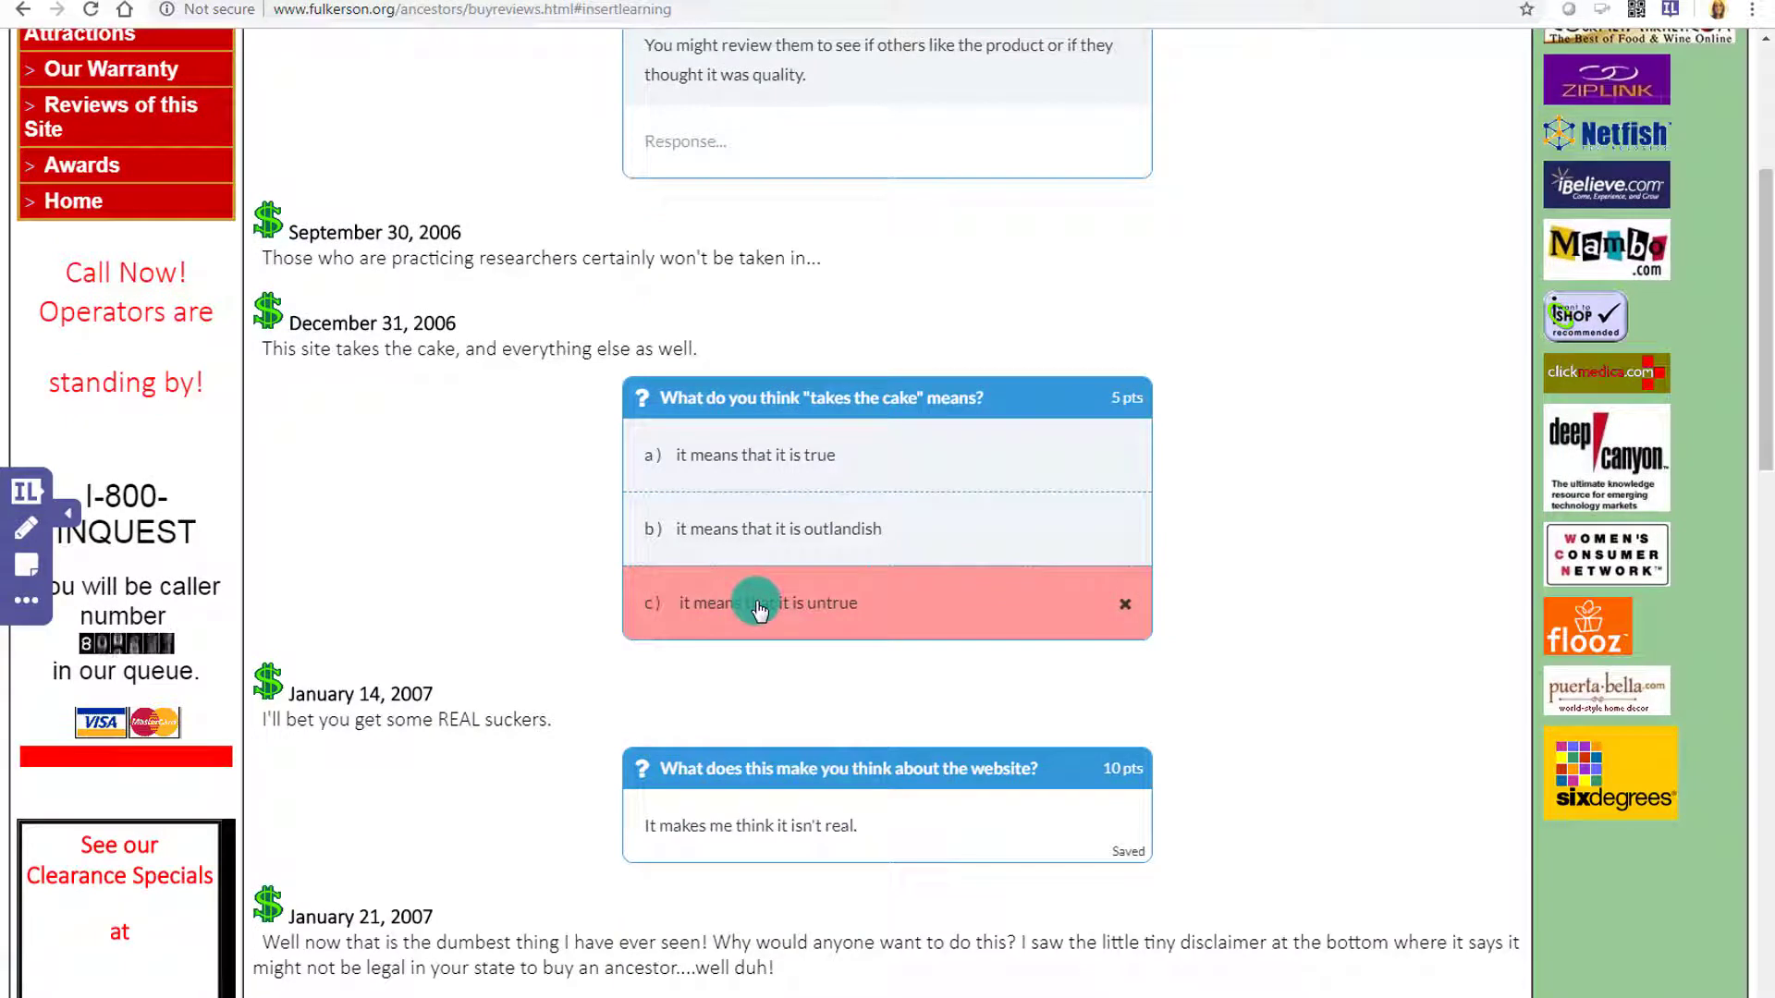
pyautogui.click(833, 520)
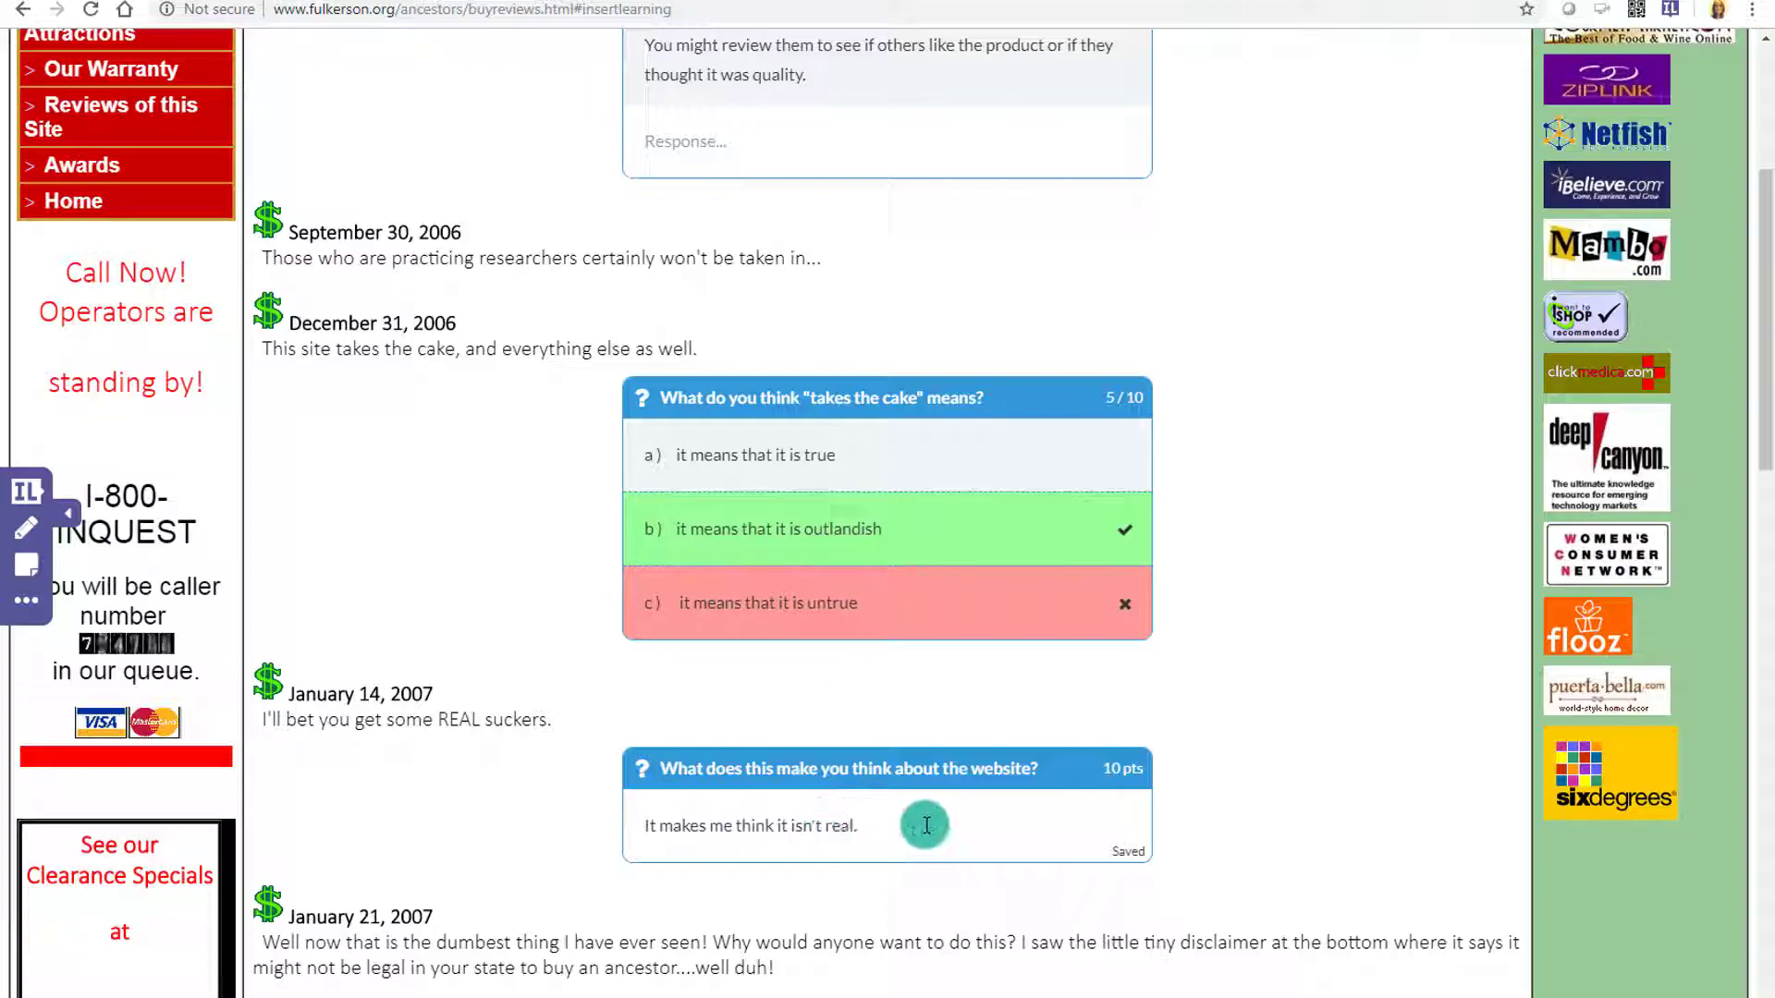
# Open the other Buy an Ancestor Online lesson of EDUC 101 and view the note on "professional genealogists"
pyautogui.scroll(-2, 846, 828)
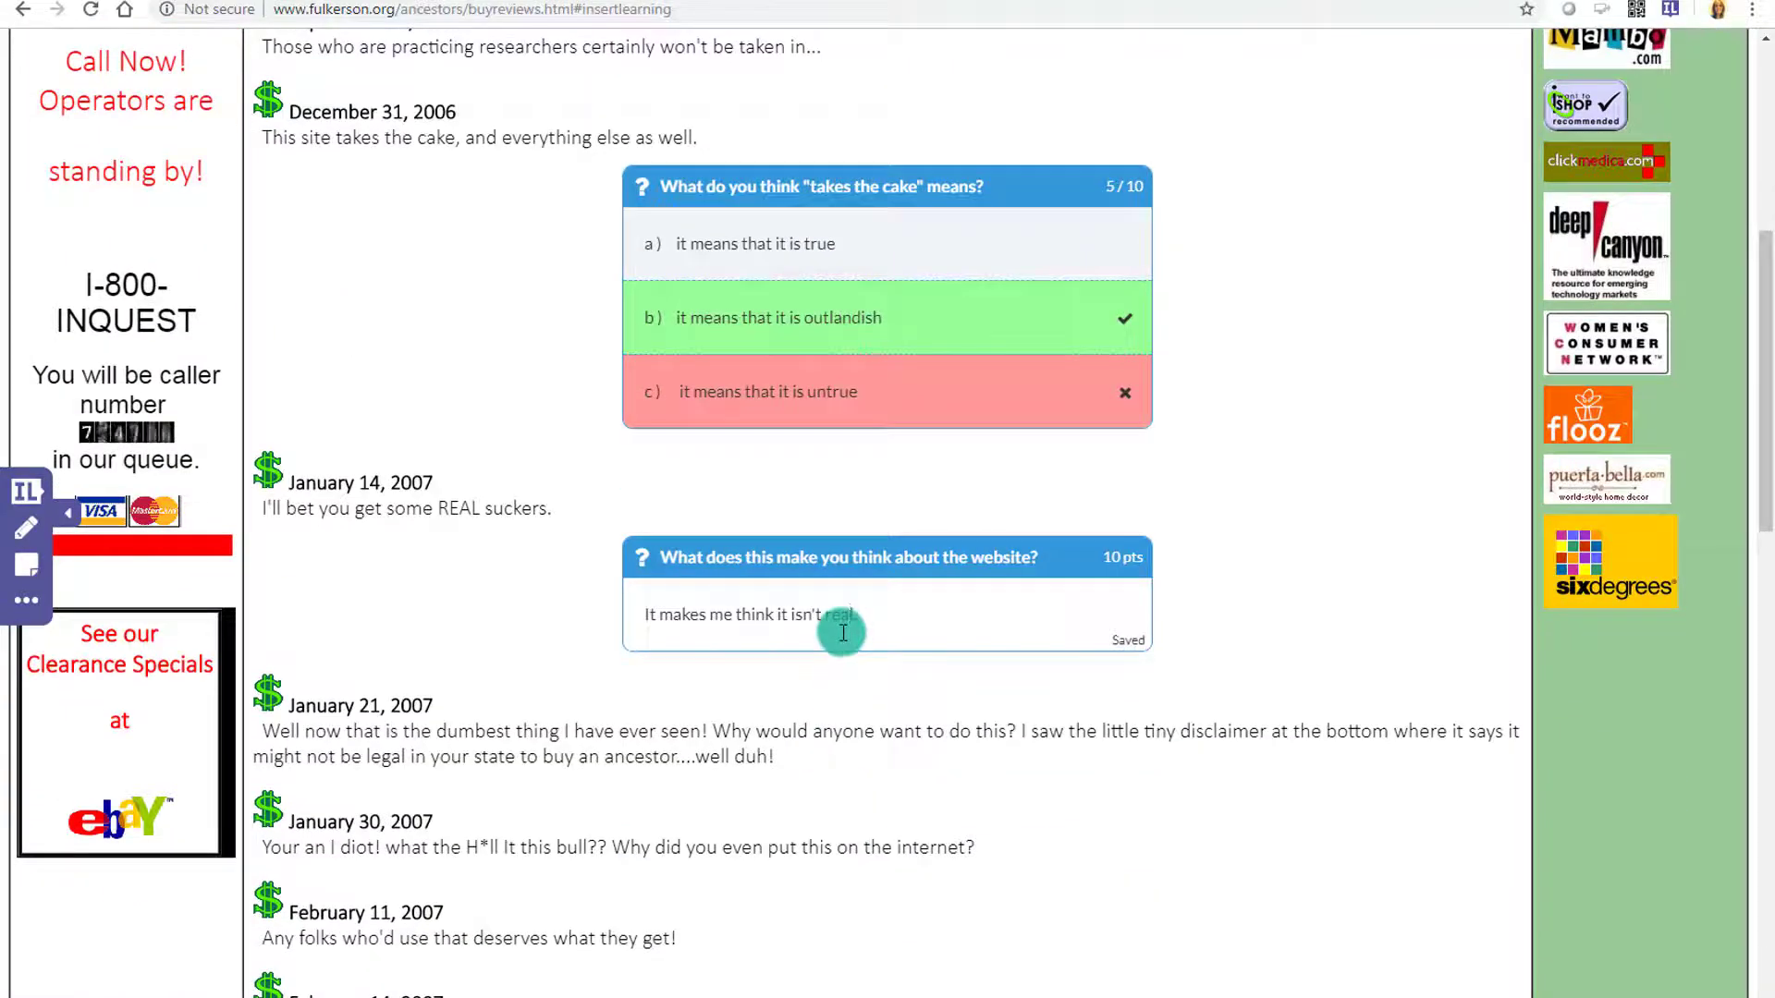
pyautogui.scroll(5, 843, 632)
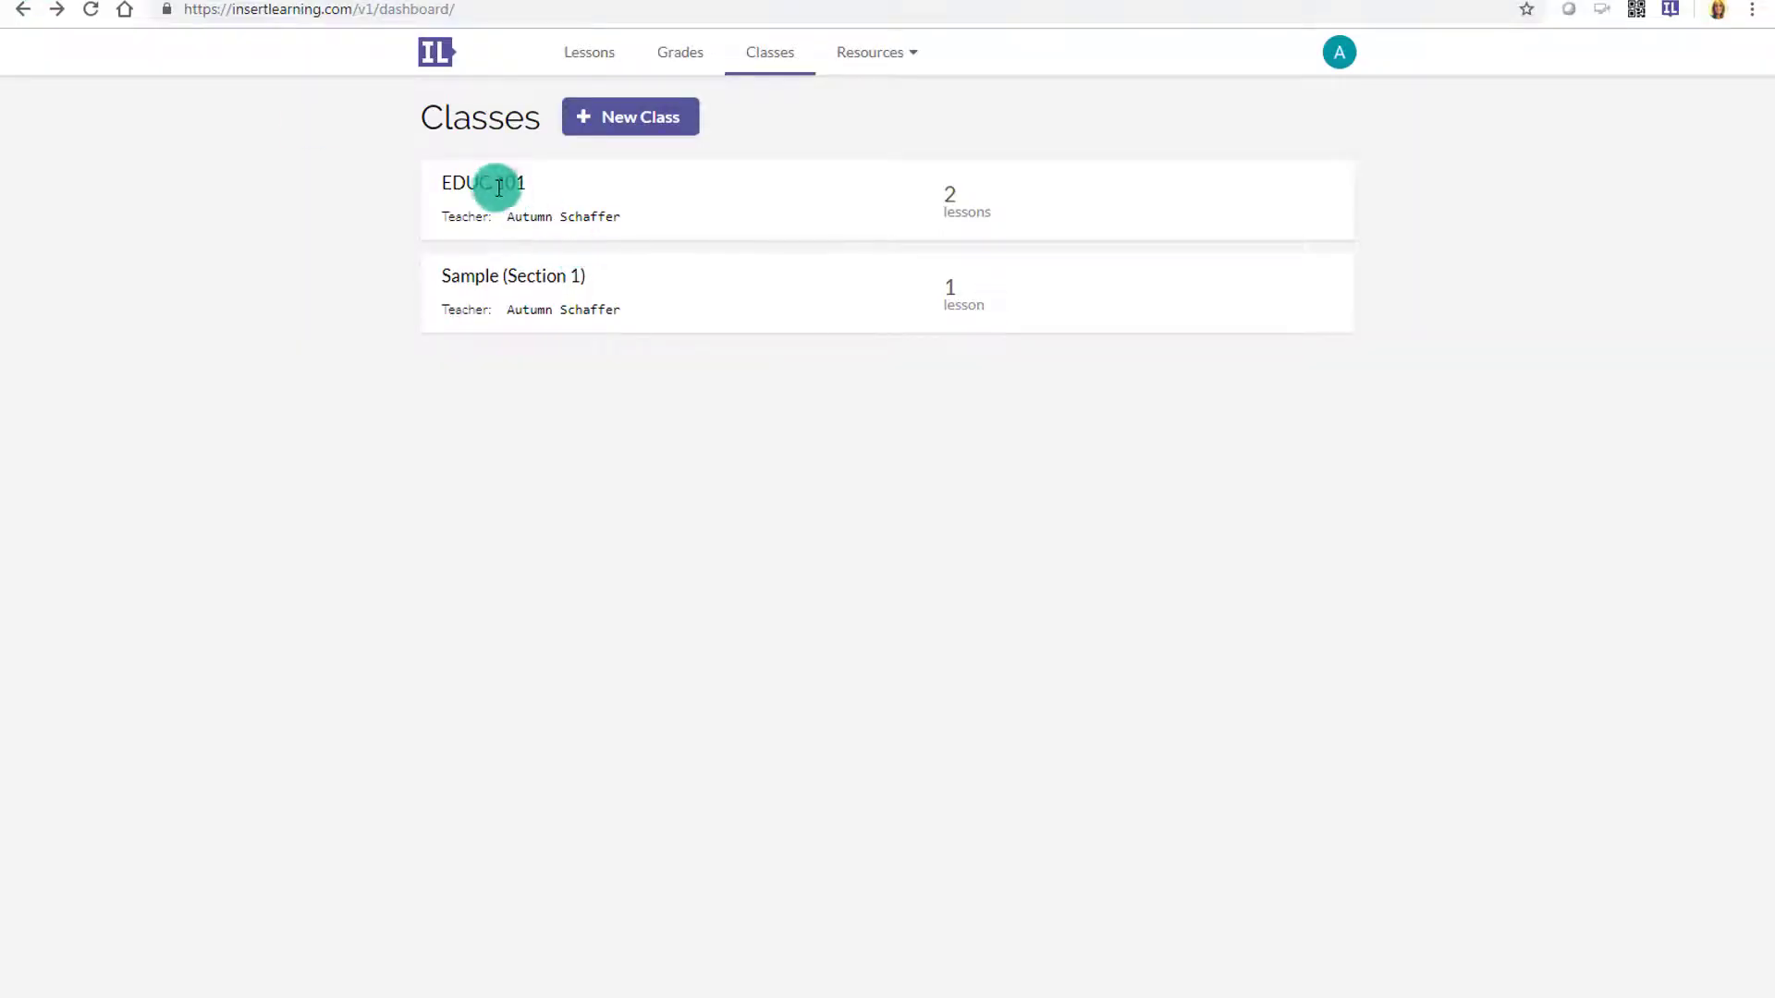
pyautogui.click(944, 212)
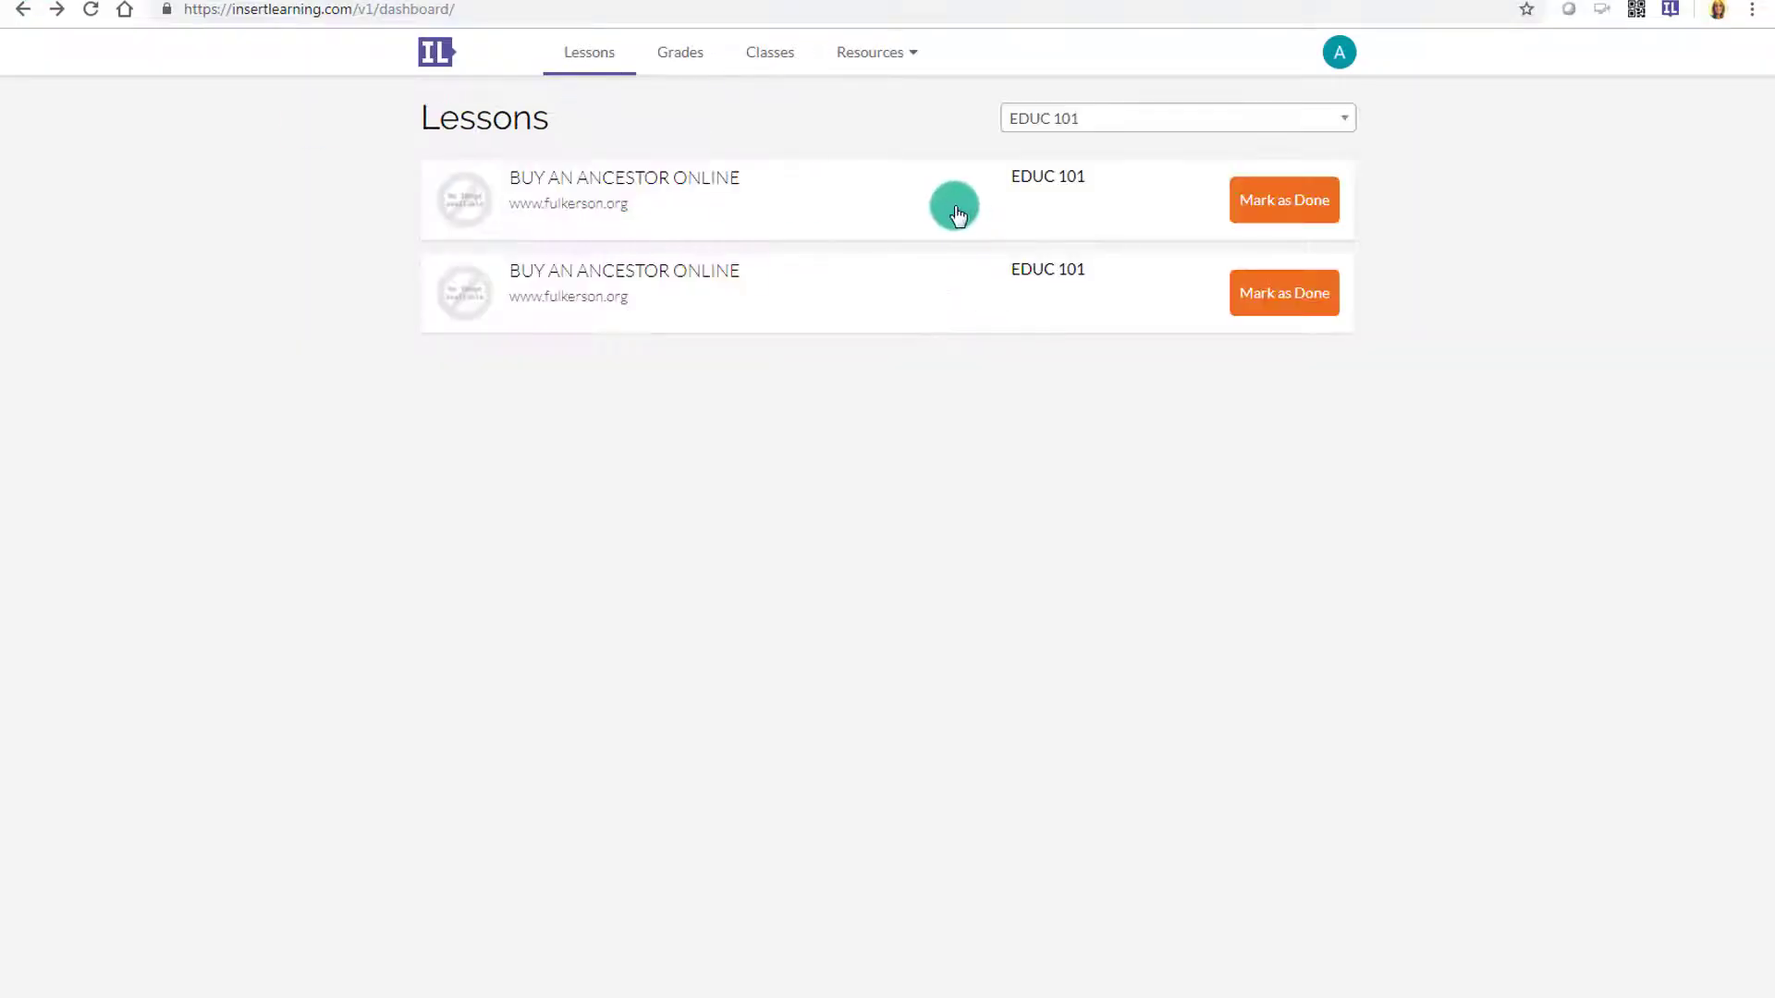
pyautogui.click(675, 246)
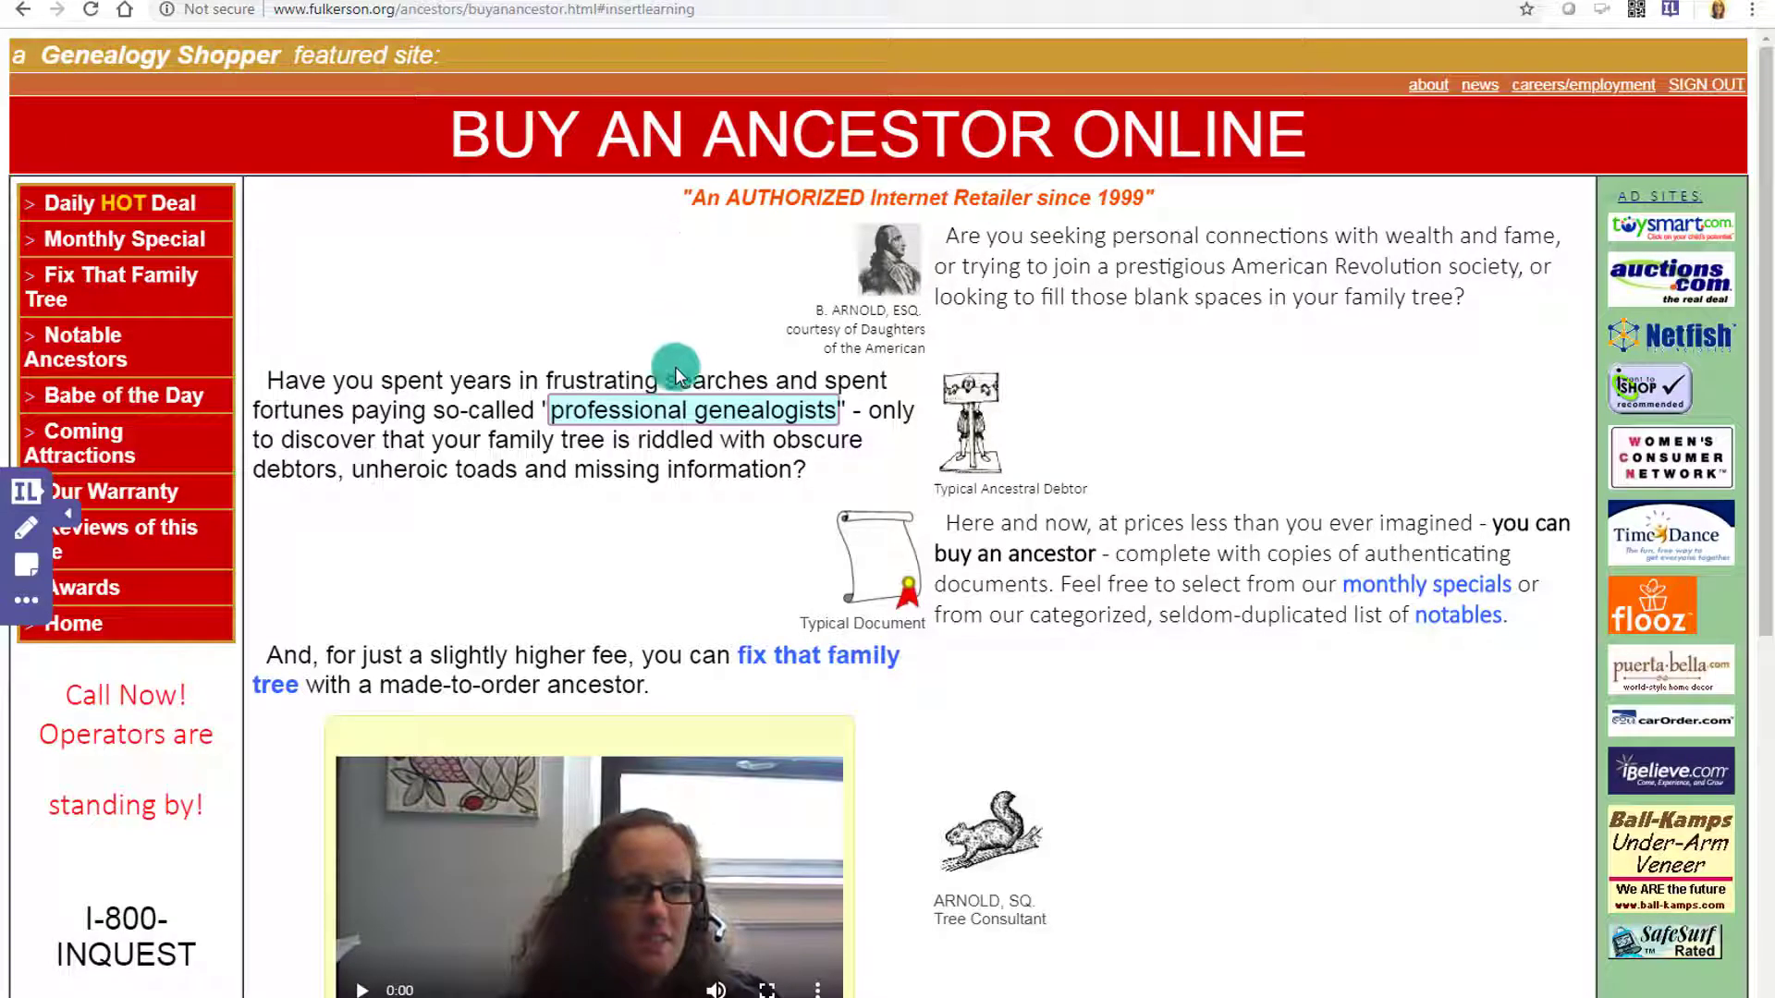
pyautogui.moveTo(673, 408)
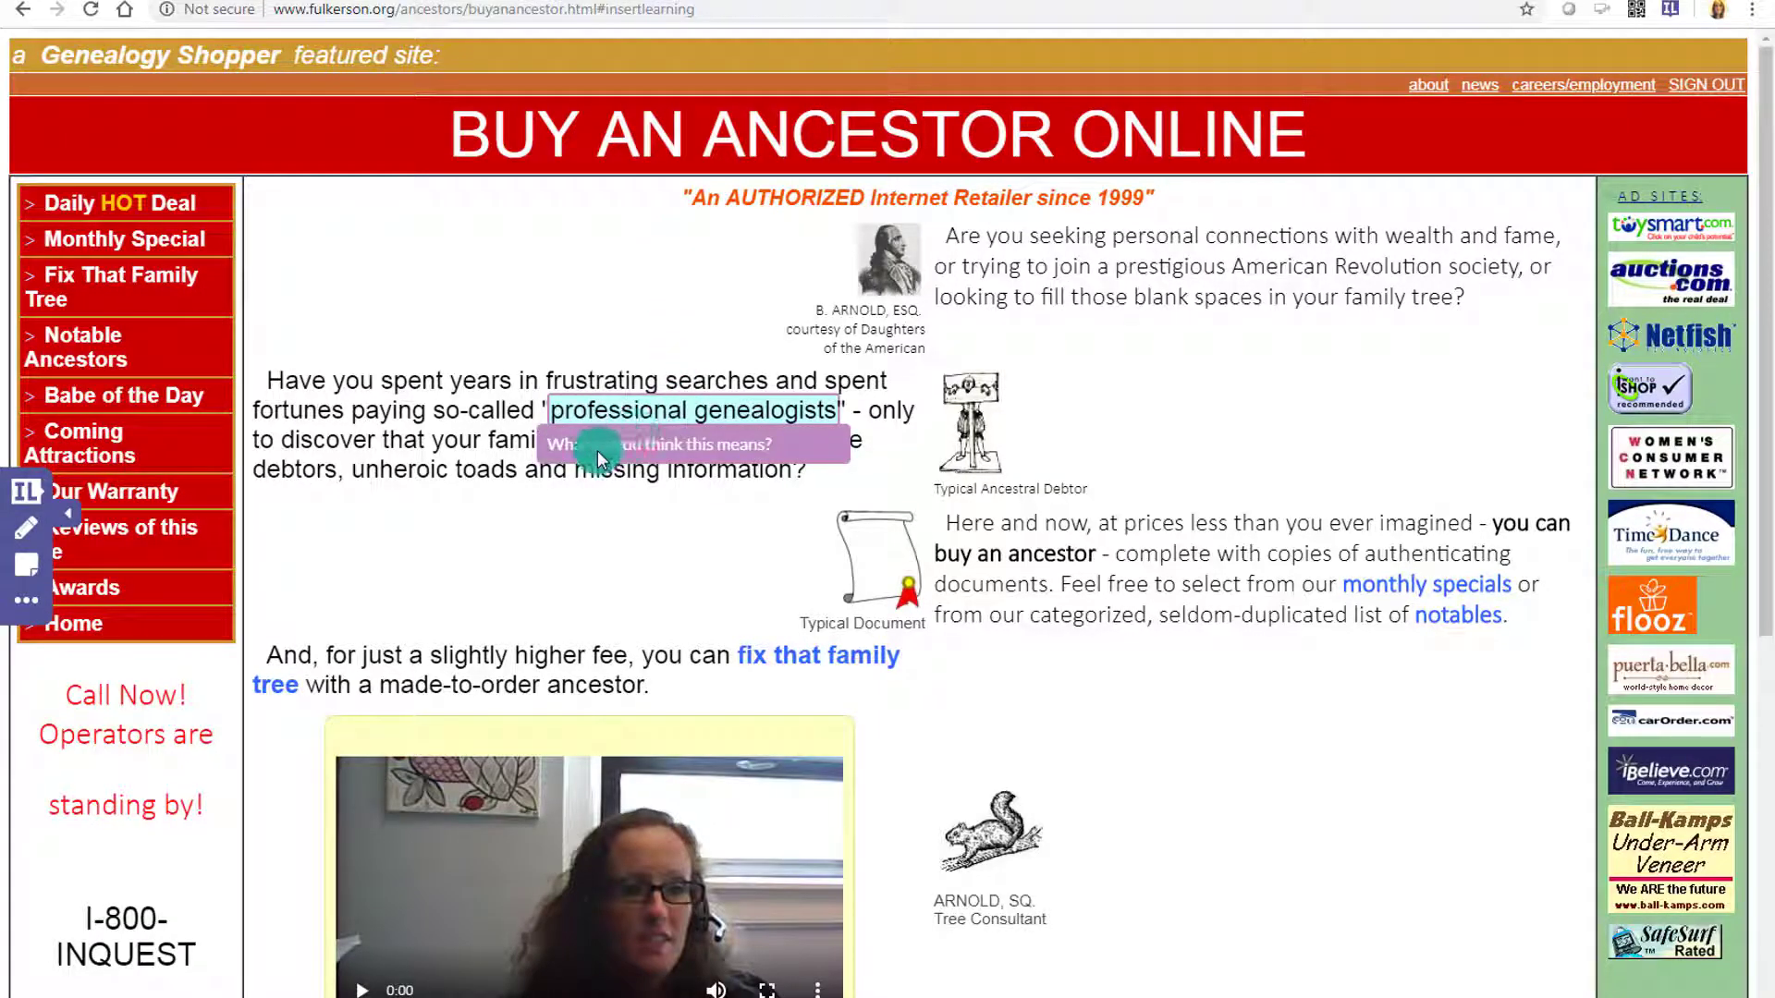
# Look over the lesson's embedded video note and visit the YouTube link for learning more about real genealogy
pyautogui.scroll(-3, 610, 565)
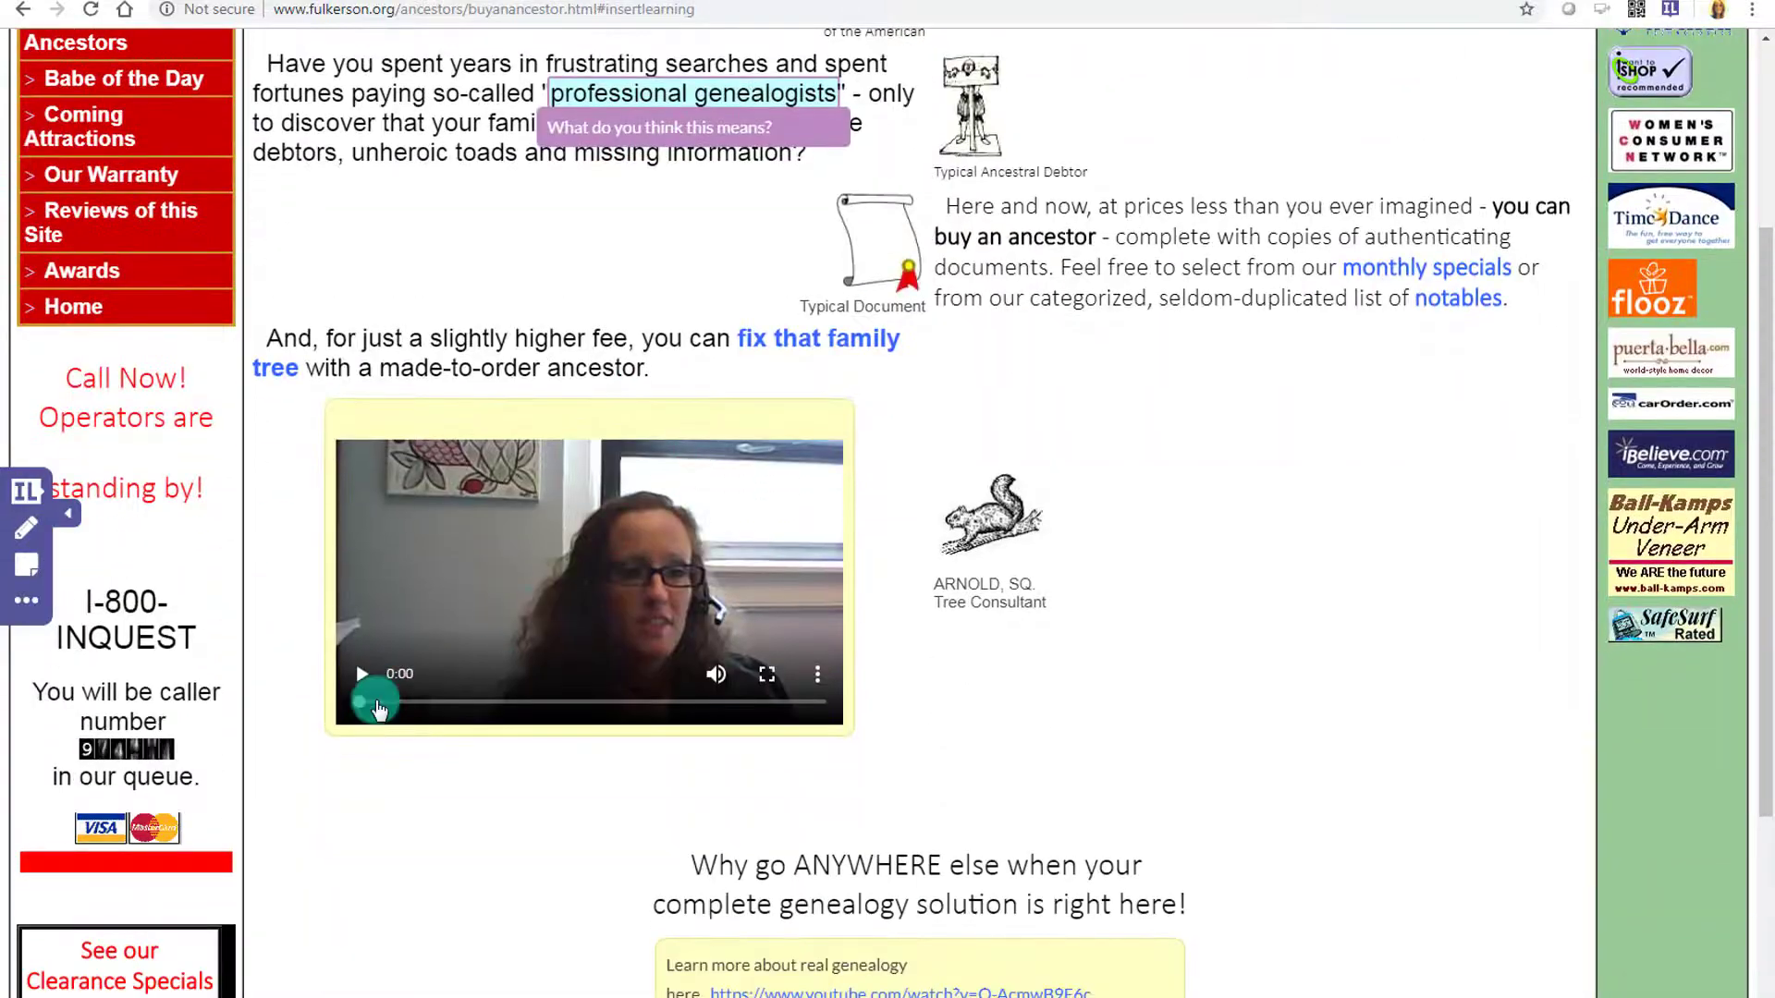
pyautogui.scroll(-3, 606, 610)
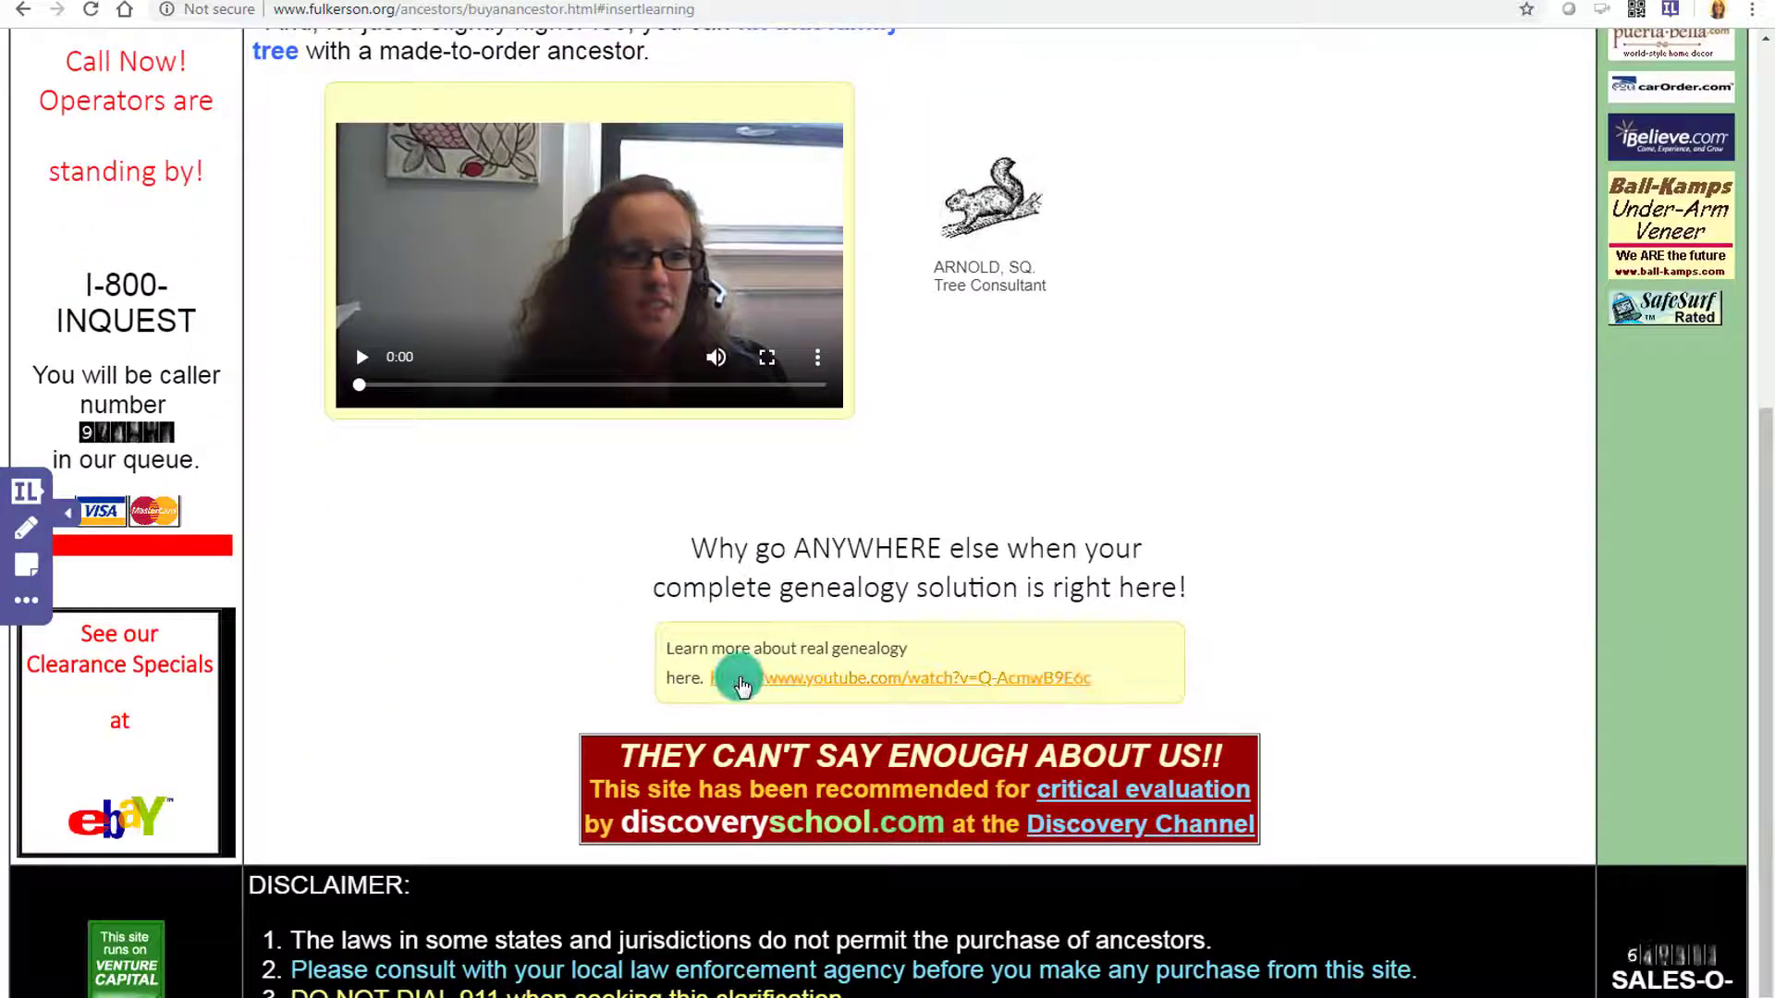
pyautogui.click(735, 678)
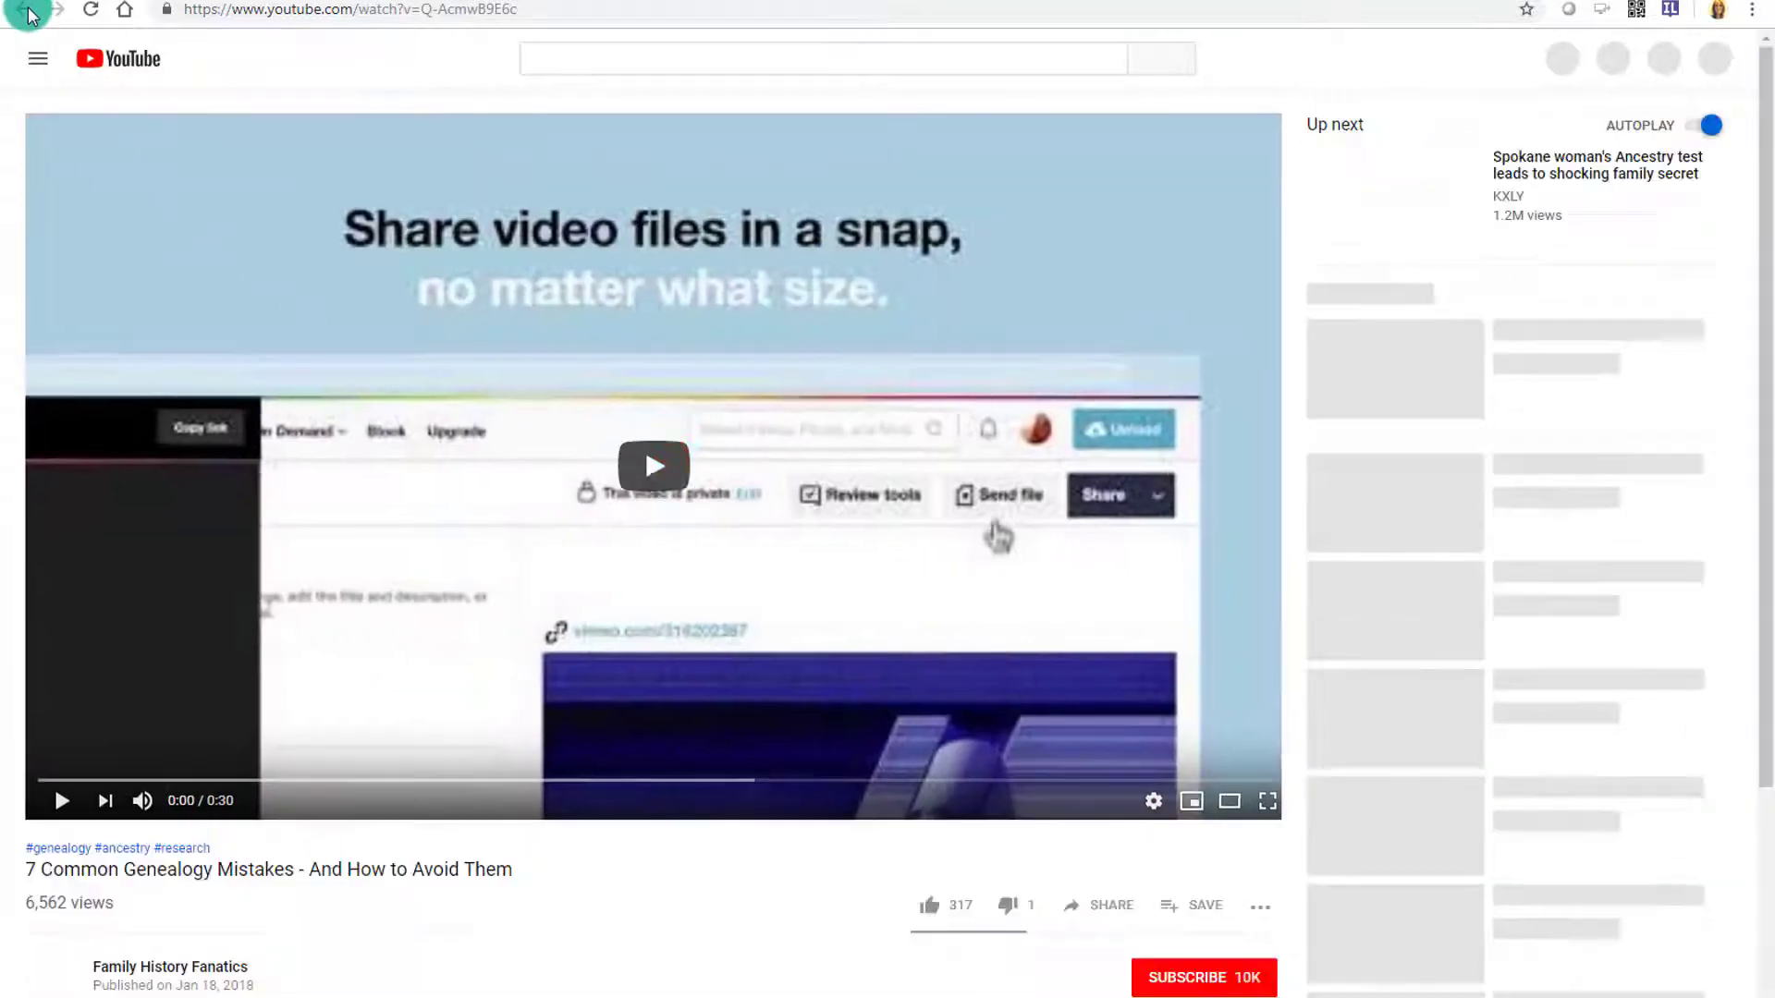
pyautogui.click(29, 11)
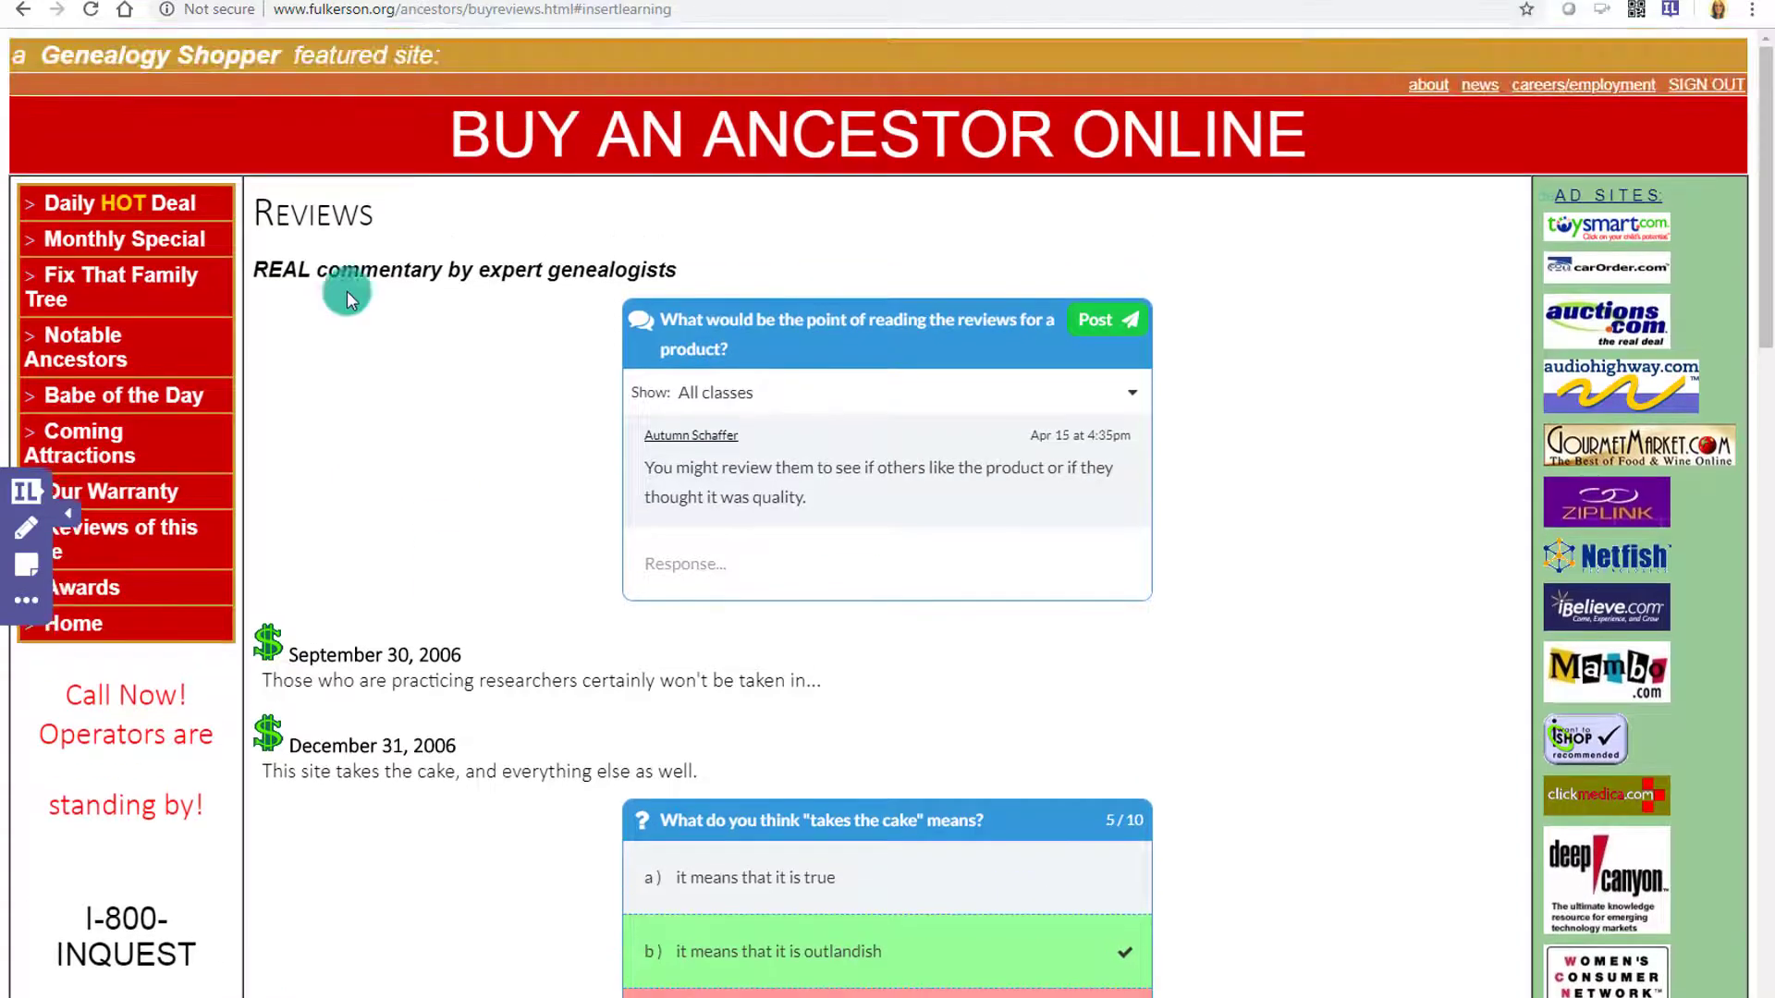
# Return to the student lesson list and mark both EDUC 101 Buy an Ancestor Online lessons as done
pyautogui.click(23, 14)
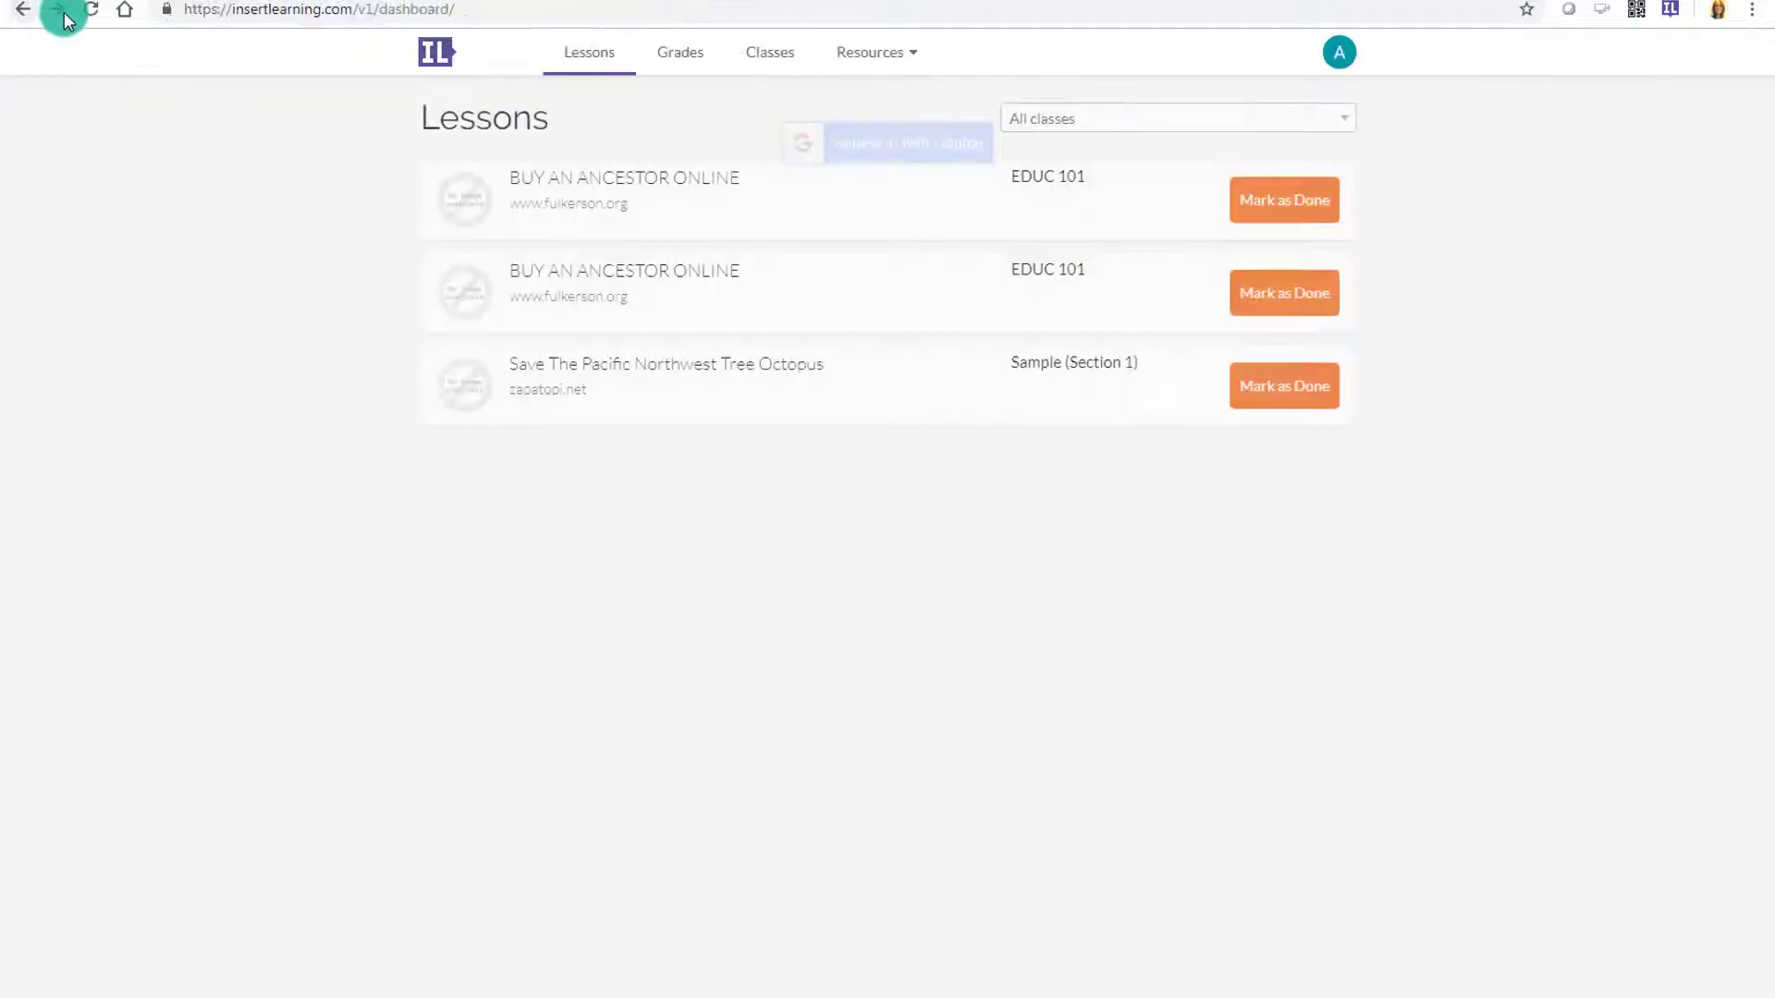
pyautogui.click(1278, 222)
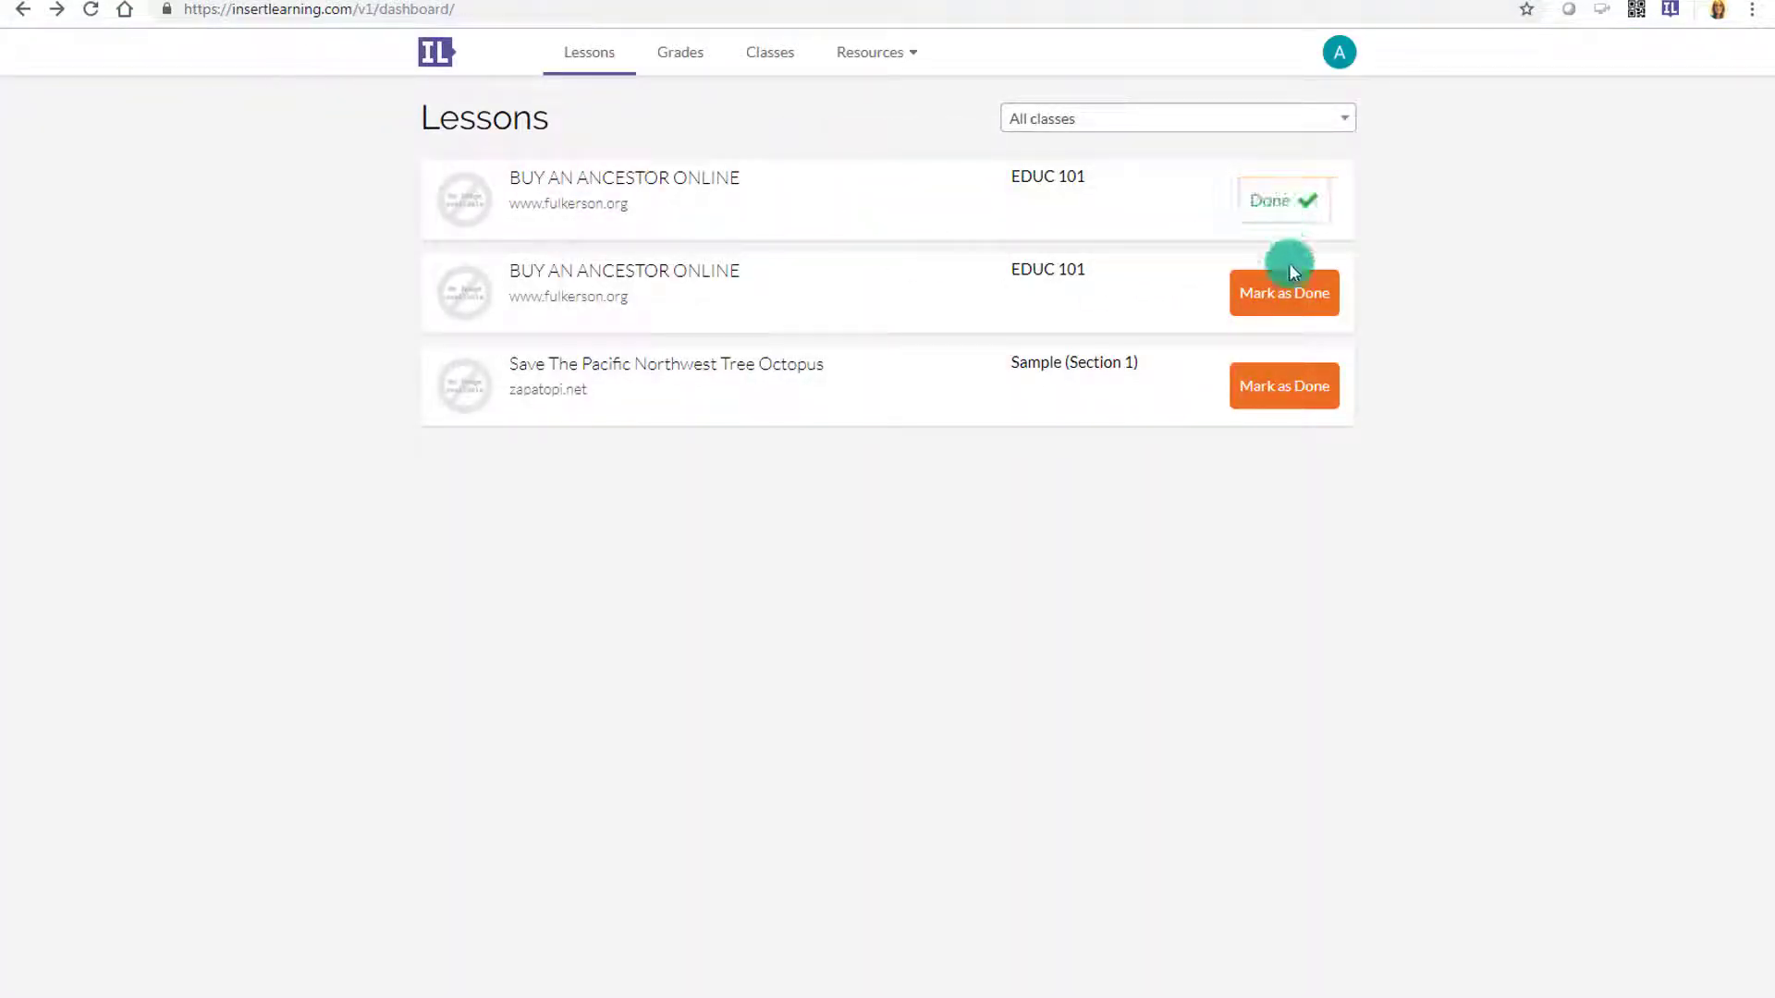
pyautogui.click(1287, 291)
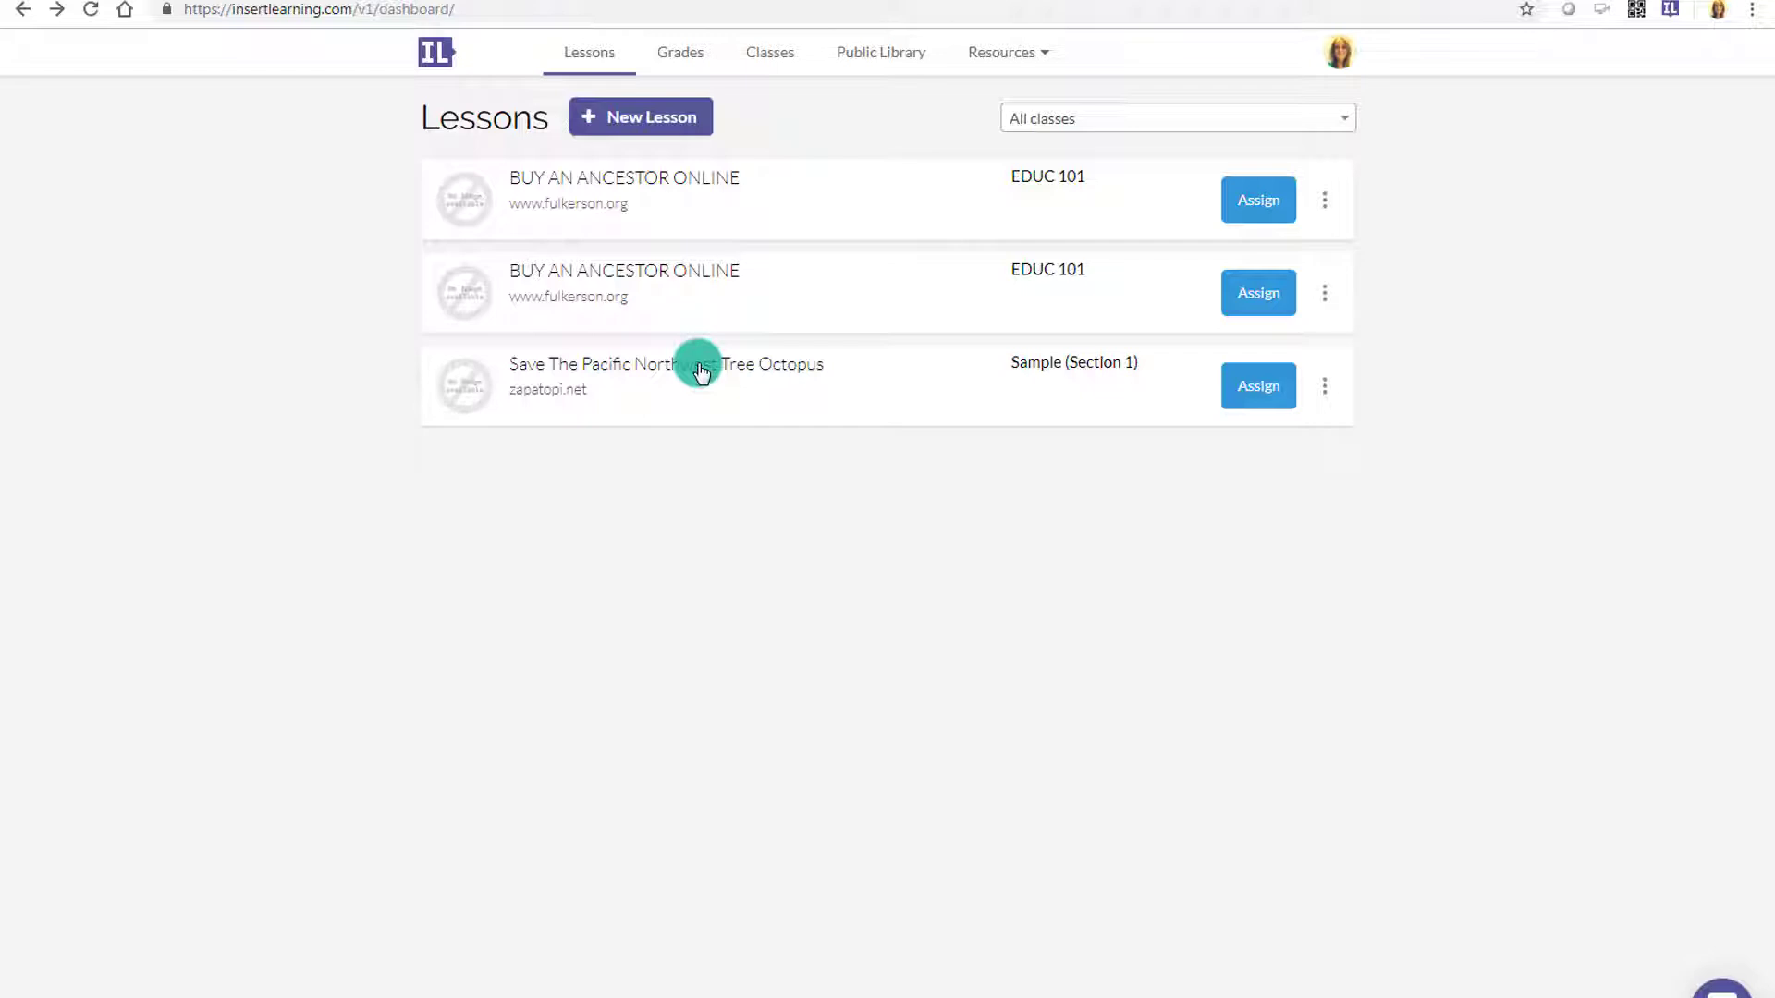
# Review the teacher's EDUC 101 grades for both Buy an Ancestor Online lessons, ending on the one with student answers
pyautogui.click(684, 54)
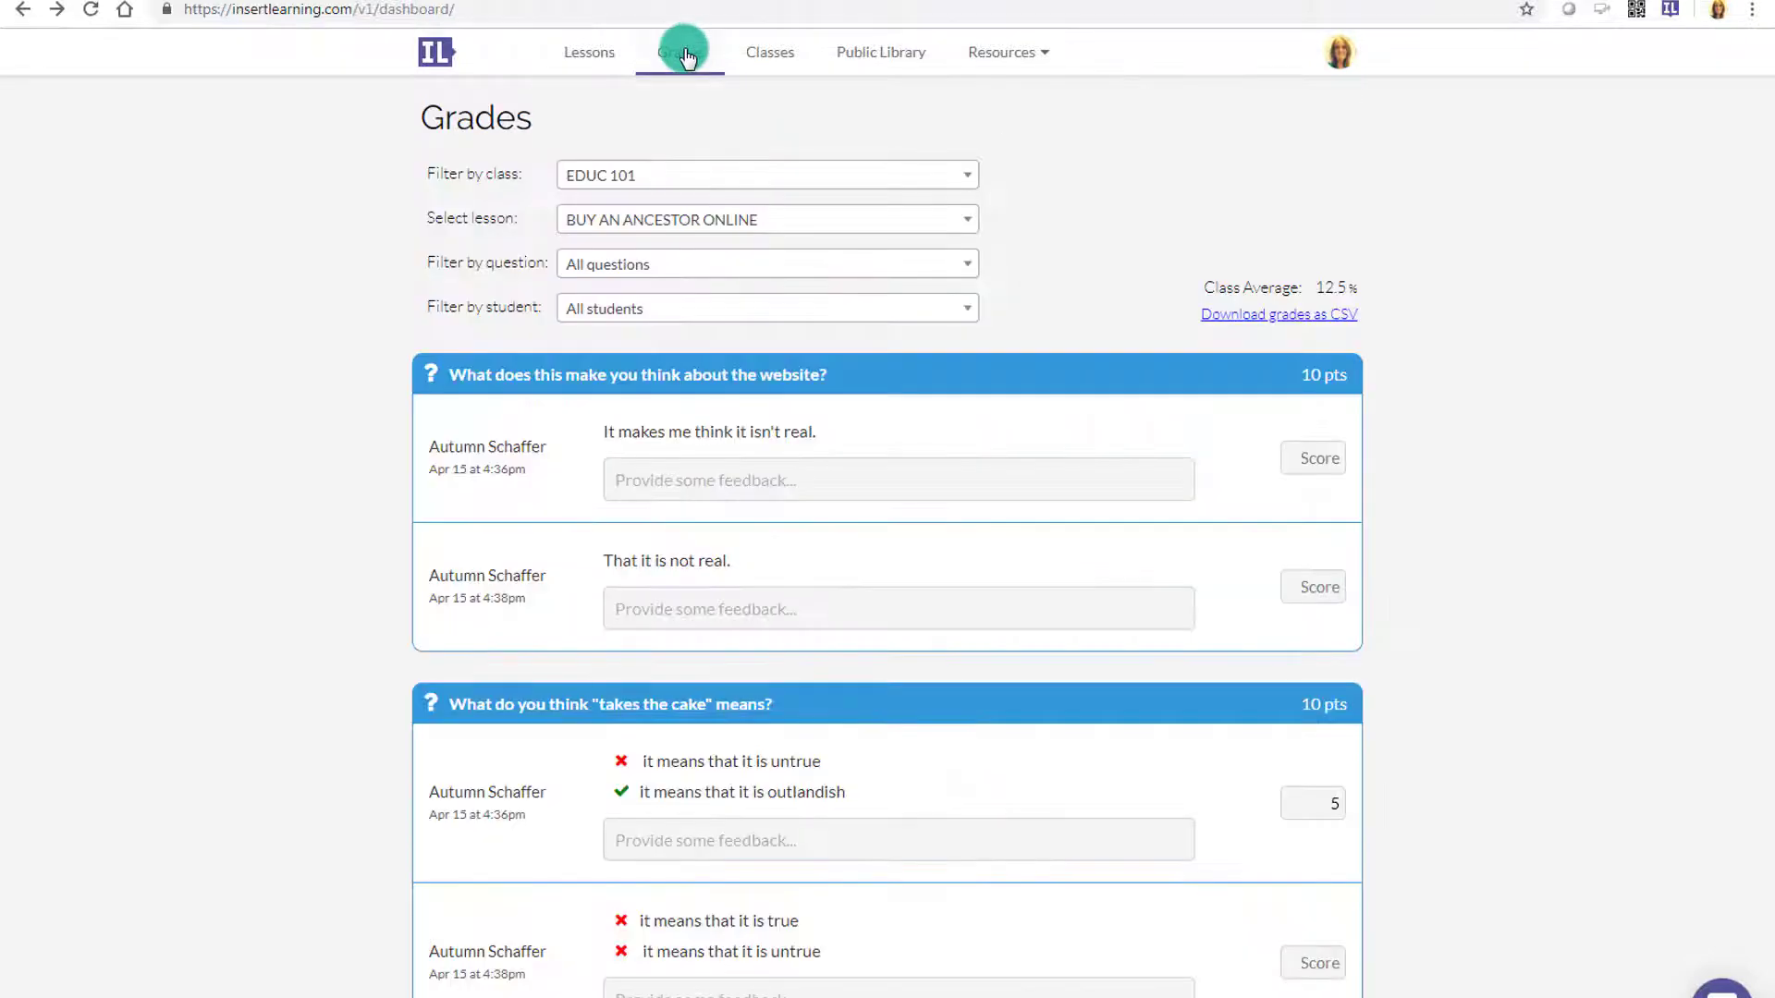
pyautogui.click(617, 175)
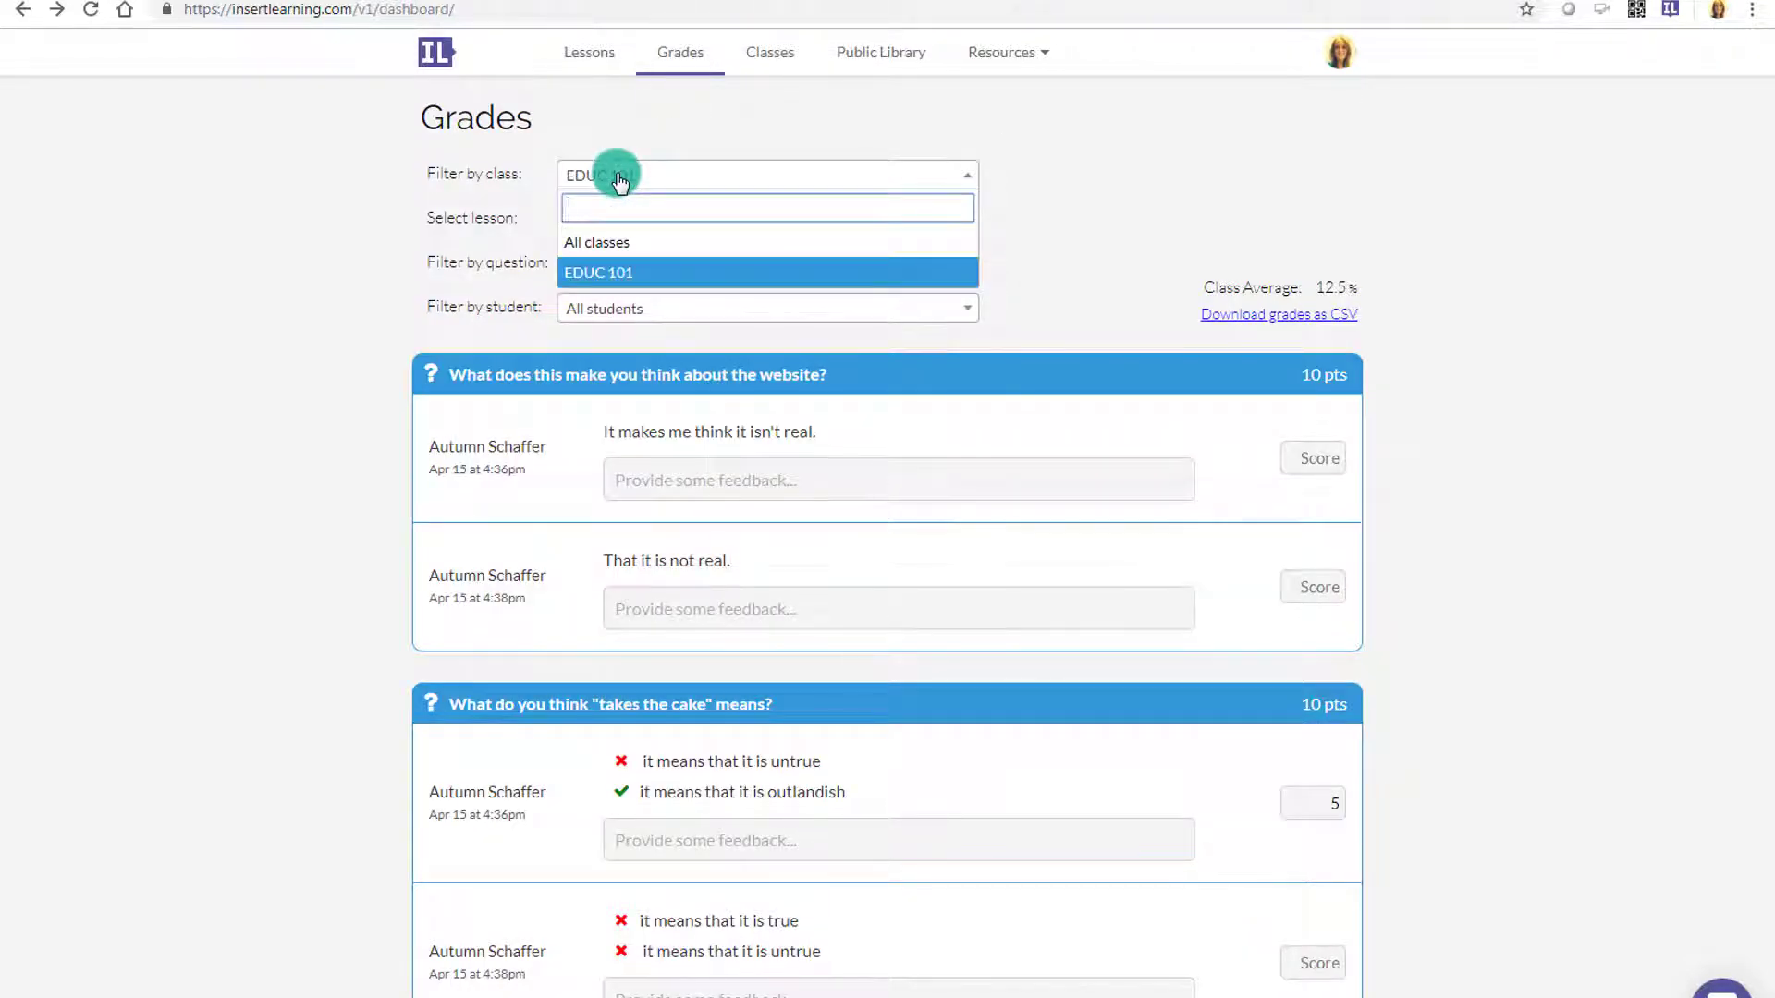
pyautogui.click(617, 176)
pyautogui.click(602, 221)
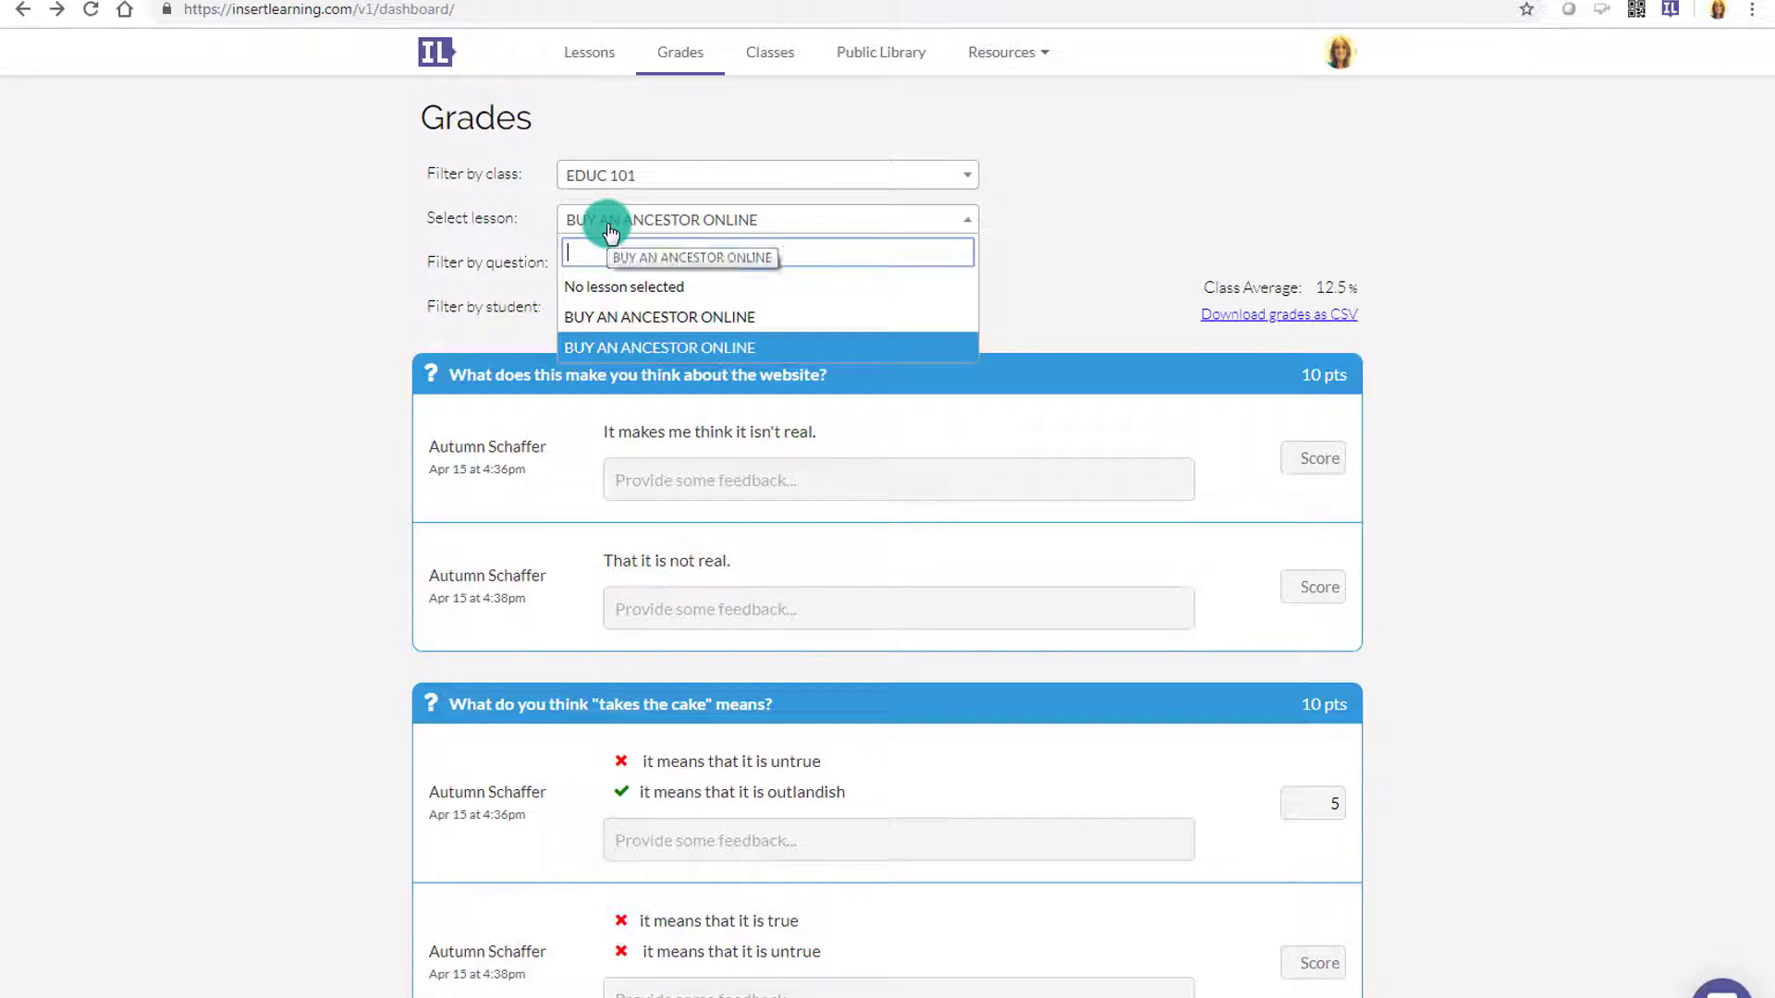
pyautogui.click(610, 317)
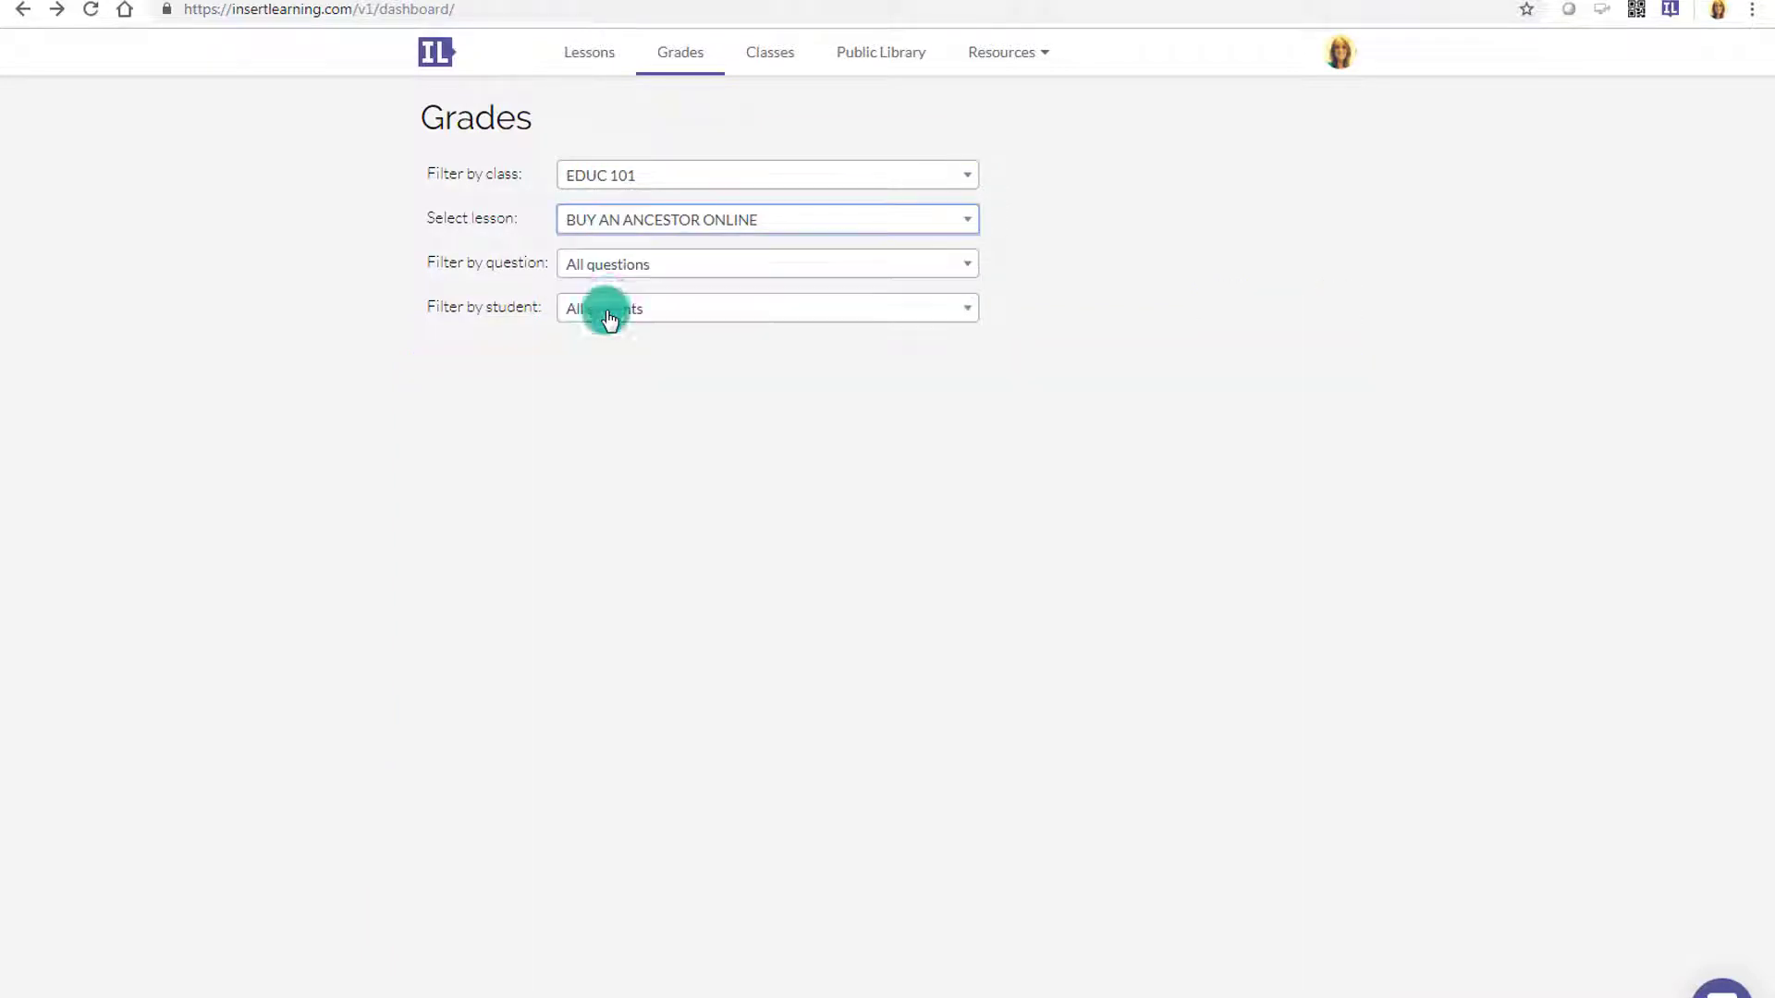
pyautogui.click(679, 237)
pyautogui.click(668, 344)
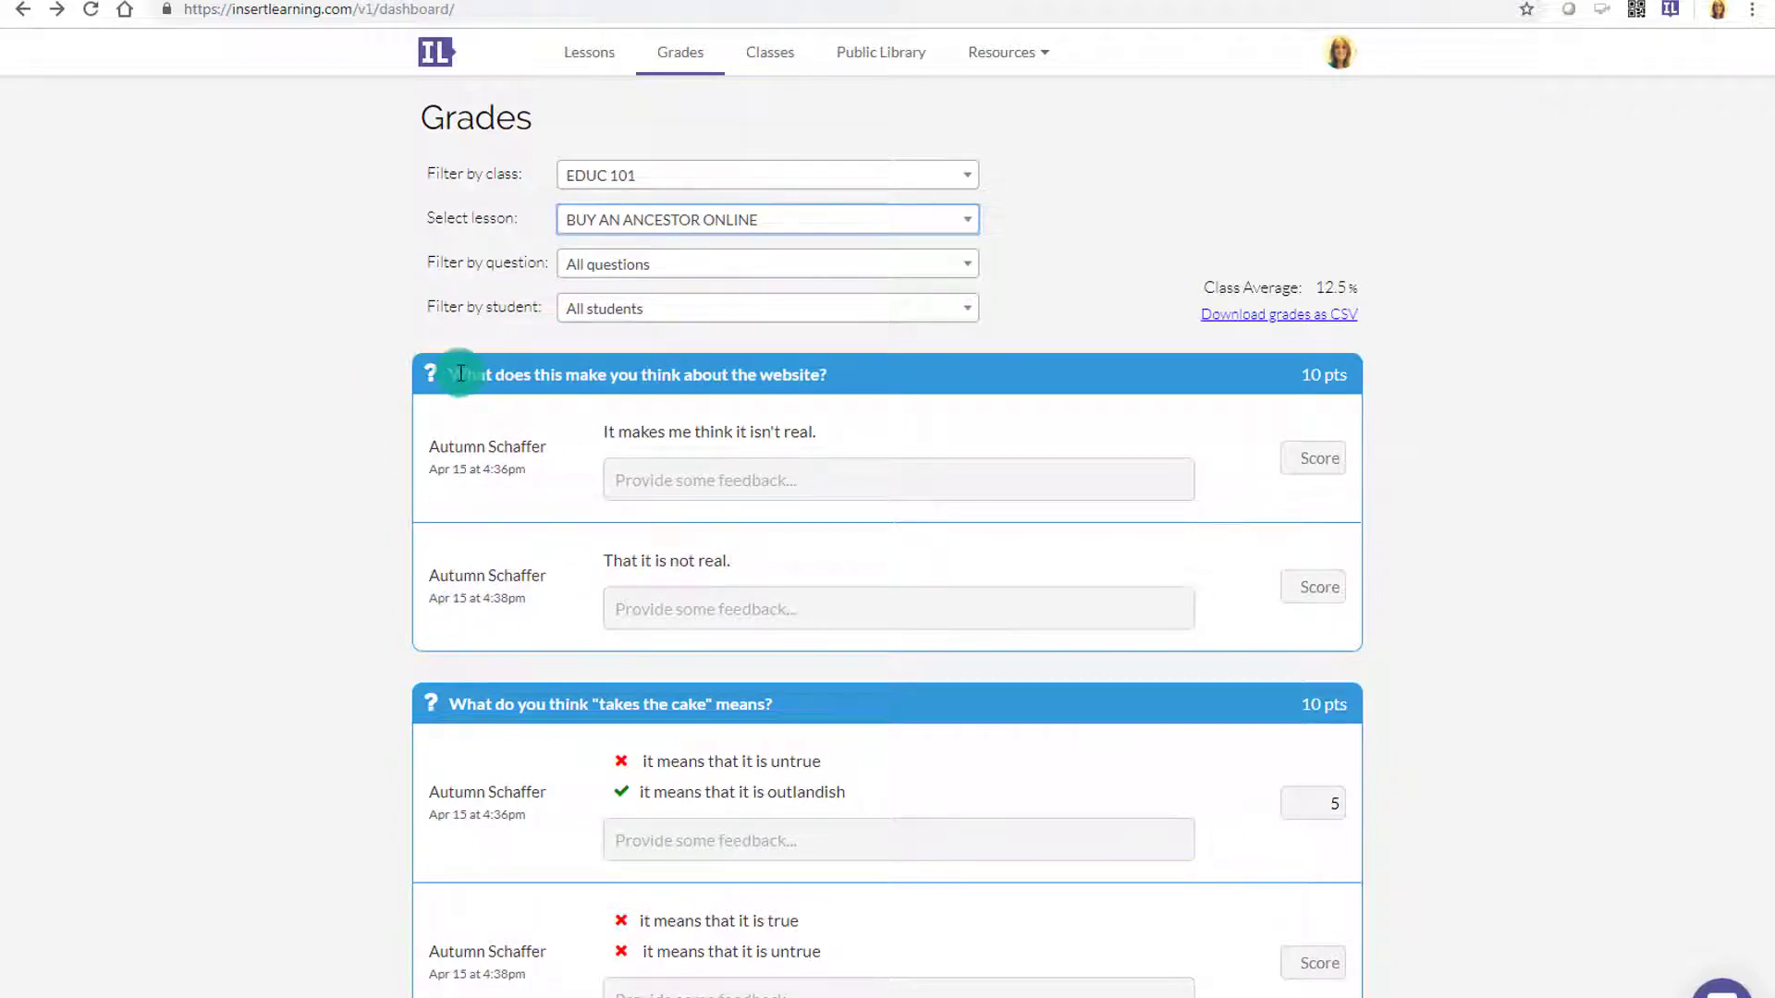
# Grade both answers to "What does this make you think about the website?" with 10 points and the feedback "Right!" and "Exactly!"
pyautogui.moveTo(460, 373); pyautogui.dragTo(860, 364)
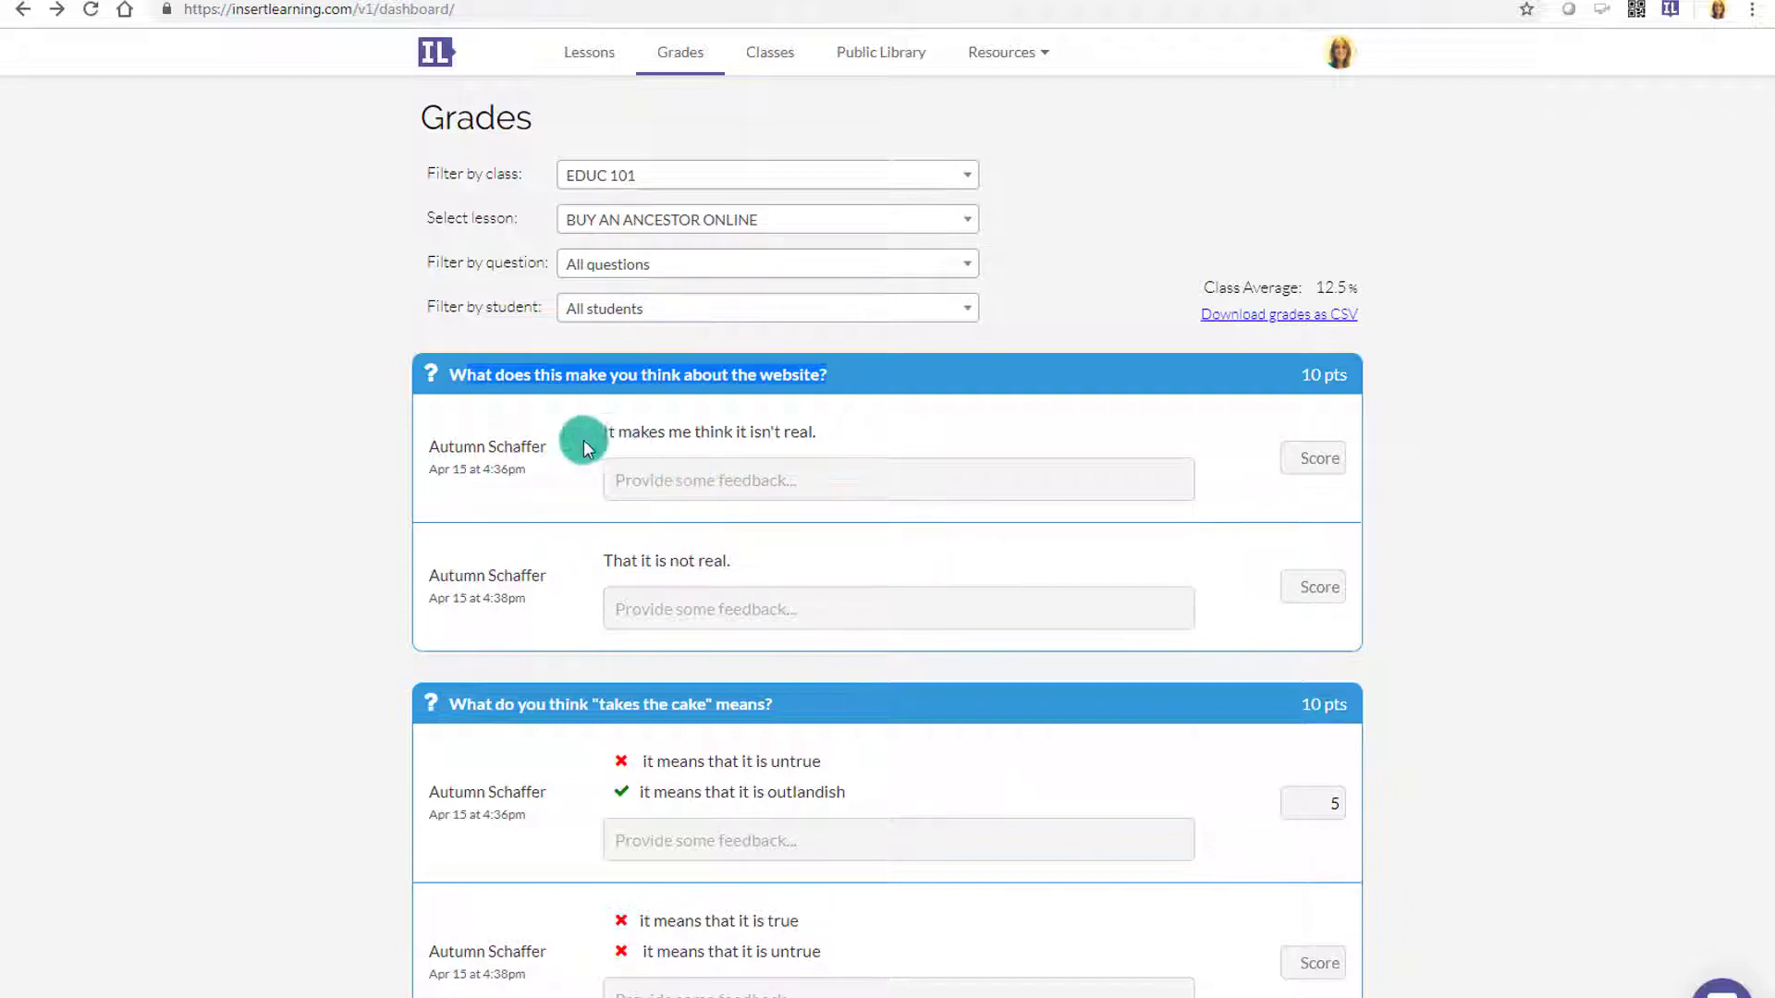
pyautogui.moveTo(442, 447); pyautogui.dragTo(637, 442)
pyautogui.click(650, 477)
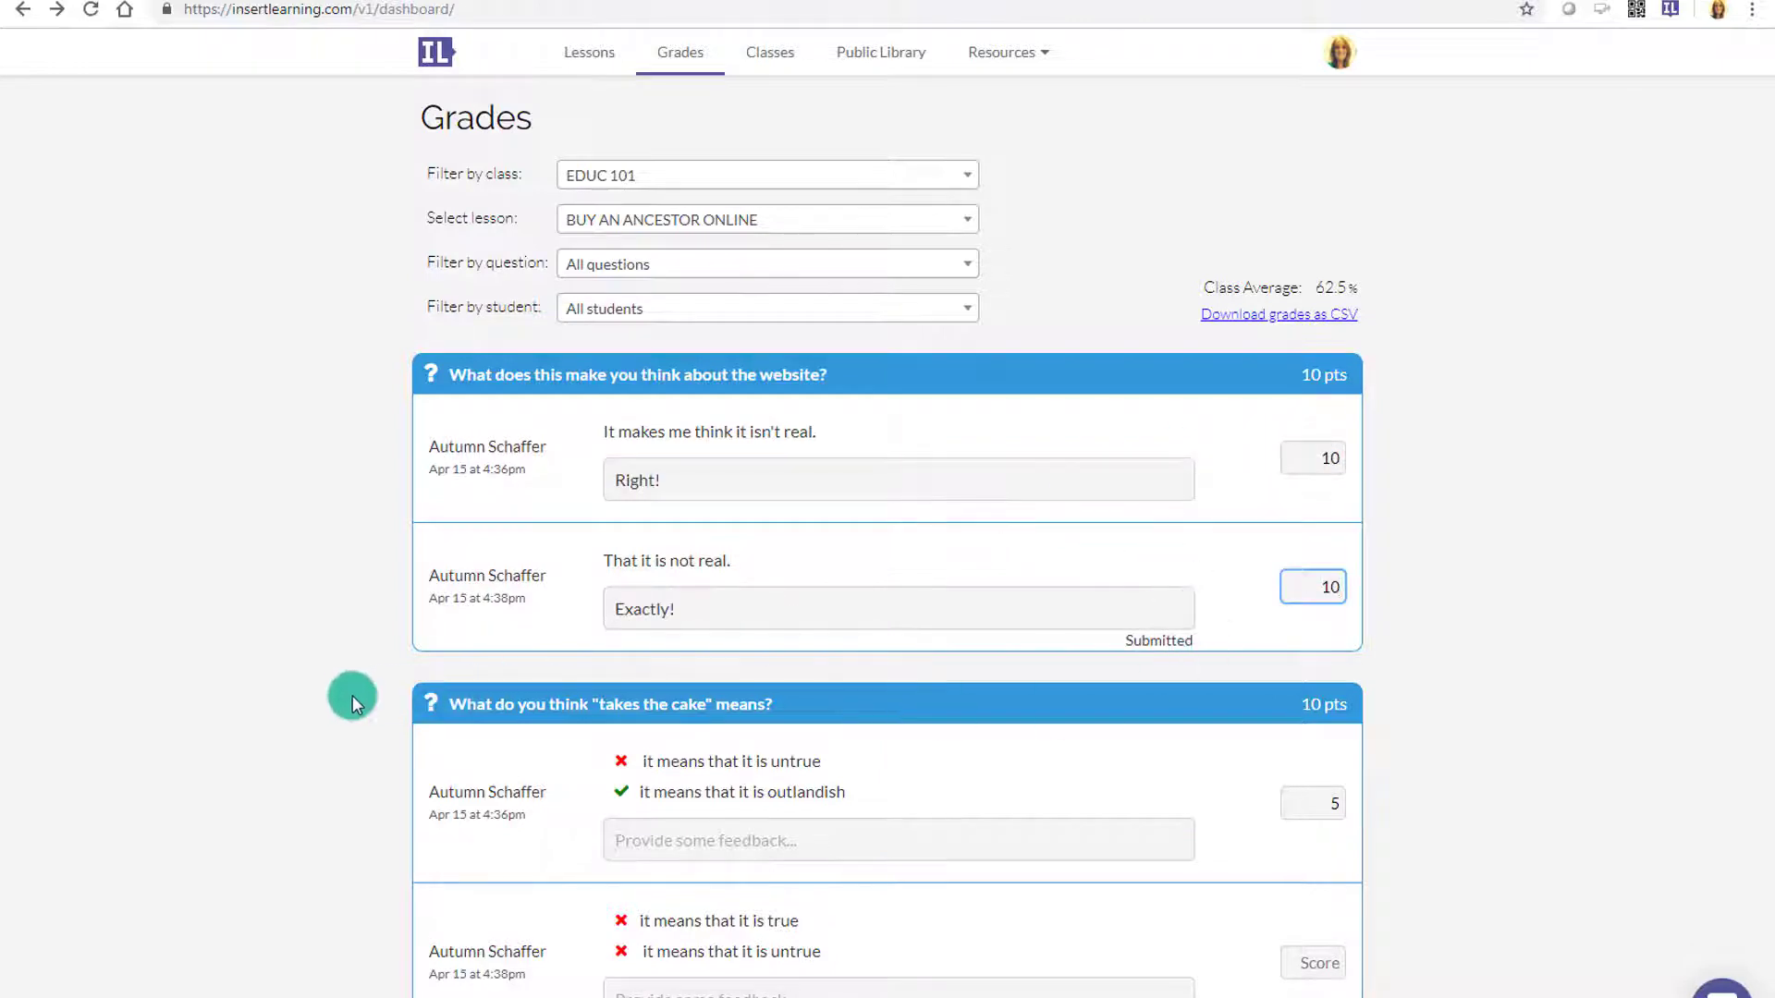
pyautogui.click(353, 700)
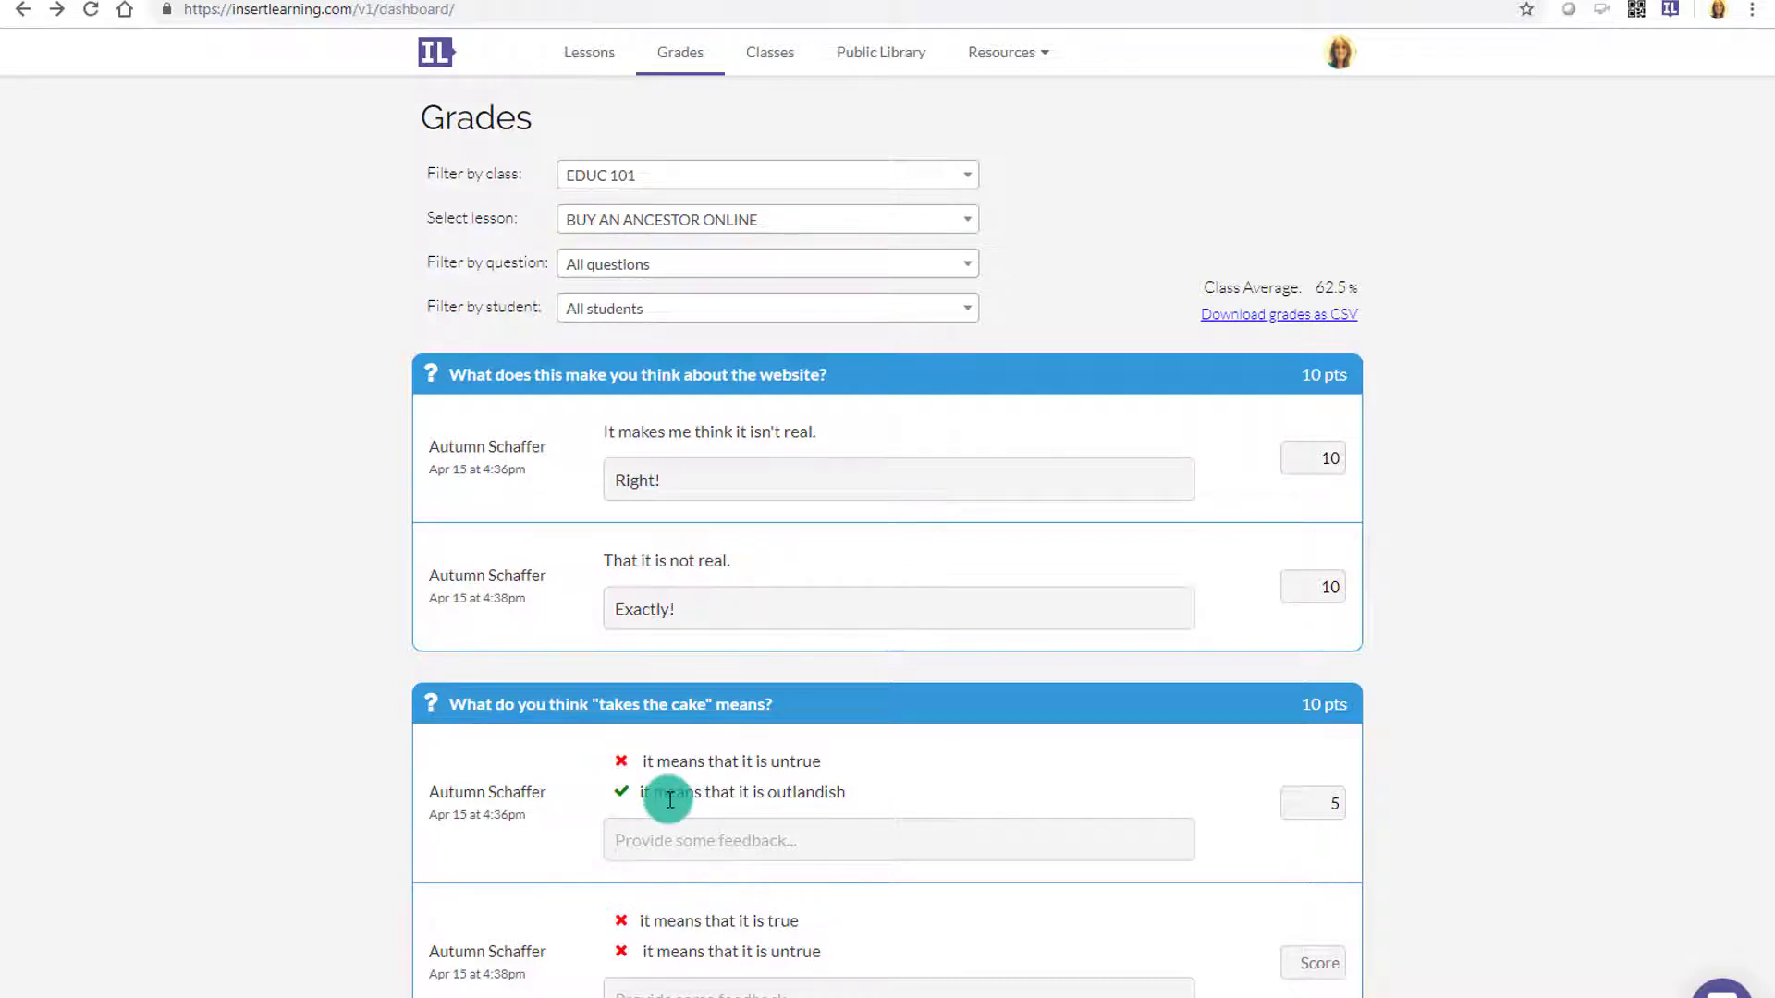
# Score the "takes the cake" response that has two wrong choices with 0 points
pyautogui.doubleClick(1328, 806)
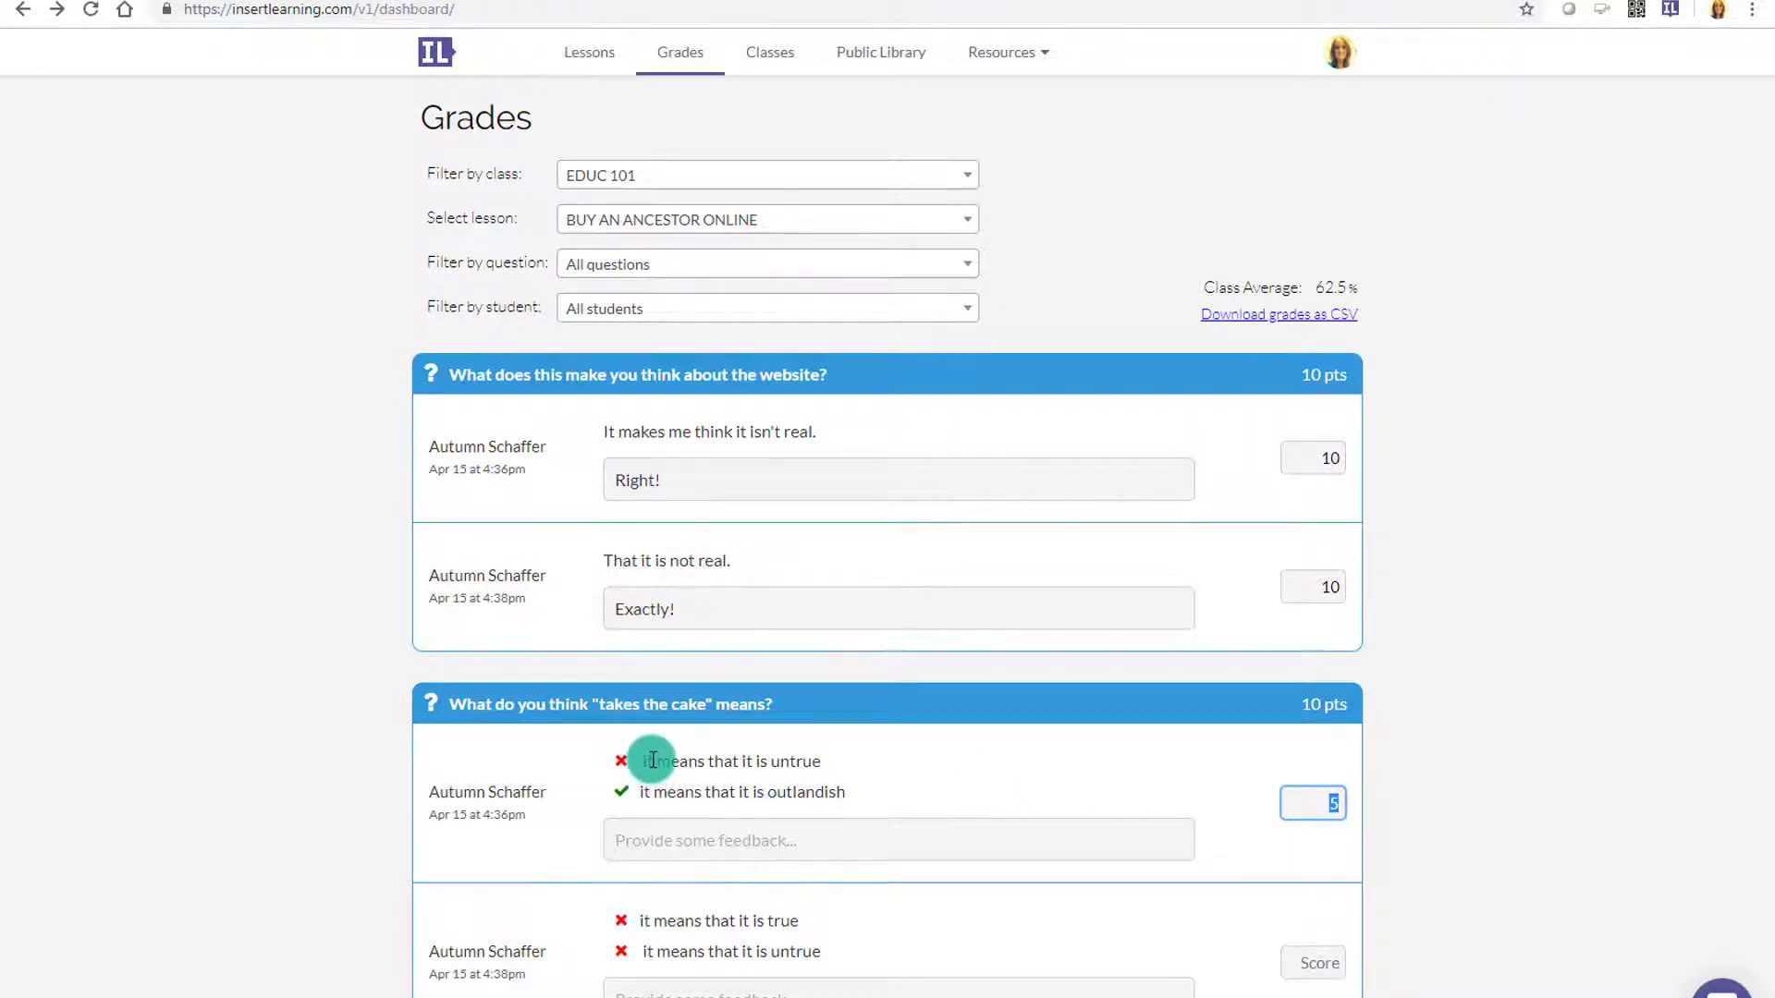
pyautogui.click(1337, 965)
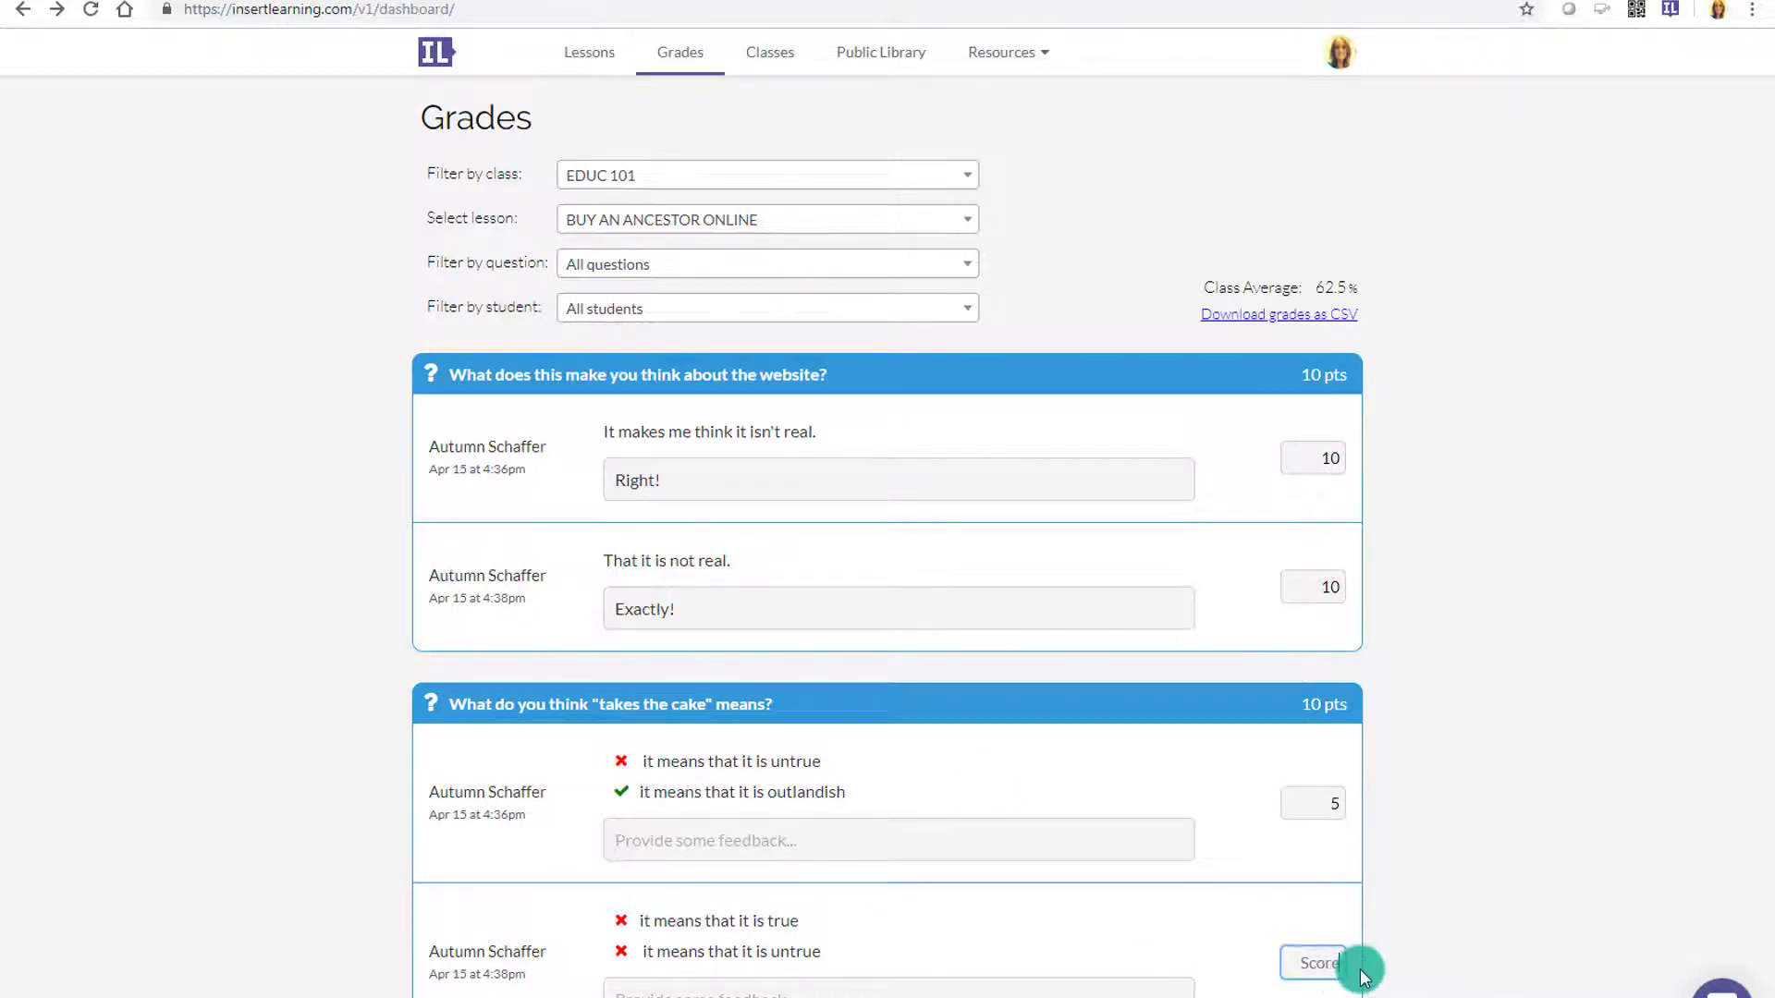
pyautogui.write('0')
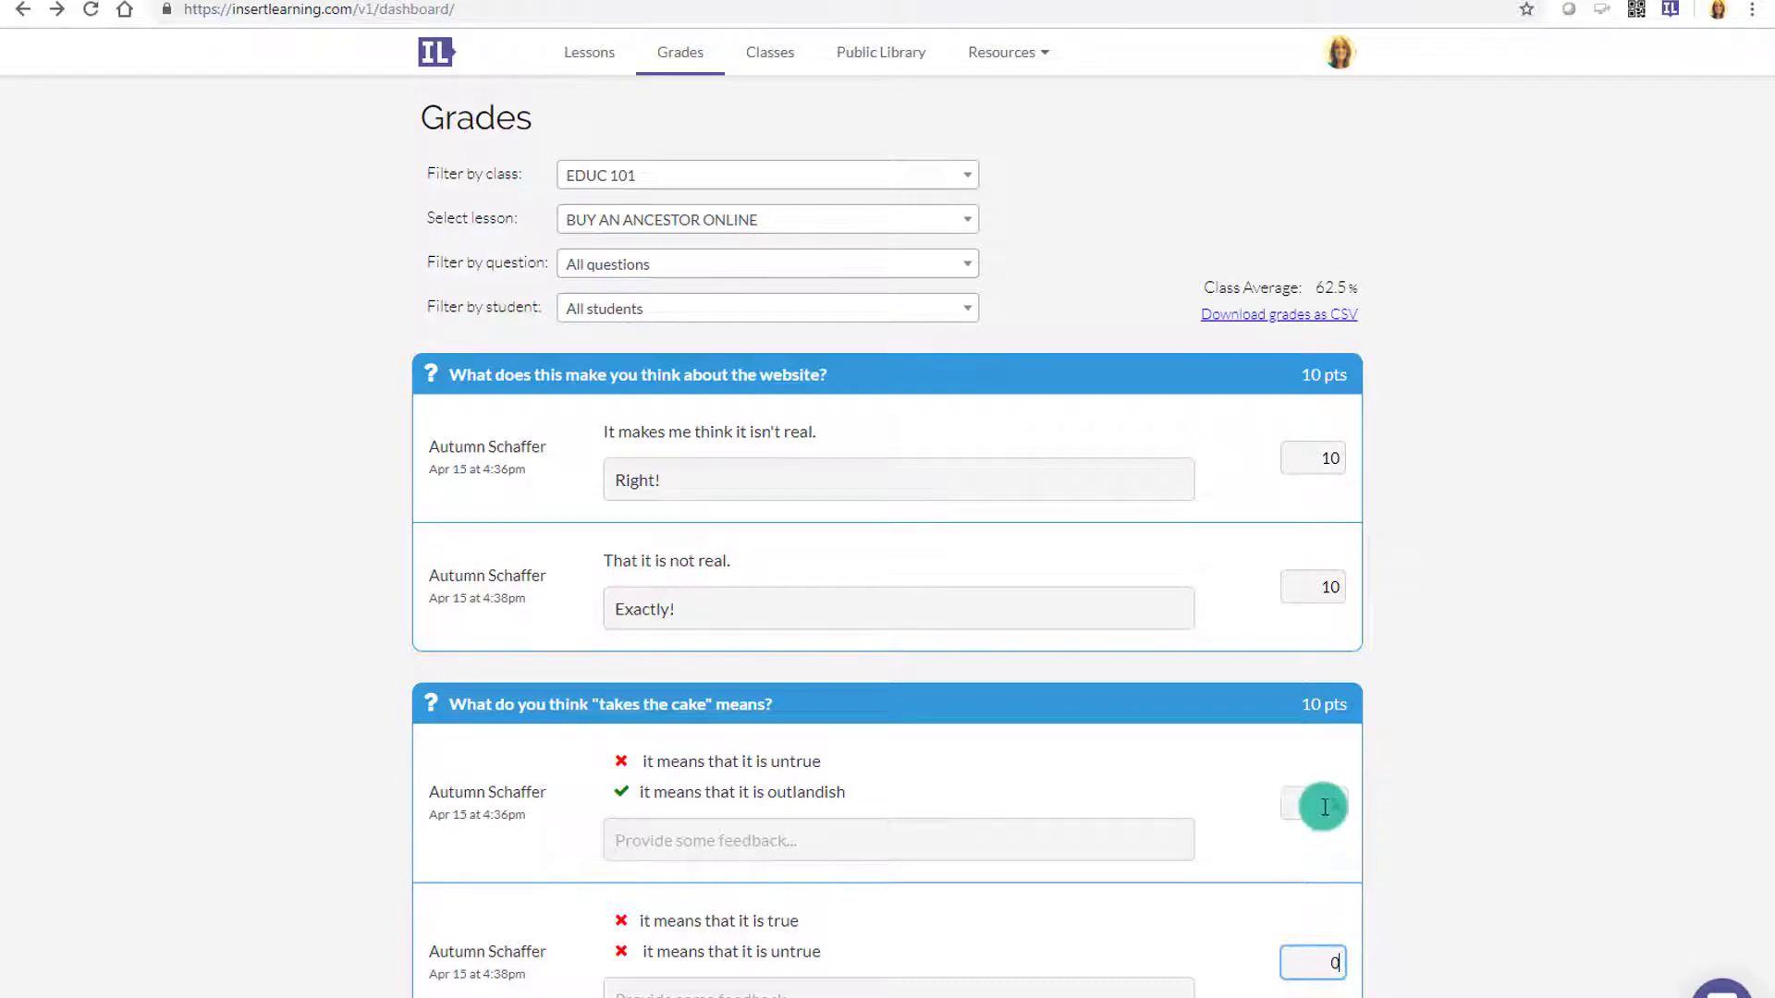
pyautogui.click(1573, 920)
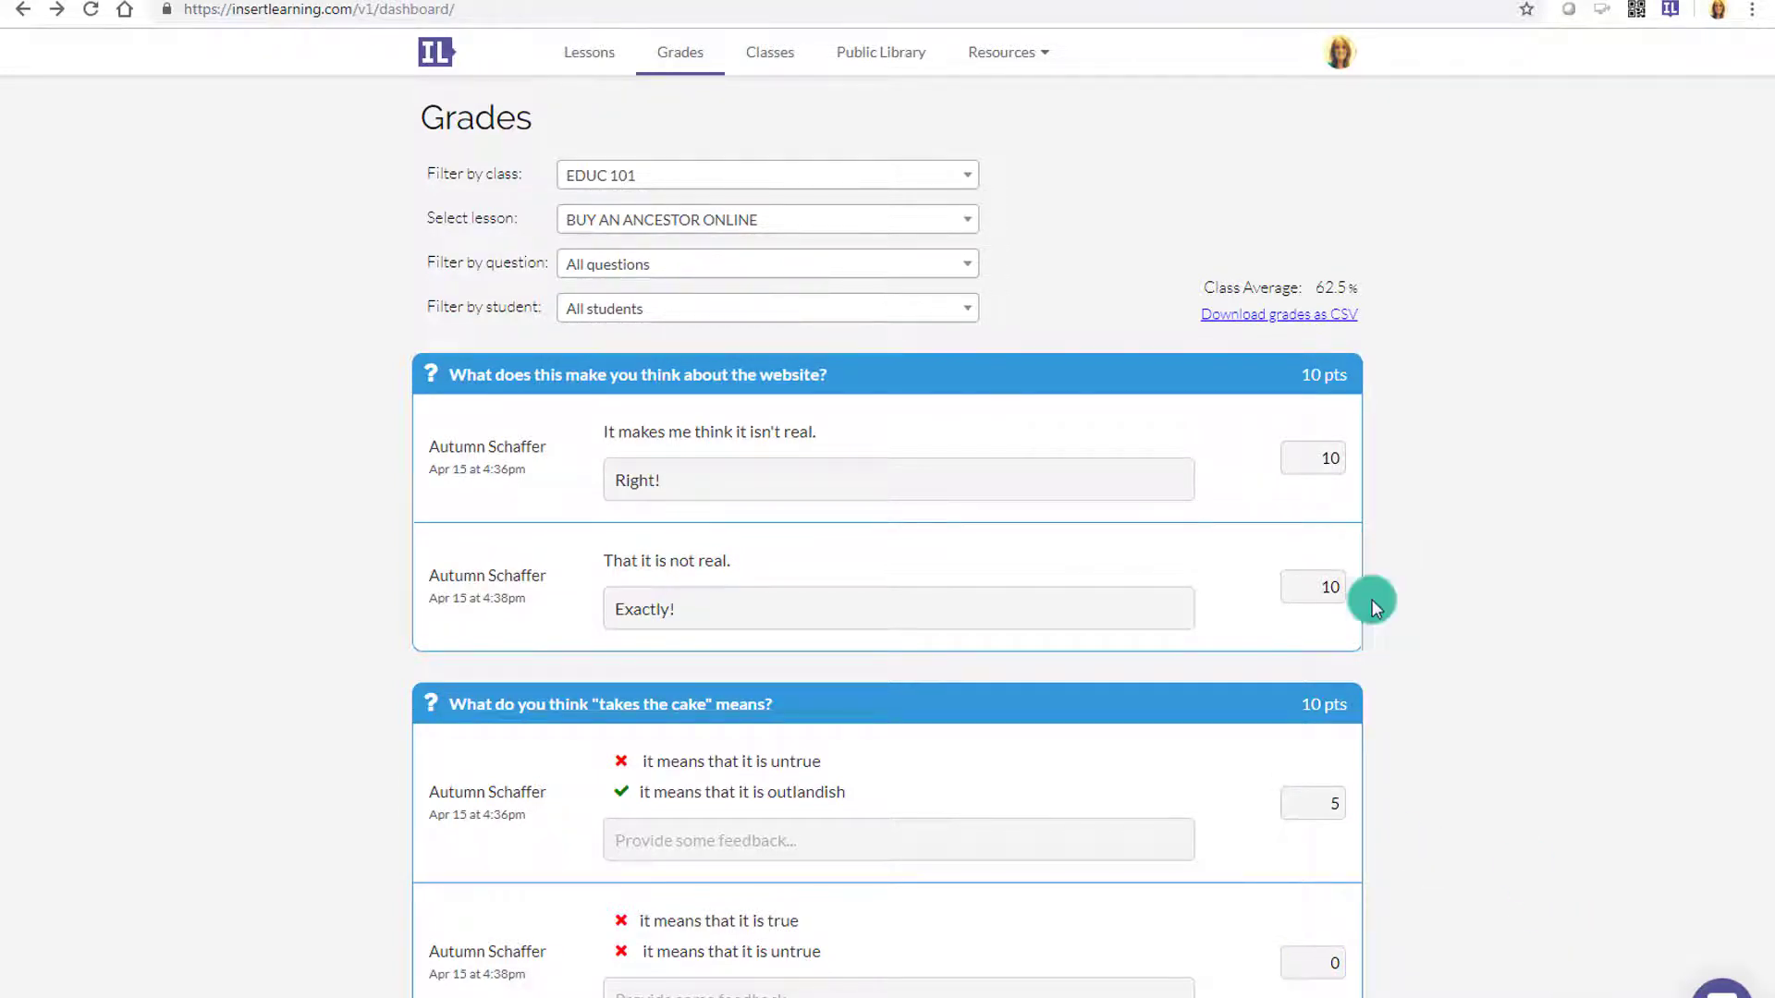
# Open the Reviews lesson as the teacher and check the moderation option beside the first discussion response
pyautogui.click(615, 72)
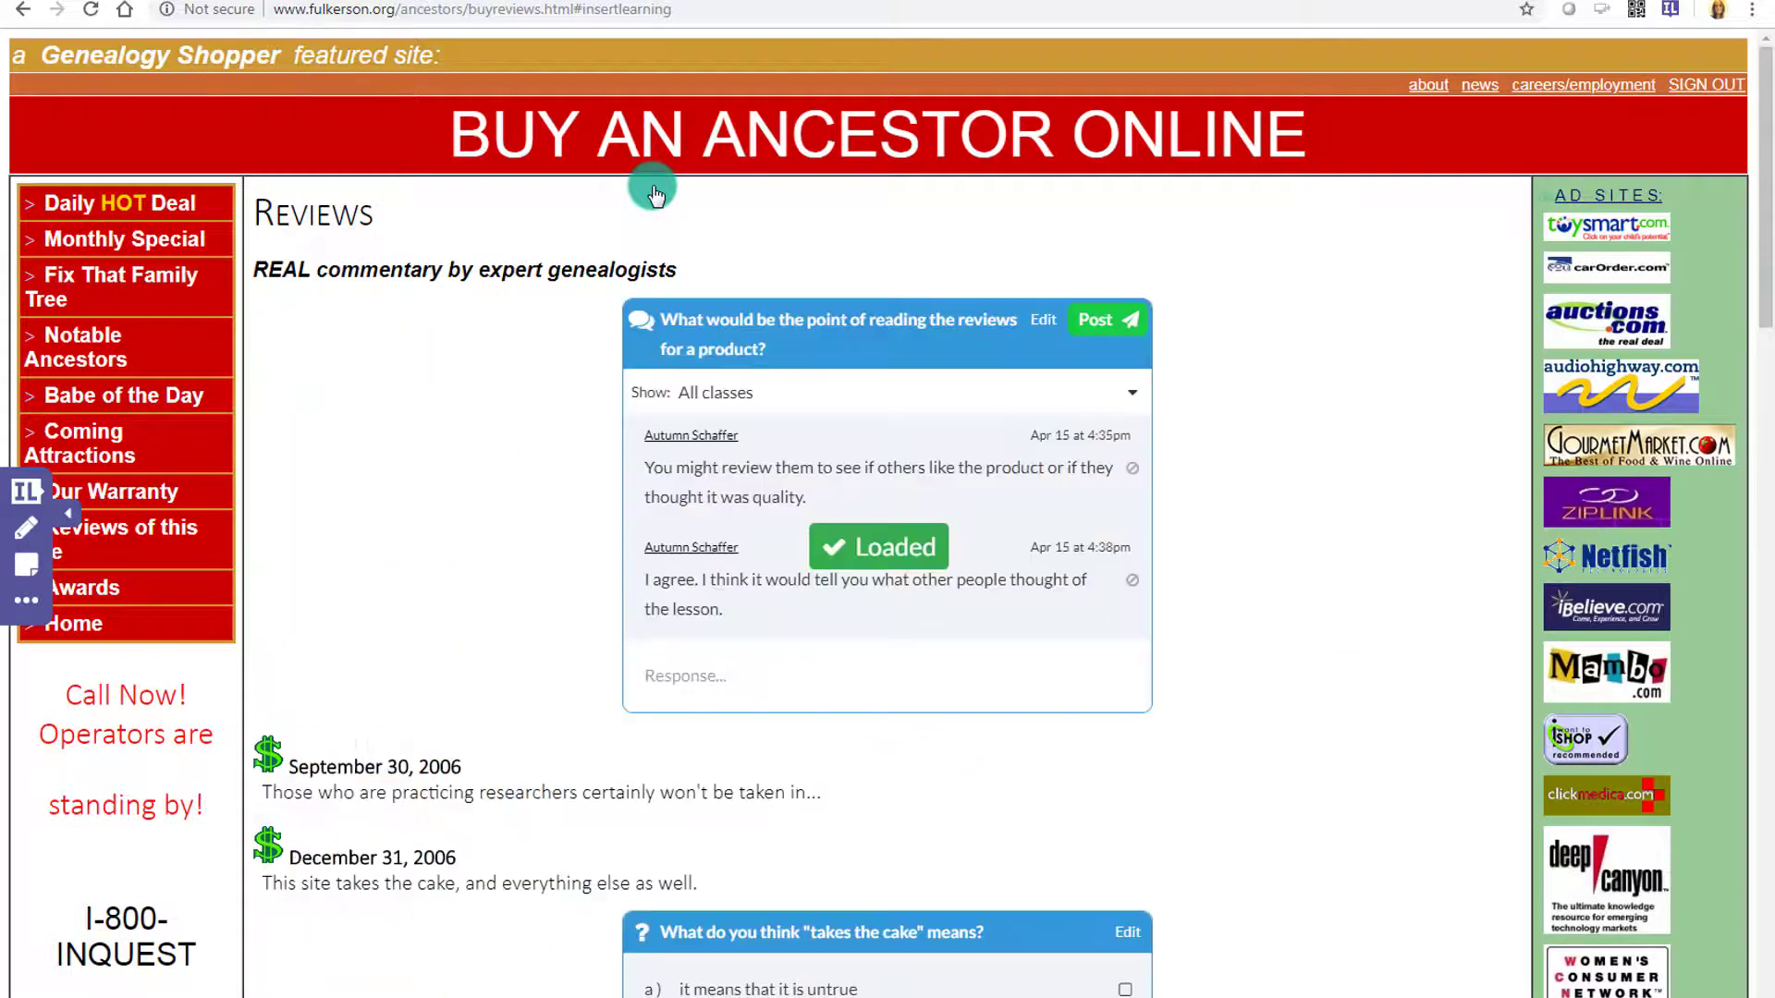
pyautogui.click(1133, 474)
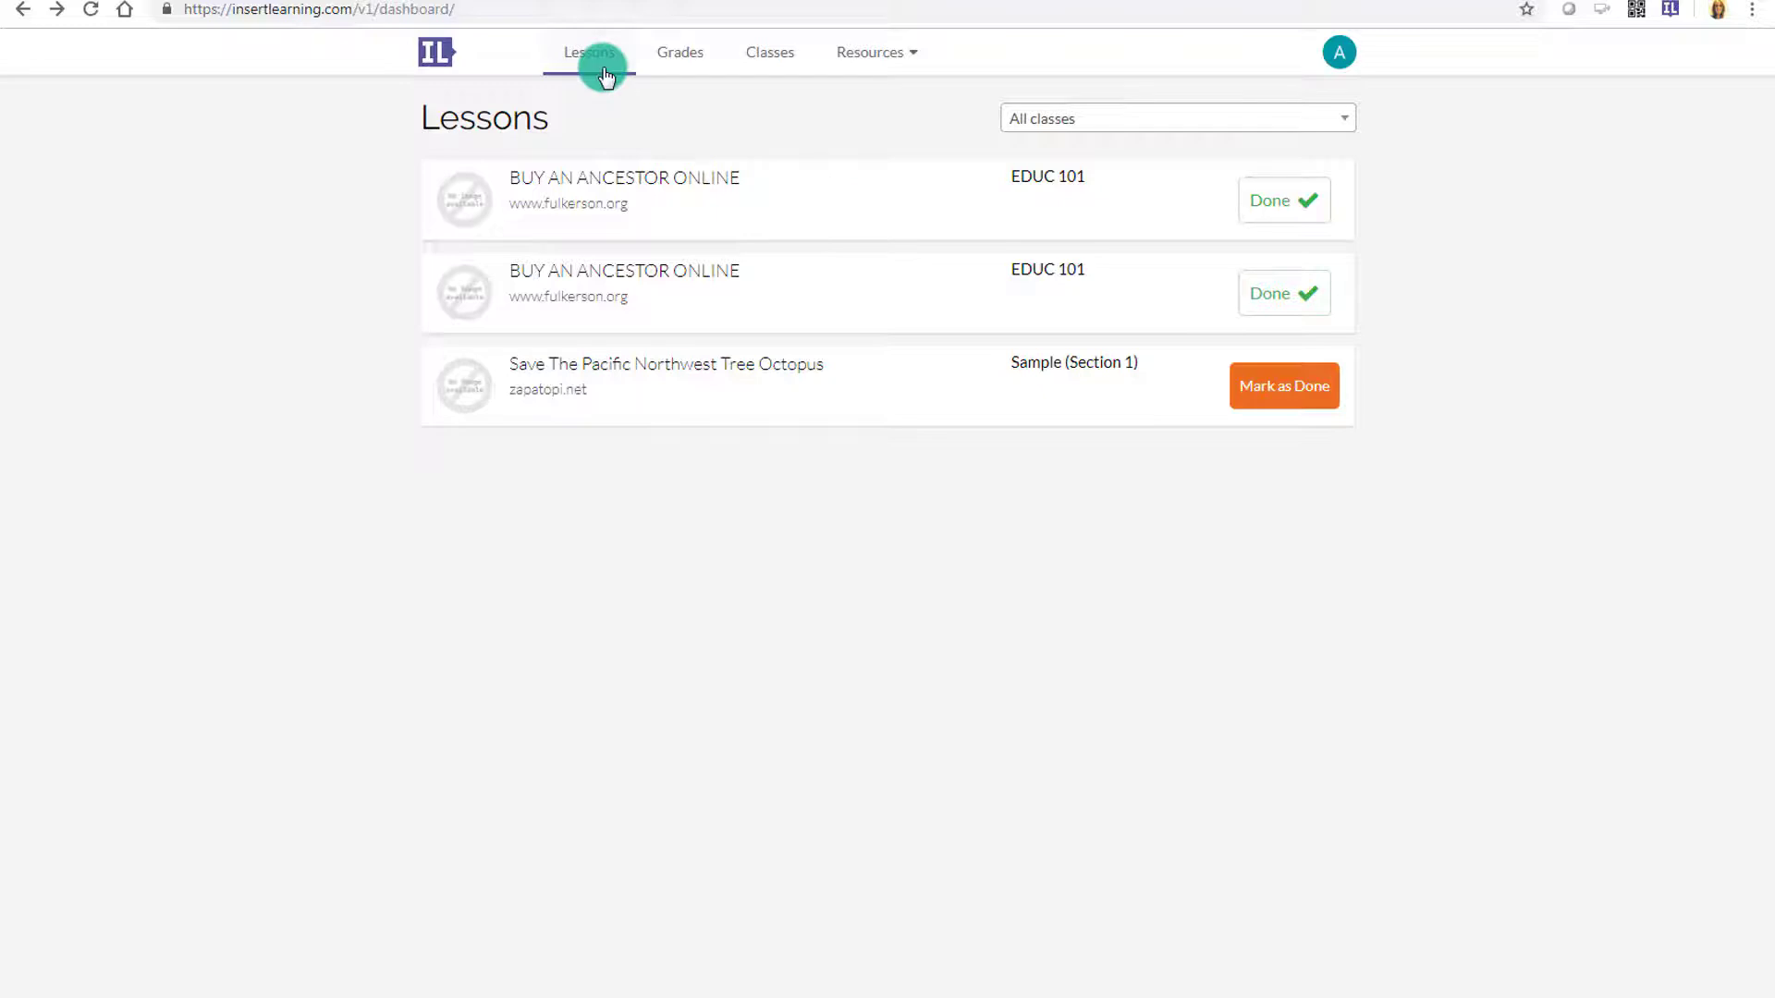
# View the student's EDUC 101 grades and feedback for the Buy an Ancestor Online lesson and check the lesson choices
pyautogui.click(688, 55)
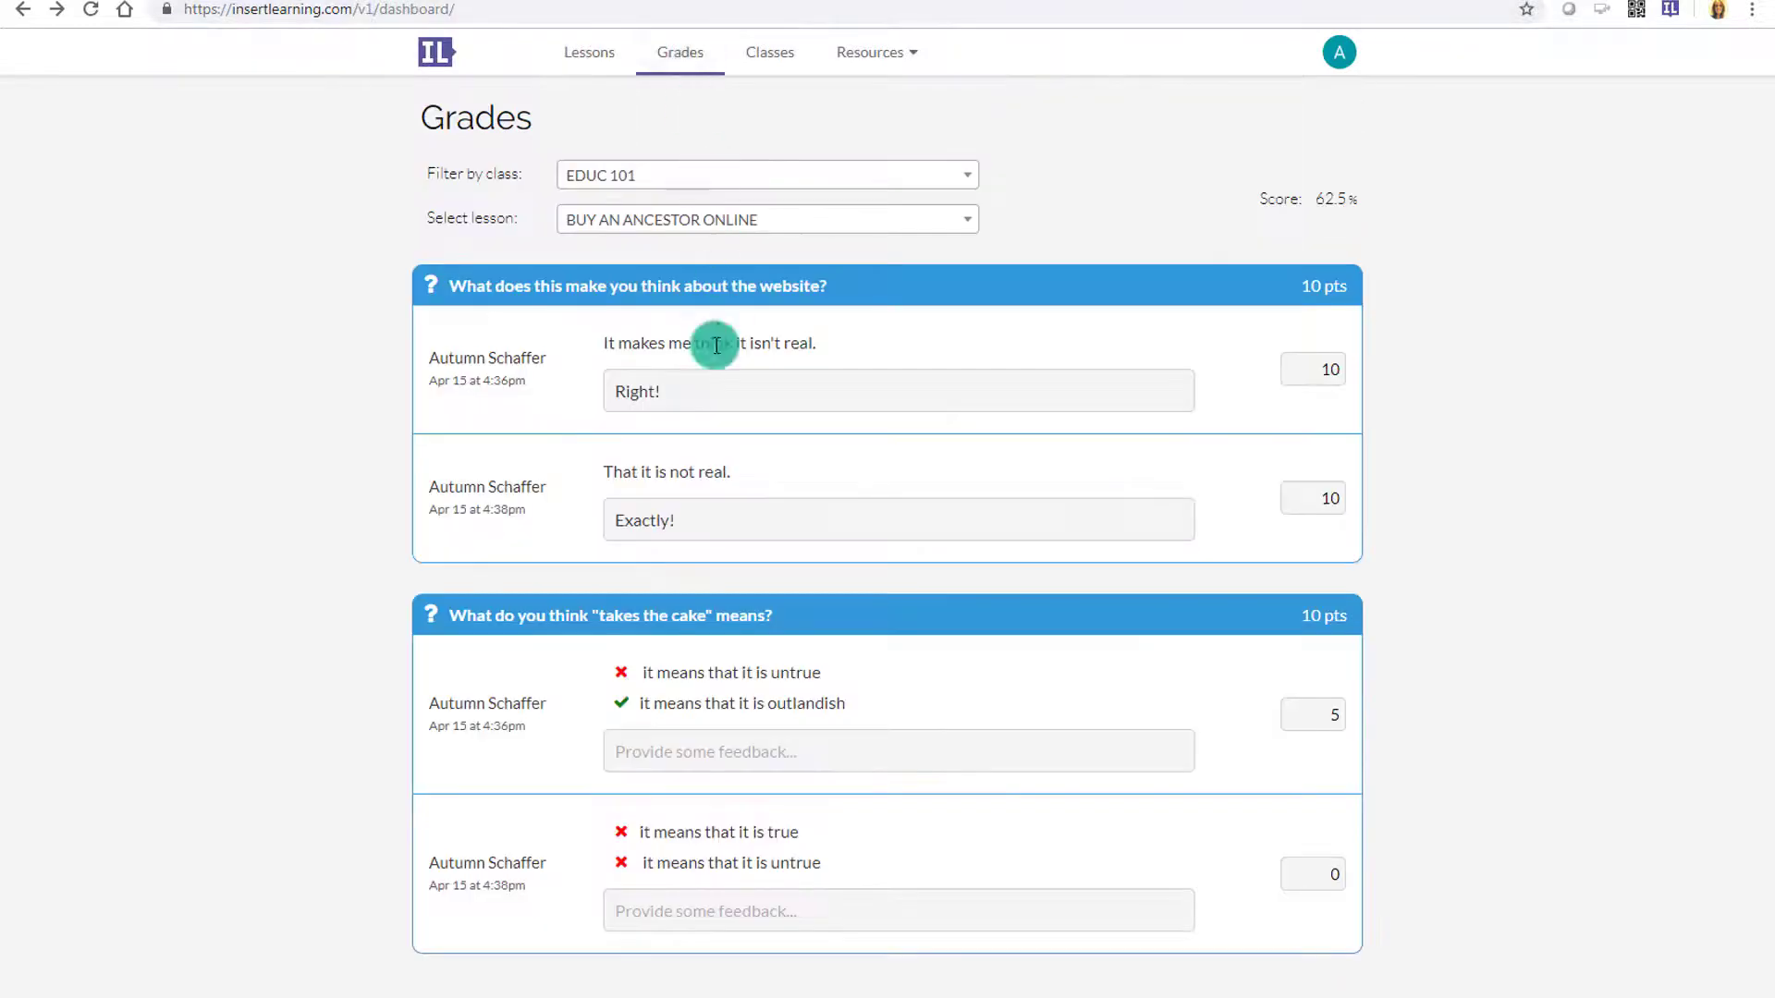
pyautogui.click(603, 178)
pyautogui.click(602, 219)
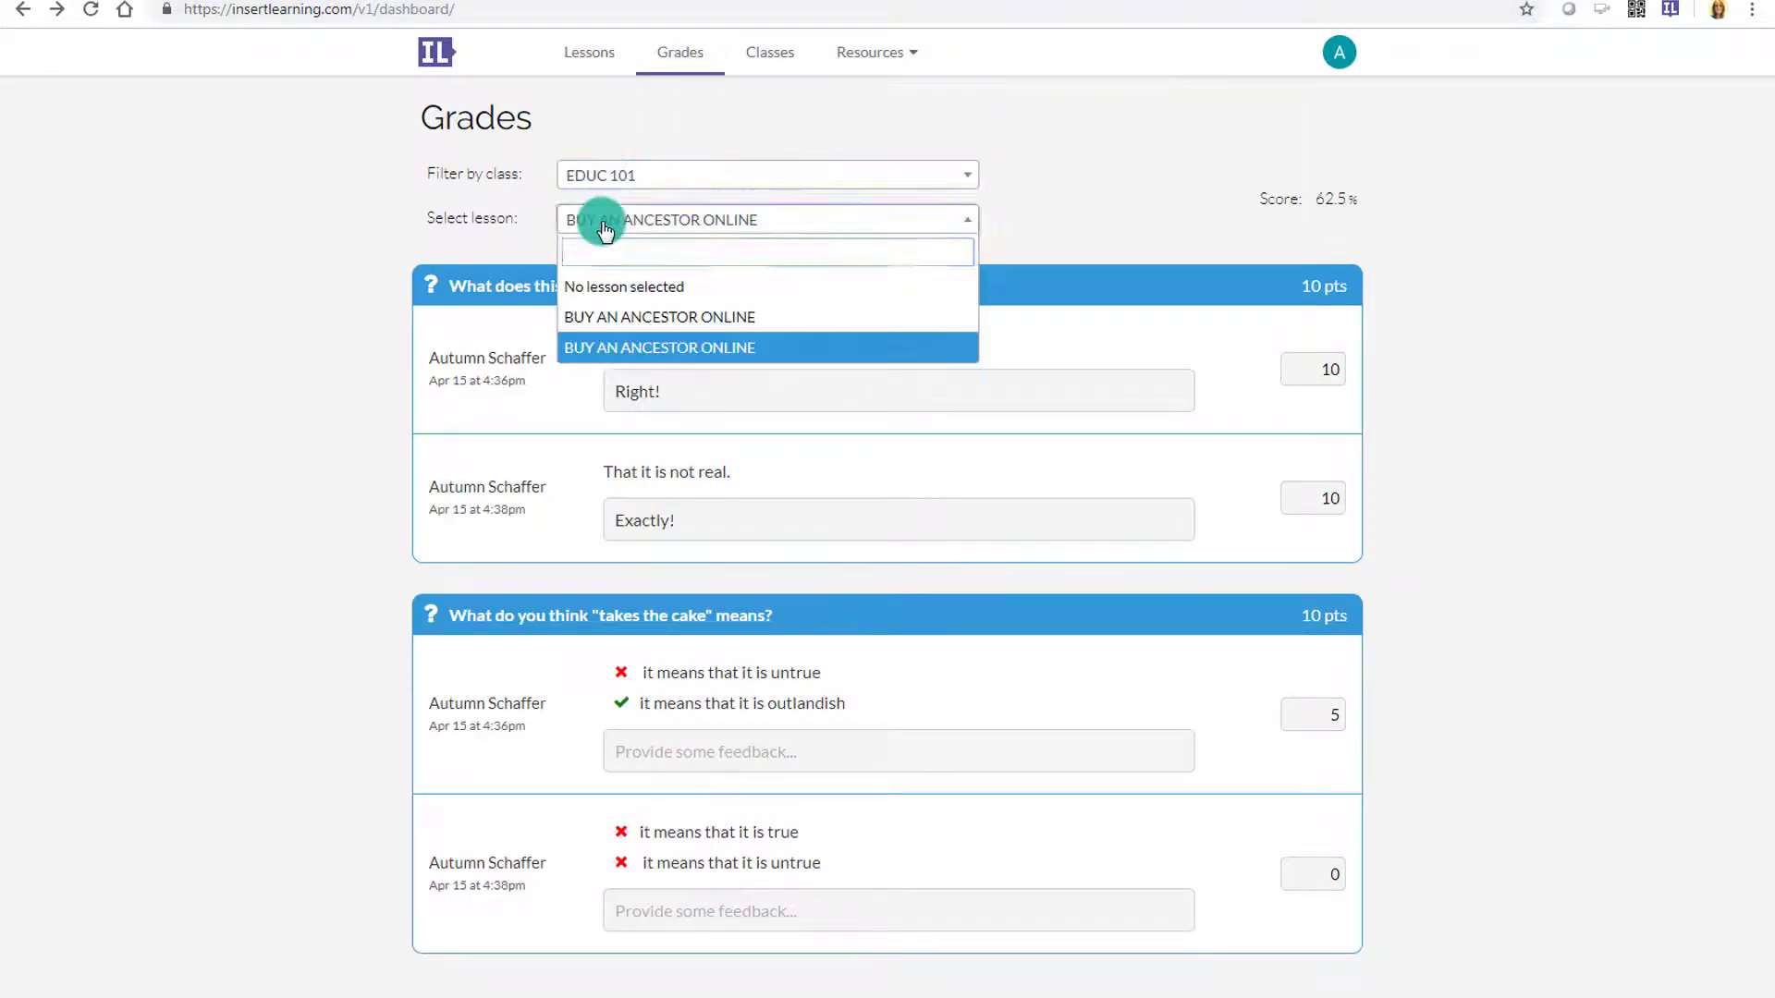
pyautogui.click(602, 219)
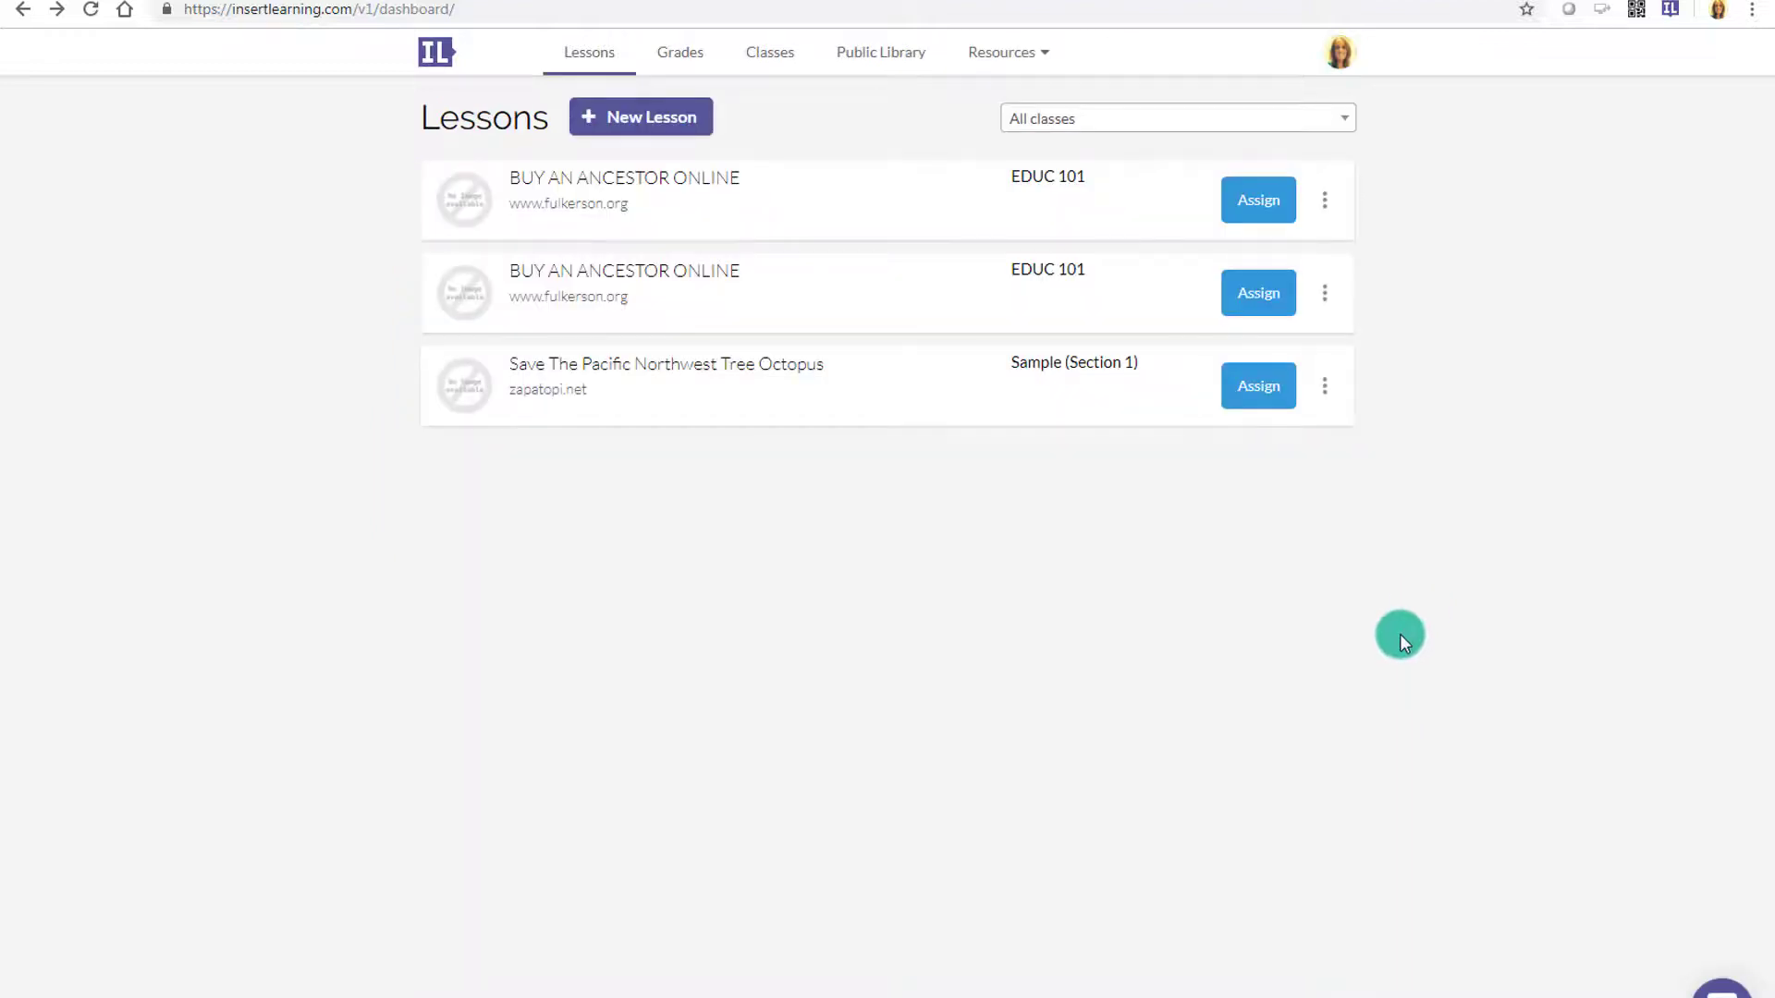
# Browse the teacher's Public Library and examine the shared lesson "Bones discovered in an island cave may be a new human species"
pyautogui.click(888, 63)
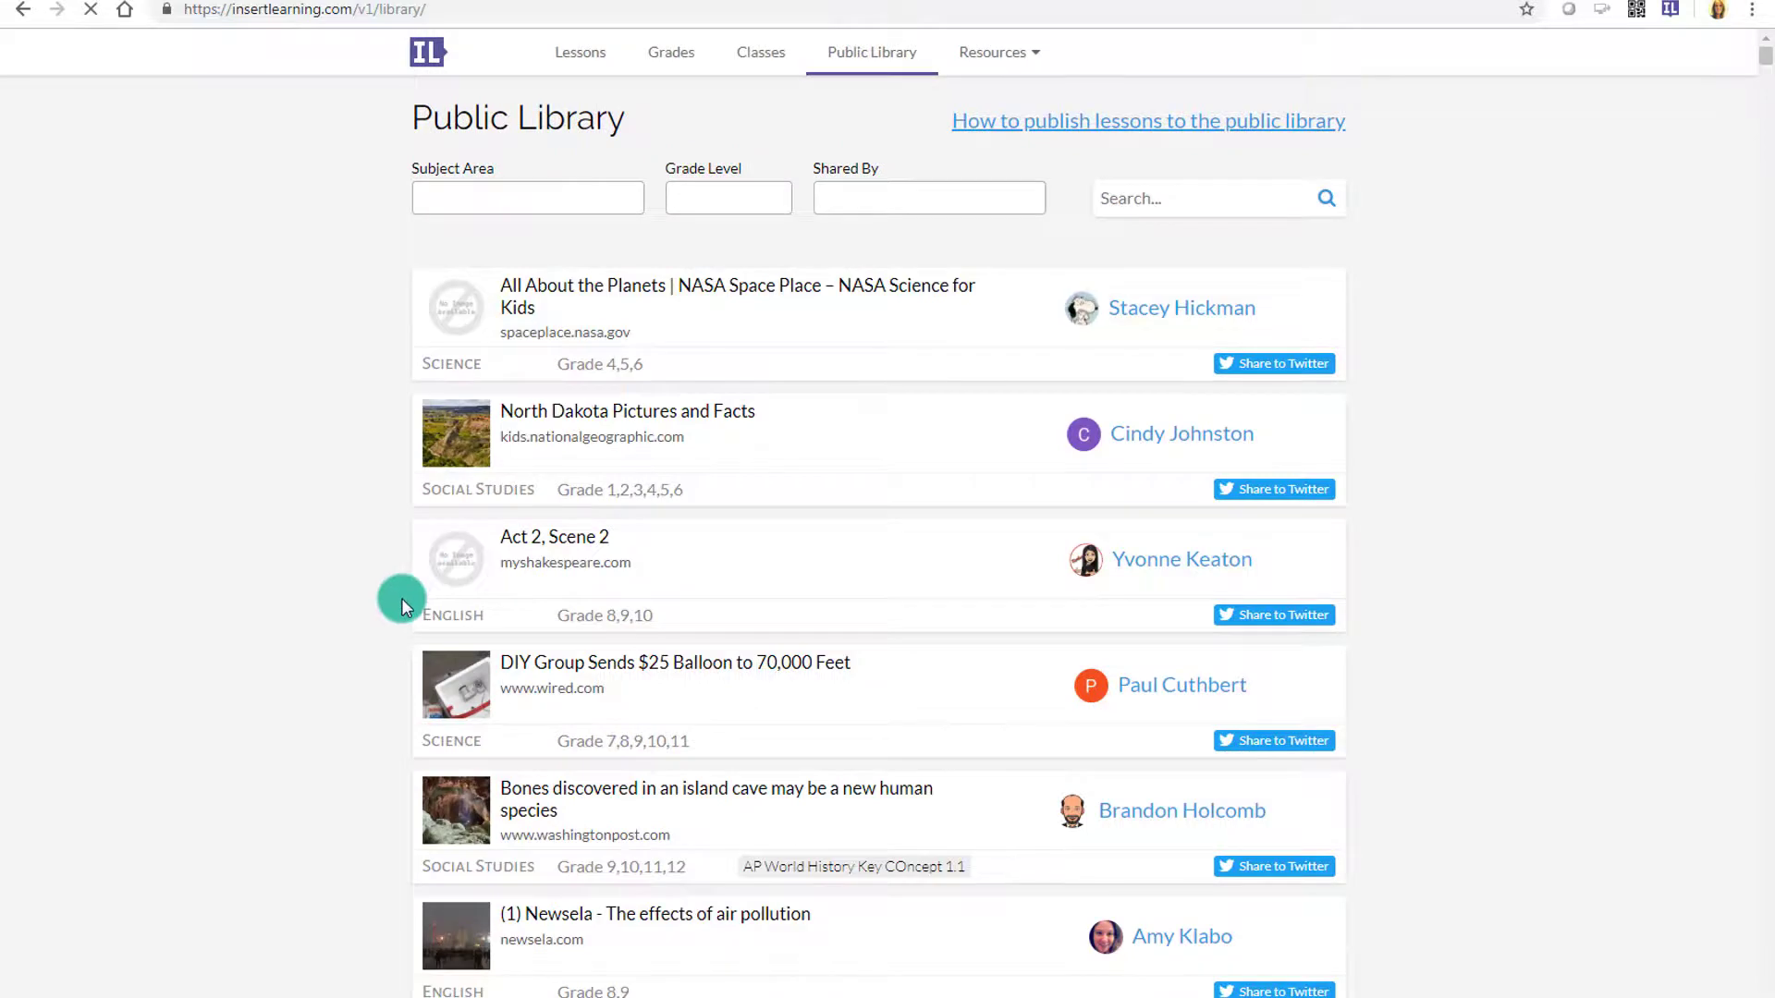
pyautogui.scroll(-1, 403, 601)
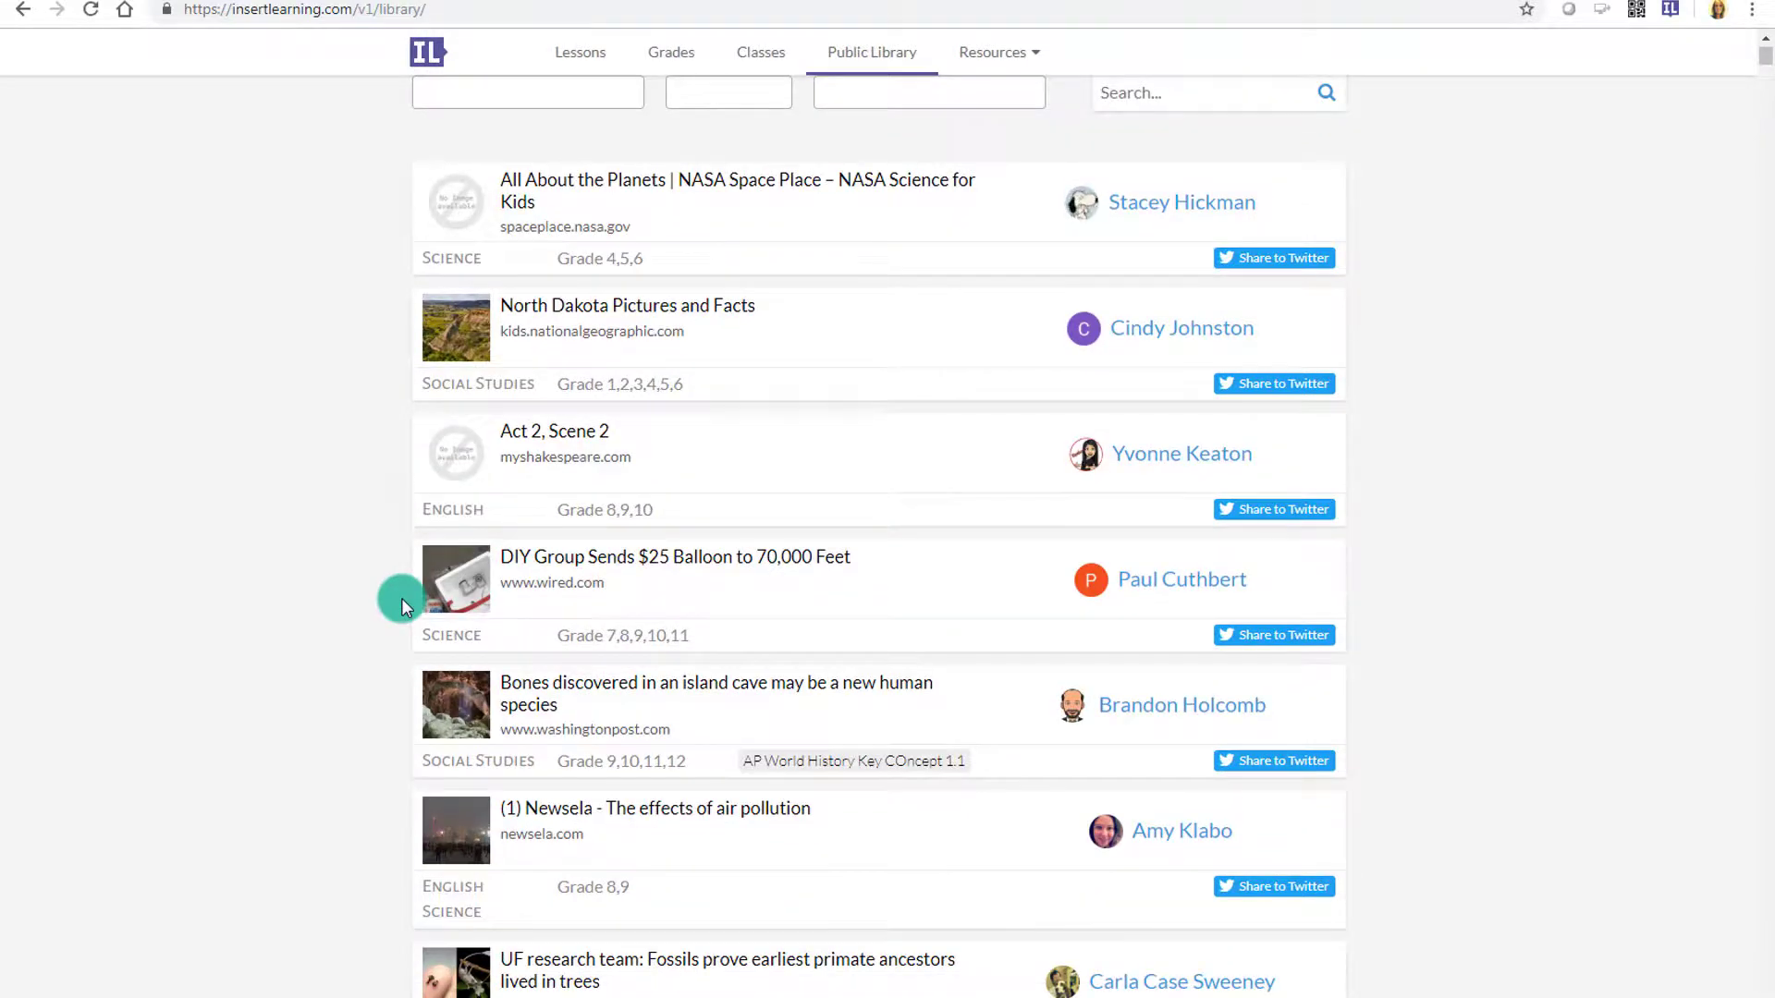
pyautogui.scroll(-2, 406, 592)
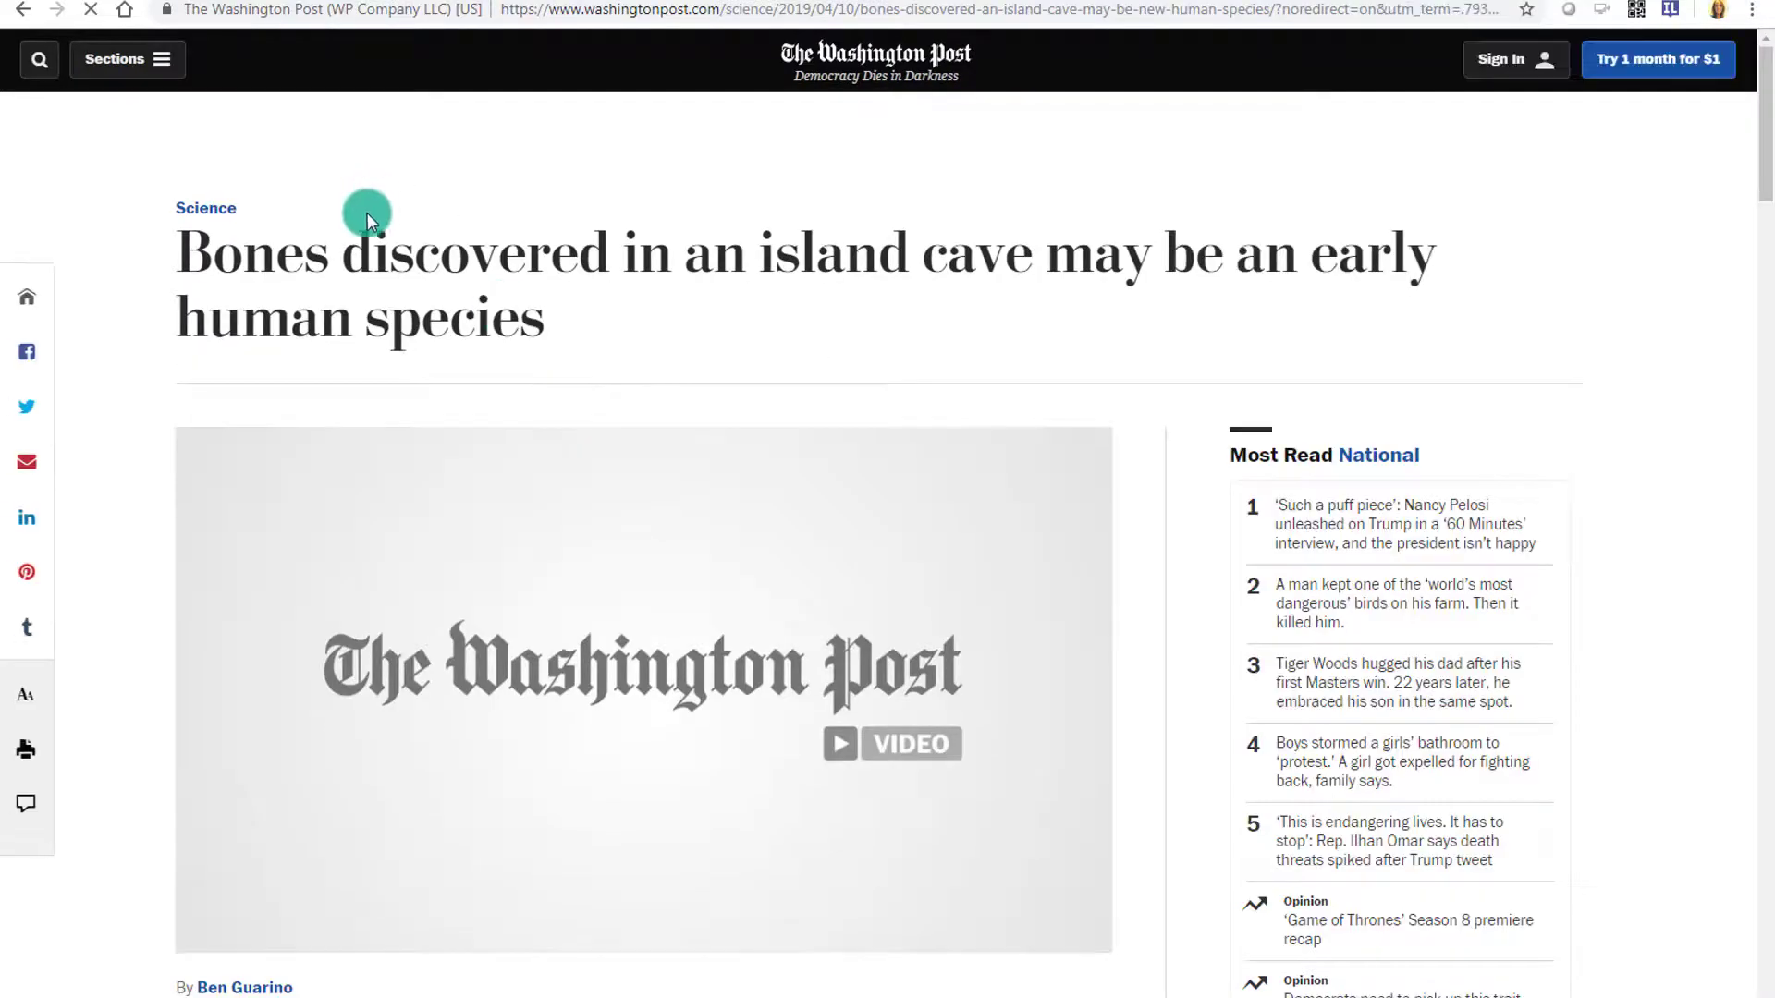
pyautogui.scroll(-8, 403, 492)
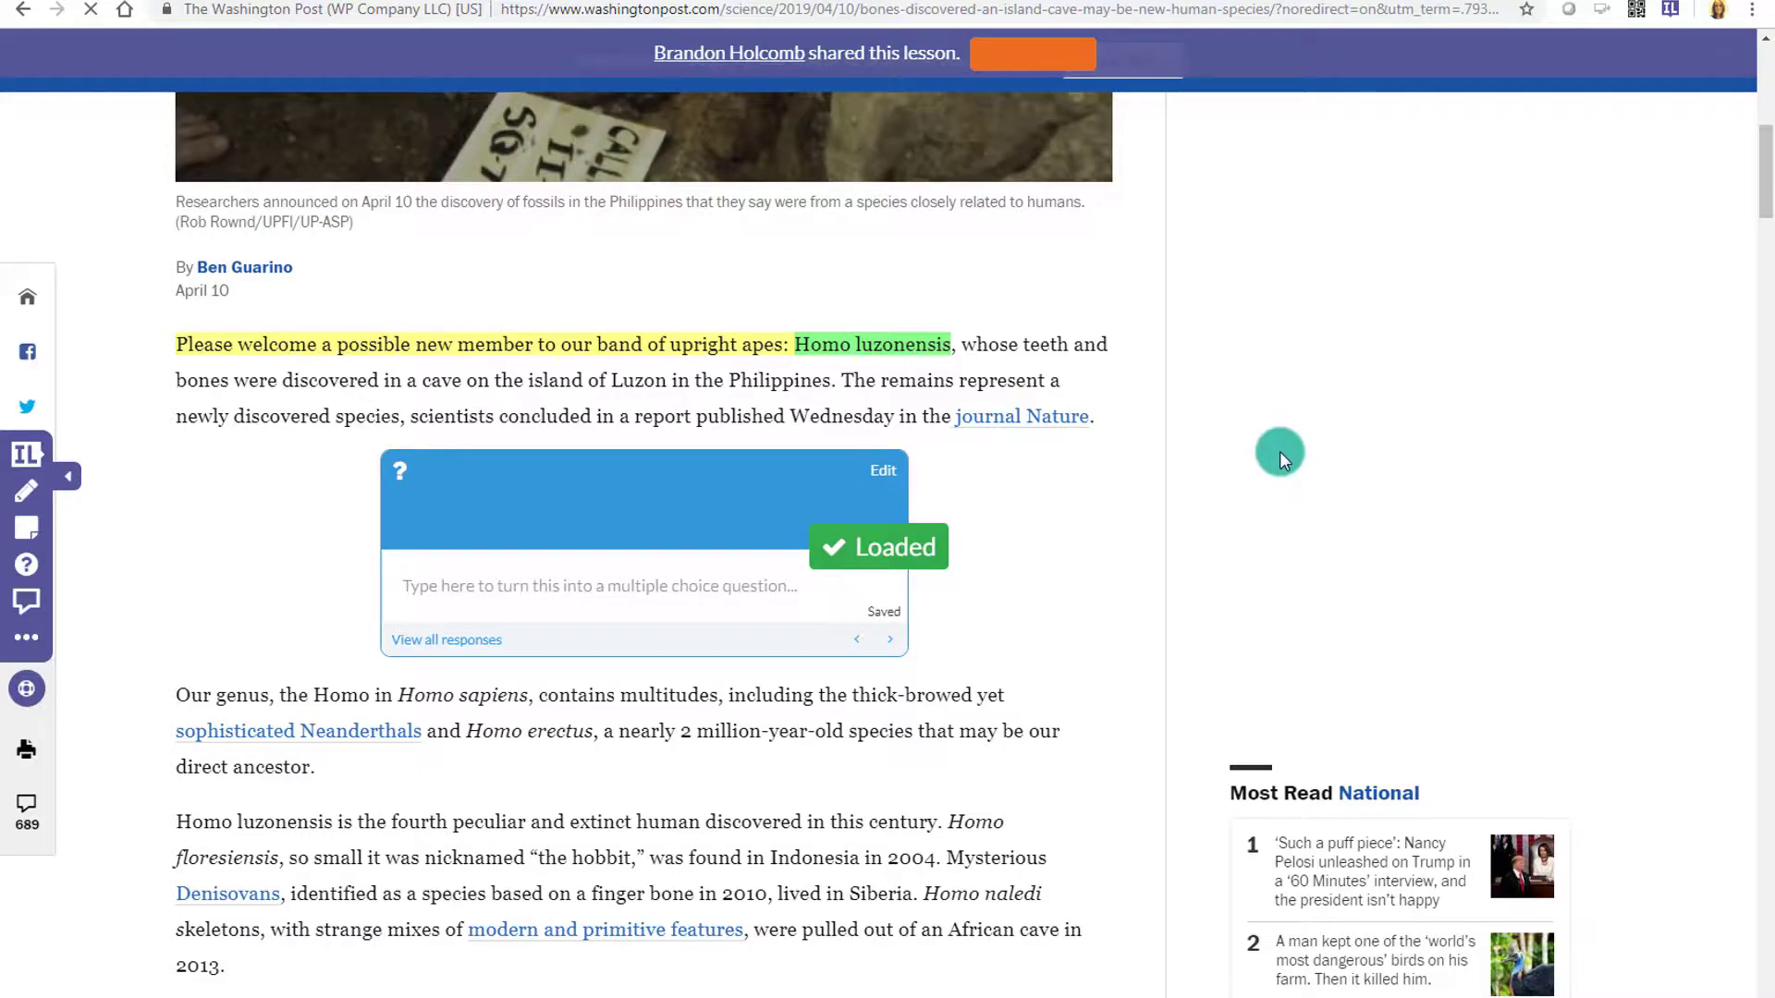
pyautogui.scroll(-6, 1085, 485)
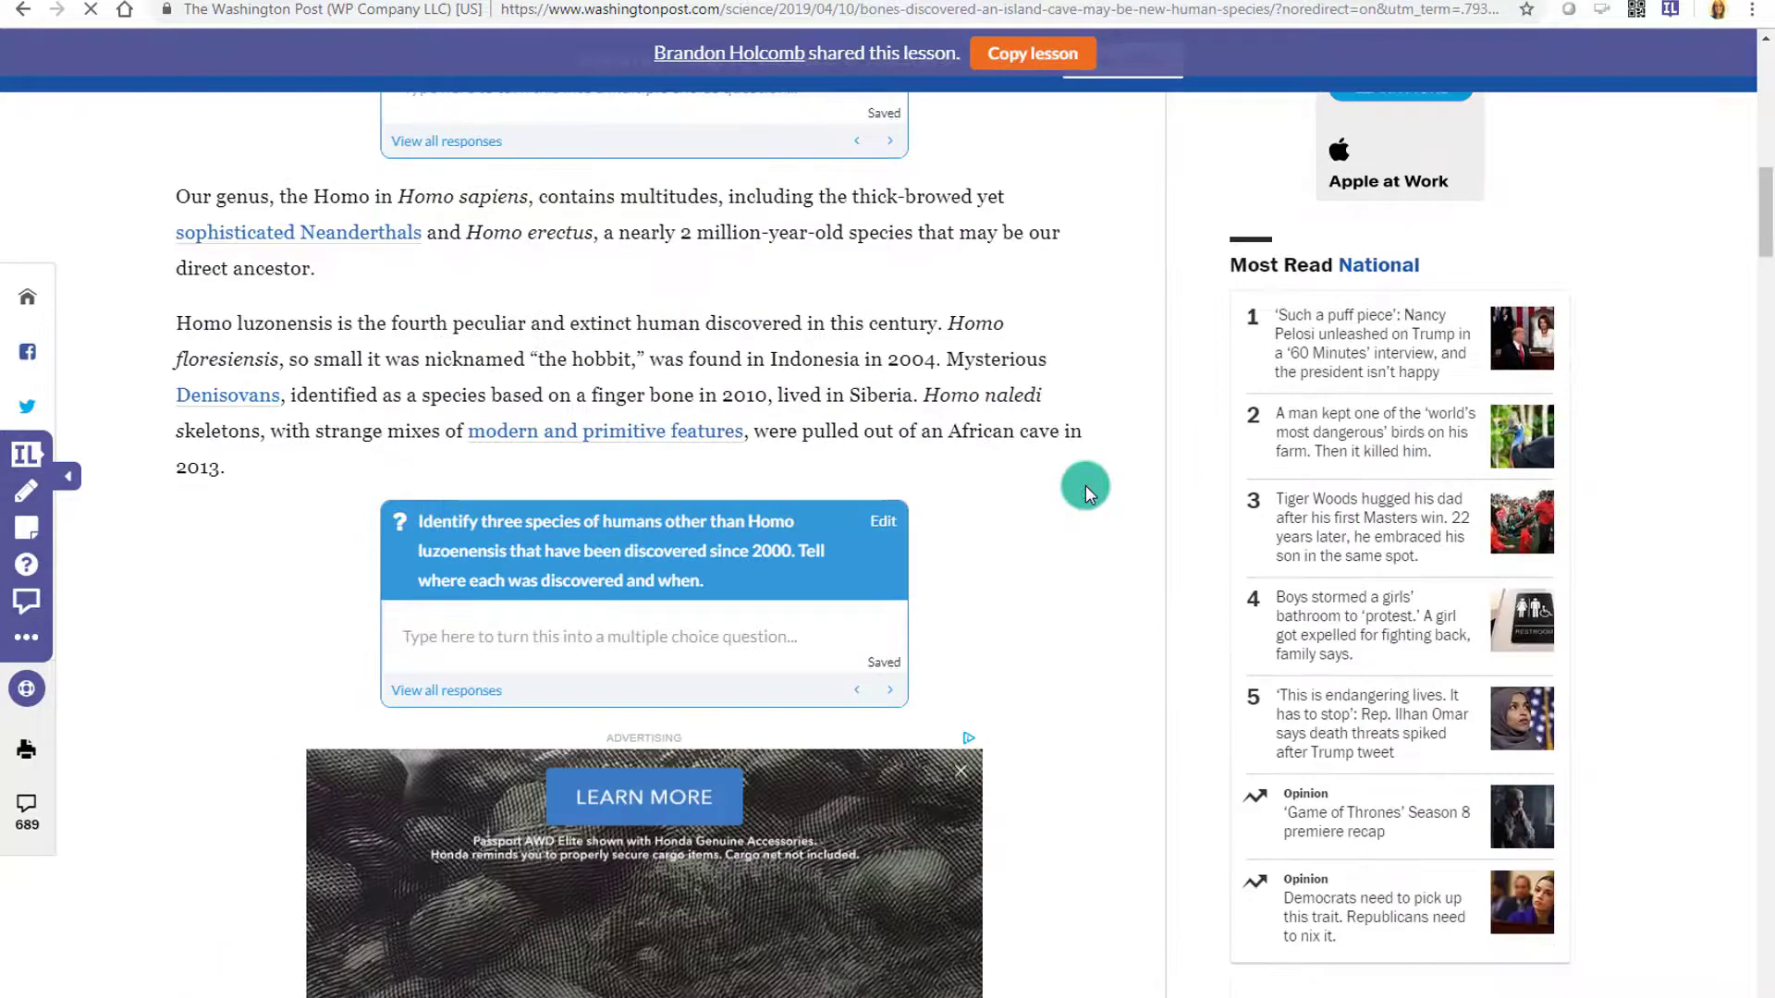
pyautogui.scroll(-1, 1085, 485)
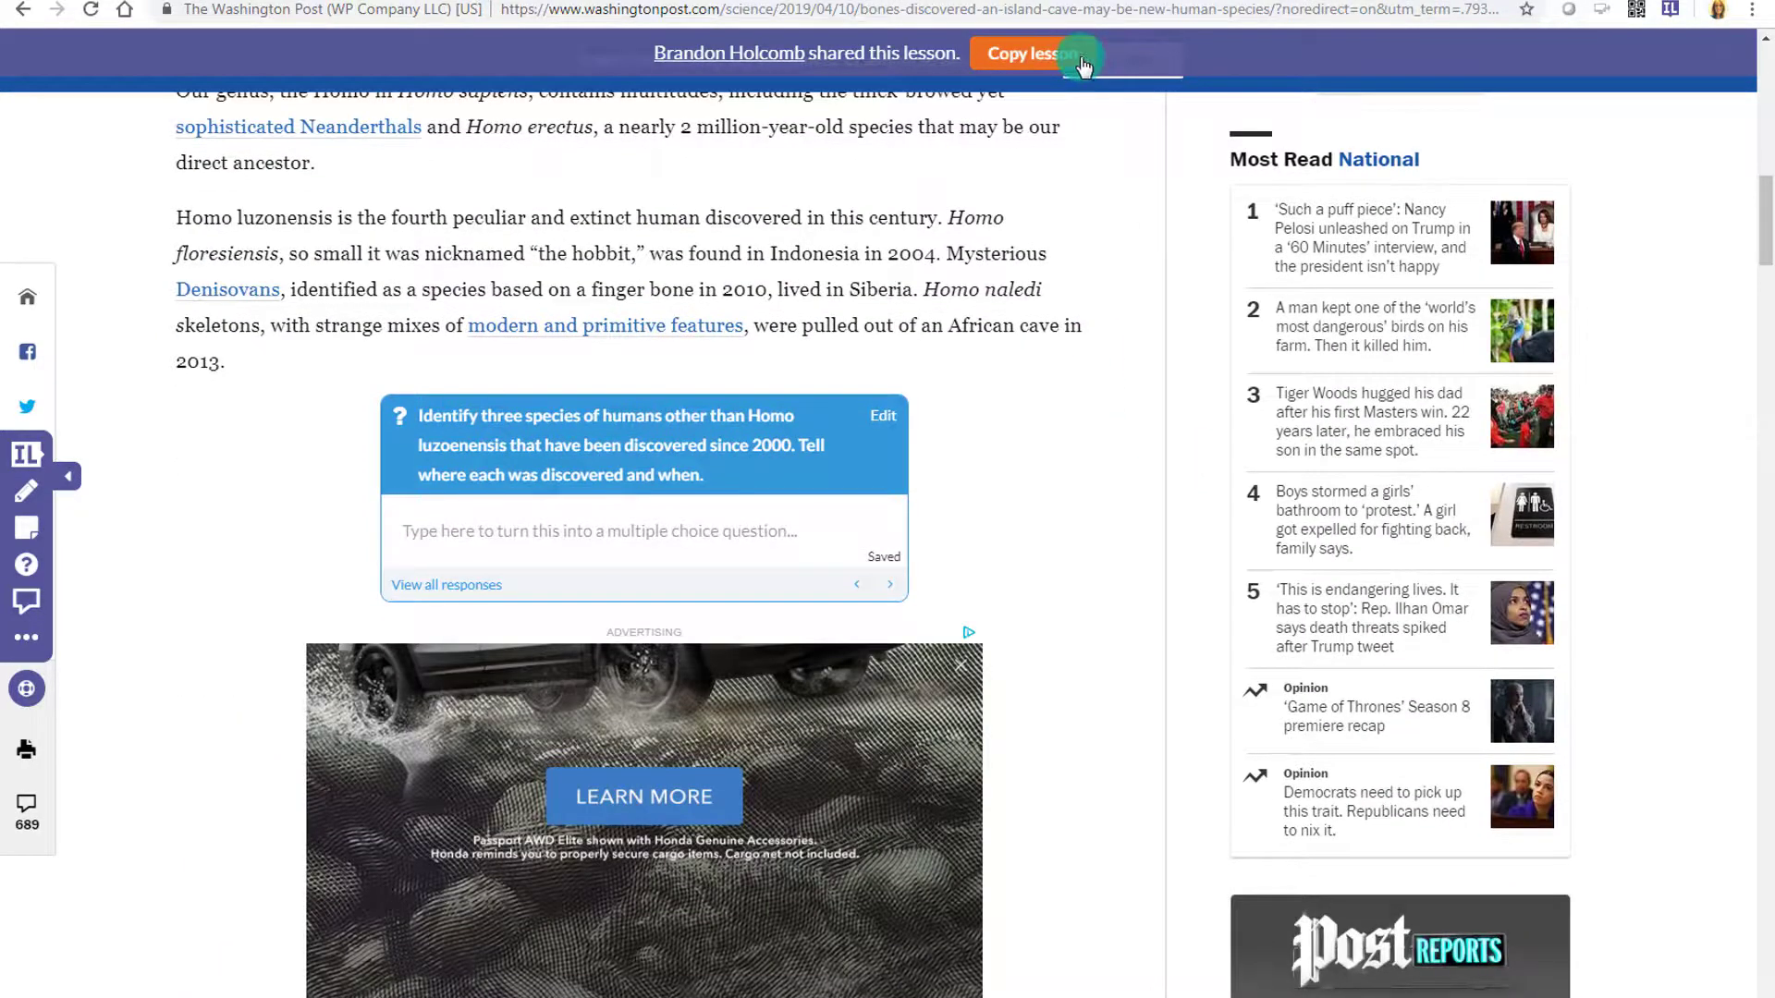
# Copy the shared lesson "Bones discovered in an island cave may be a new human species" and open the copy from the teacher's lessons
pyautogui.click(1084, 65)
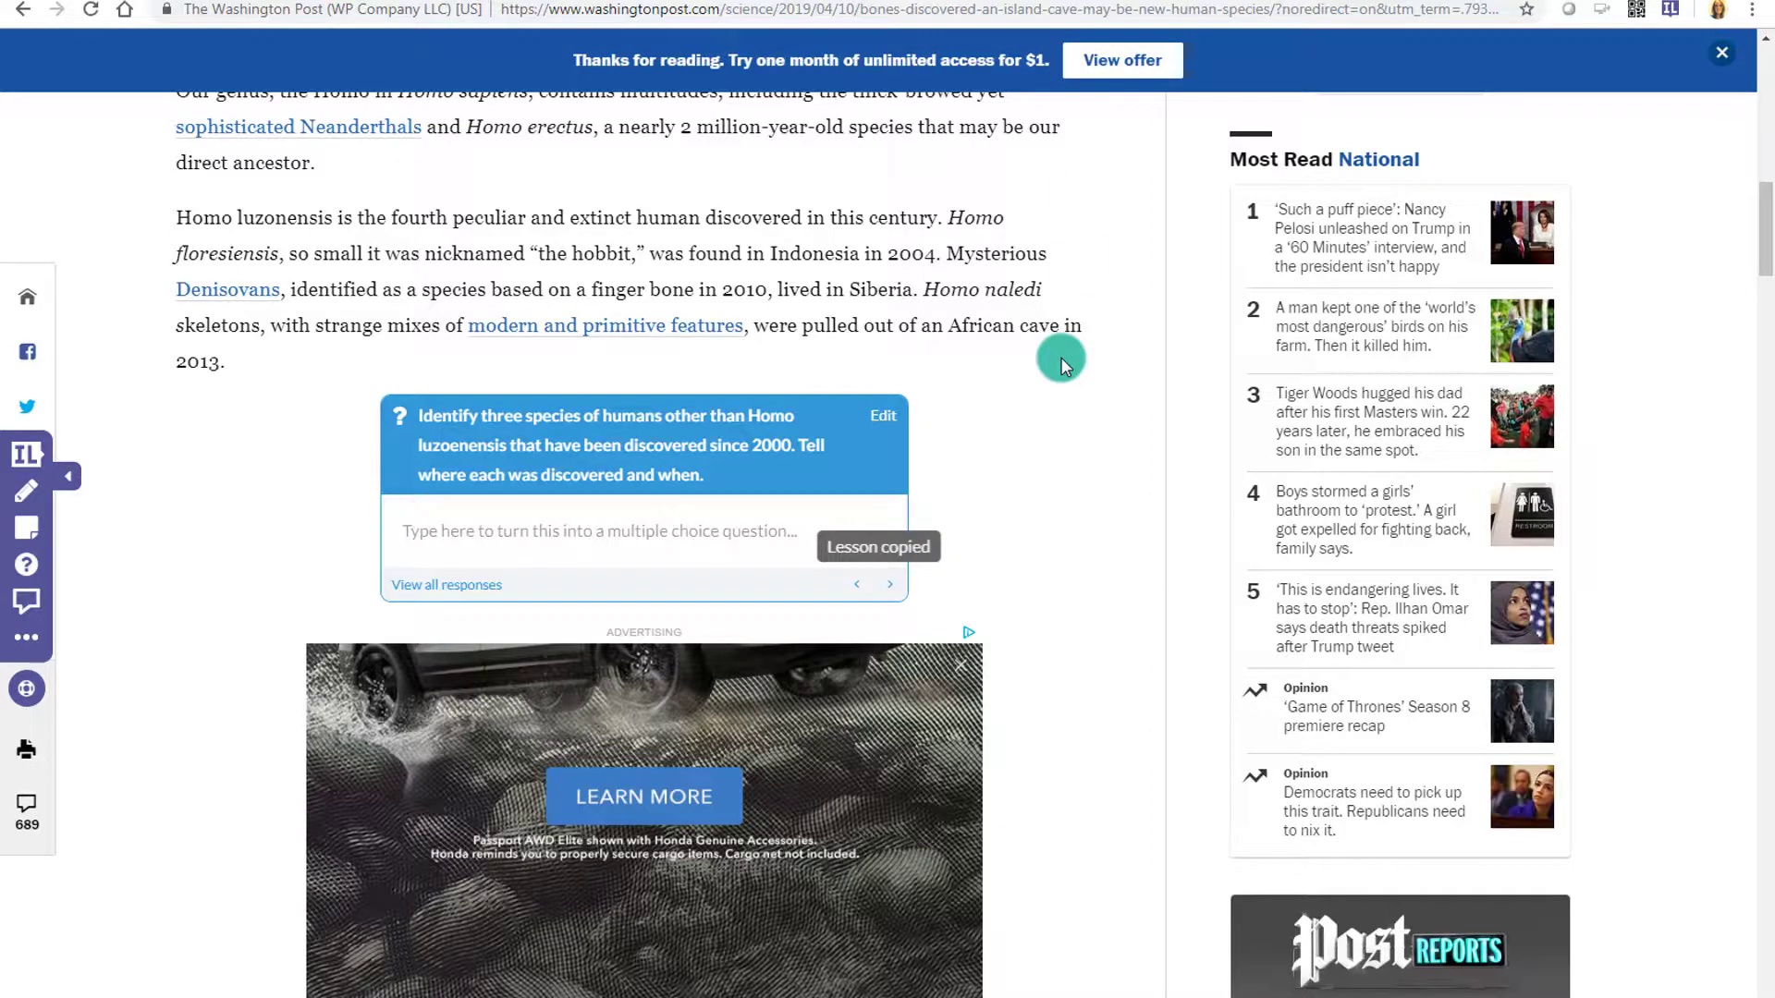
pyautogui.hotkey('ctrl', 'Tab')
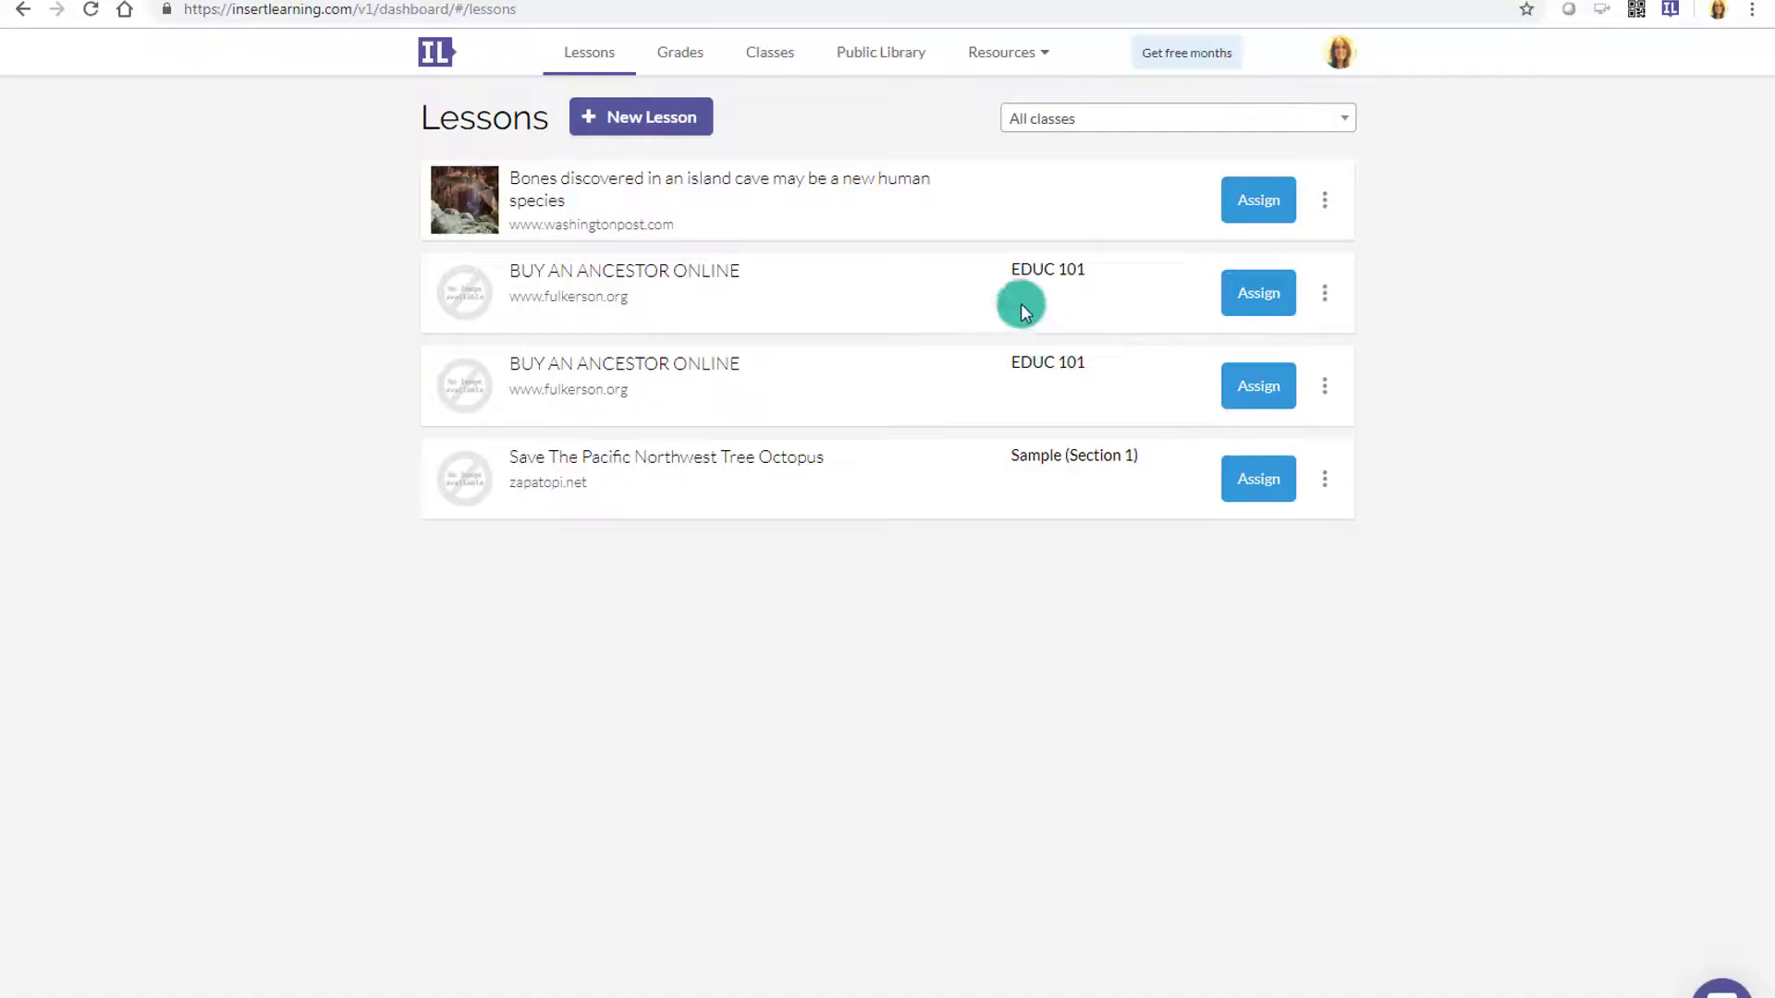
pyautogui.click(817, 196)
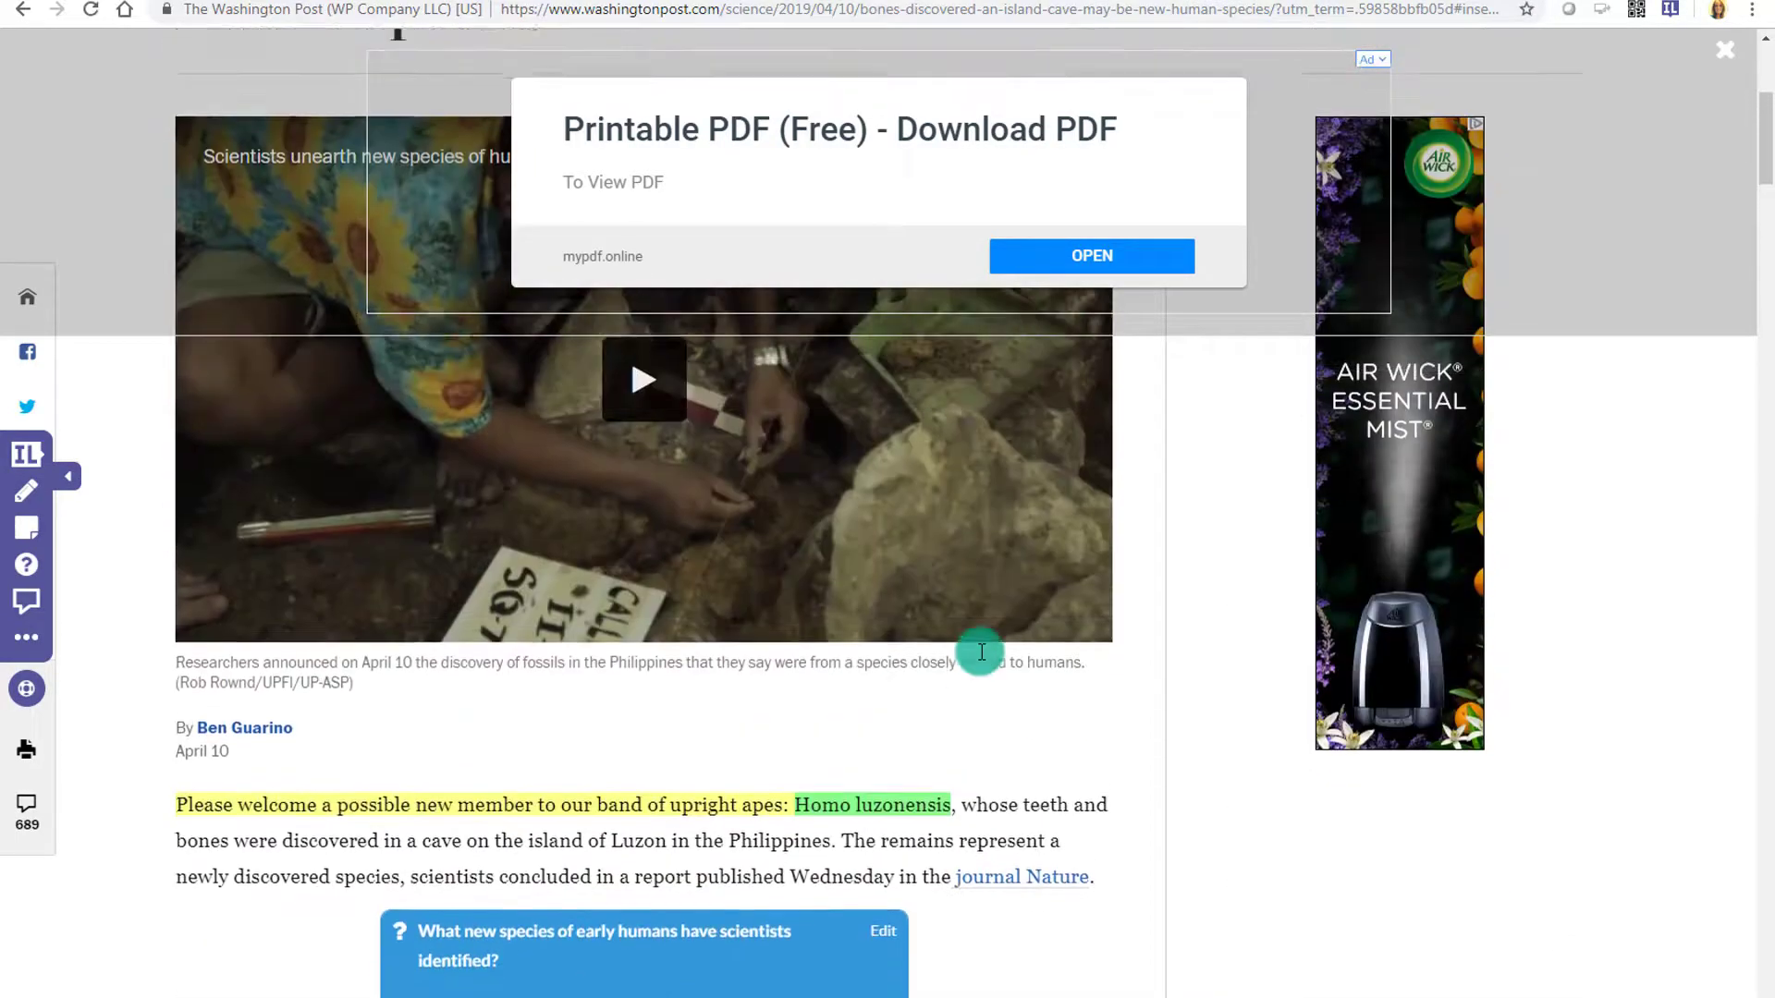
# Assign the copied "Bones discovered in an island cave may be a new human species" lesson to the EDUC 101 class
pyautogui.click(26, 453)
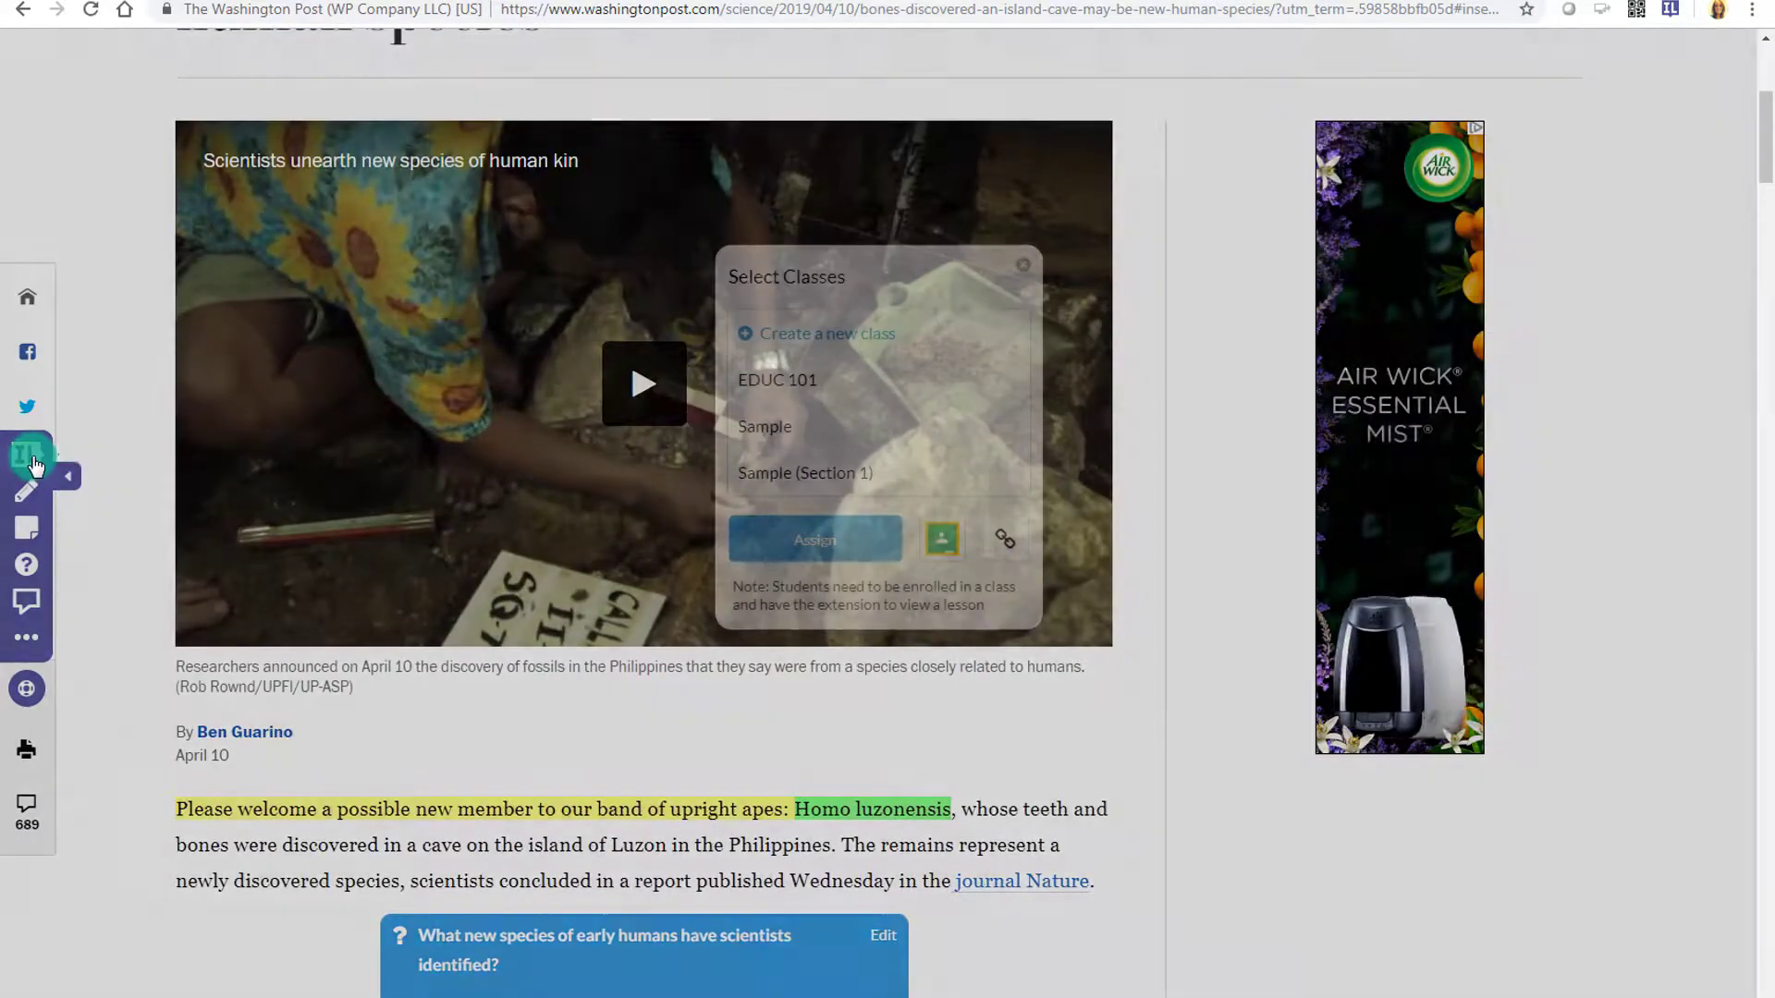
pyautogui.click(788, 383)
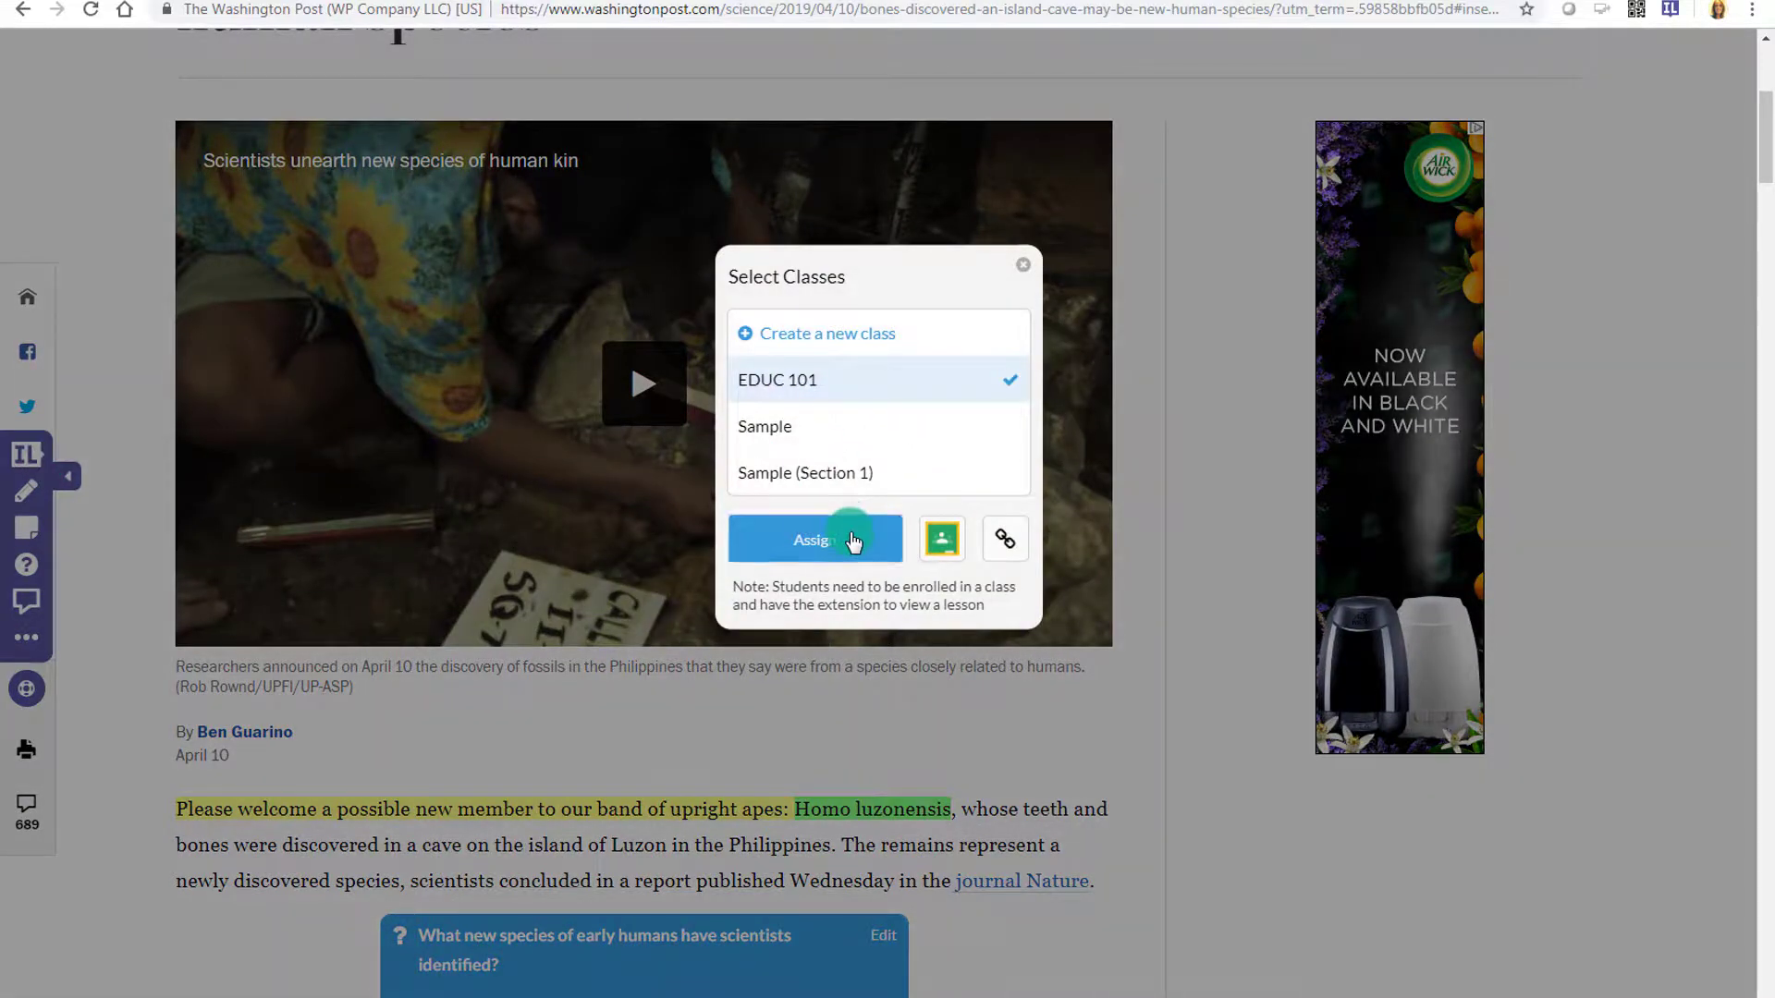
pyautogui.click(841, 531)
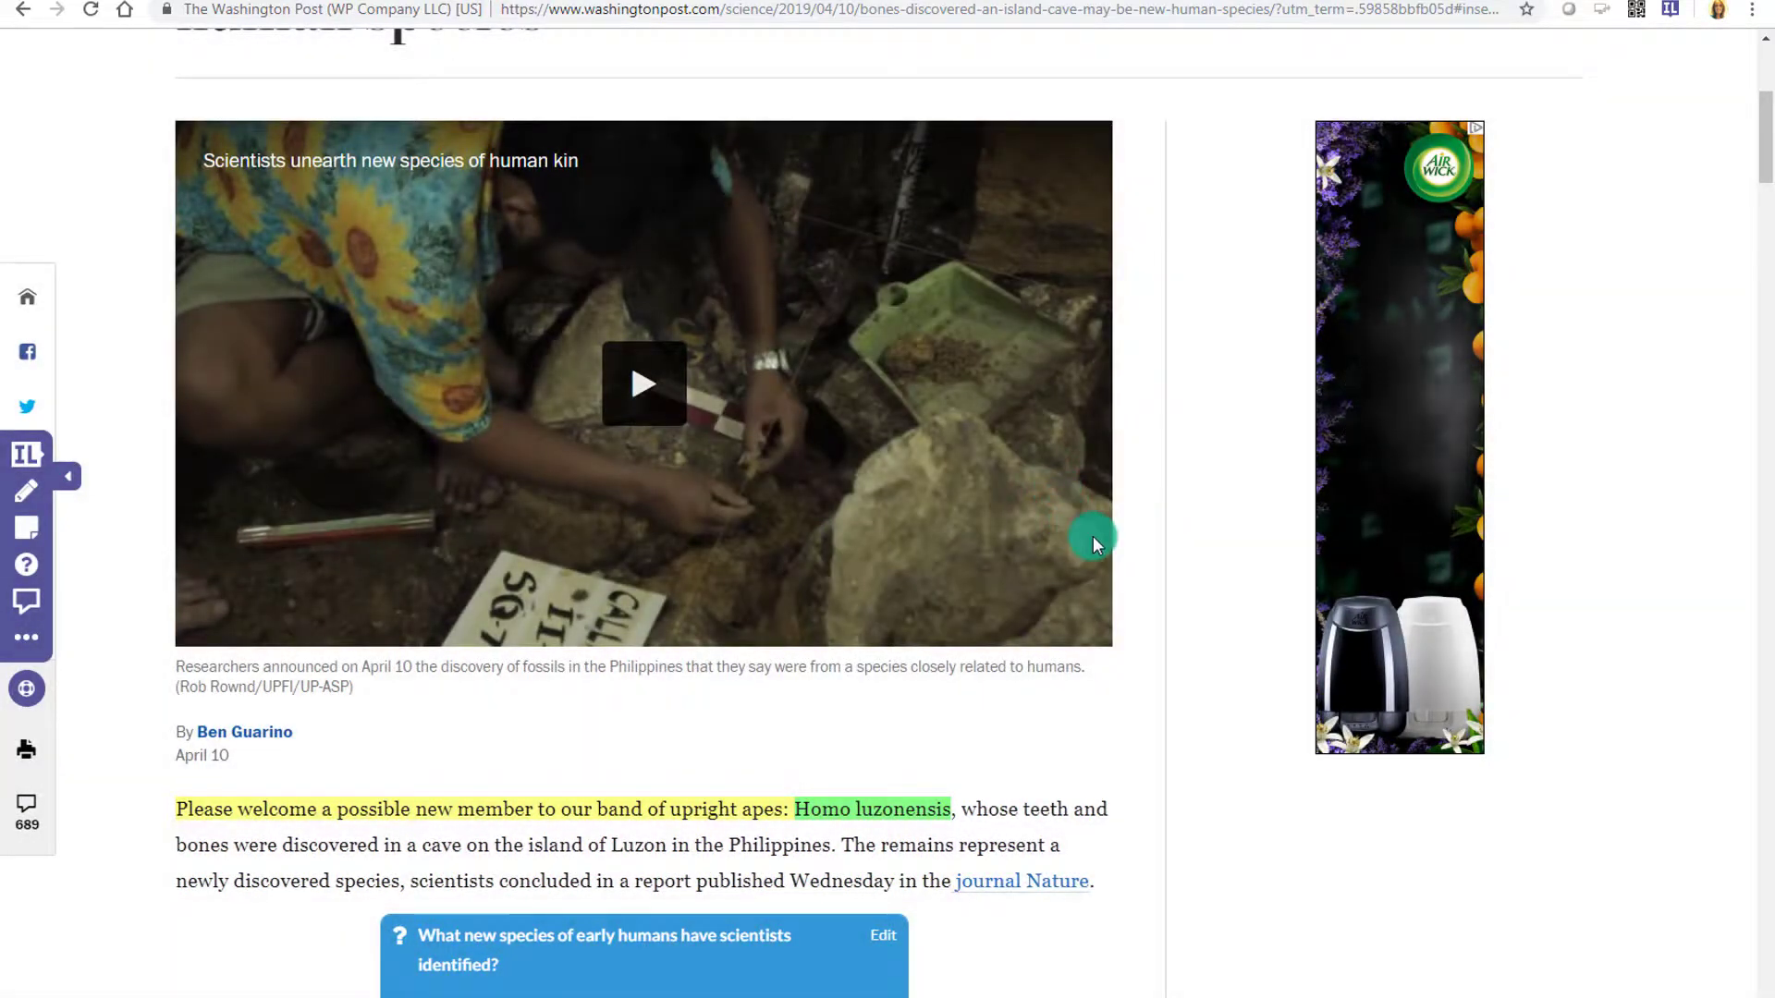